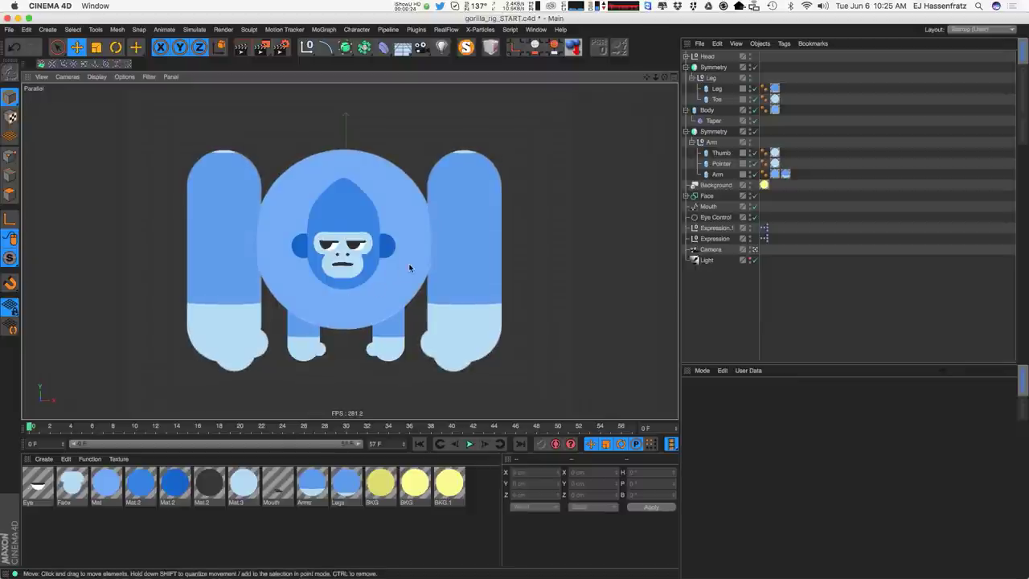
{"action": "left_click_drag", "start_coordinate": [410, 268], "coordinate": [465, 194], "text": "alt"}
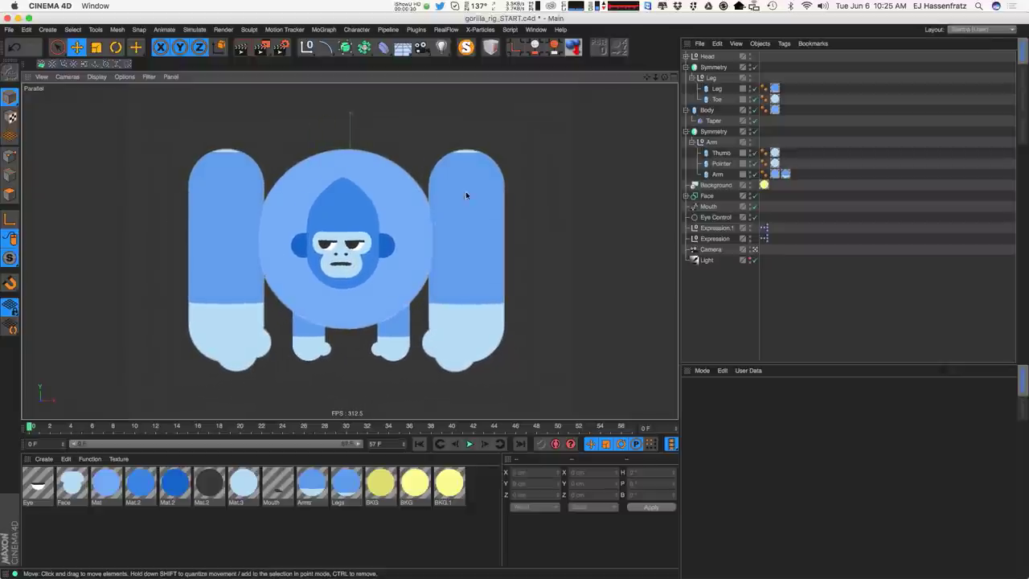
{"action": "left_click", "coordinate": [674, 77]}
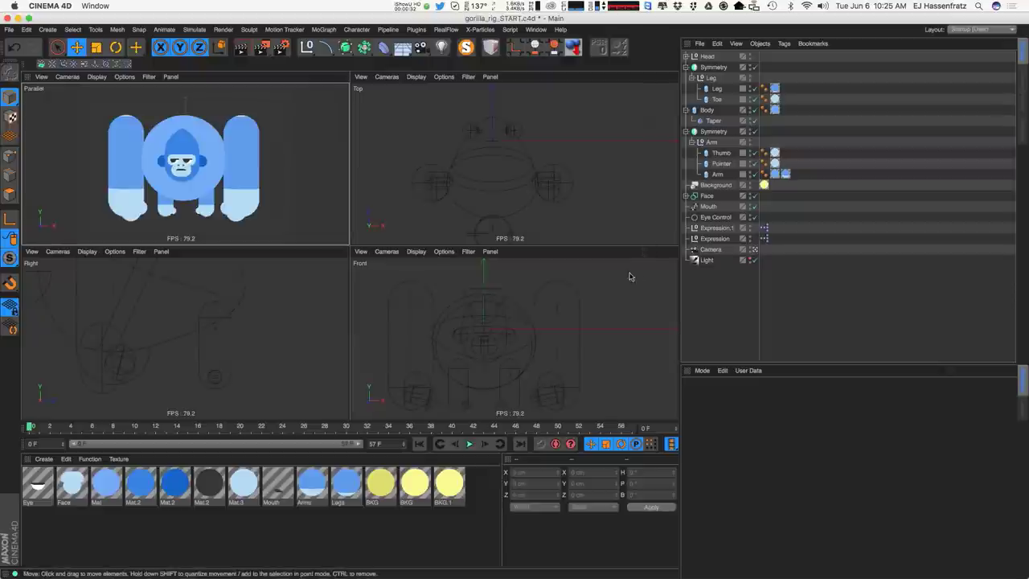
{"action": "left_click", "coordinate": [345, 77]}
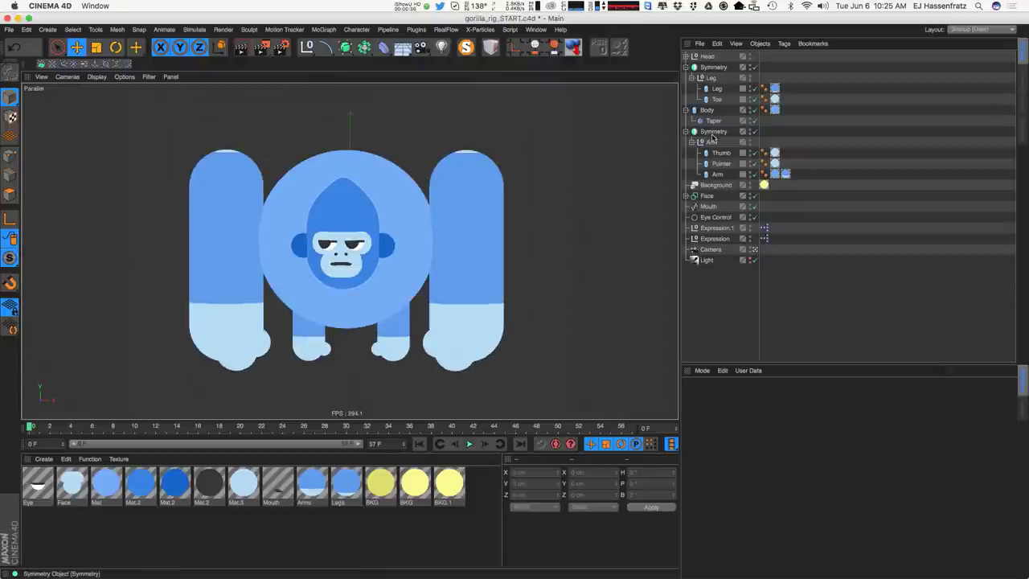
Take the Arm null out of its Symmetry object and delete that Symmetry object.
{"action": "left_click", "coordinate": [449, 170]}
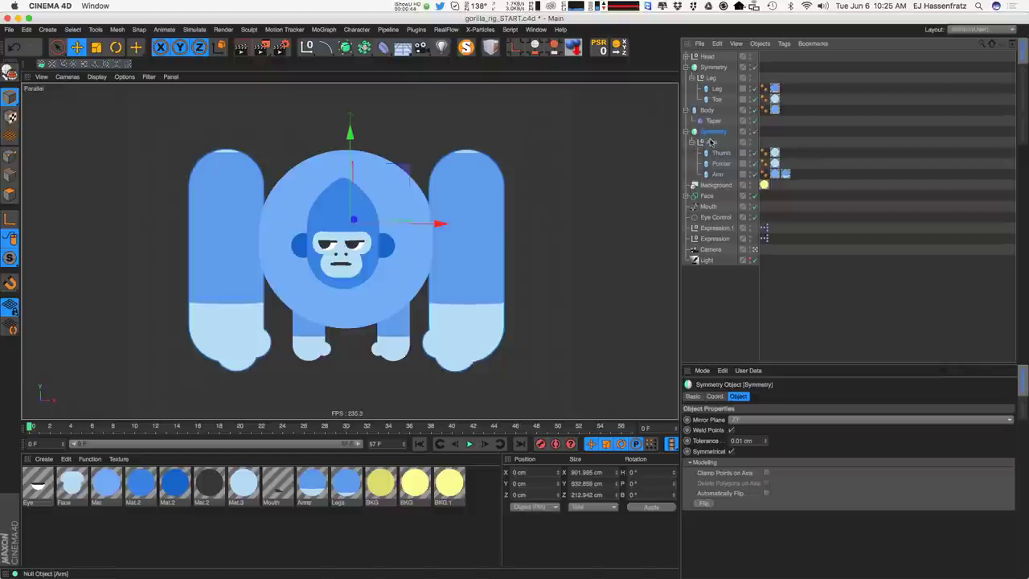
{"action": "left_click_drag", "start_coordinate": [720, 138], "coordinate": [720, 128]}
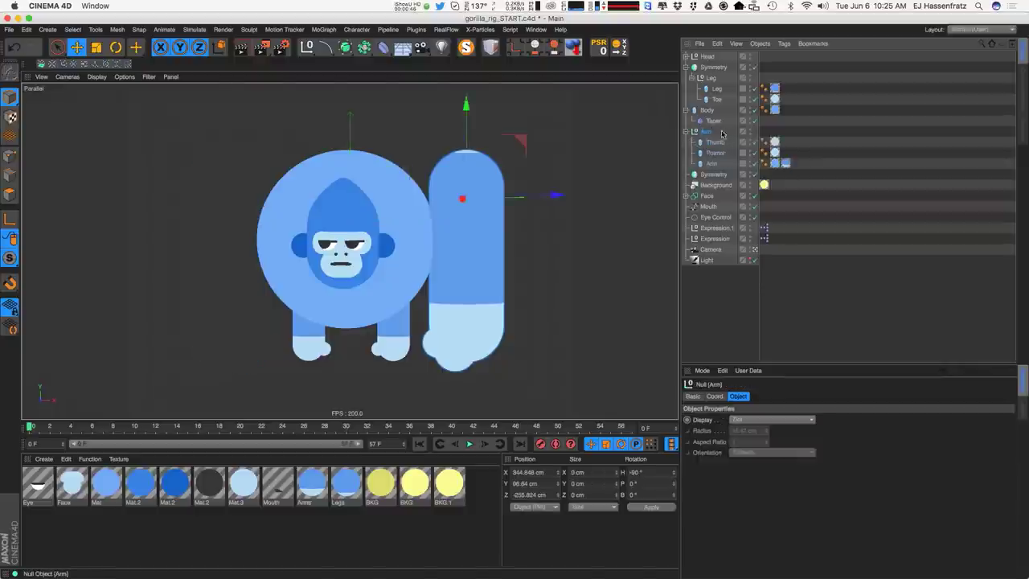
{"action": "left_click", "coordinate": [713, 174]}
{"action": "key", "text": "Delete"}
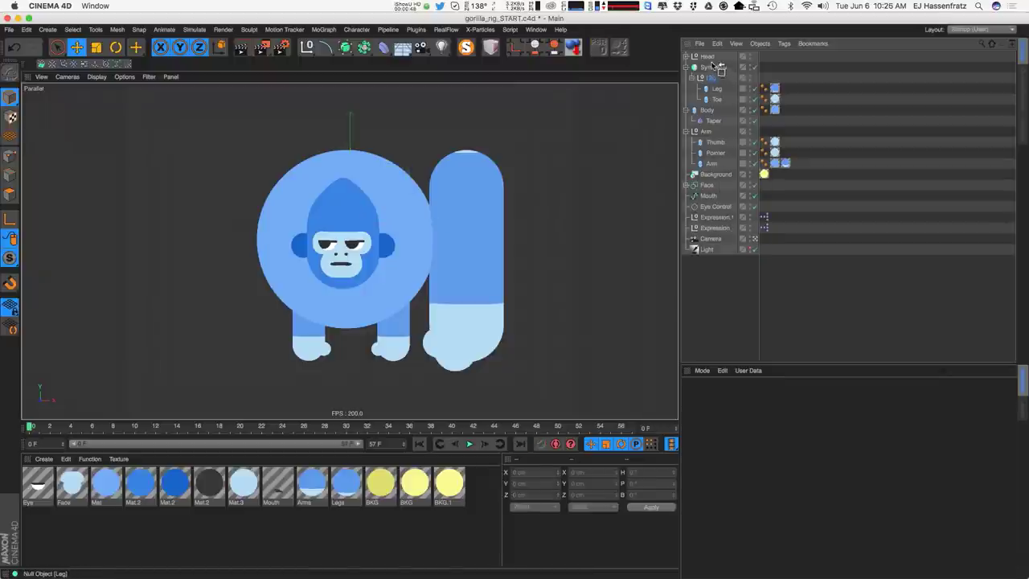
Take the Leg null out of its Symmetry object and delete that Symmetry object.
{"action": "left_click_drag", "start_coordinate": [718, 69], "coordinate": [715, 63]}
{"action": "left_click", "coordinate": [712, 98]}
{"action": "key", "text": "Delete"}
Move the Leg null with its children below the Arm group in the object hierarchy.
{"action": "left_click", "coordinate": [708, 67]}
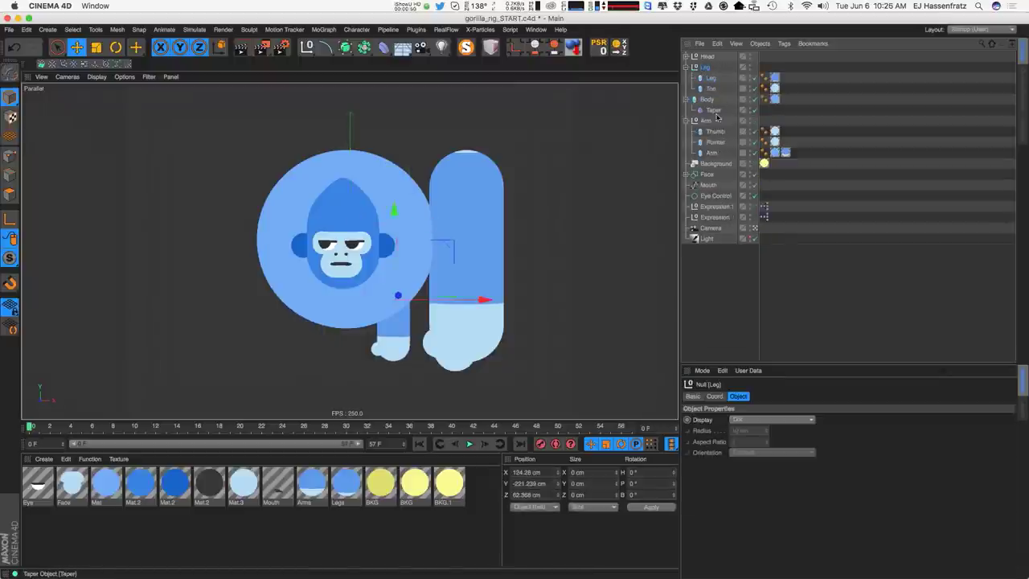
{"action": "left_click", "coordinate": [733, 121]}
{"action": "left_click_drag", "start_coordinate": [706, 69], "coordinate": [687, 159]}
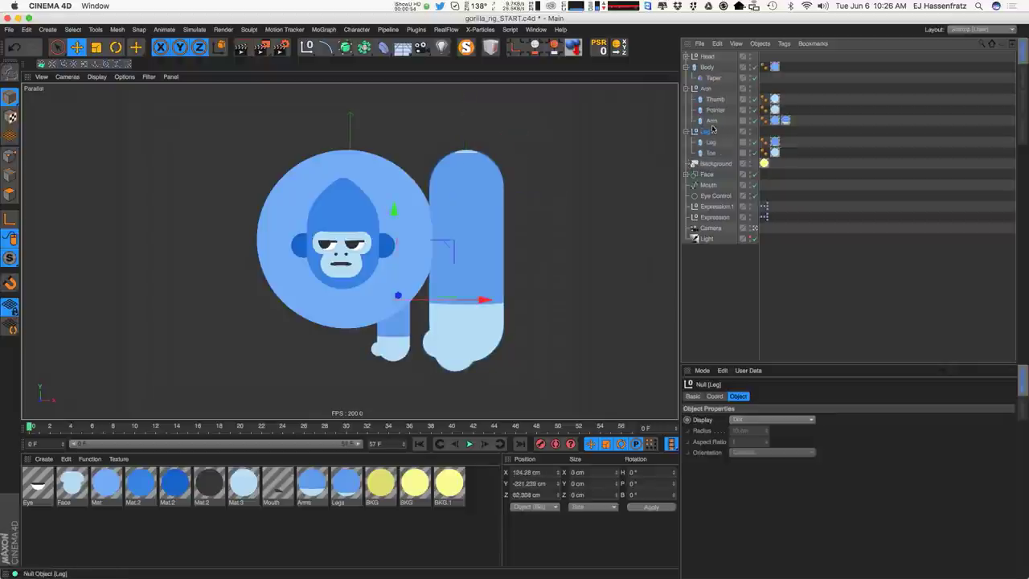
Rename the leg null to L_Leg and the arm null to L_Arm.
{"action": "left_click_drag", "start_coordinate": [480, 291], "coordinate": [480, 271], "text": "alt"}
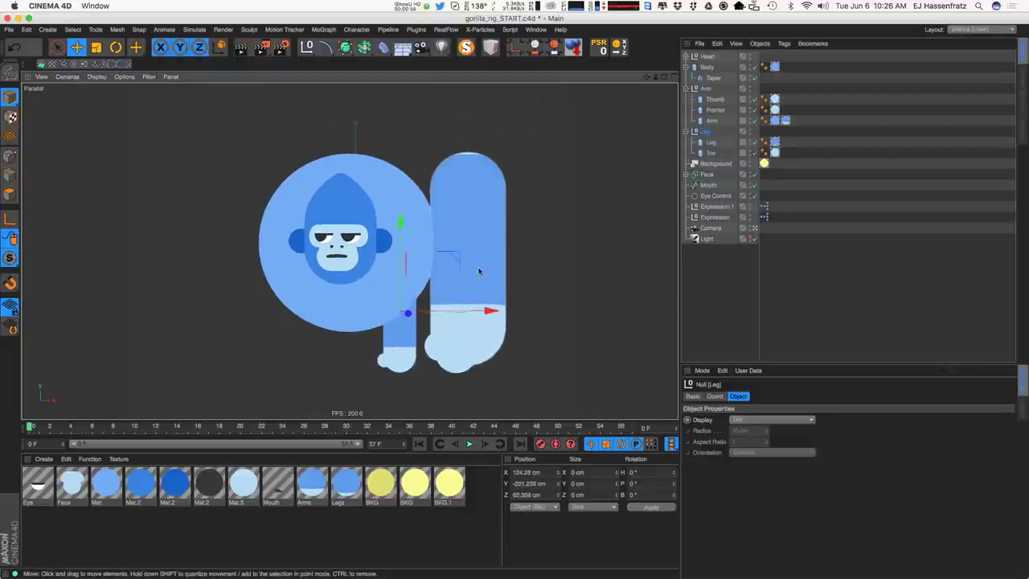
{"action": "middle_click_drag", "start_coordinate": [482, 246], "coordinate": [466, 244], "text": "alt"}
{"action": "left_click_drag", "start_coordinate": [711, 134], "coordinate": [705, 155]}
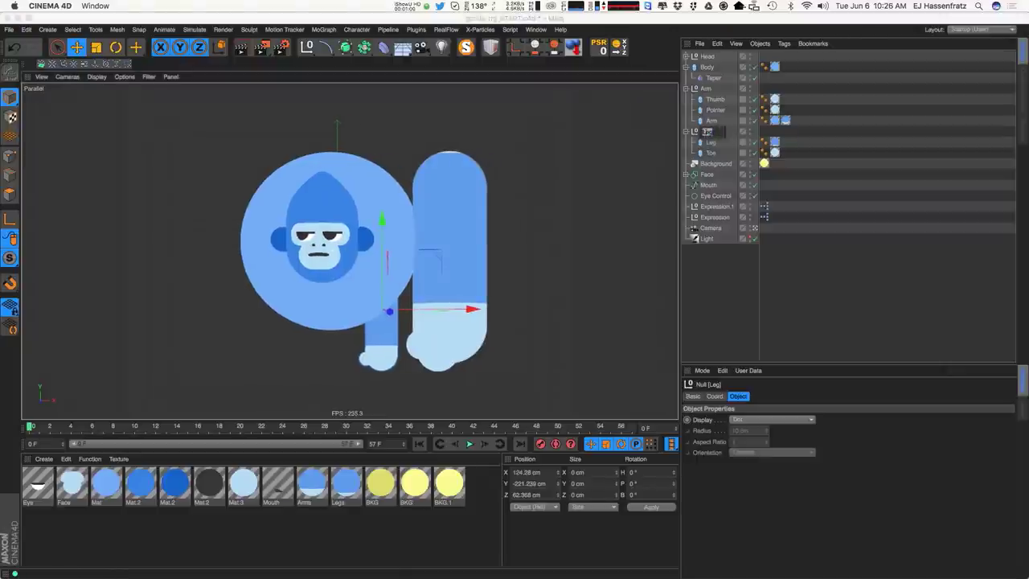
{"action": "left_click", "coordinate": [704, 132]}
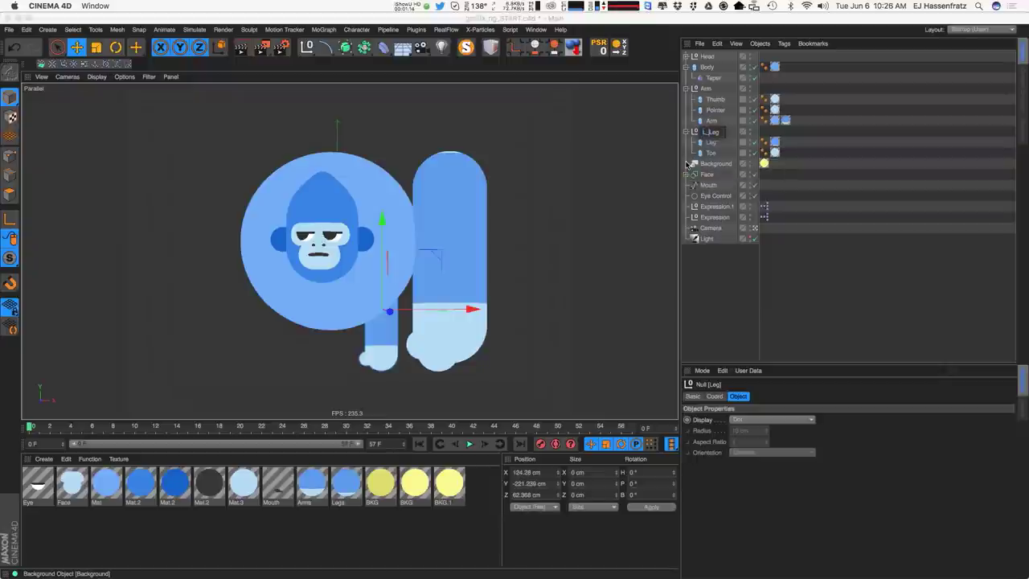
{"action": "key", "text": "Return"}
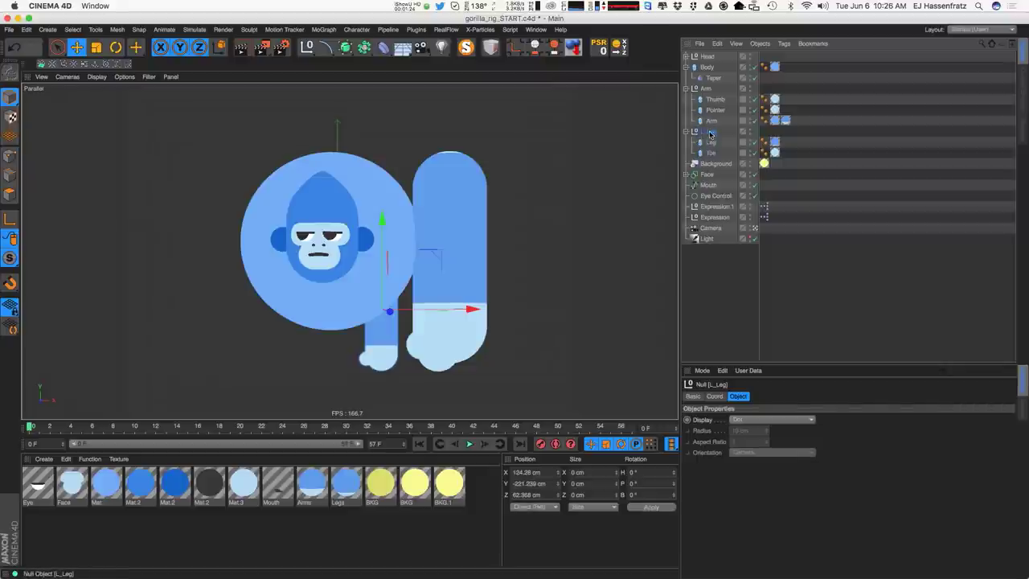
{"action": "left_click", "coordinate": [706, 88]}
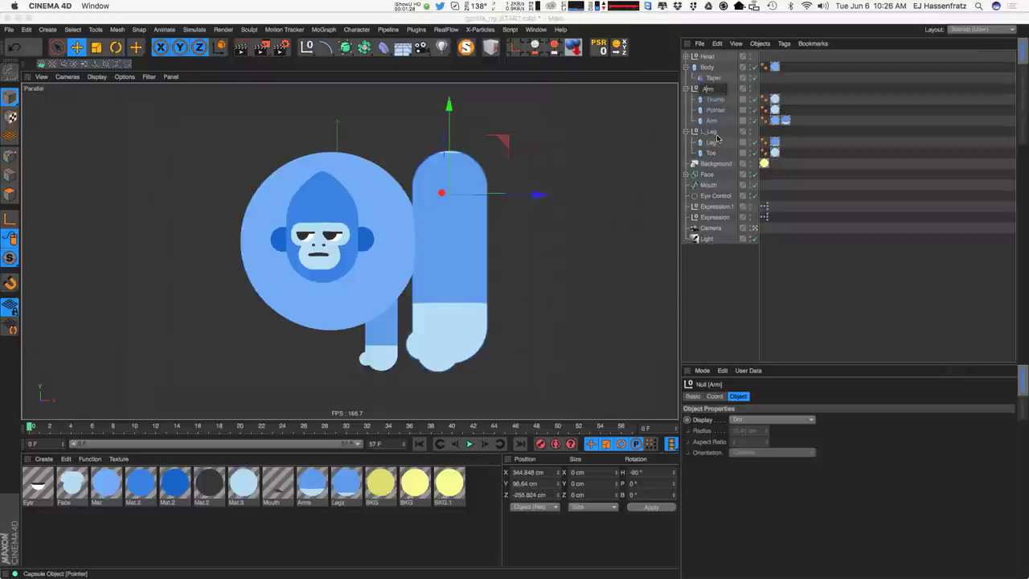
{"action": "type", "text": "L_"}
{"action": "key", "text": "Return"}
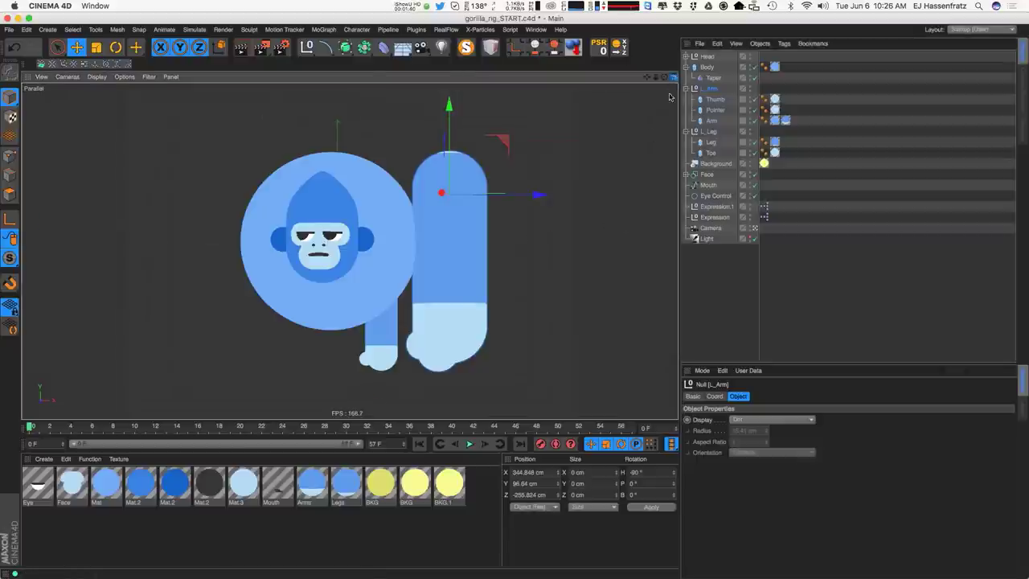
In the Front view, draw a three-point Bezier spline with the Pen from the shoulder through the arm's middle down to the hand.
{"action": "left_click", "coordinate": [674, 78]}
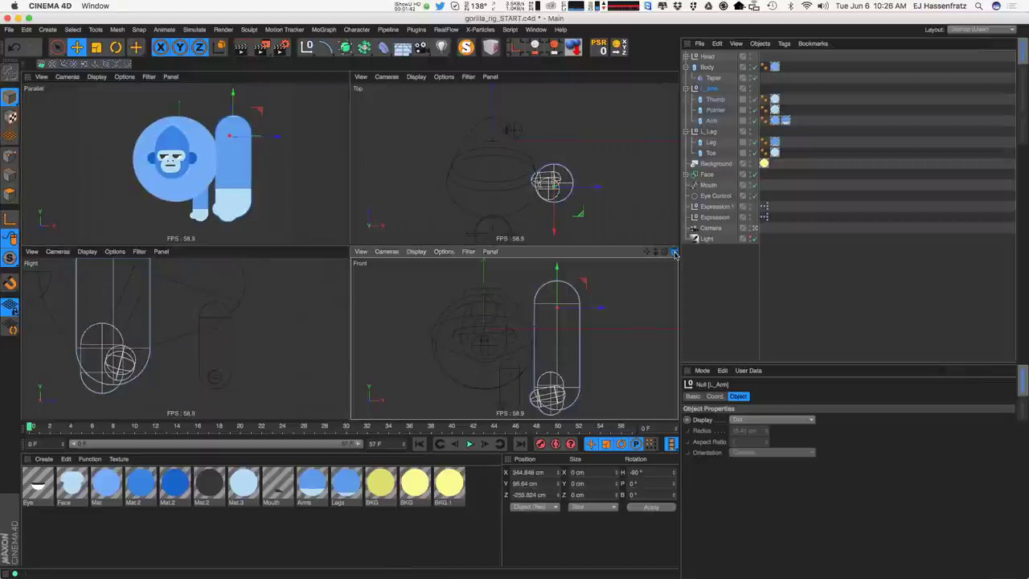
{"action": "left_click", "coordinate": [674, 254]}
{"action": "middle_click_drag", "start_coordinate": [423, 259], "coordinate": [462, 241], "text": "alt"}
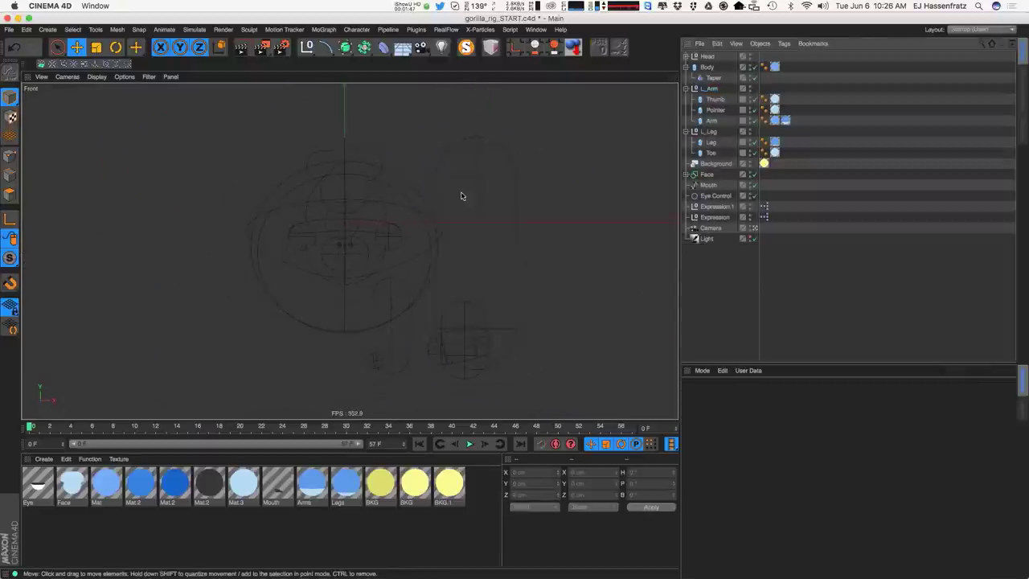
{"action": "left_click", "coordinate": [461, 196]}
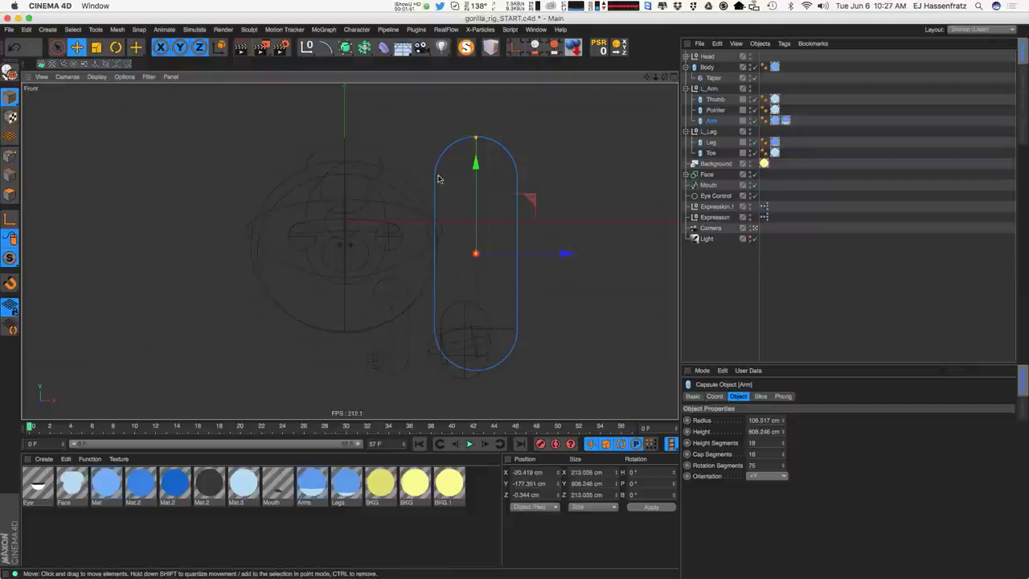
{"action": "left_click", "coordinate": [48, 29]}
{"action": "mouse_move", "coordinate": [57, 57]}
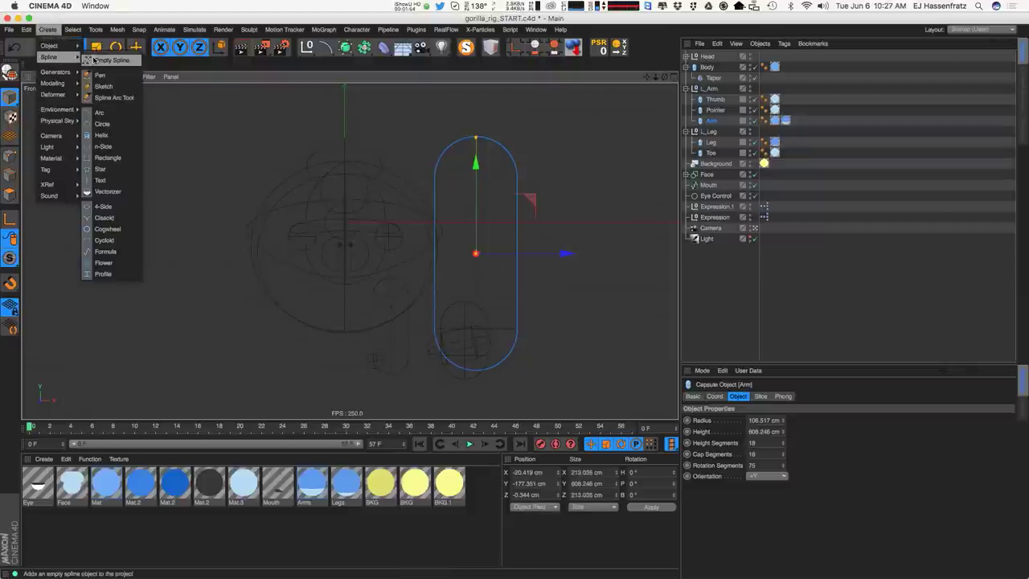
{"action": "left_click", "coordinate": [100, 74]}
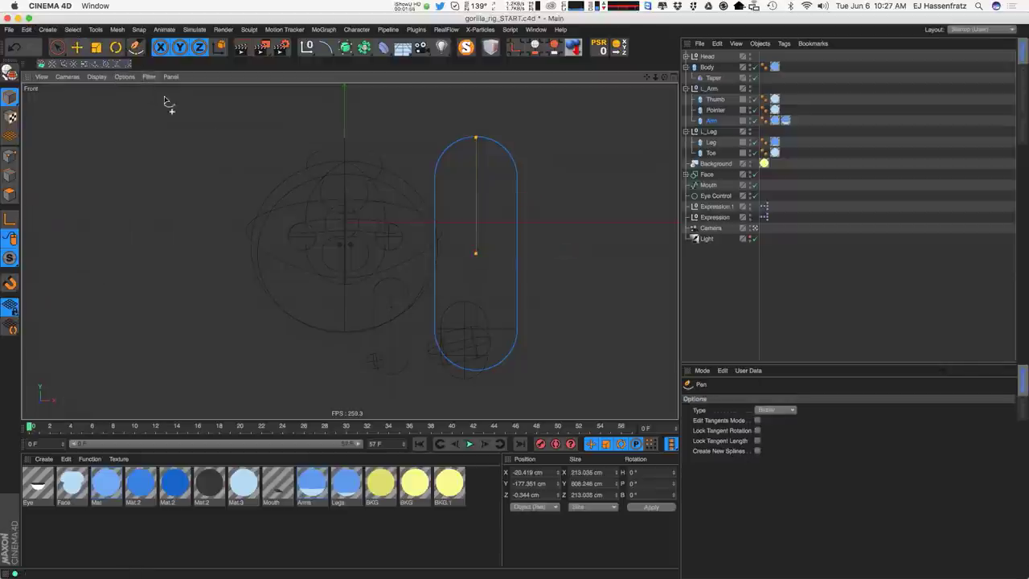
{"action": "left_click", "coordinate": [426, 157]}
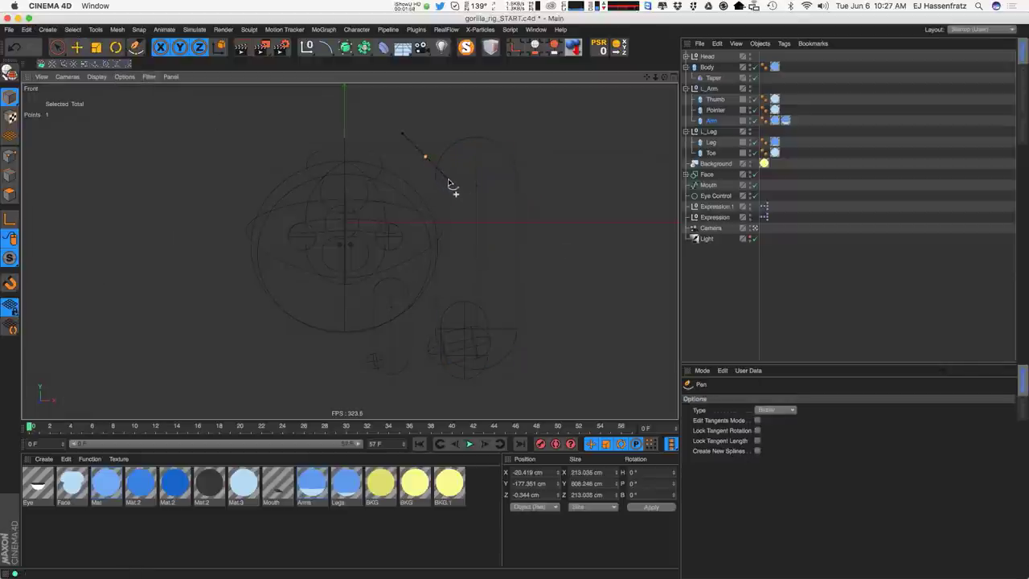
{"action": "left_click_drag", "start_coordinate": [450, 181], "coordinate": [451, 182]}
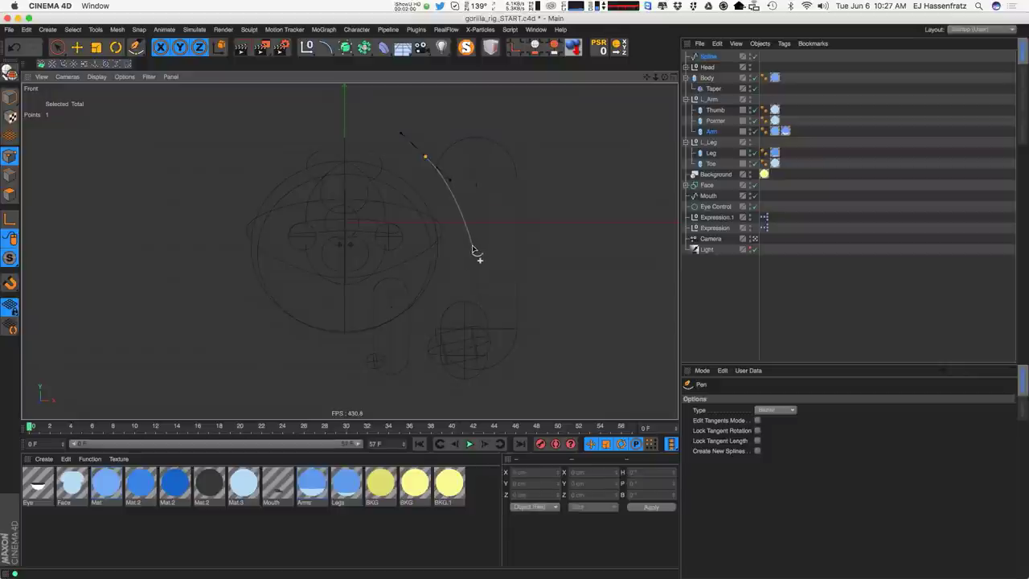
{"action": "left_click_drag", "start_coordinate": [473, 243], "coordinate": [475, 262]}
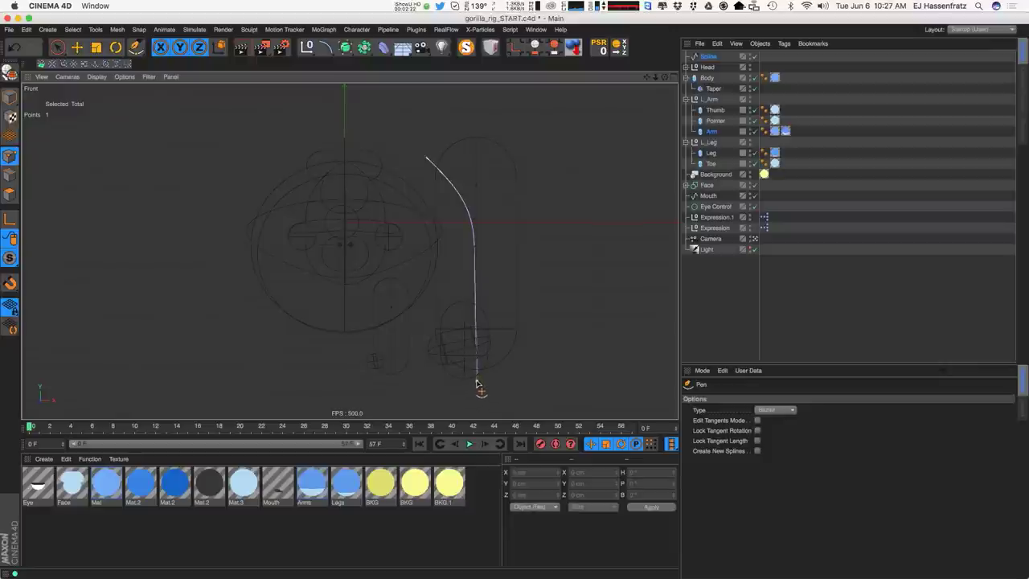
Move the spline's middle point so the elbow lines up with the centre of the arm capsule.
{"action": "key", "text": "e"}
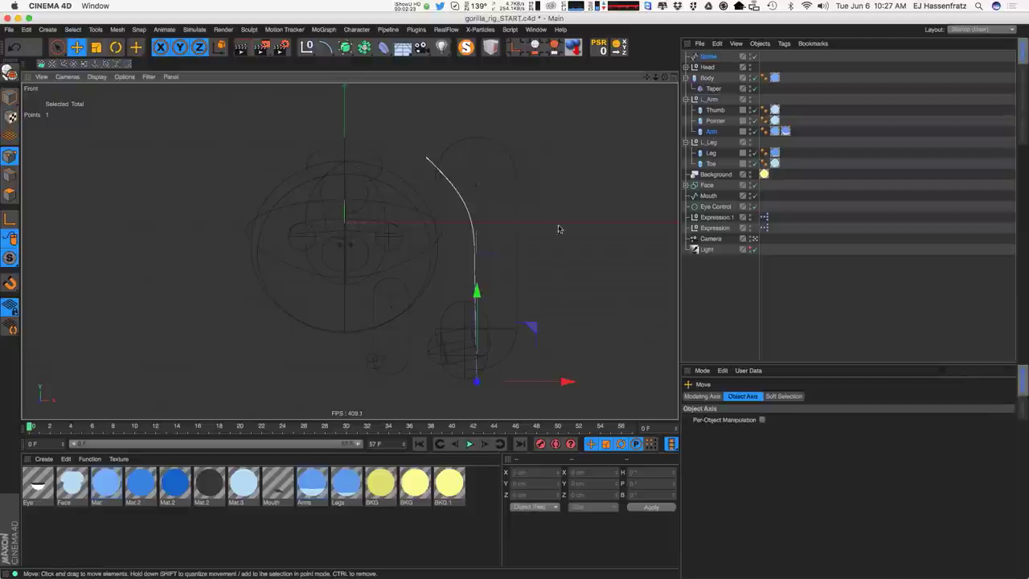
{"action": "left_click", "coordinate": [474, 249]}
{"action": "left_click_drag", "start_coordinate": [507, 215], "coordinate": [509, 225]}
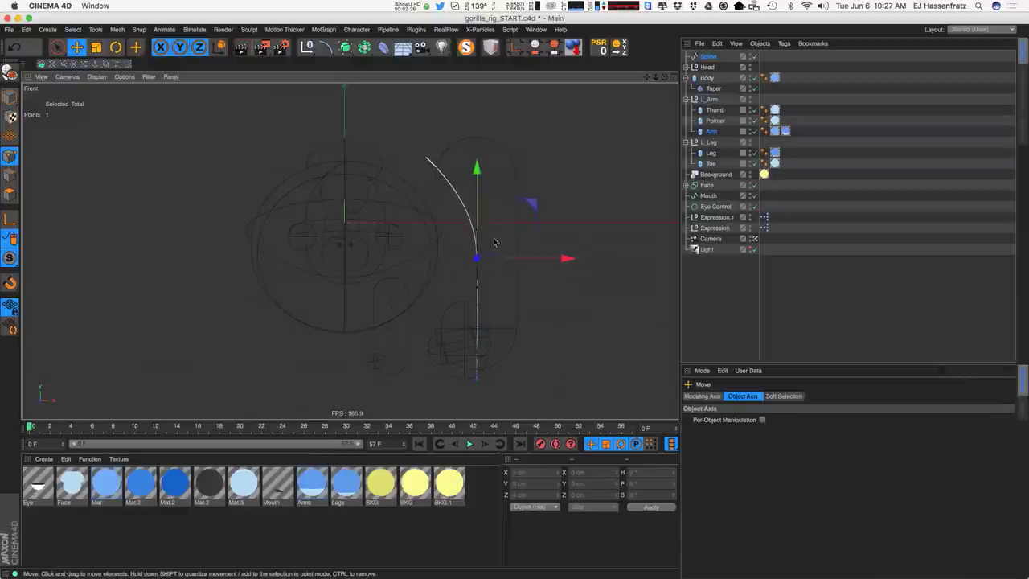
{"action": "left_click_drag", "start_coordinate": [478, 291], "coordinate": [479, 292]}
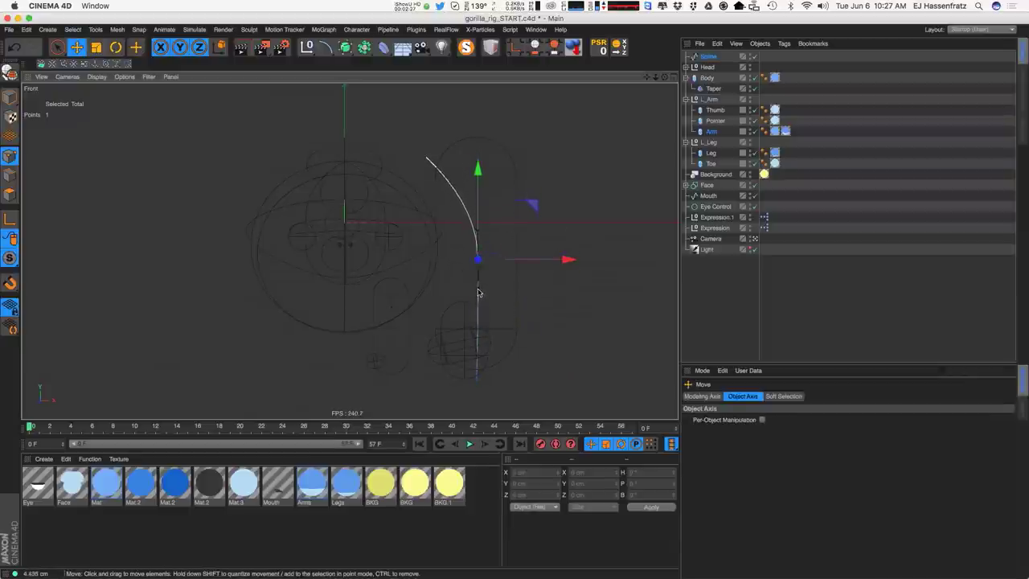
Change the spline's type to Linear.
{"action": "left_click", "coordinate": [707, 57]}
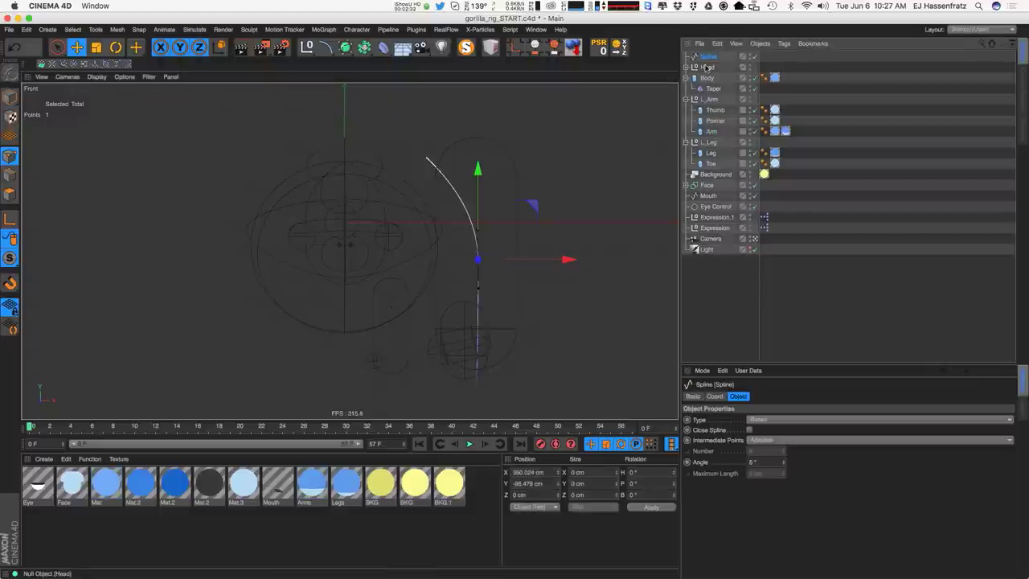
{"action": "left_click", "coordinate": [762, 419]}
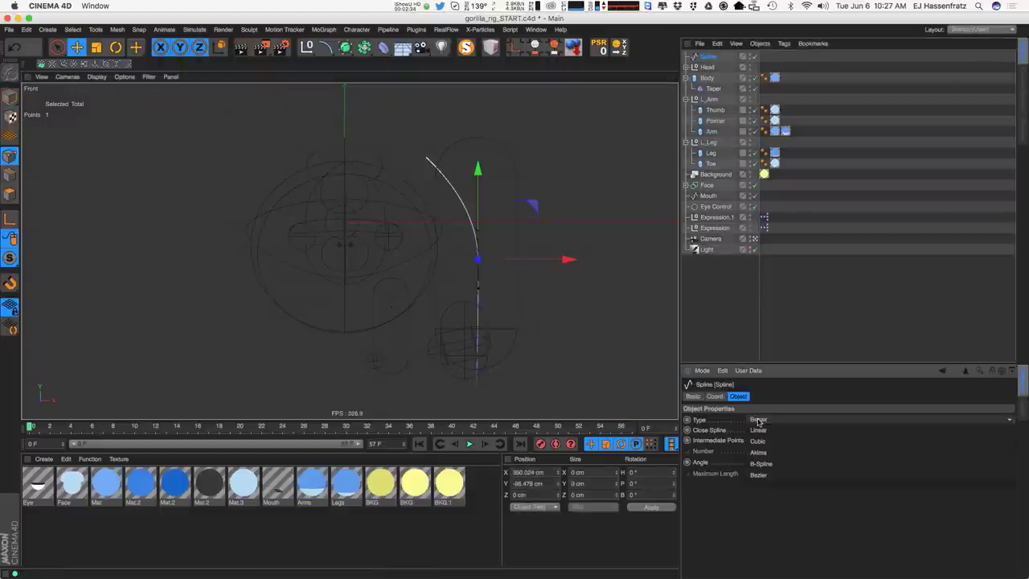
{"action": "left_click", "coordinate": [772, 431]}
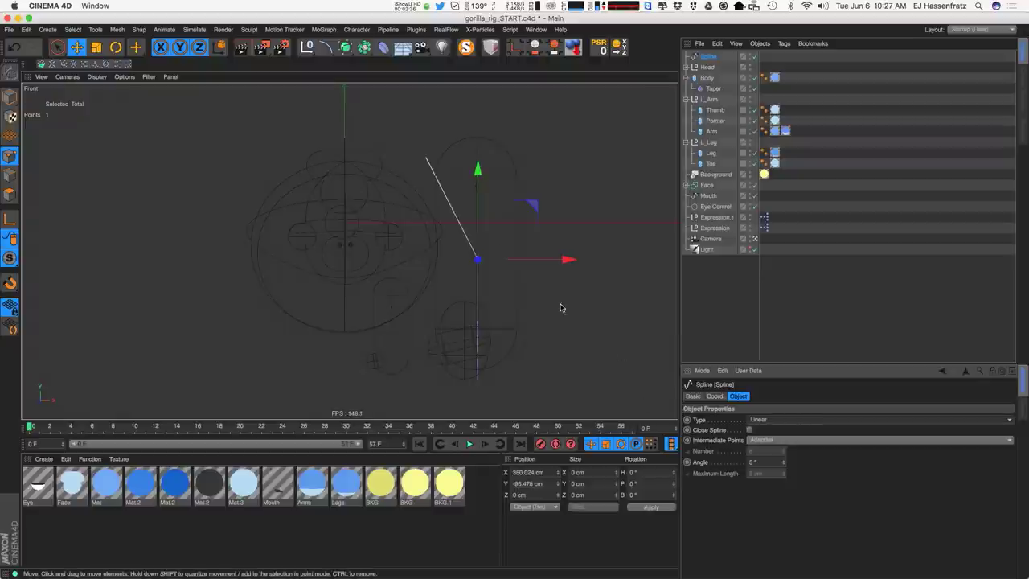
Reposition the elbow point at about X 346 cm, Y -82 cm and nudge the hand end point to about X 343 cm.
{"action": "left_click_drag", "start_coordinate": [500, 223], "coordinate": [505, 224]}
{"action": "mouse_move", "coordinate": [500, 263]}
{"action": "left_mouse_down"}
{"action": "mouse_move", "coordinate": [510, 236]}
{"action": "mouse_move", "coordinate": [484, 265]}
{"action": "left_mouse_up"}
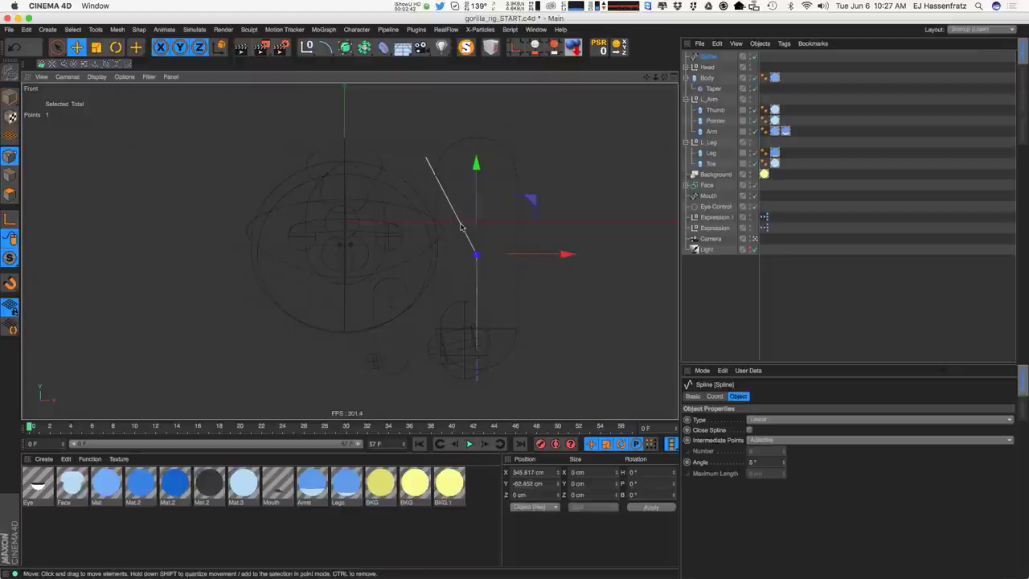
{"action": "left_click", "coordinate": [426, 158]}
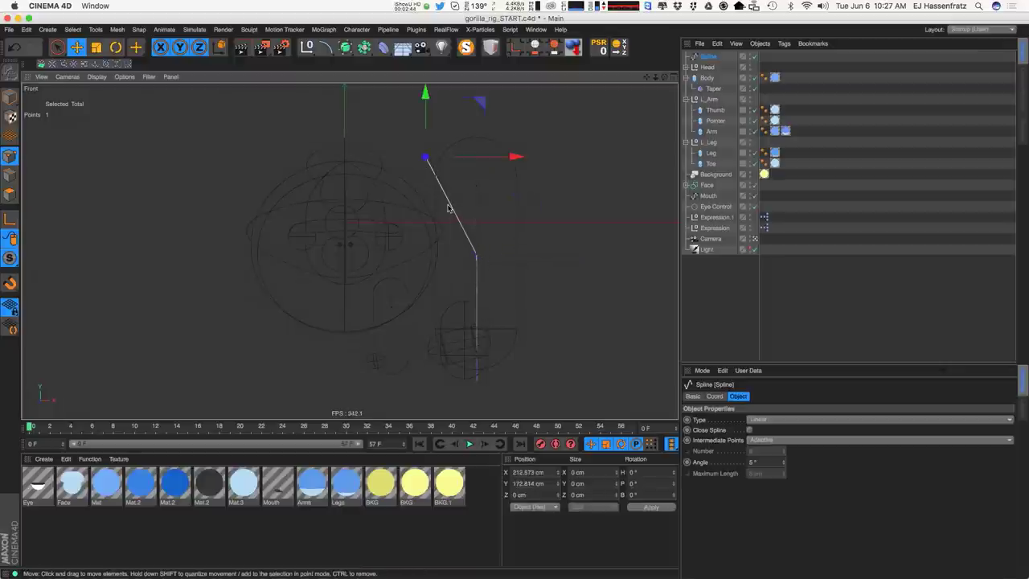
{"action": "left_click", "coordinate": [476, 384]}
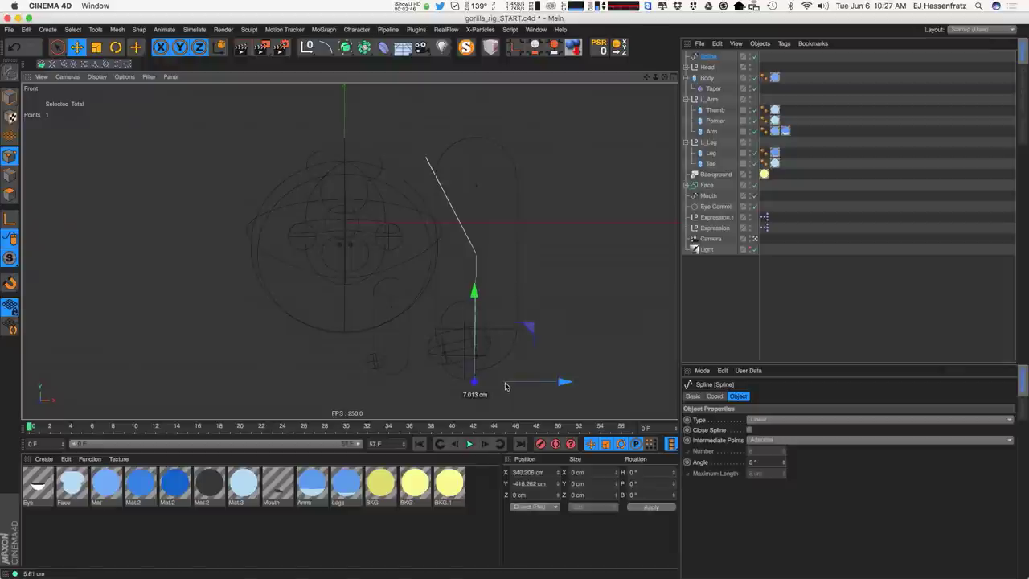
Rename the spline to L_Arm.Spline.
{"action": "double_click", "coordinate": [708, 57]}
{"action": "key", "text": "Return"}
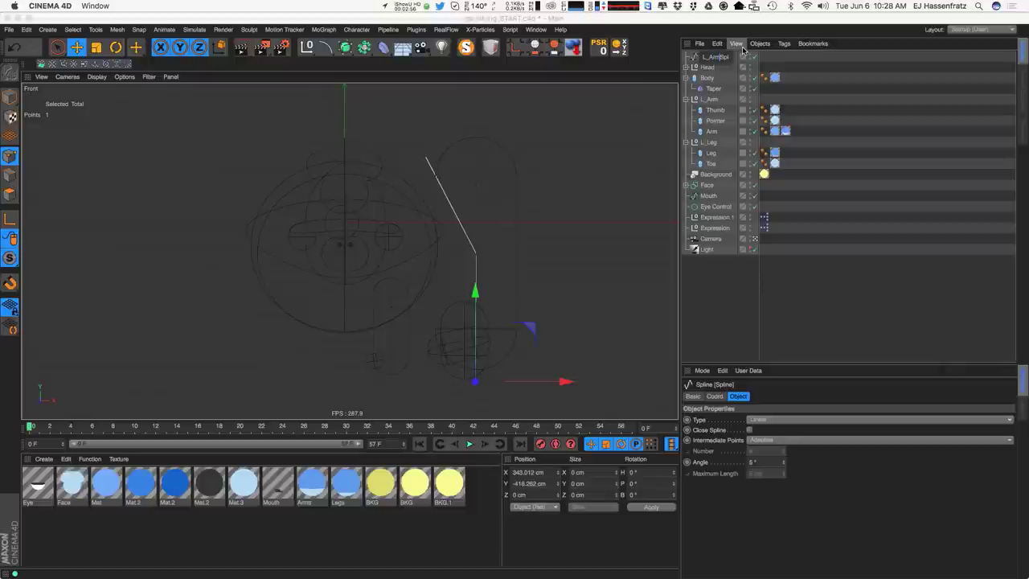
{"action": "key", "text": "Return"}
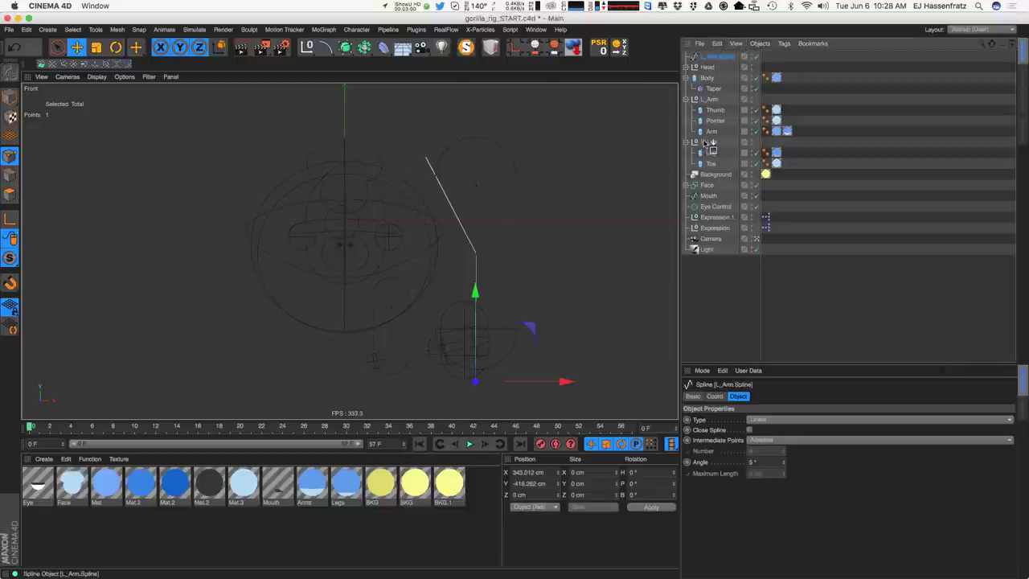
Place L_Arm.Spline directly above the L_Arm group in the hierarchy and show all four views.
{"action": "left_click_drag", "start_coordinate": [710, 144], "coordinate": [708, 137]}
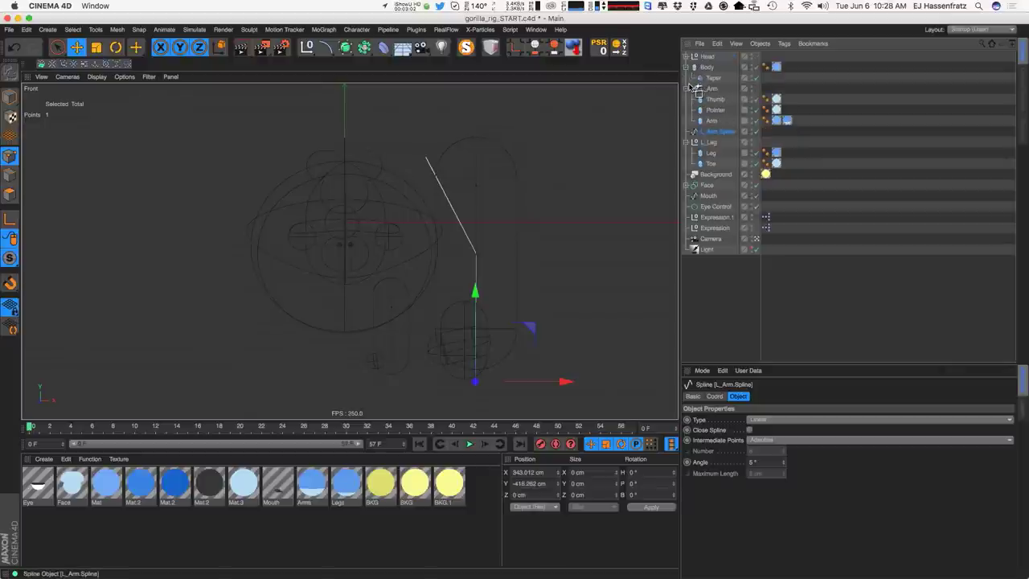
{"action": "left_click_drag", "start_coordinate": [696, 88], "coordinate": [696, 85]}
{"action": "middle_click", "coordinate": [522, 173]}
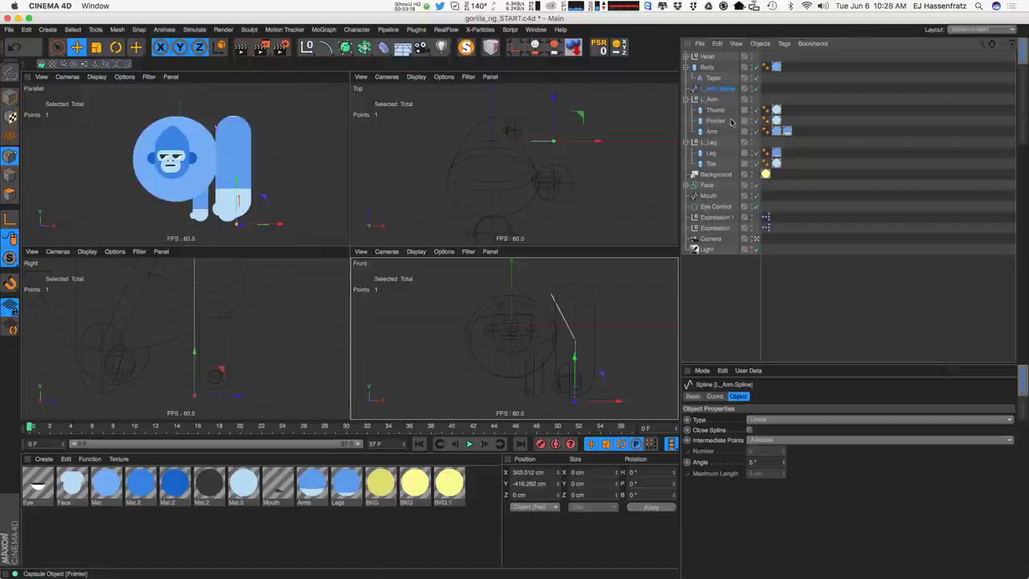
Move the whole L_Arm.Spline in depth into line with the left arm, to about Z -231 cm.
{"action": "left_click_drag", "start_coordinate": [235, 161], "coordinate": [137, 186], "text": "alt"}
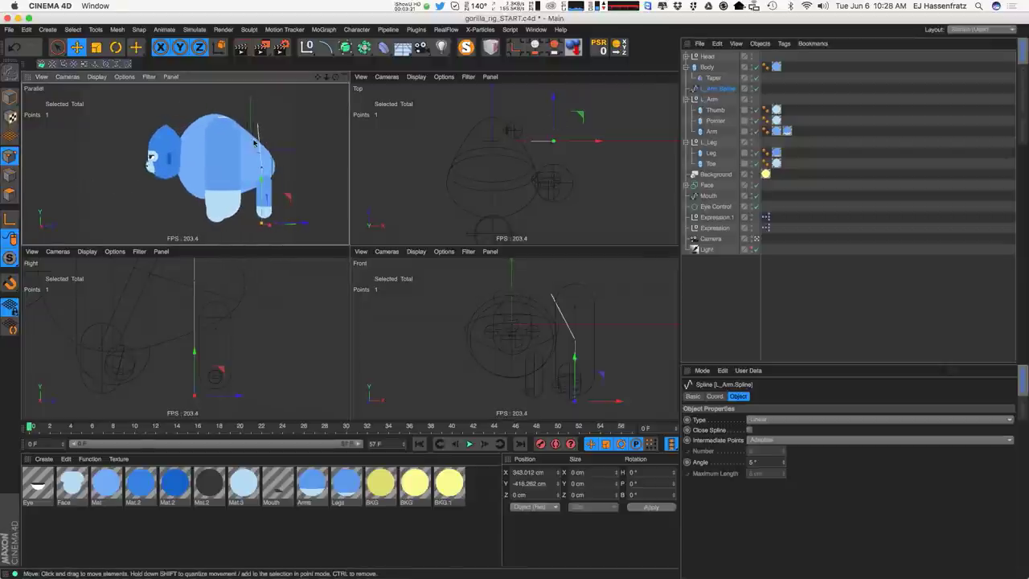
{"action": "left_click", "coordinate": [16, 98]}
{"action": "left_click_drag", "start_coordinate": [491, 116], "coordinate": [499, 156]}
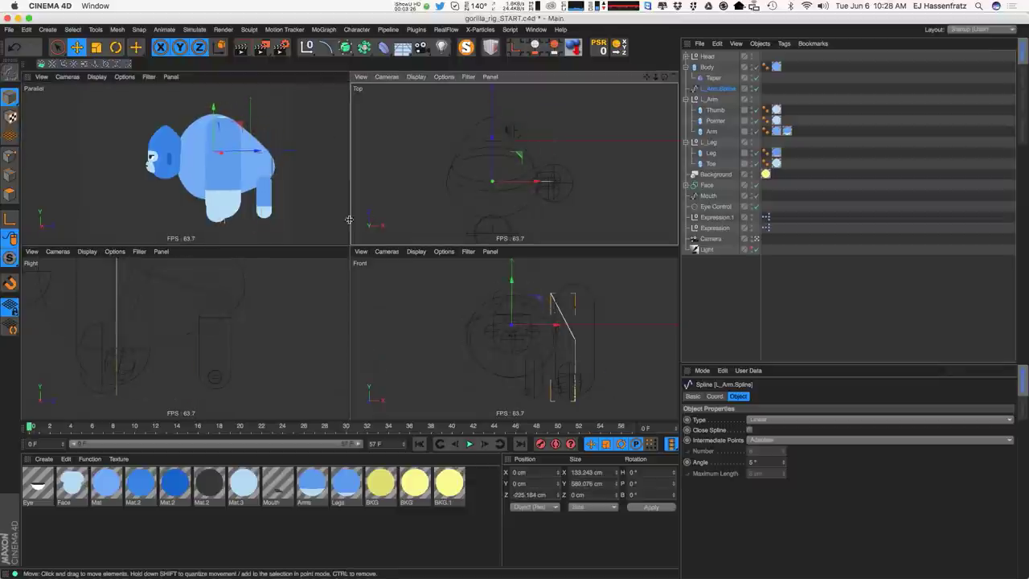
{"action": "left_click_drag", "start_coordinate": [245, 185], "coordinate": [299, 193], "text": "alt"}
{"action": "middle_click_drag", "start_coordinate": [199, 317], "coordinate": [242, 340], "text": "alt"}
{"action": "right_click_drag", "start_coordinate": [241, 340], "coordinate": [217, 319], "text": "alt"}
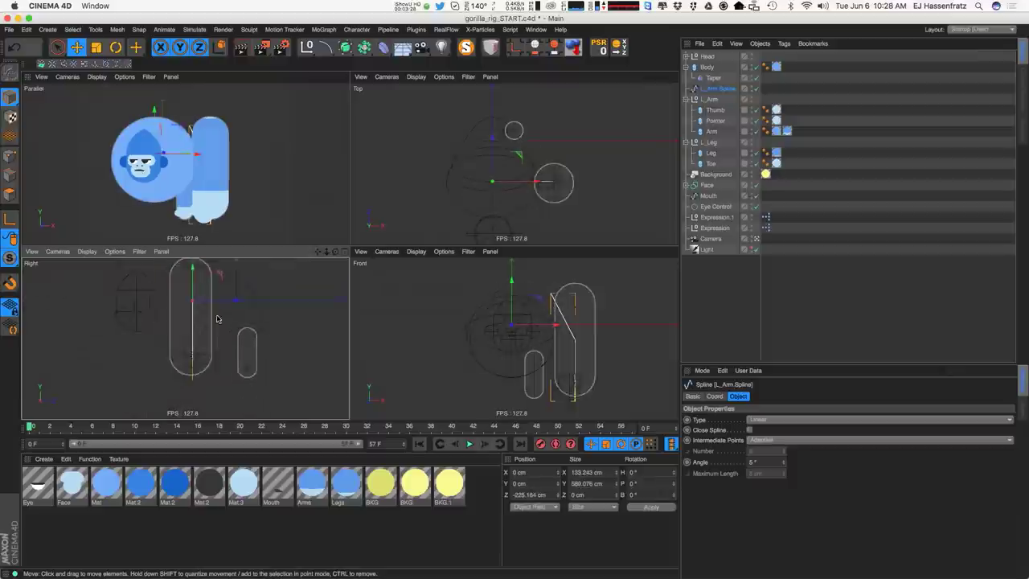
{"action": "left_click_drag", "start_coordinate": [211, 300], "coordinate": [210, 301]}
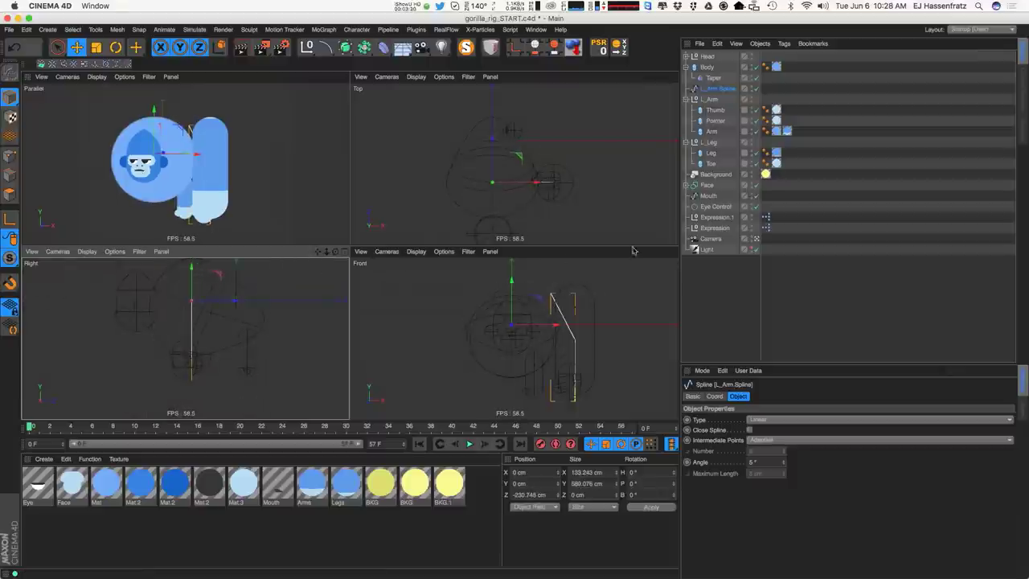
Add a Spline Wrap deformer to the scene and show the perspective view full size.
{"action": "left_click", "coordinate": [345, 77]}
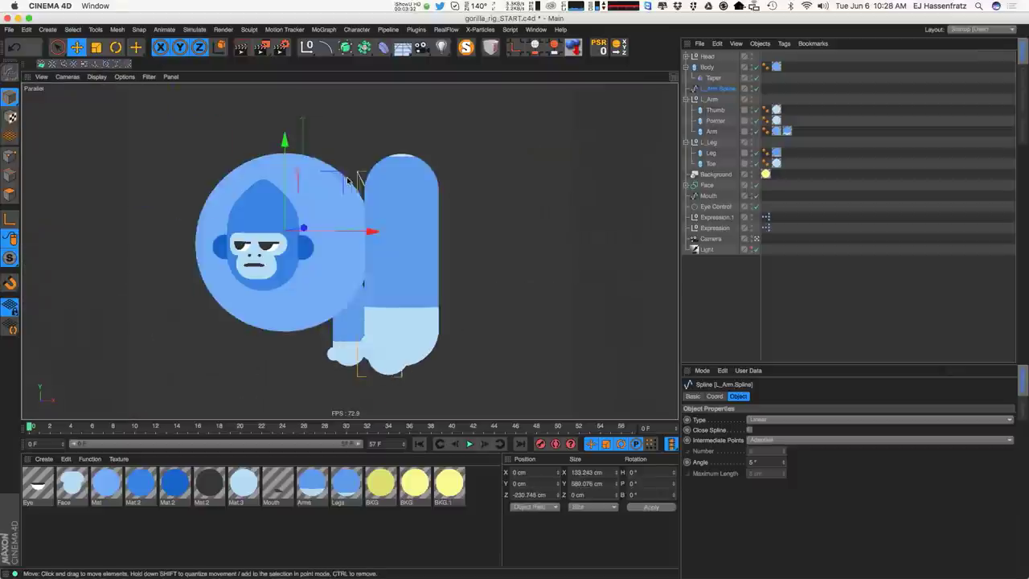
{"action": "left_click_drag", "start_coordinate": [367, 229], "coordinate": [457, 214], "text": "alt"}
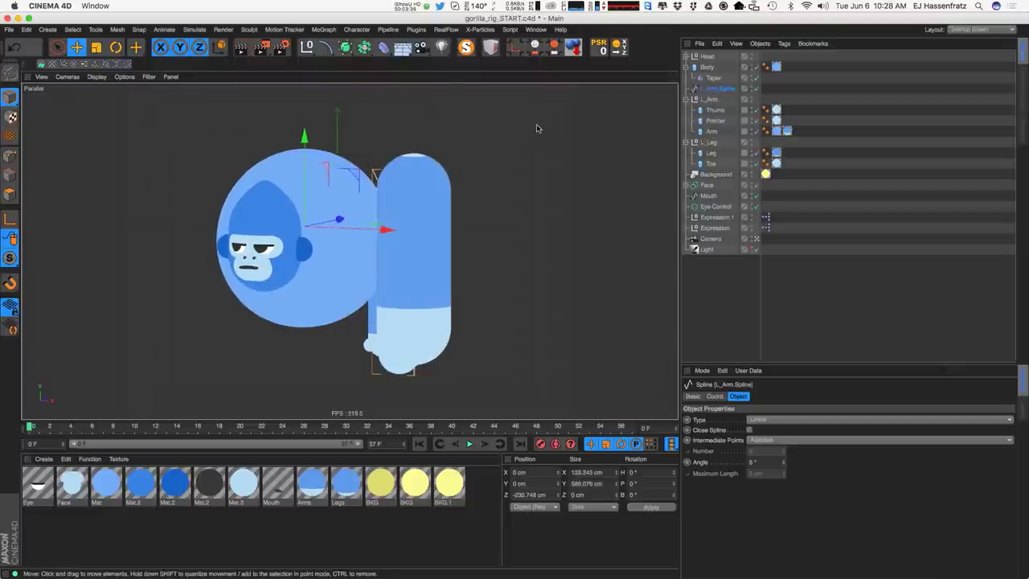
{"action": "left_click_drag", "start_coordinate": [384, 47], "coordinate": [519, 160]}
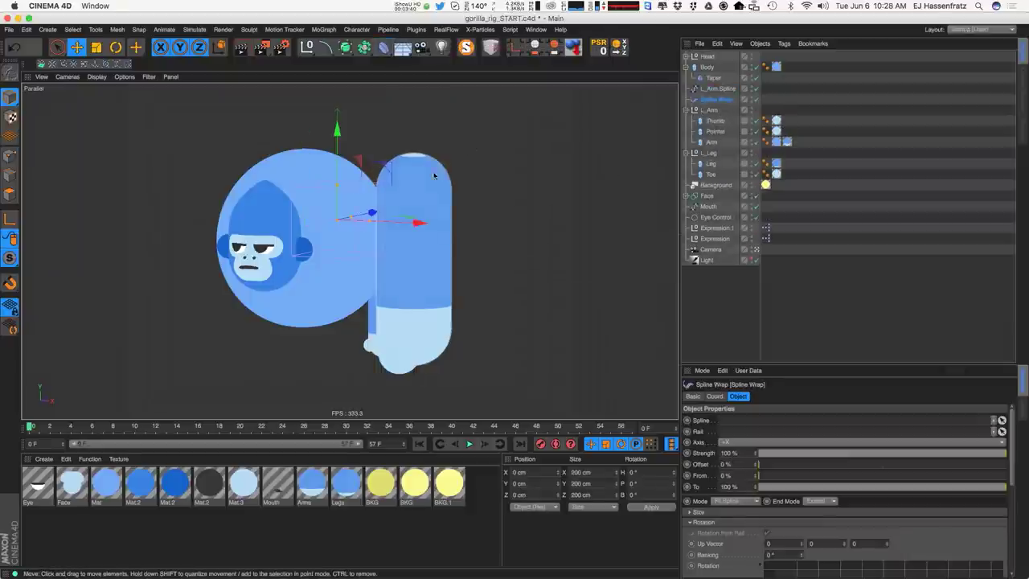
Inspect L_Arm.Spline, the L_Arm group and its Thumb, Pointer and Arm capsules in the hierarchy.
{"action": "mouse_move", "coordinate": [718, 97]}
{"action": "left_mouse_down"}
{"action": "mouse_move", "coordinate": [715, 111]}
{"action": "mouse_move", "coordinate": [730, 111]}
{"action": "left_mouse_up"}
{"action": "left_click", "coordinate": [716, 89]}
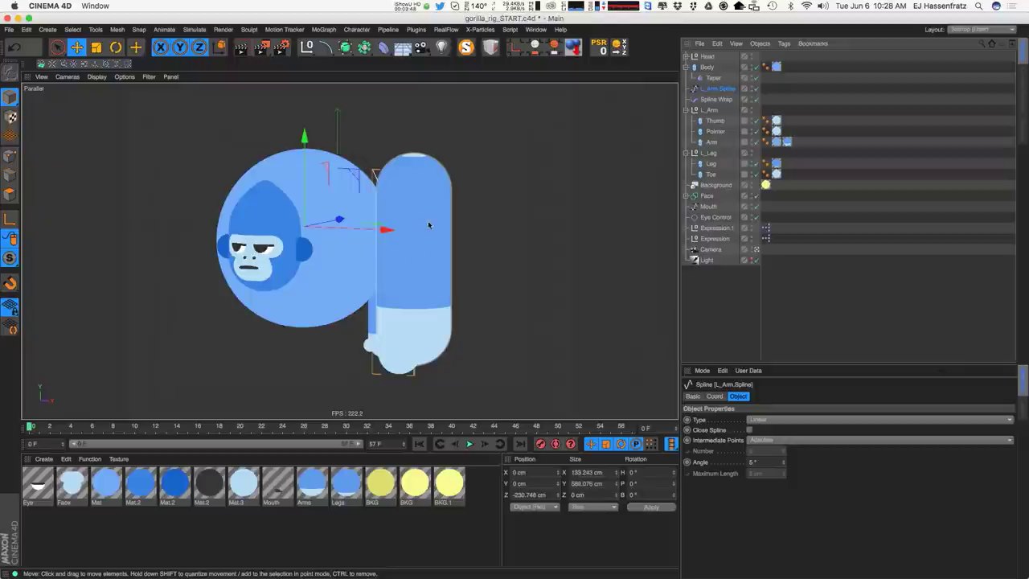
{"action": "left_click", "coordinate": [723, 110]}
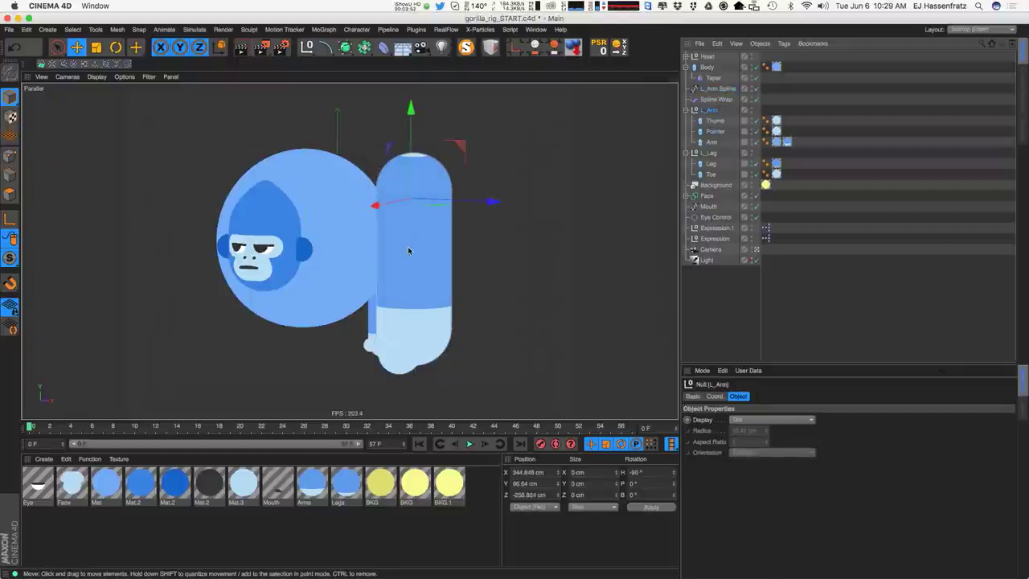
{"action": "left_click", "coordinate": [715, 121]}
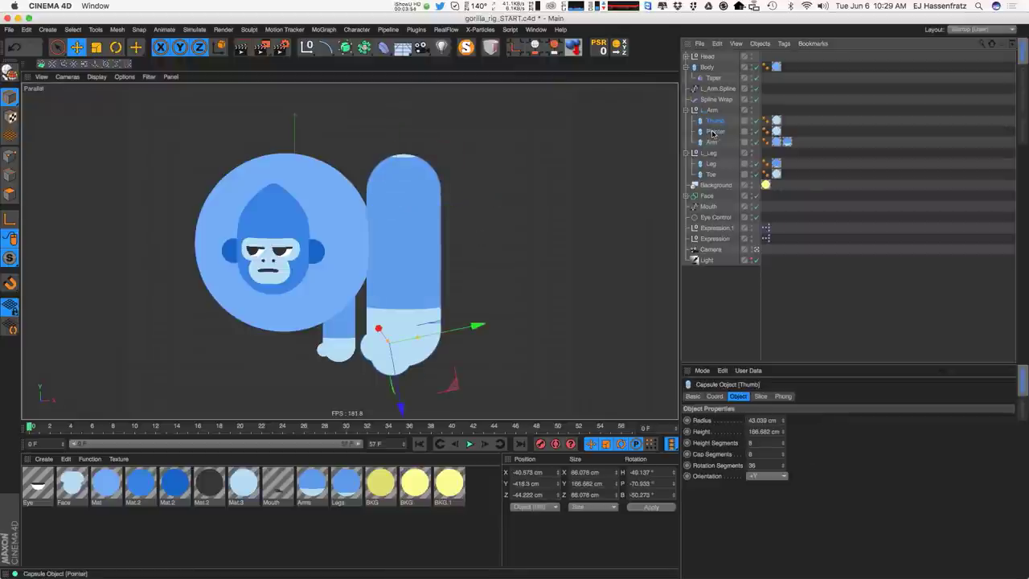
{"action": "left_click", "coordinate": [713, 132]}
{"action": "left_click", "coordinate": [713, 143]}
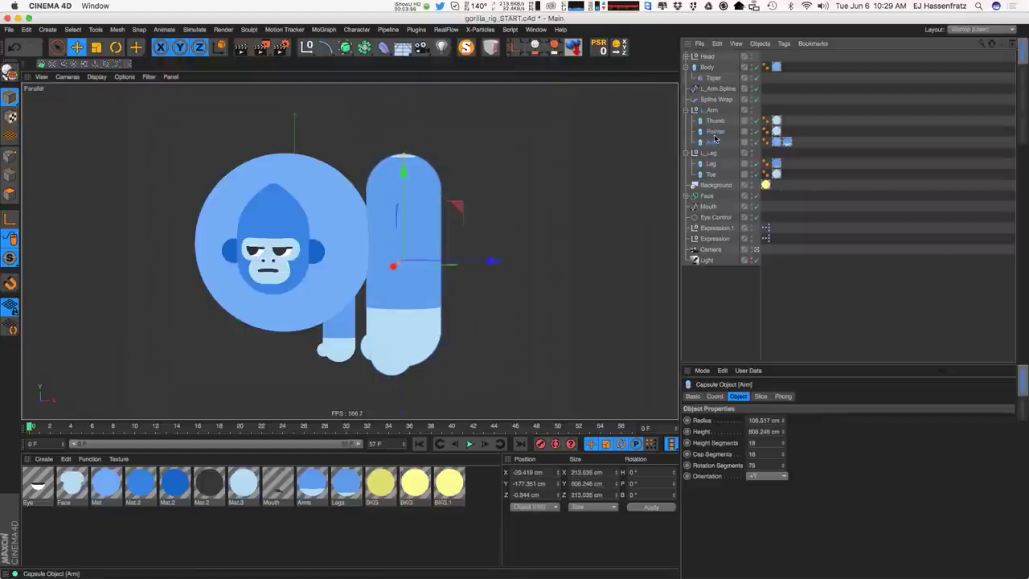
{"action": "double_click", "coordinate": [713, 143]}
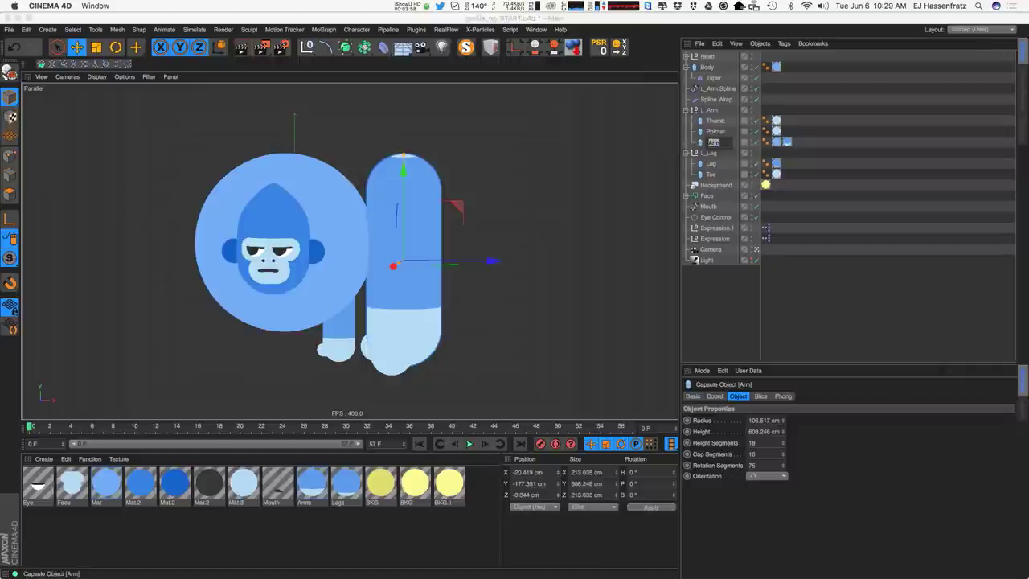
{"action": "left_click", "coordinate": [815, 131]}
Nest the Spline Wrap deformer as the first child of the L_Arm group.
{"action": "left_click", "coordinate": [716, 101]}
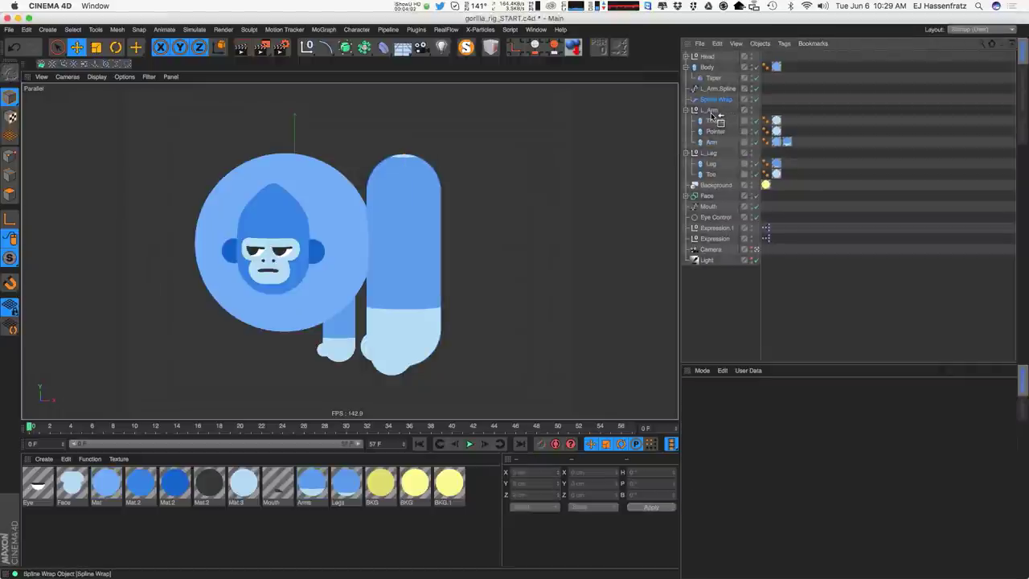
{"action": "left_click_drag", "start_coordinate": [711, 117], "coordinate": [713, 115]}
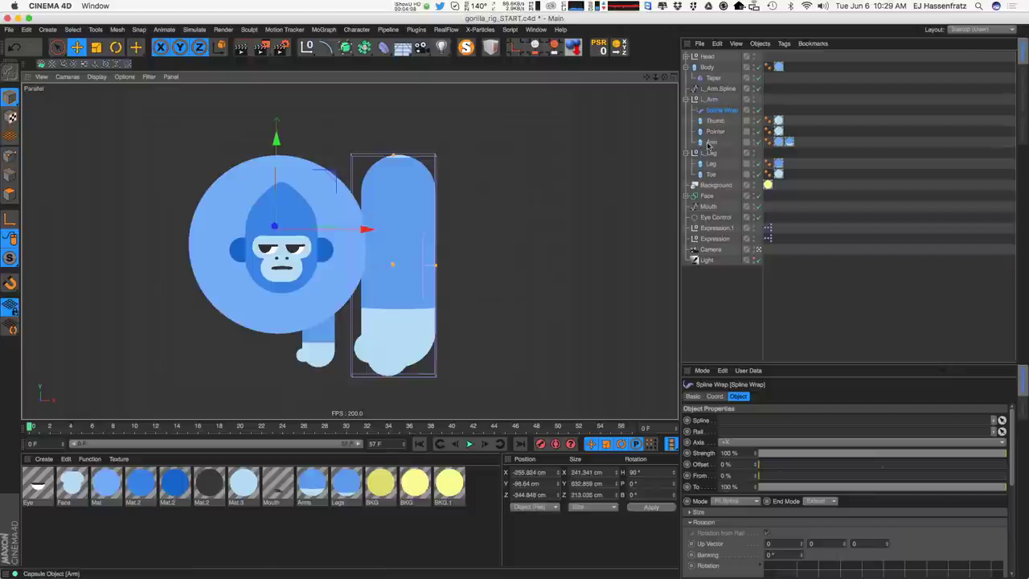
Set the Spline Wrap's axis to -Y and assign L_Arm.Spline as its spline.
{"action": "left_click_drag", "start_coordinate": [452, 236], "coordinate": [421, 265], "text": "alt"}
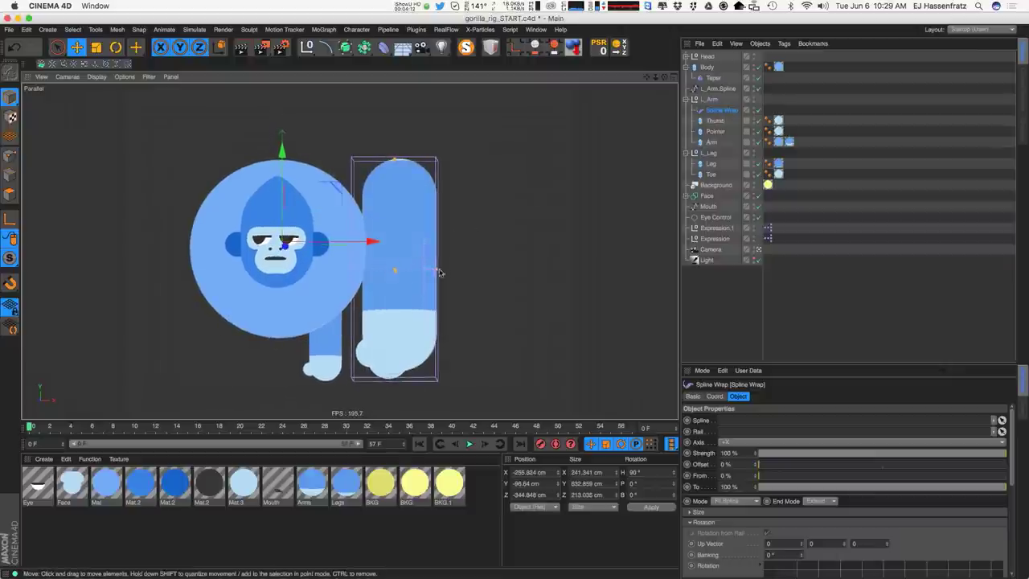
{"action": "left_click", "coordinate": [733, 441]}
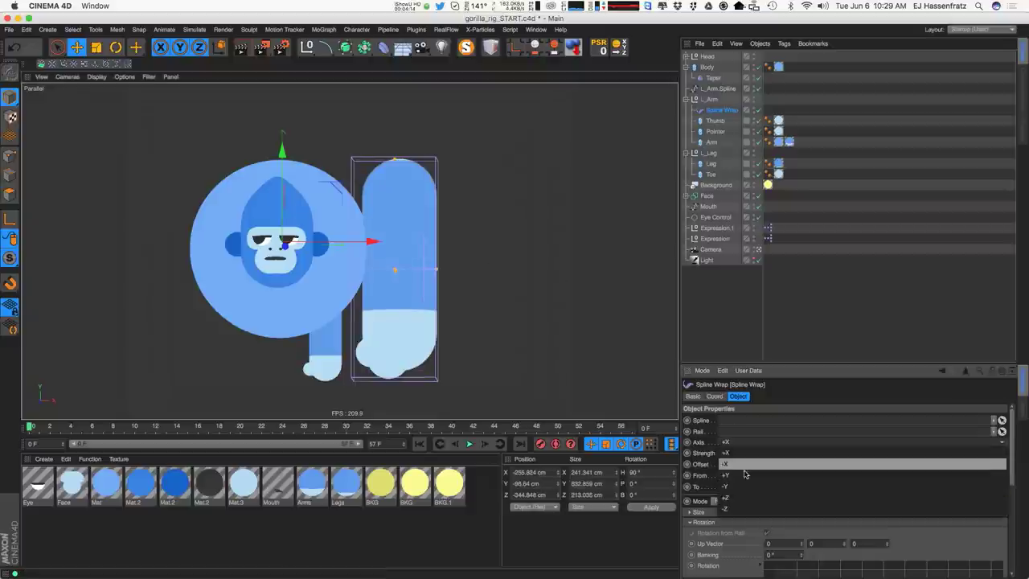
{"action": "left_click", "coordinate": [750, 481]}
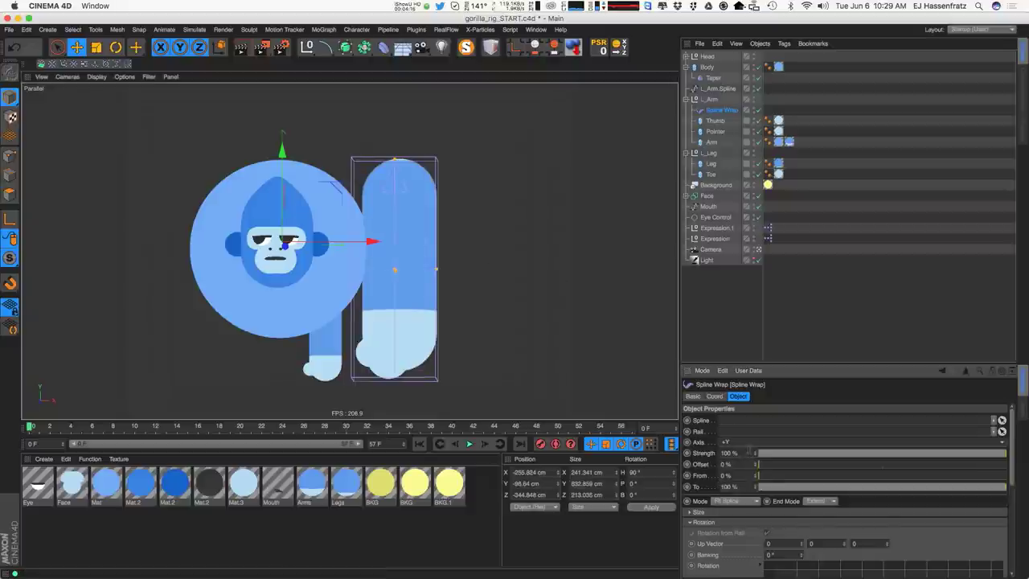
{"action": "left_click", "coordinate": [748, 444]}
{"action": "left_click", "coordinate": [755, 483]}
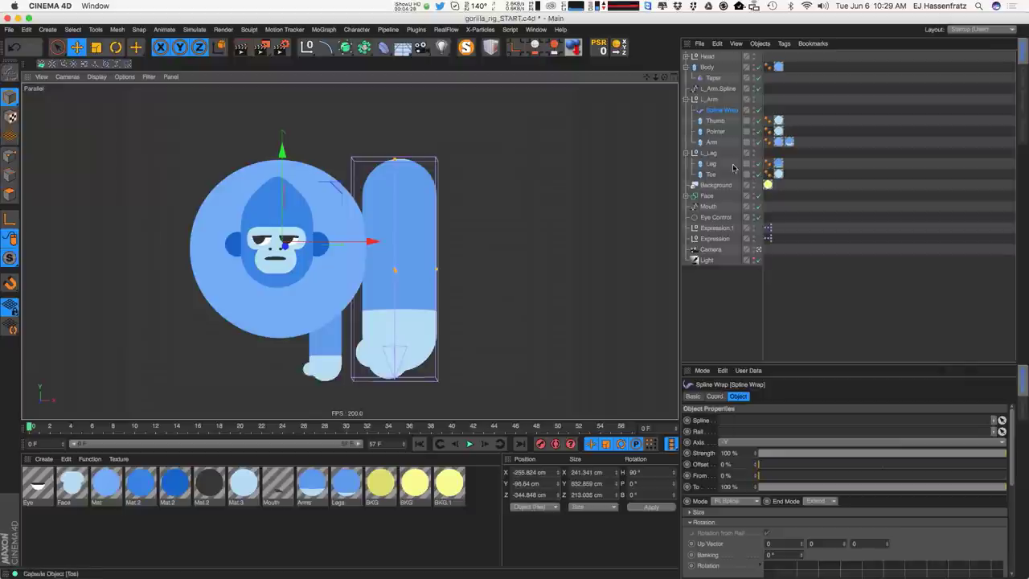
{"action": "left_click_drag", "start_coordinate": [722, 89], "coordinate": [766, 422]}
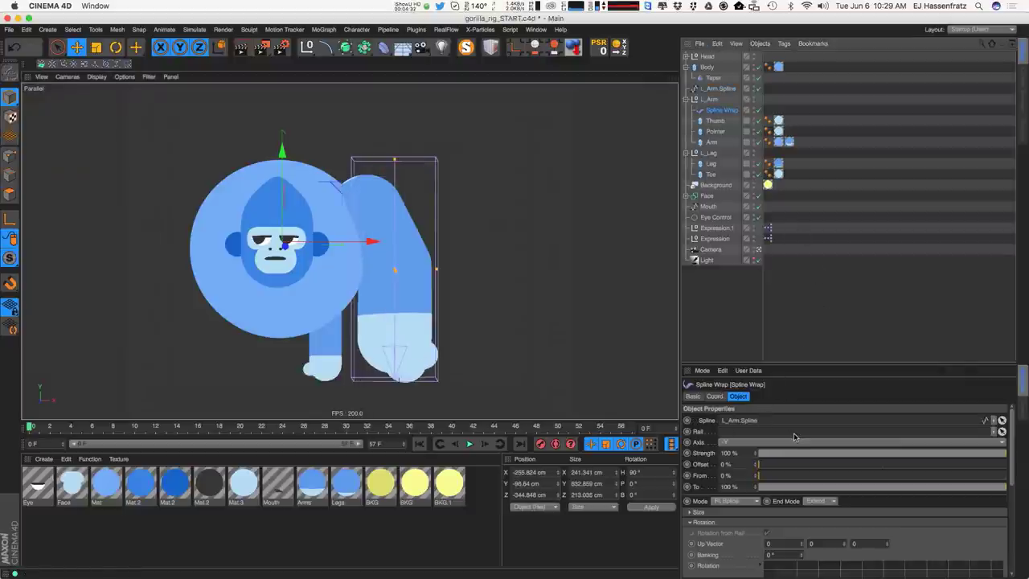
Try moving the hand end point of L_Arm.Spline to test how the arm deforms, and return to Model mode.
{"action": "mouse_move", "coordinate": [425, 256]}
{"action": "left_mouse_down", "text": "alt"}
{"action": "mouse_move", "coordinate": [370, 266]}
{"action": "mouse_move", "coordinate": [429, 254]}
{"action": "left_mouse_up", "text": "alt"}
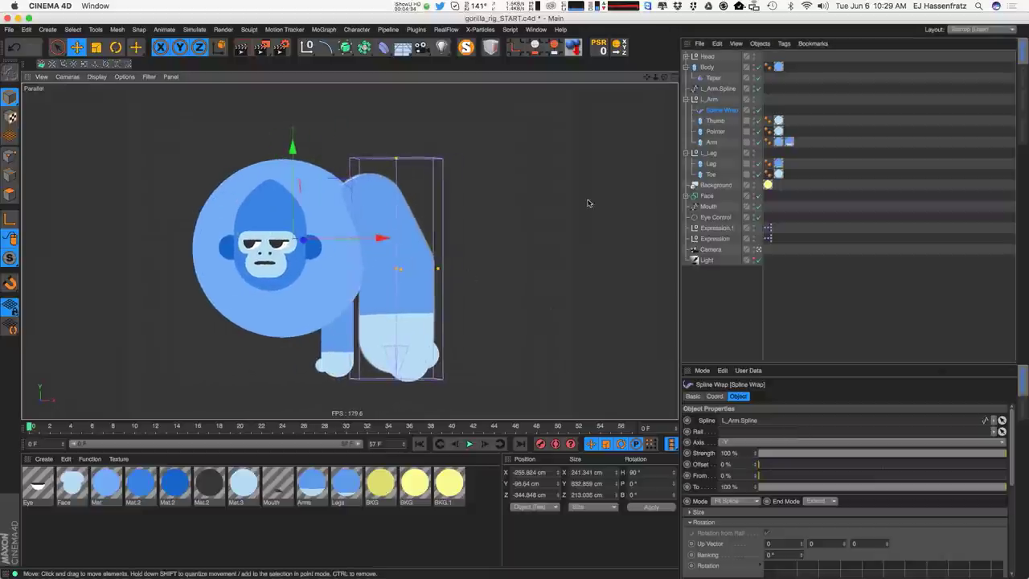
{"action": "left_click", "coordinate": [718, 89]}
{"action": "left_click", "coordinate": [9, 155]}
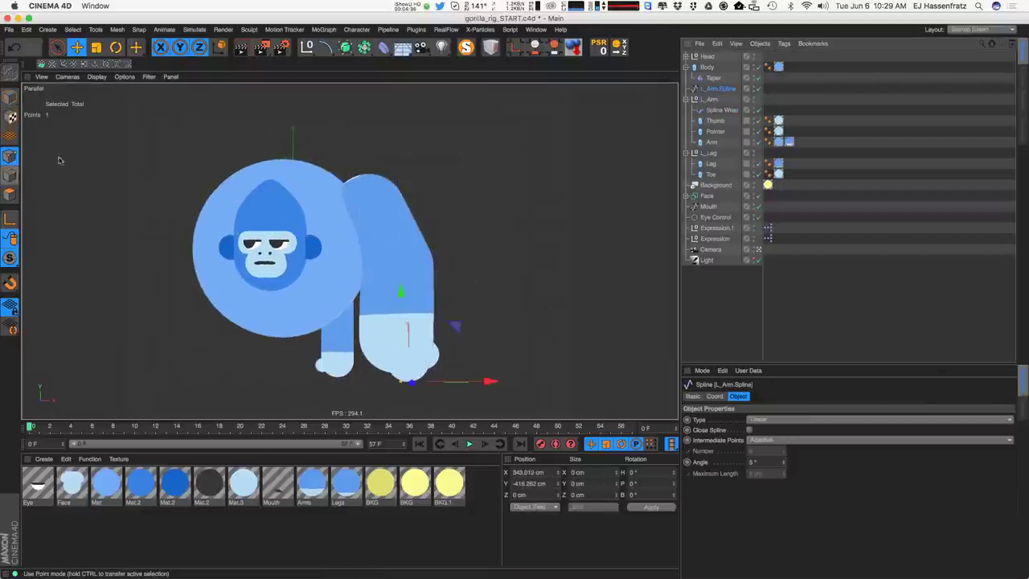
{"action": "left_click_drag", "start_coordinate": [455, 343], "coordinate": [481, 338]}
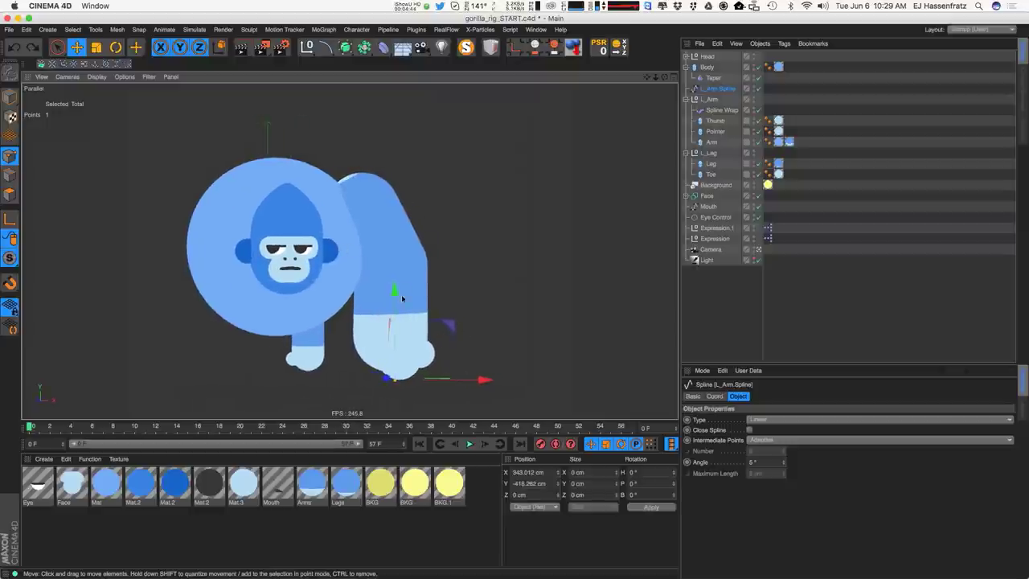
{"action": "left_click", "coordinate": [9, 97]}
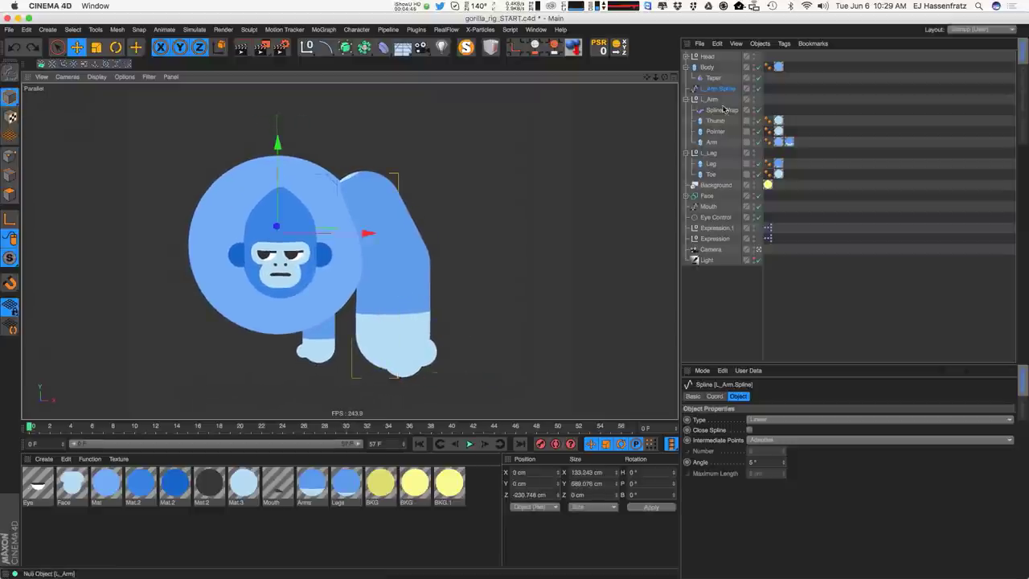
Set the Spline Wrap's banking to 180° to turn the hand around.
{"action": "left_click", "coordinate": [721, 109]}
{"action": "left_click_drag", "start_coordinate": [794, 365], "coordinate": [805, 287]}
{"action": "left_click_drag", "start_coordinate": [803, 478], "coordinate": [806, 398]}
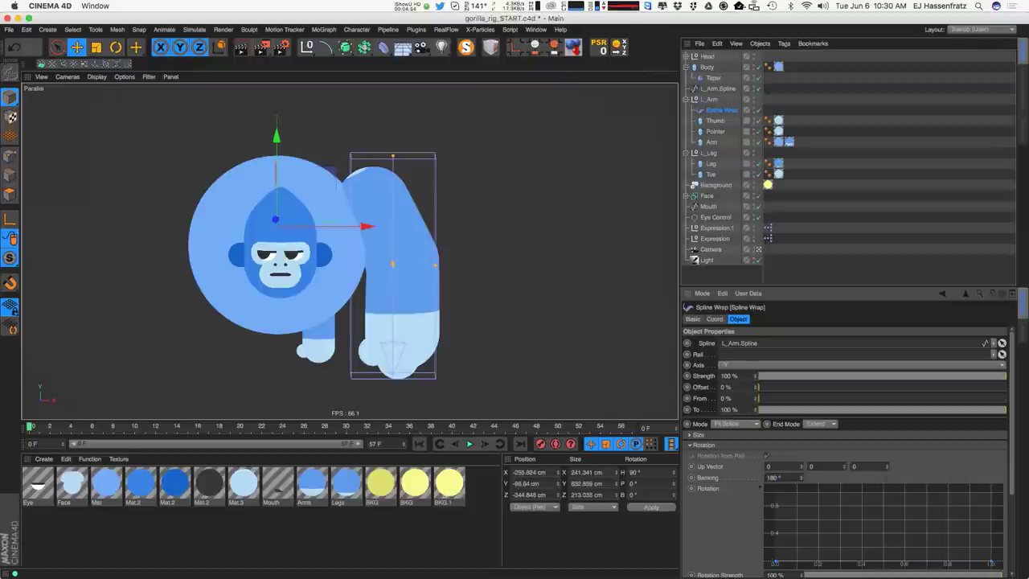
Hide the Spline Wrap deformer in the viewport and check the bent arm with nothing selected.
{"action": "mouse_move", "coordinate": [360, 326]}
{"action": "left_mouse_down", "text": "alt"}
{"action": "mouse_move", "coordinate": [181, 321]}
{"action": "mouse_move", "coordinate": [405, 320]}
{"action": "mouse_move", "coordinate": [314, 322]}
{"action": "mouse_move", "coordinate": [394, 321]}
{"action": "mouse_move", "coordinate": [425, 335]}
{"action": "mouse_move", "coordinate": [365, 324]}
{"action": "mouse_move", "coordinate": [363, 314]}
{"action": "left_mouse_up", "text": "alt"}
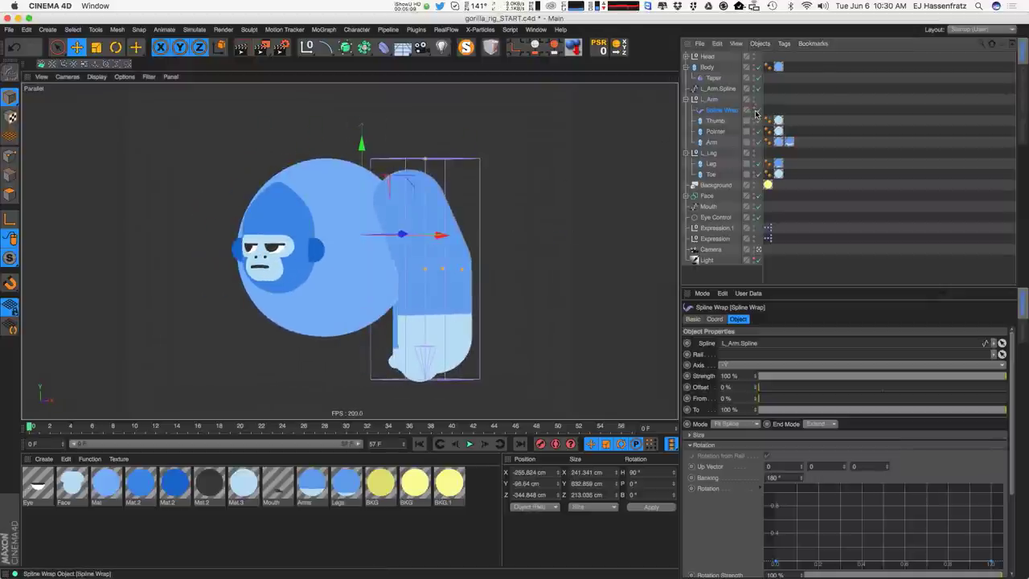
{"action": "left_click", "coordinate": [821, 115]}
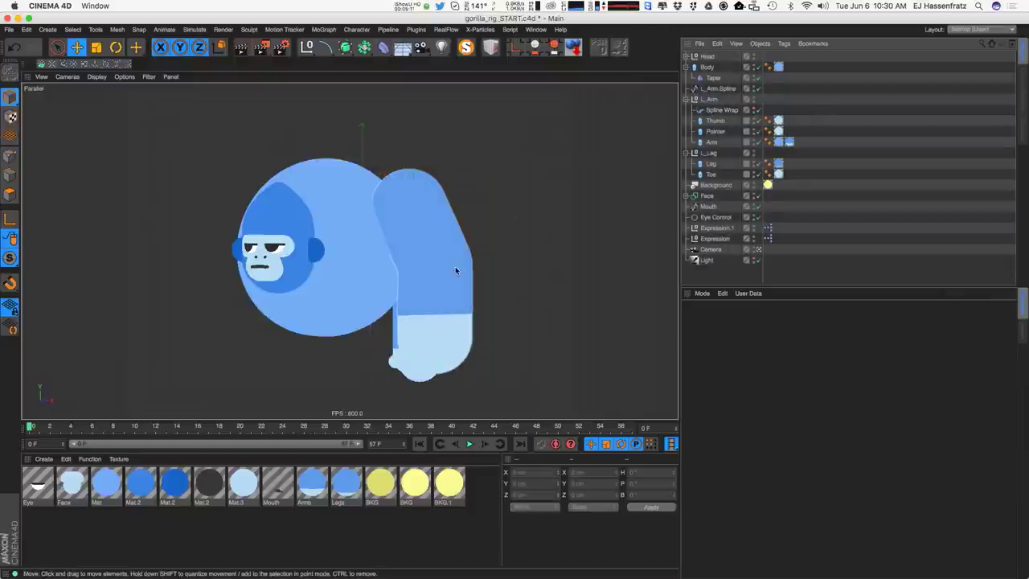
{"action": "left_click_drag", "start_coordinate": [455, 268], "coordinate": [491, 267], "text": "alt"}
{"action": "left_click", "coordinate": [723, 114]}
{"action": "left_click", "coordinate": [722, 111]}
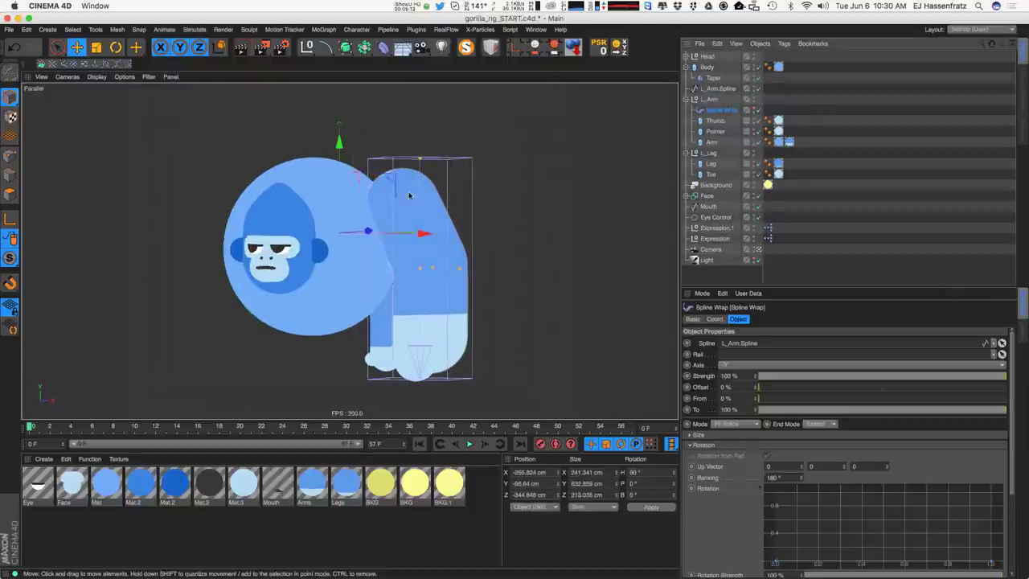
{"action": "left_click", "coordinate": [854, 162]}
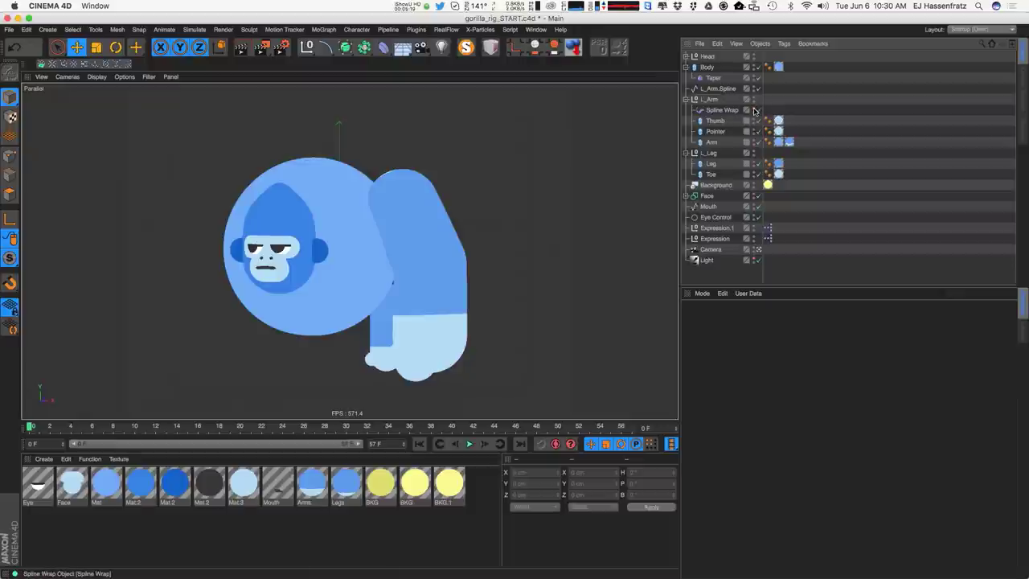
{"action": "left_click_drag", "start_coordinate": [460, 301], "coordinate": [397, 268], "text": "alt"}
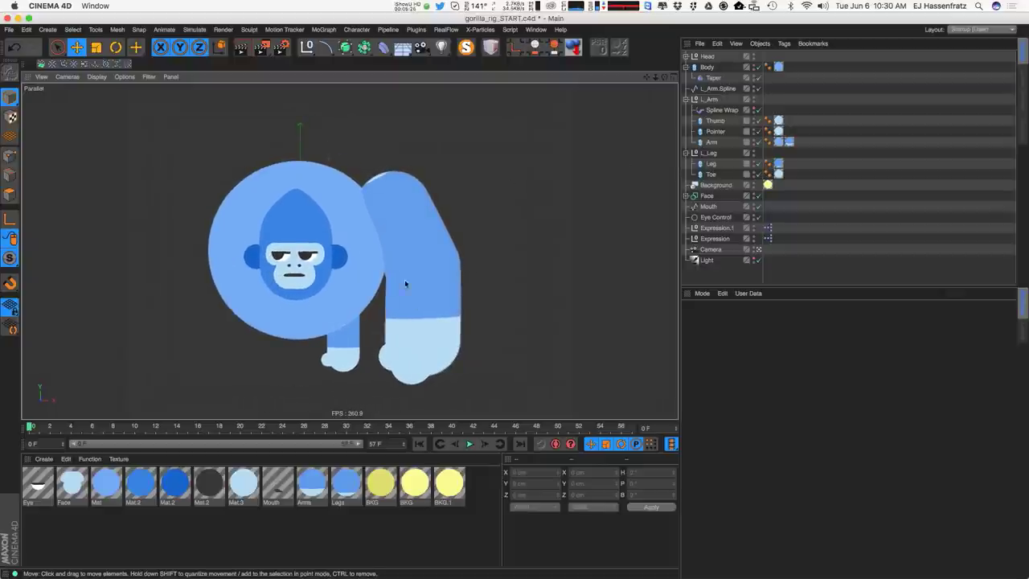
Try moving the elbow point of L_Arm.Spline in the Front view, and undo the move.
{"action": "left_click", "coordinate": [712, 88]}
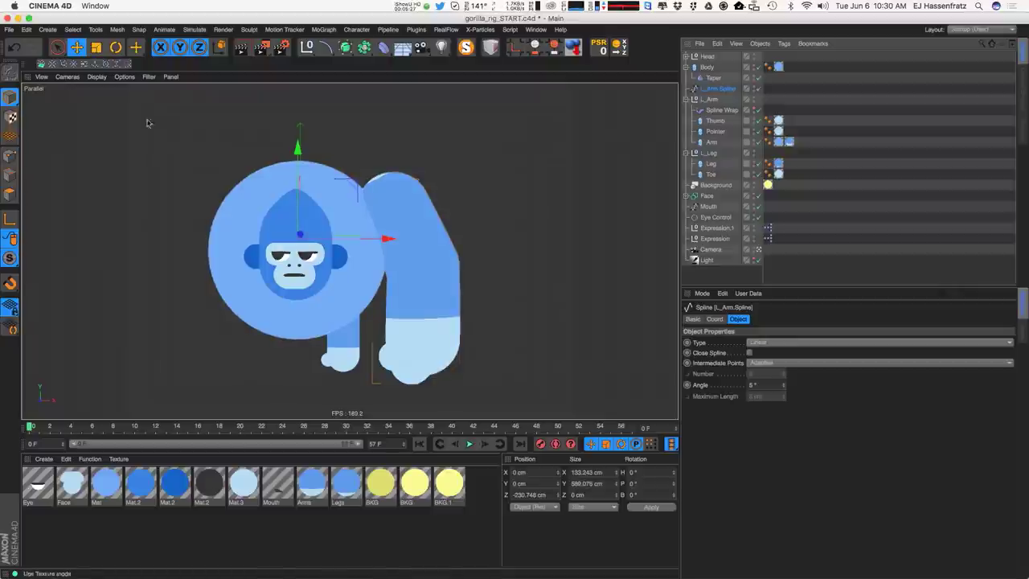
{"action": "middle_click", "coordinate": [595, 211]}
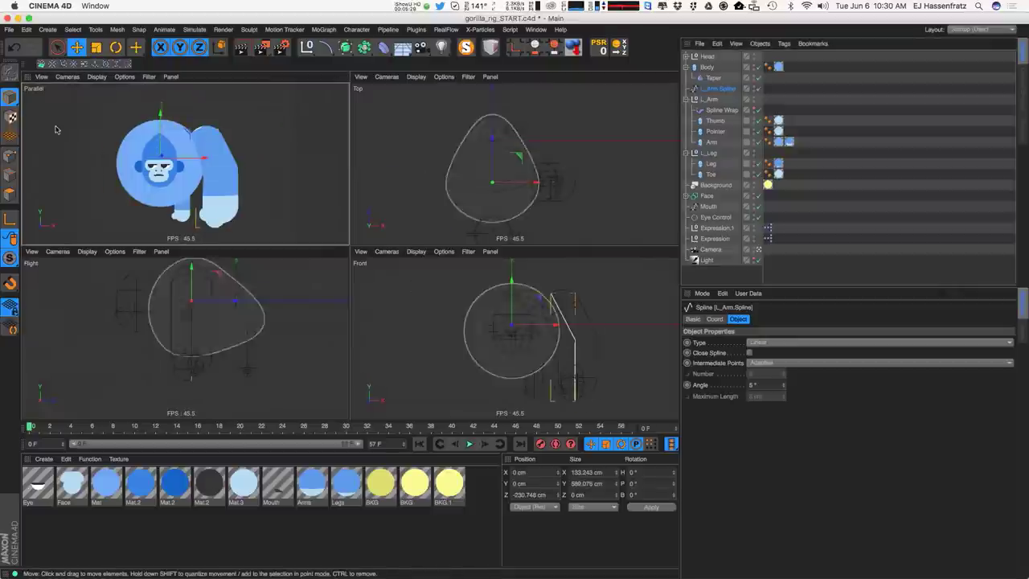
{"action": "left_click", "coordinate": [8, 155]}
{"action": "left_click_drag", "start_coordinate": [607, 378], "coordinate": [569, 344]}
{"action": "key", "text": "super+z"}
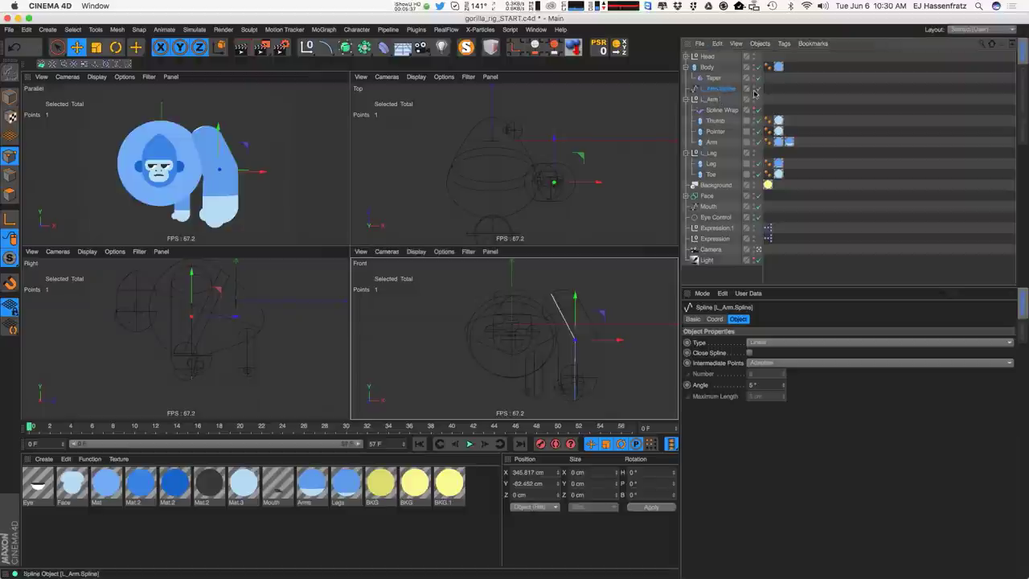
Add an IK character tag to L_Arm.Spline.
{"action": "right_click", "coordinate": [719, 90]}
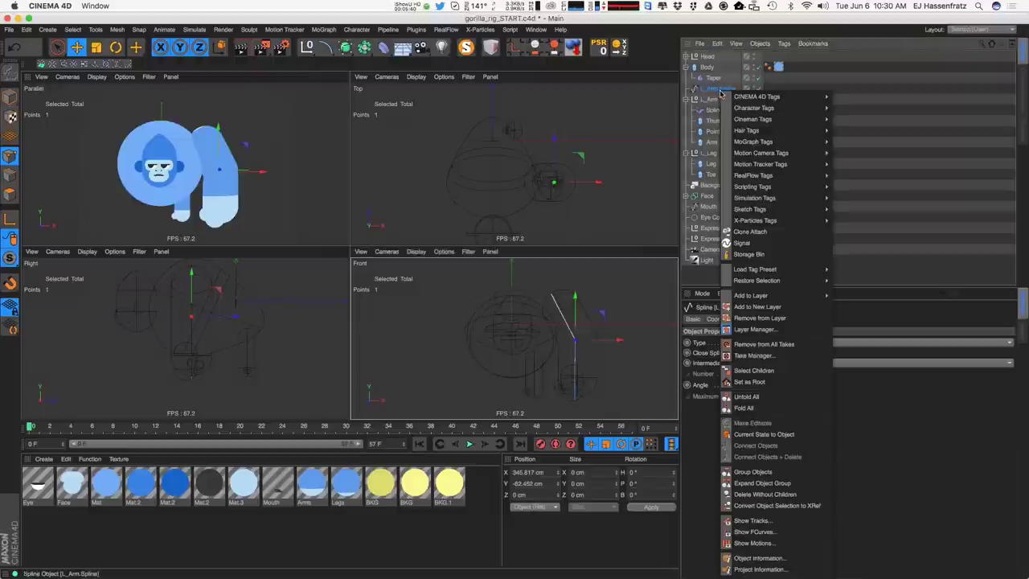
{"action": "mouse_move", "coordinate": [757, 107]}
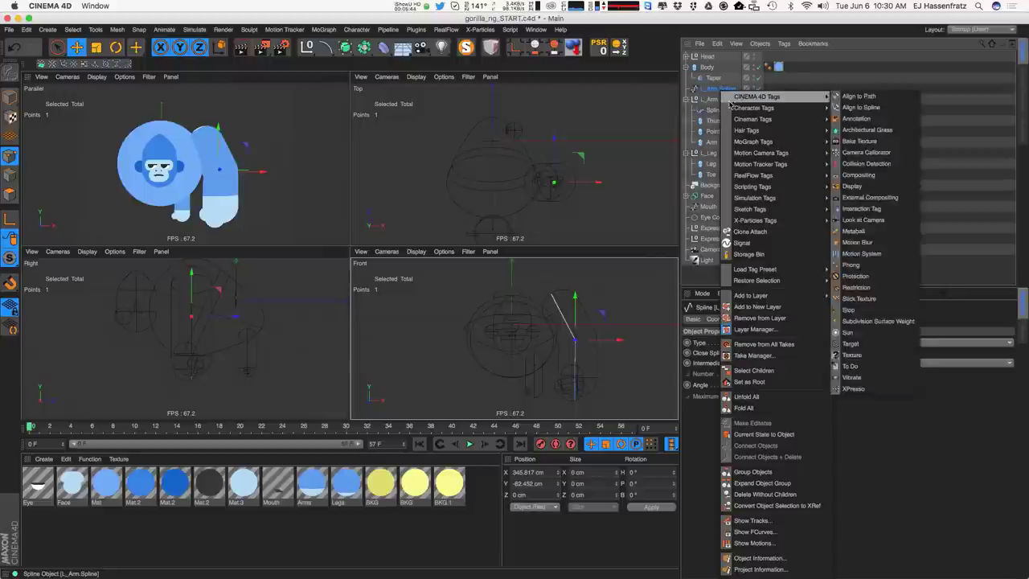
{"action": "left_click", "coordinate": [863, 142]}
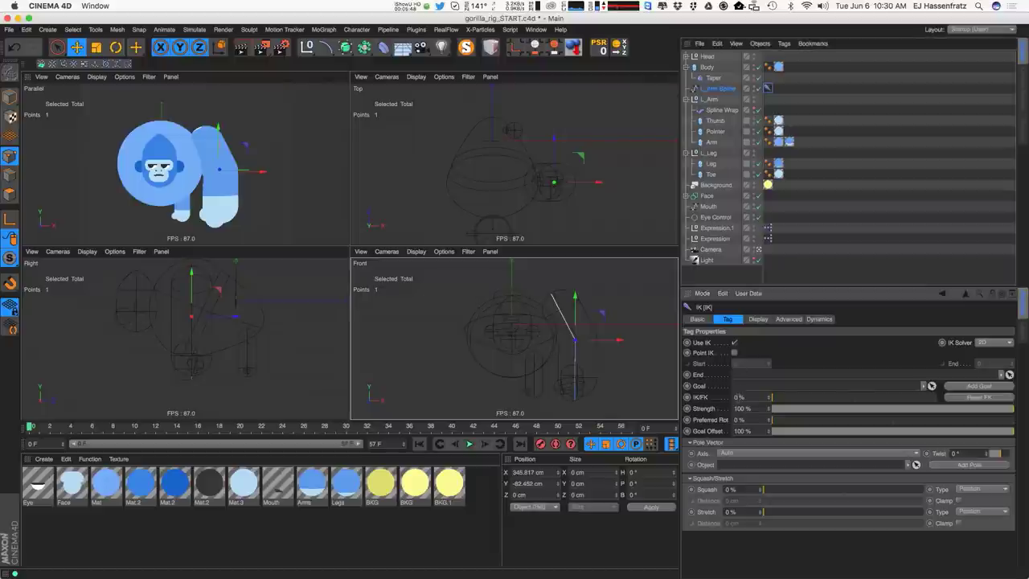
Enable Point IK on the IK tag, with the chain starting at point 0 and ending at point 2 of the arm spline.
{"action": "left_click", "coordinate": [734, 353]}
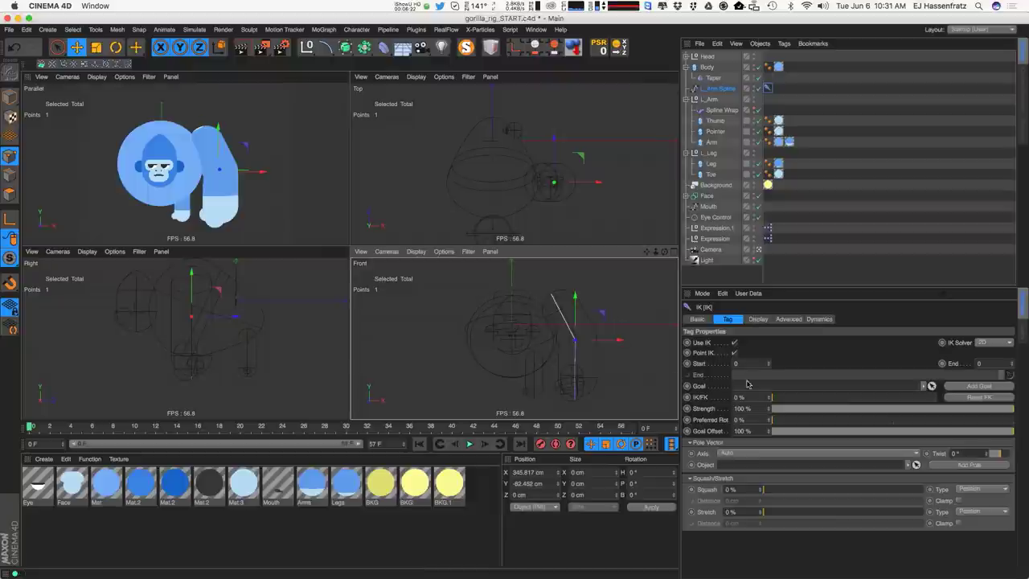
{"action": "left_click", "coordinate": [709, 365]}
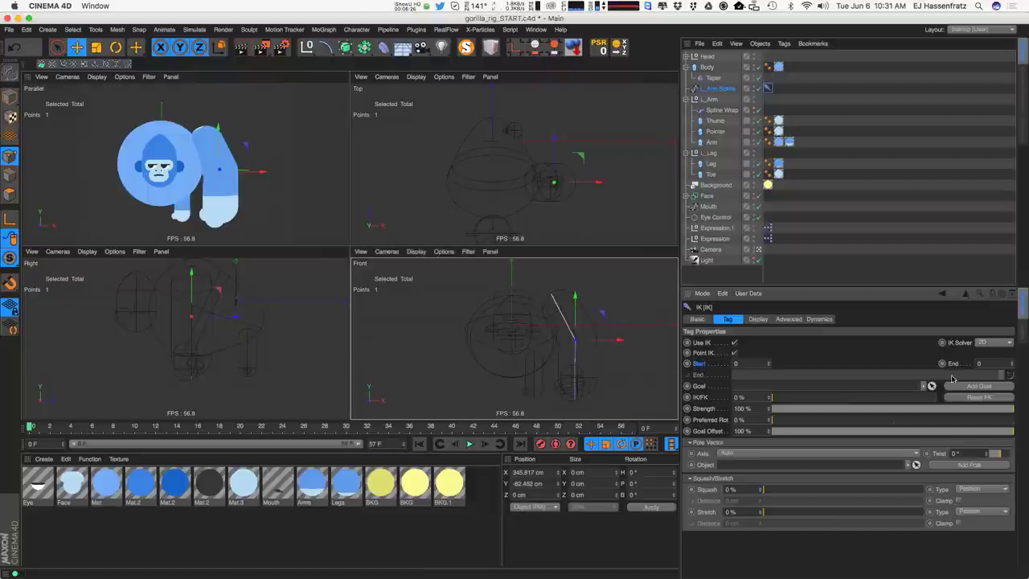
{"action": "left_click", "coordinate": [551, 294]}
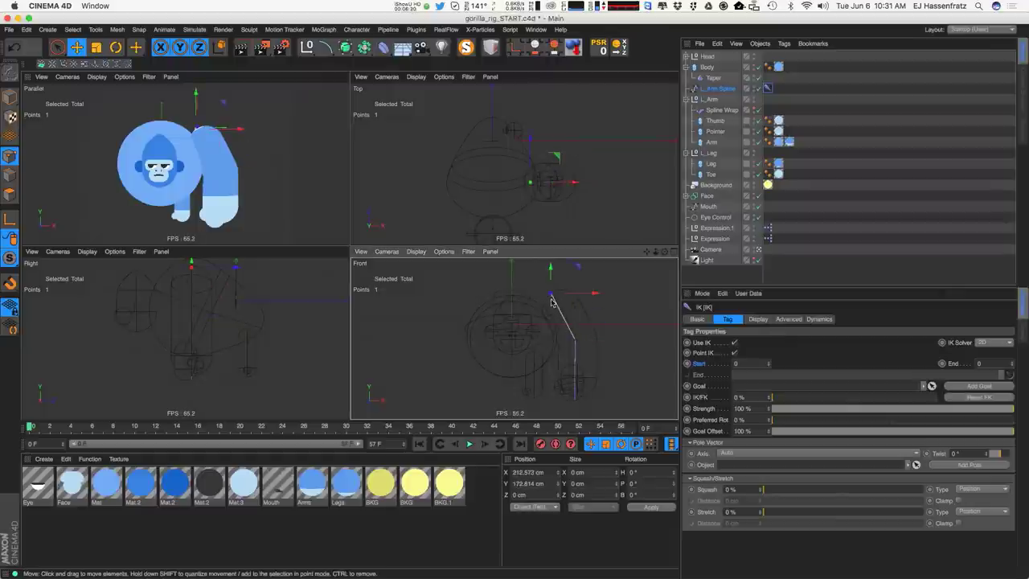
{"action": "left_click", "coordinate": [575, 342]}
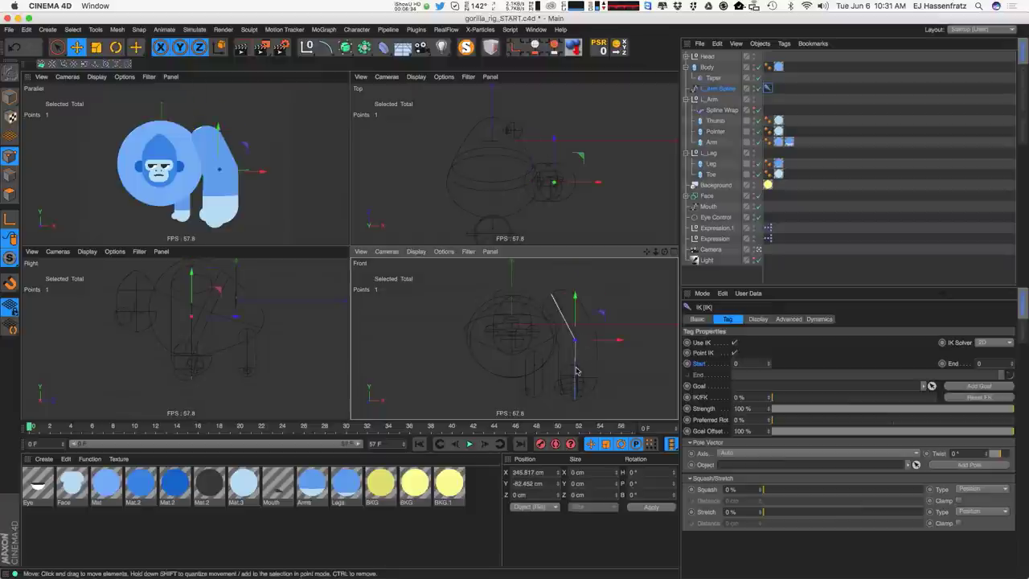
{"action": "left_click_drag", "start_coordinate": [574, 400], "coordinate": [576, 416]}
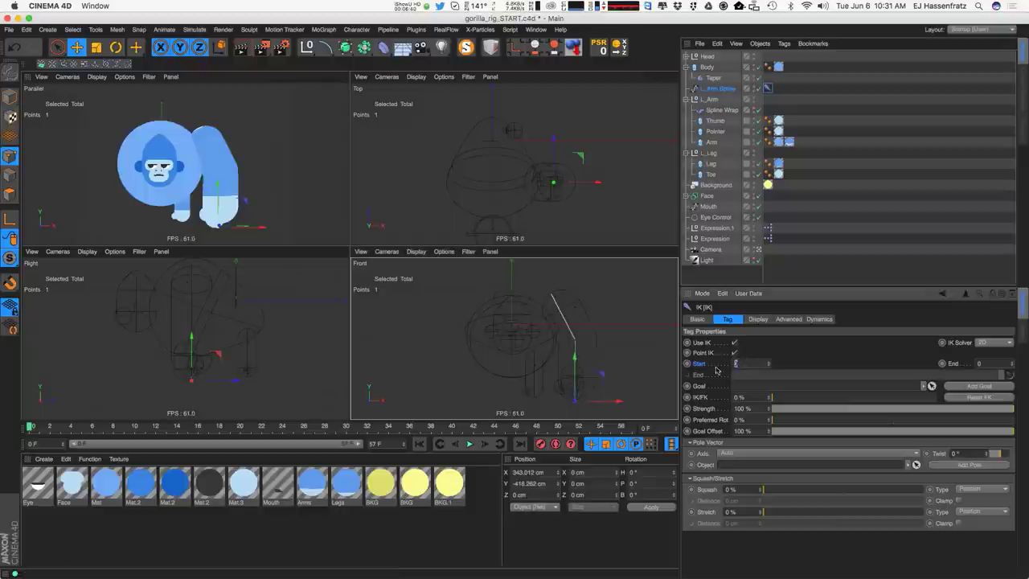
{"action": "left_click", "coordinate": [551, 294]}
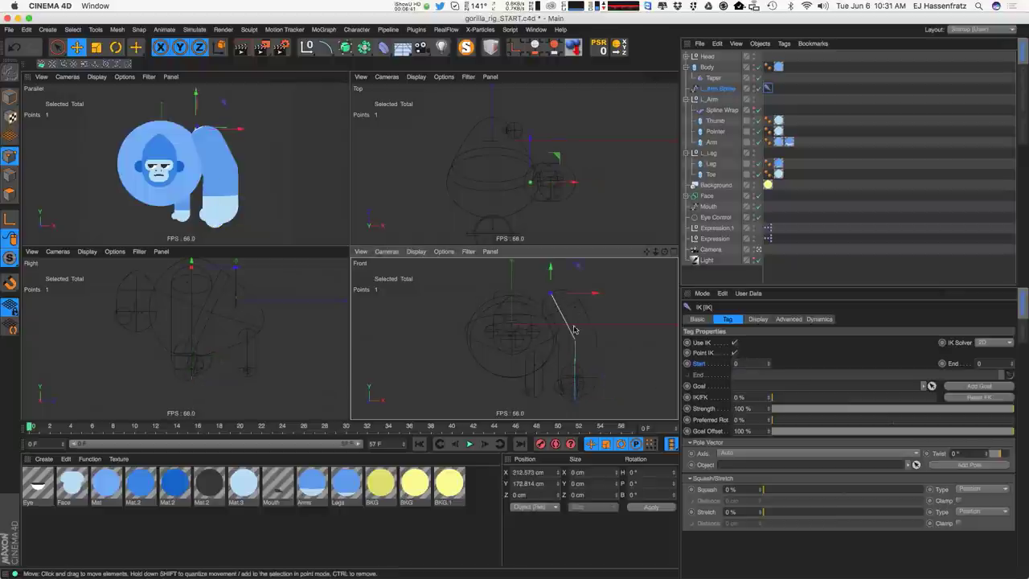
{"action": "left_click", "coordinate": [1013, 362]}
{"action": "left_click", "coordinate": [1013, 362]}
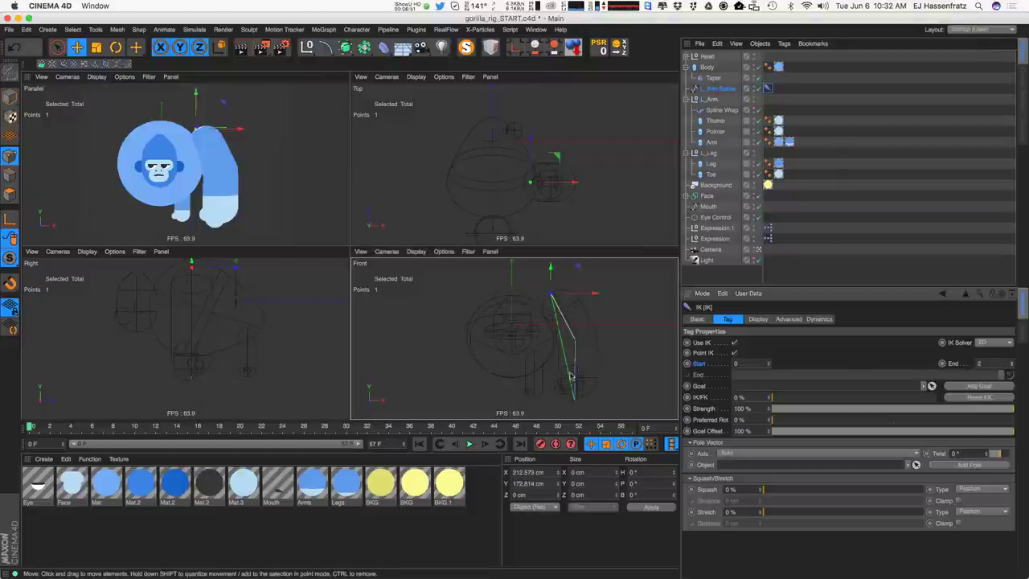
Add a goal for the end point of the IK chain and rename the goal null L_Arm.Goal.
{"action": "left_click", "coordinate": [577, 402]}
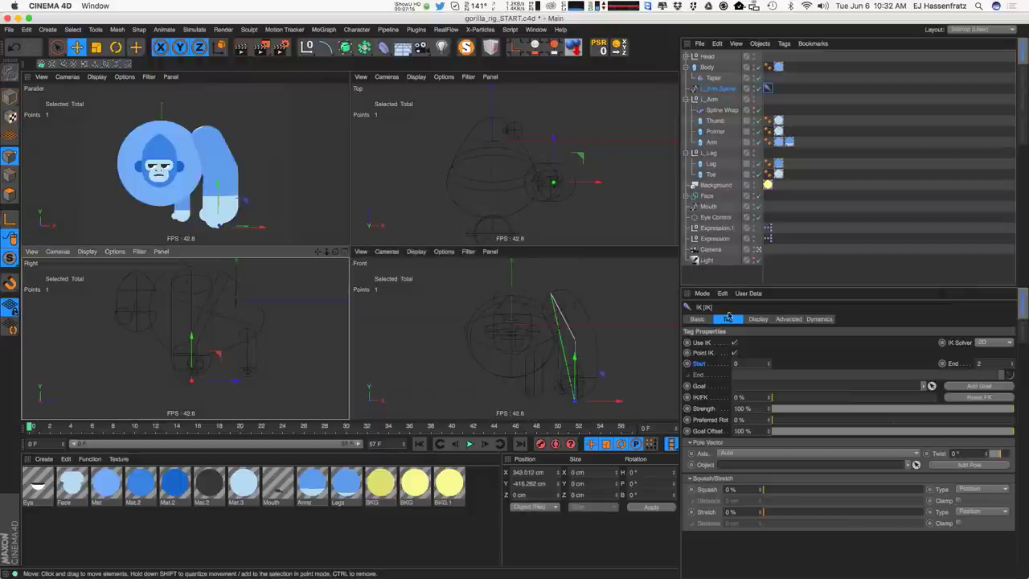
{"action": "left_click", "coordinate": [945, 387]}
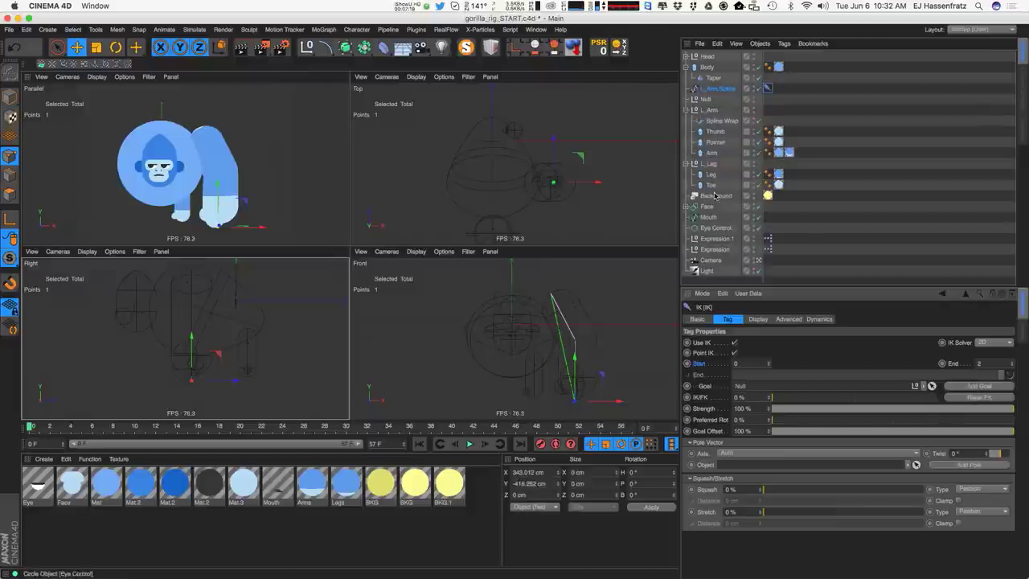
{"action": "left_click", "coordinate": [711, 99]}
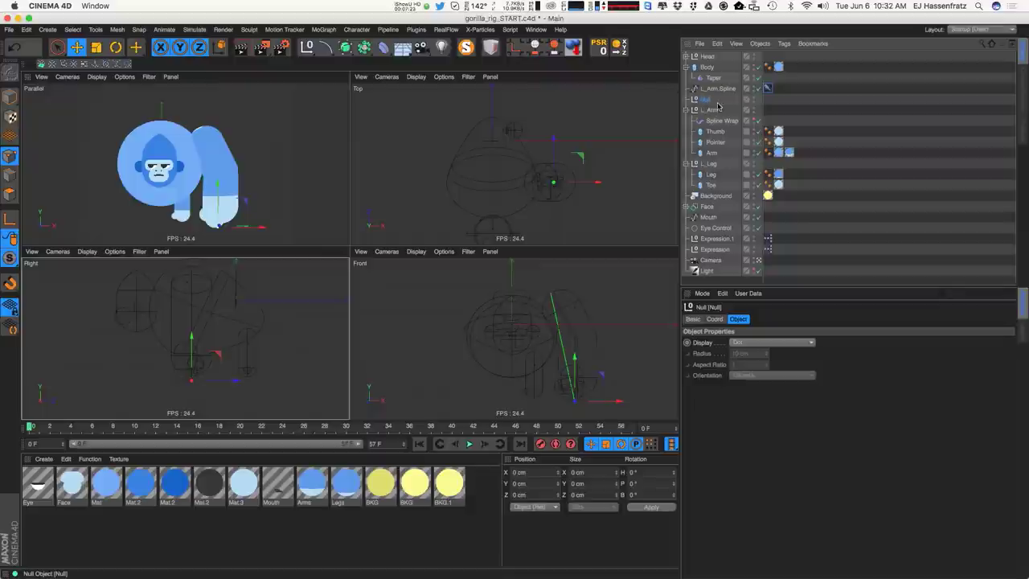
{"action": "double_click", "coordinate": [709, 100]}
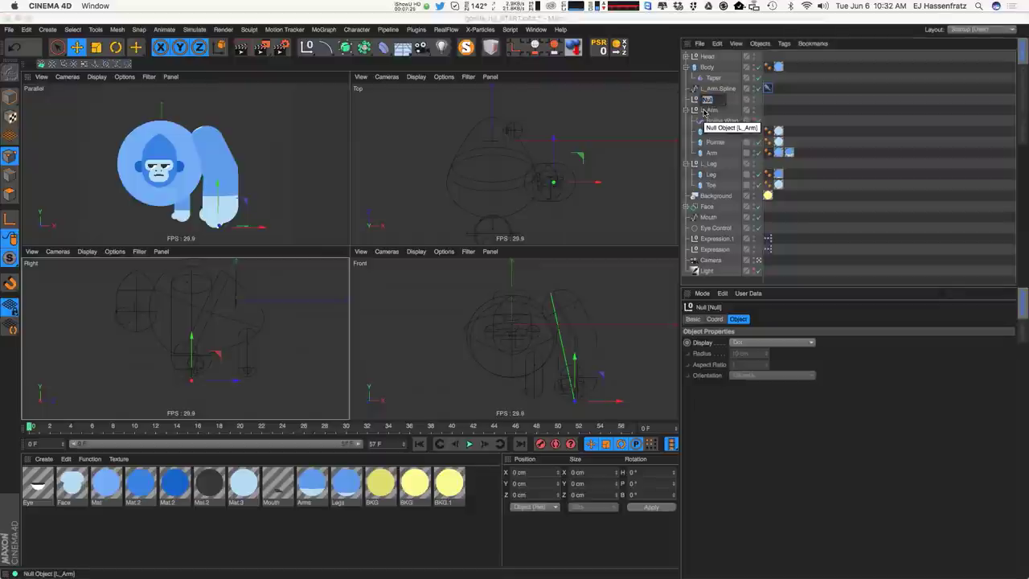
{"action": "type", "text": "L"}
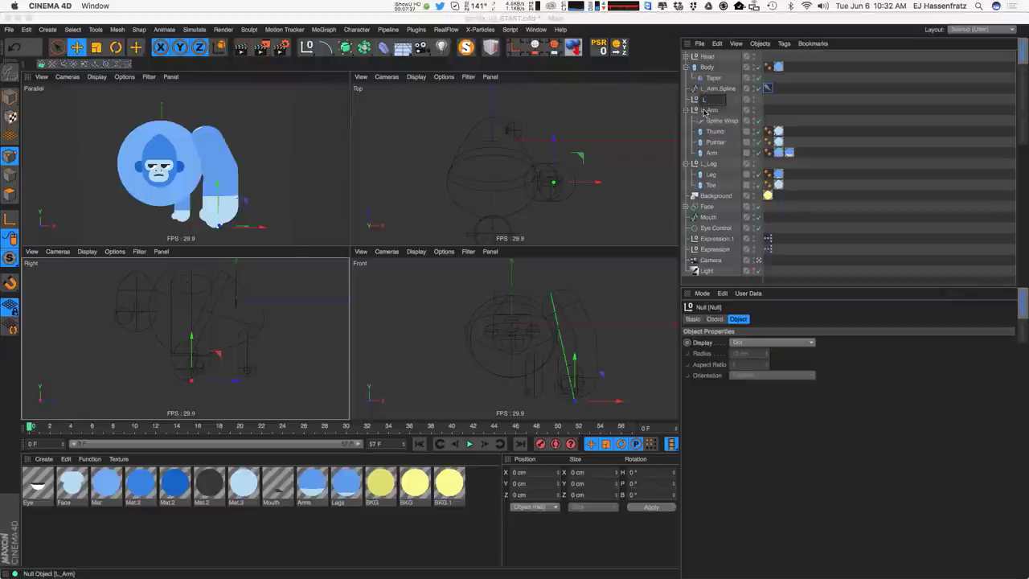
{"action": "type", "text": "_A"}
{"action": "type", "text": "rm.Goal"}
{"action": "key", "text": "Return"}
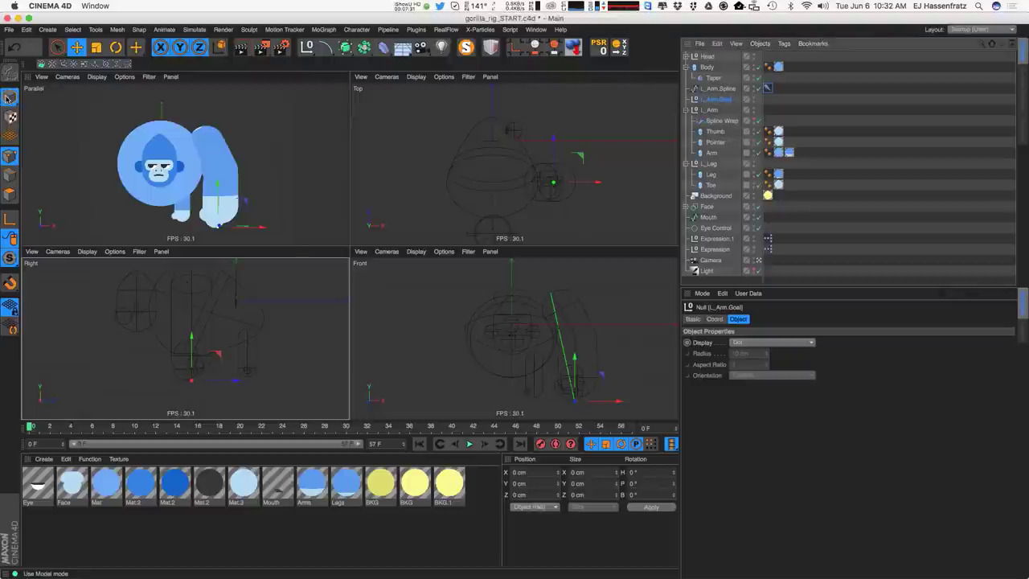
In Model mode, move L_Arm.Goal to bend the arm at the elbow, ending at about X 378 cm, Y -279 cm.
{"action": "left_click", "coordinate": [12, 98]}
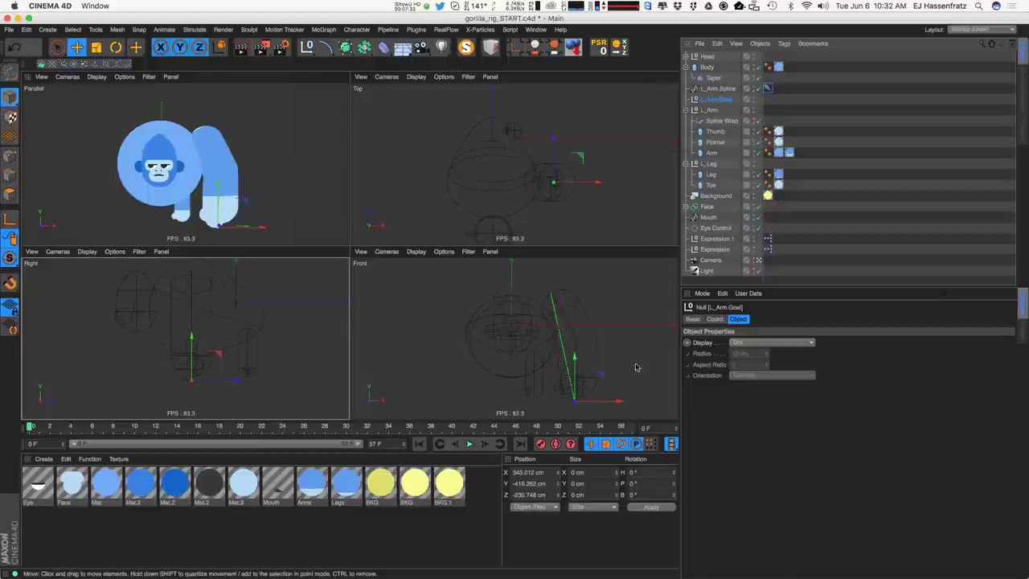
{"action": "mouse_move", "coordinate": [604, 369]}
{"action": "left_mouse_down"}
{"action": "mouse_move", "coordinate": [624, 349]}
{"action": "mouse_move", "coordinate": [603, 369]}
{"action": "left_mouse_up"}
{"action": "mouse_move", "coordinate": [580, 160]}
{"action": "left_mouse_down"}
{"action": "mouse_move", "coordinate": [526, 201]}
{"action": "mouse_move", "coordinate": [535, 173]}
{"action": "mouse_move", "coordinate": [554, 171]}
{"action": "mouse_move", "coordinate": [559, 119]}
{"action": "mouse_move", "coordinate": [572, 180]}
{"action": "mouse_move", "coordinate": [570, 164]}
{"action": "left_mouse_up"}
{"action": "left_click_drag", "start_coordinate": [236, 197], "coordinate": [239, 170]}
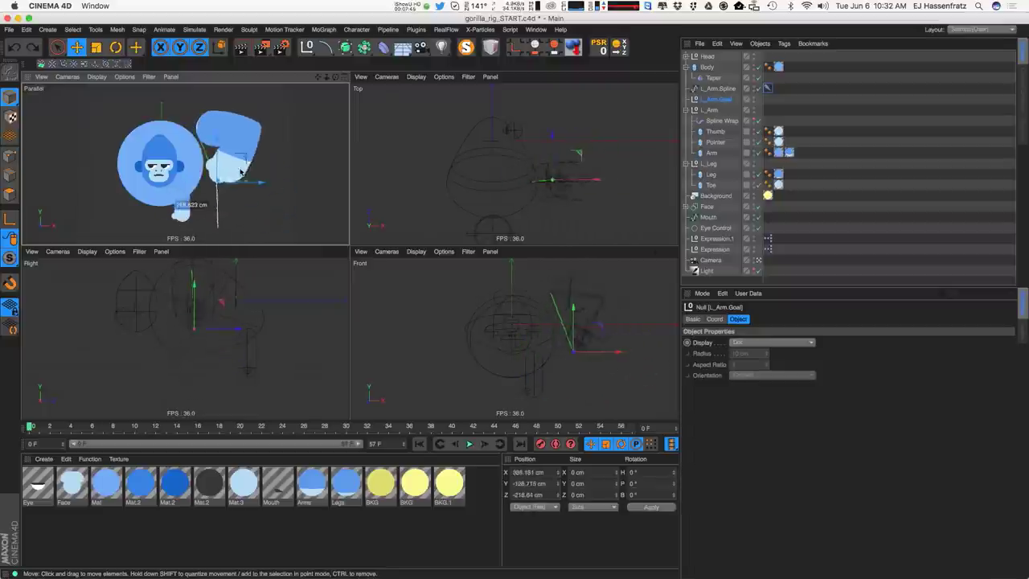
Set the Arm capsule's height segments to 25.
{"action": "left_click", "coordinate": [709, 153]}
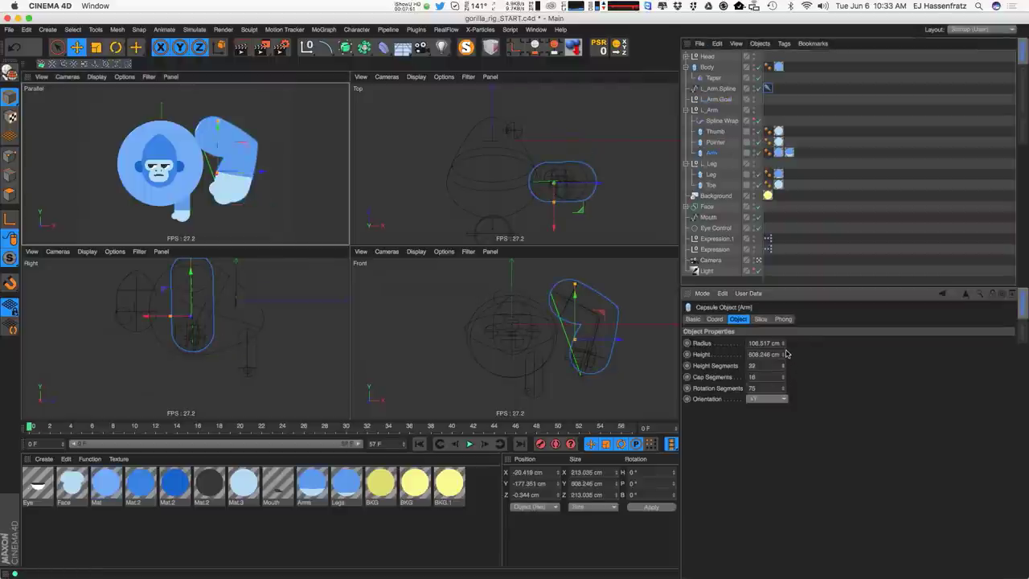
{"action": "left_click_drag", "start_coordinate": [785, 368], "coordinate": [790, 378]}
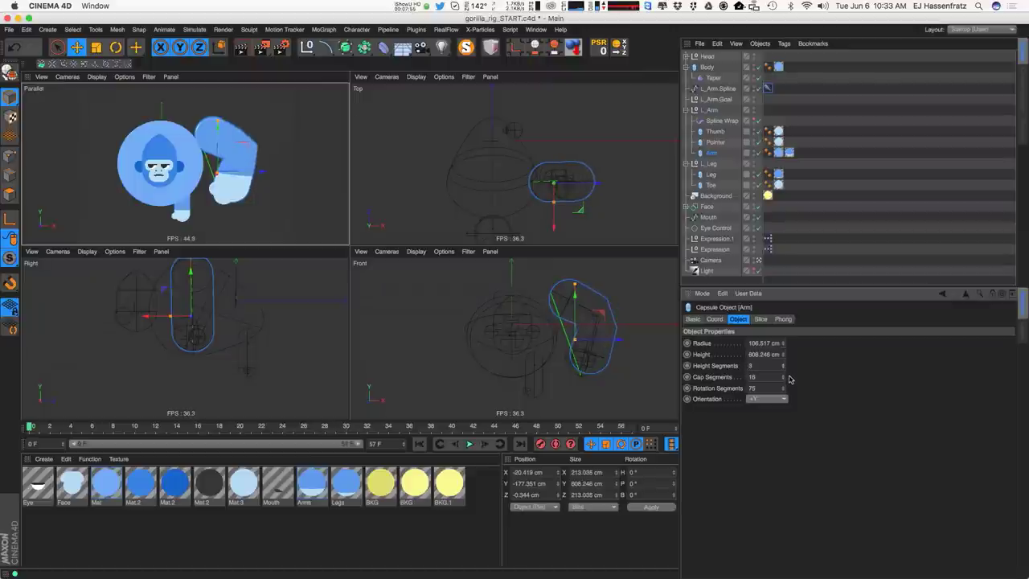
{"action": "left_click_drag", "start_coordinate": [786, 364], "coordinate": [785, 366]}
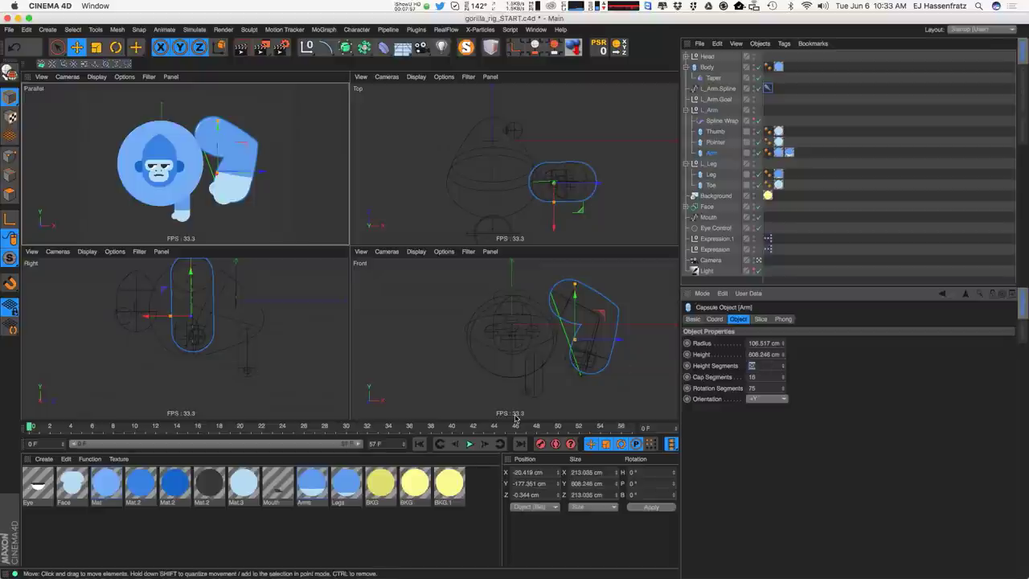
{"action": "type", "text": "5"}
{"action": "key", "text": "Return"}
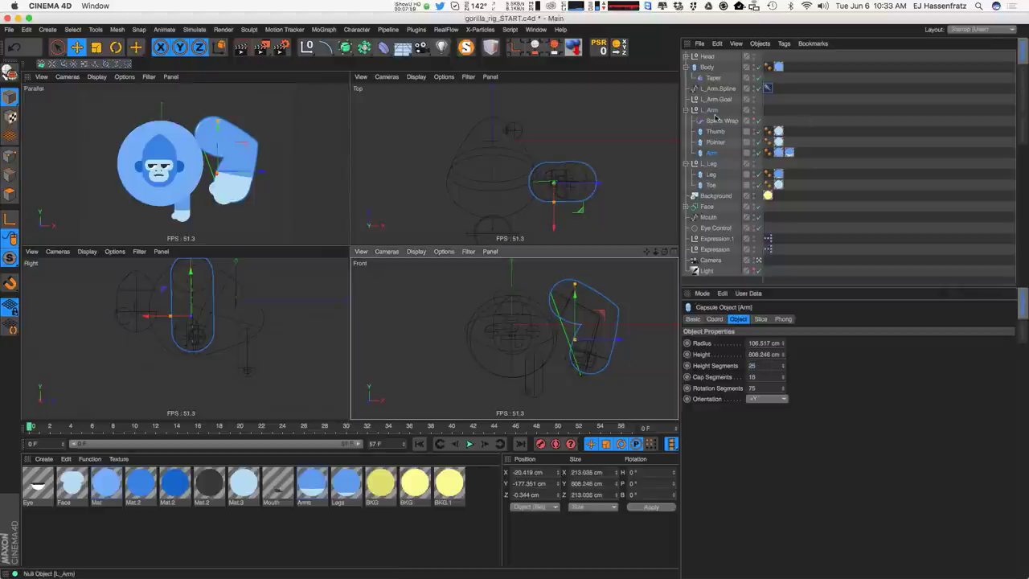
Move L_Arm.Goal around to test the elbow bend, leaving the hand lower at about X 401 cm, Y -380 cm.
{"action": "left_click", "coordinate": [715, 98]}
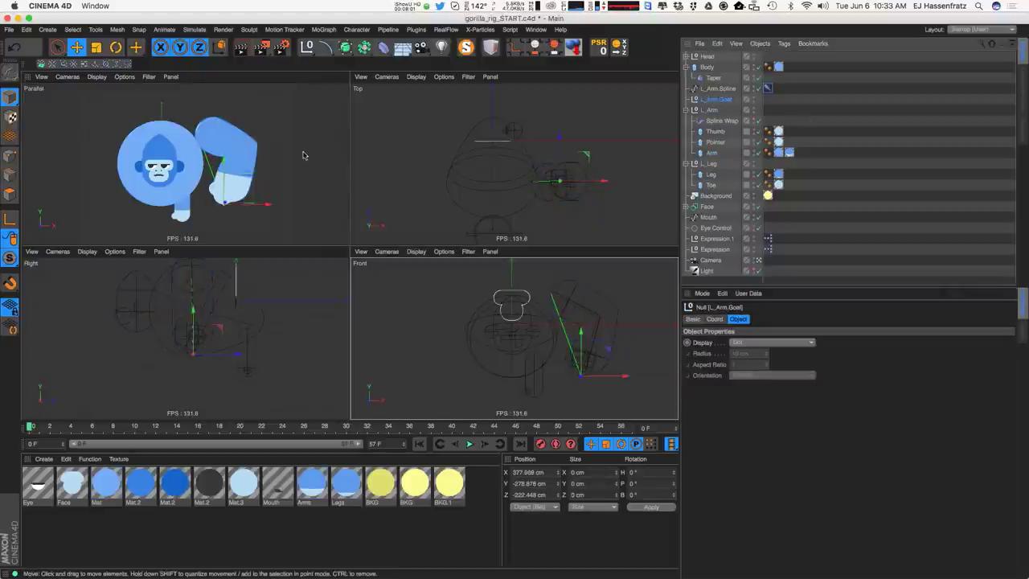
{"action": "mouse_move", "coordinate": [290, 202]}
{"action": "left_mouse_down"}
{"action": "mouse_move", "coordinate": [305, 191]}
{"action": "mouse_move", "coordinate": [293, 184]}
{"action": "mouse_move", "coordinate": [294, 165]}
{"action": "mouse_move", "coordinate": [287, 201]}
{"action": "mouse_move", "coordinate": [282, 188]}
{"action": "mouse_move", "coordinate": [290, 206]}
{"action": "mouse_move", "coordinate": [306, 196]}
{"action": "left_mouse_up"}
{"action": "left_click_drag", "start_coordinate": [623, 346], "coordinate": [610, 367]}
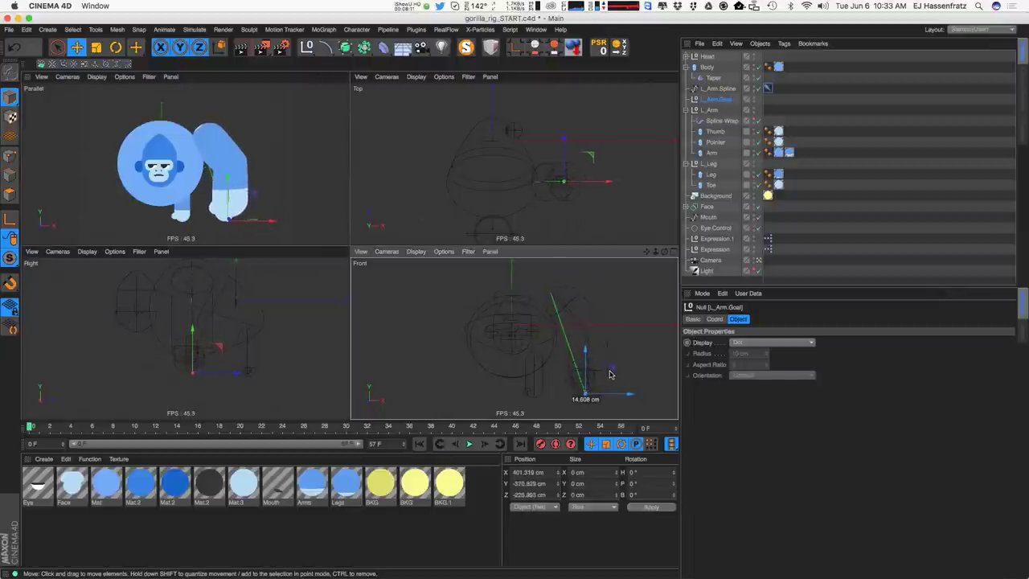
Try the B-Spline type on L_Arm.Spline, and settle on Cubic for a smoothly curved arm.
{"action": "left_click", "coordinate": [718, 90]}
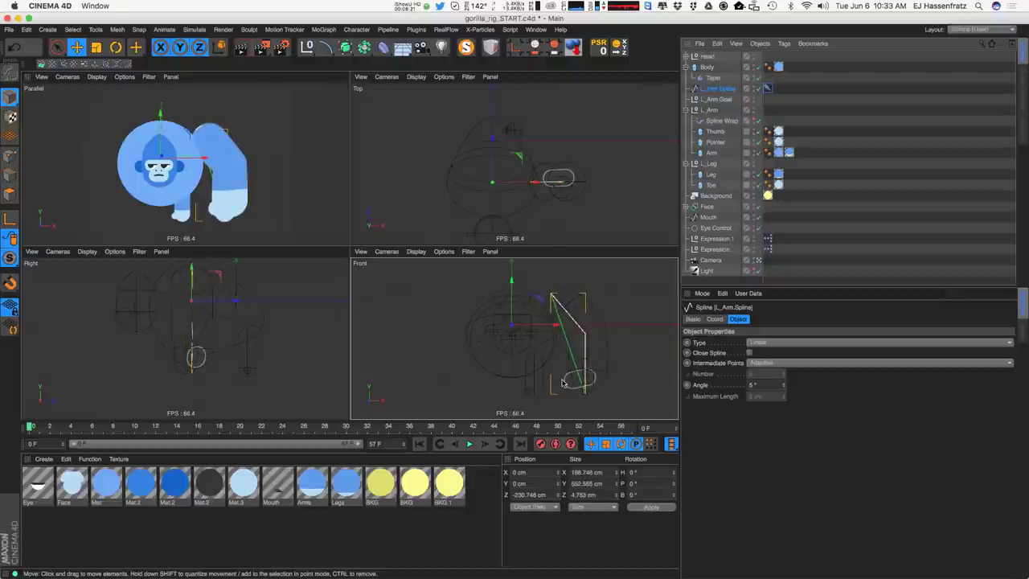
{"action": "left_click", "coordinate": [769, 343]}
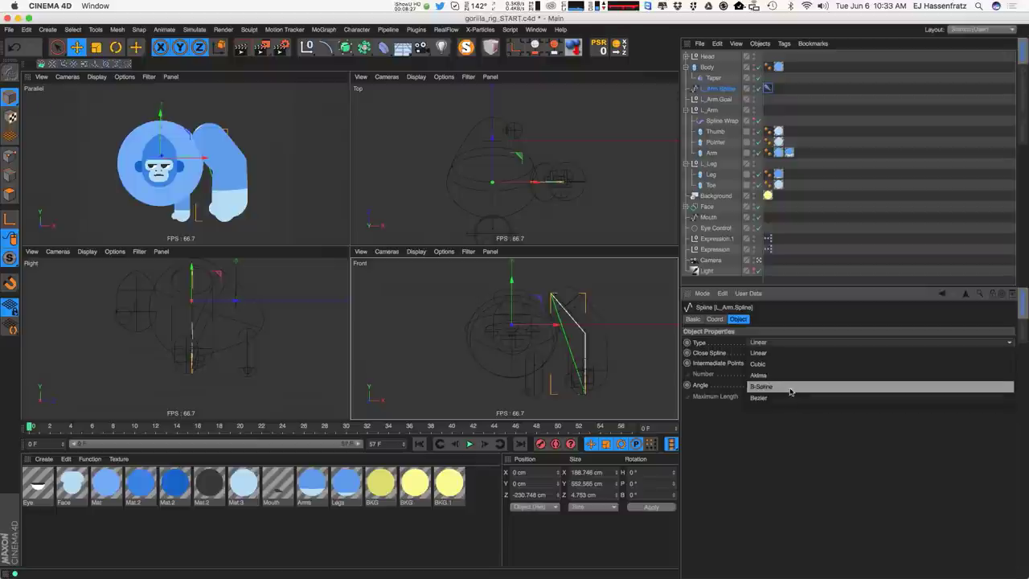
{"action": "left_click", "coordinate": [780, 388]}
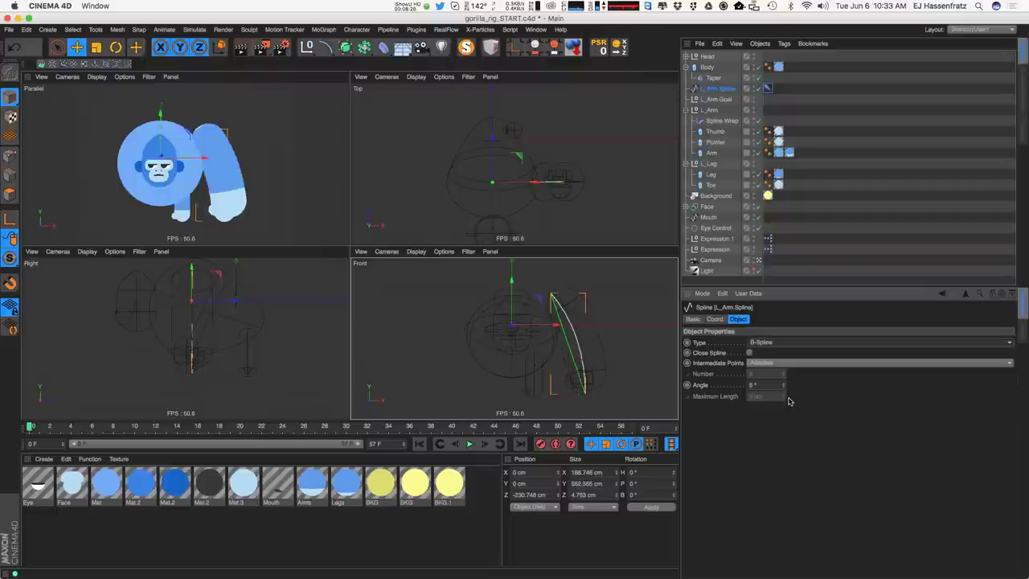
{"action": "left_click", "coordinate": [785, 346]}
{"action": "left_click", "coordinate": [788, 368]}
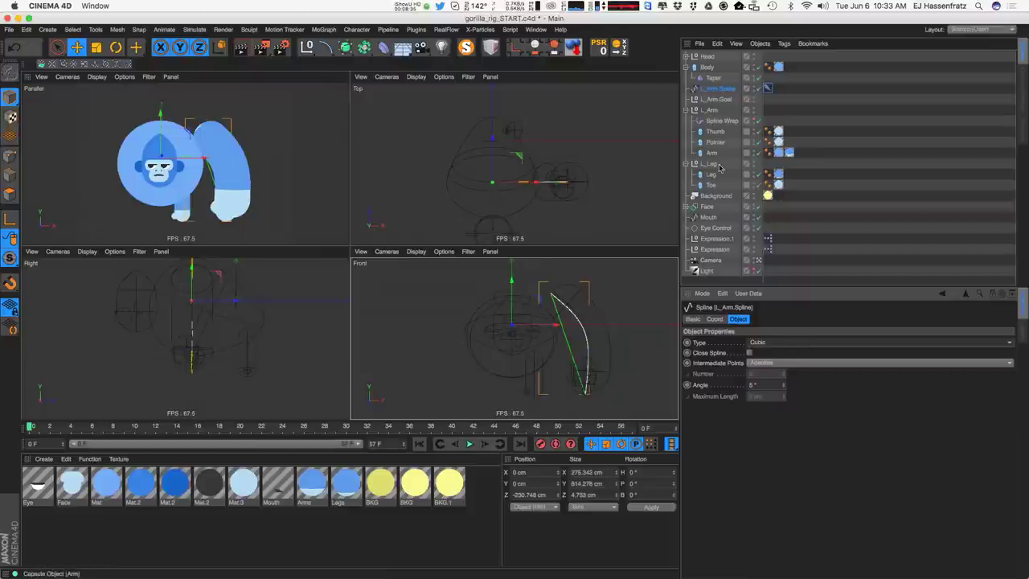
{"action": "left_click", "coordinate": [777, 345]}
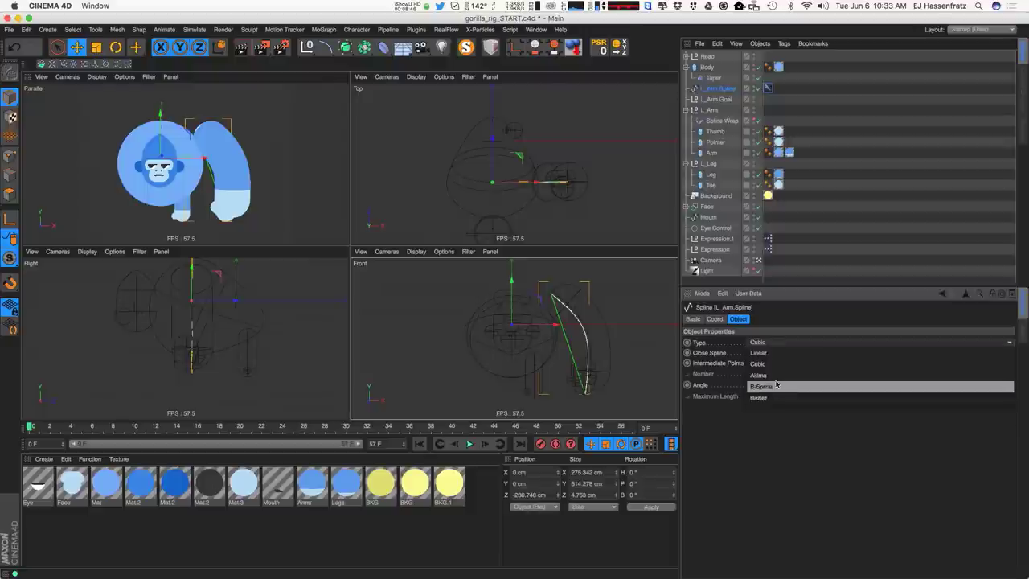
{"action": "left_click", "coordinate": [739, 454]}
Move L_Arm.Goal around in the enlarged Parallel view to test the curved arm, ending at about X 414 cm, Y -386 cm.
{"action": "left_click", "coordinate": [711, 100]}
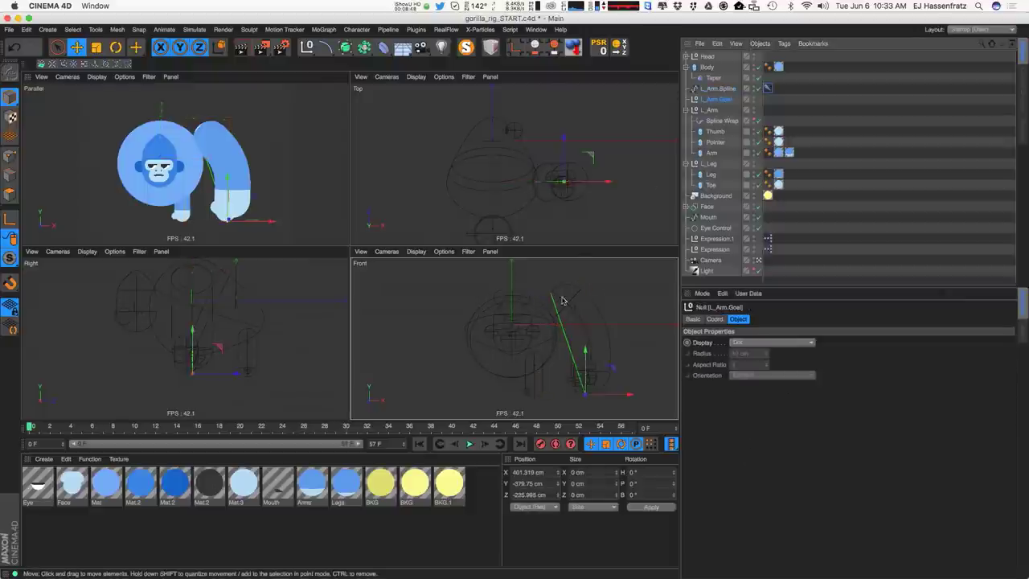
{"action": "left_click_drag", "start_coordinate": [265, 210], "coordinate": [253, 76]}
{"action": "left_click", "coordinate": [346, 77]}
{"action": "right_click_drag", "start_coordinate": [418, 230], "coordinate": [402, 266], "text": "alt"}
{"action": "middle_click_drag", "start_coordinate": [401, 265], "coordinate": [388, 295], "text": "alt"}
{"action": "right_click_drag", "start_coordinate": [388, 294], "coordinate": [392, 260], "text": "alt"}
{"action": "left_click_drag", "start_coordinate": [391, 260], "coordinate": [590, 226]}
{"action": "left_click_drag", "start_coordinate": [468, 304], "coordinate": [475, 350]}
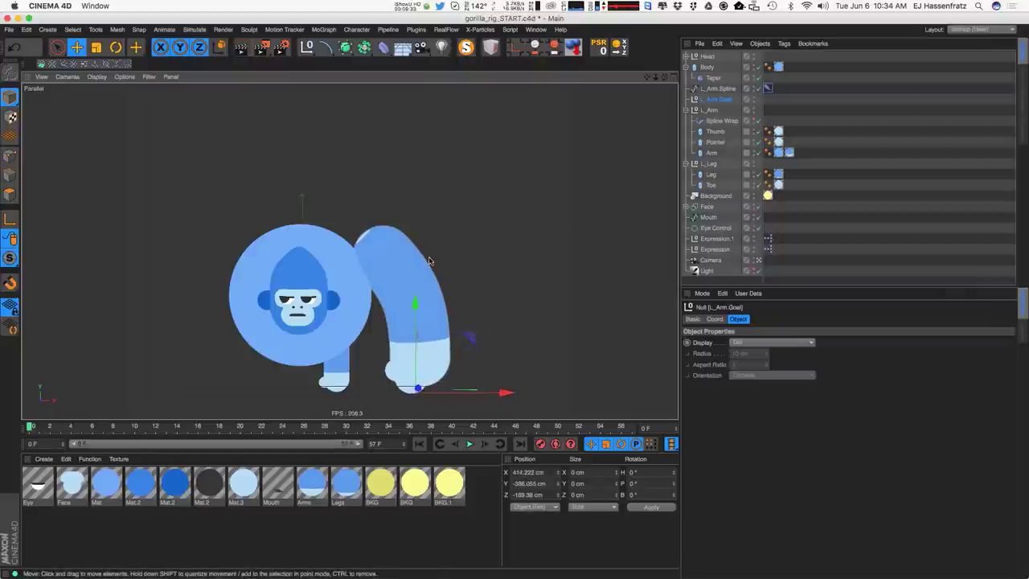
Add a pole vector object to the IK tag on L_Arm.Spline.
{"action": "left_click_drag", "start_coordinate": [438, 291], "coordinate": [480, 250], "text": "alt"}
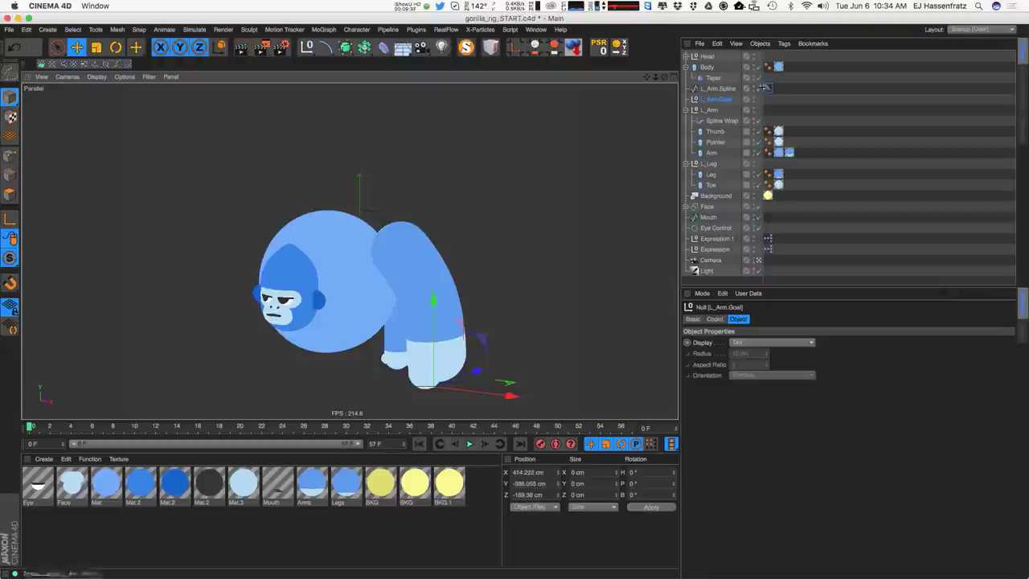
{"action": "left_click", "coordinate": [765, 88]}
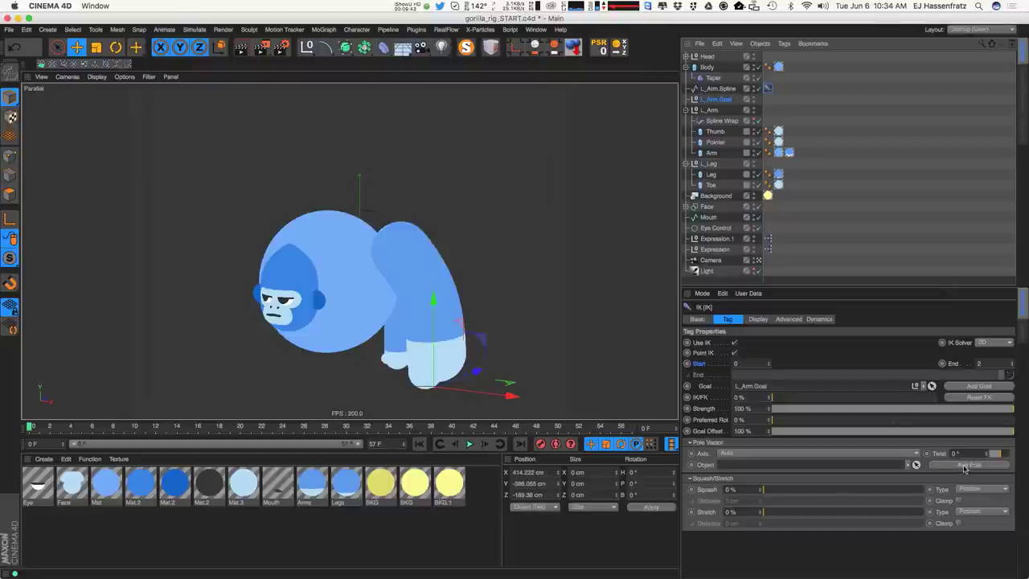
{"action": "left_click", "coordinate": [966, 465]}
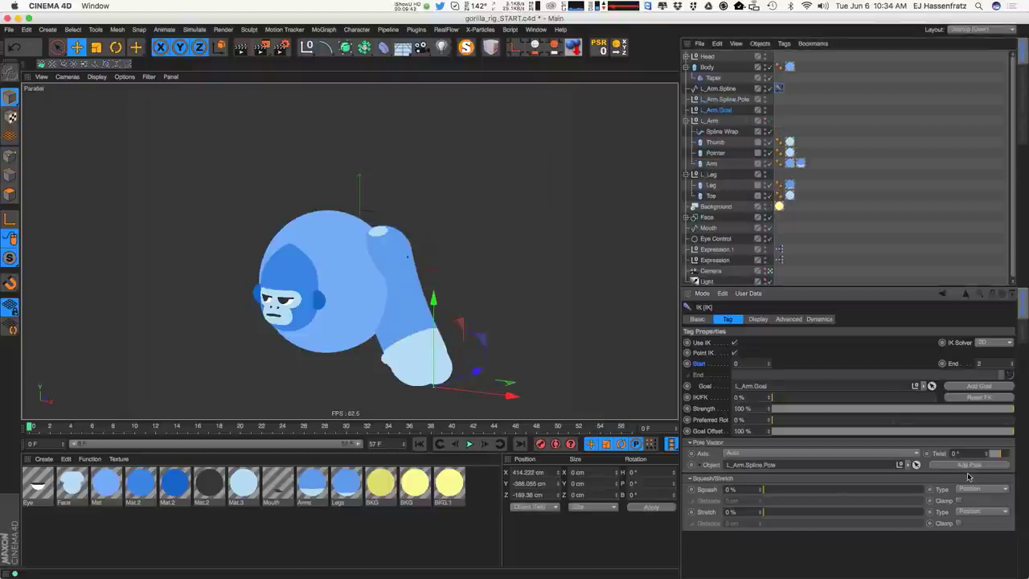
Move the pole null in the Top view out past the arm's outer side, to about X 684 cm, Z -330 cm.
{"action": "left_click", "coordinate": [732, 98]}
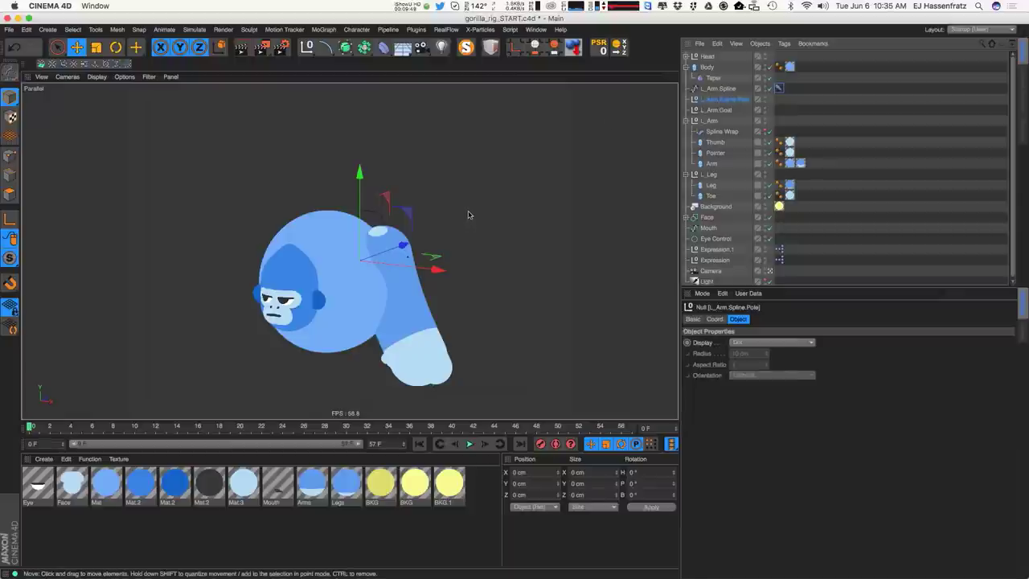
{"action": "middle_click", "coordinate": [486, 168]}
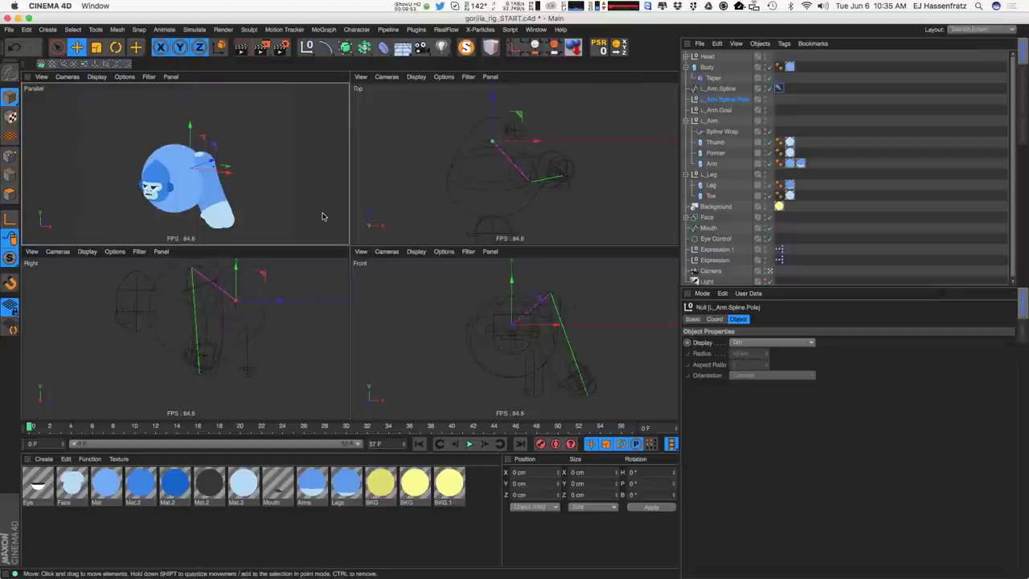
{"action": "left_click", "coordinate": [77, 48]}
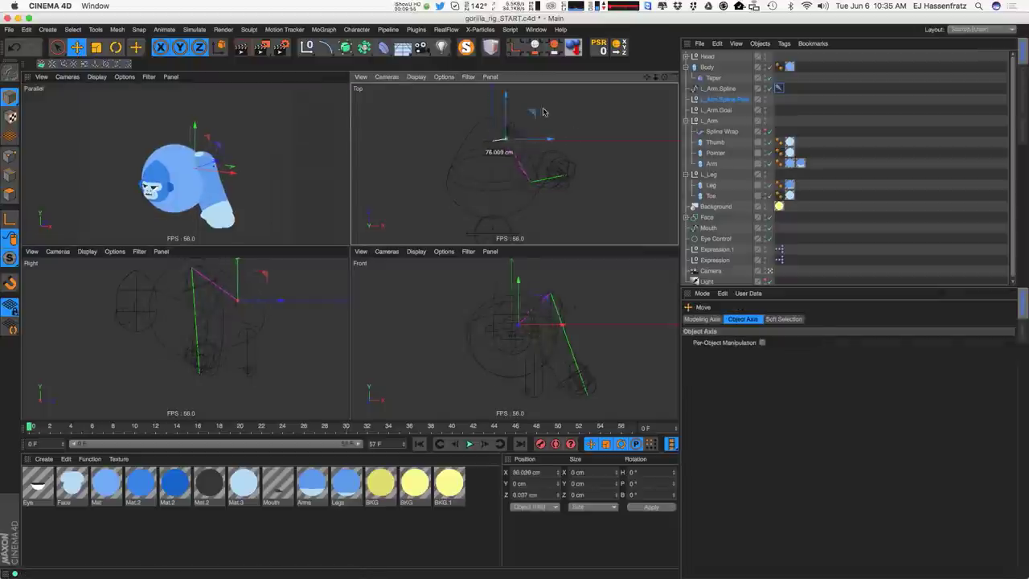
{"action": "left_click_drag", "start_coordinate": [524, 120], "coordinate": [641, 154]}
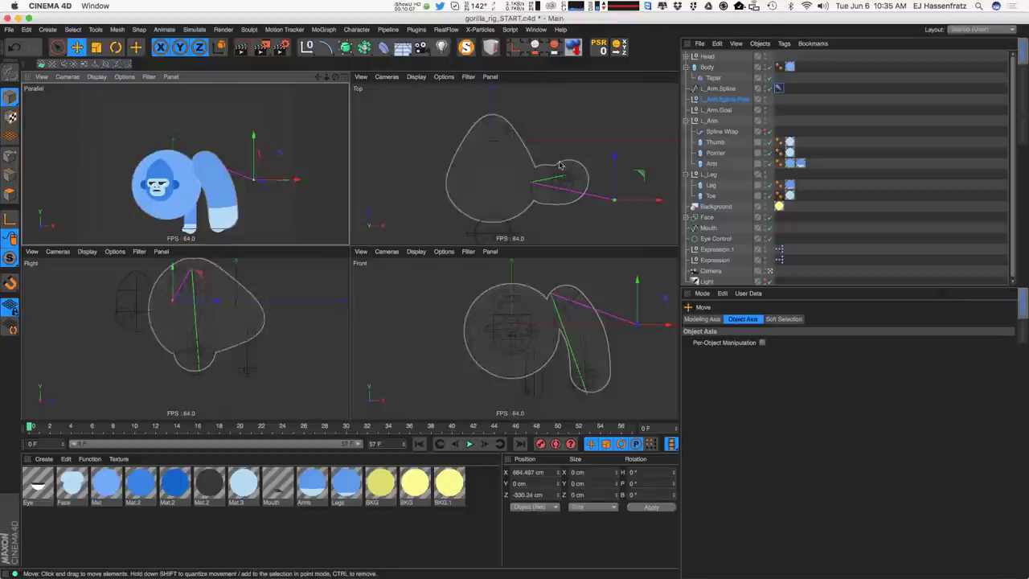
Pose the arm by raising L_Arm.Goal above the shoulder and moving the pole null to about X 659 cm, Y 24 cm, Z -114 cm.
{"action": "left_click_drag", "start_coordinate": [573, 166], "coordinate": [552, 175]}
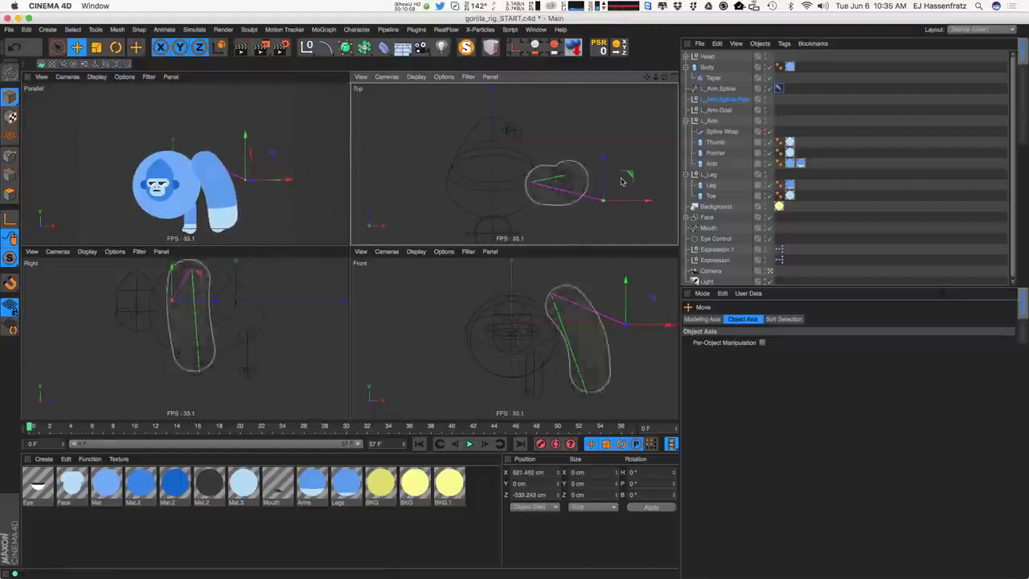
{"action": "left_click", "coordinate": [721, 111]}
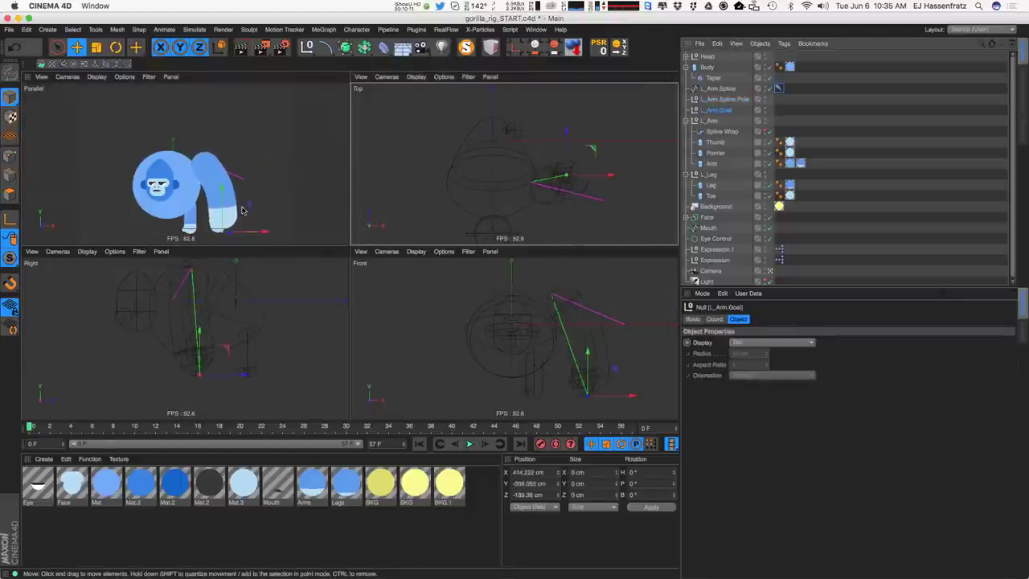
{"action": "left_click_drag", "start_coordinate": [205, 213], "coordinate": [259, 92]}
{"action": "left_click_drag", "start_coordinate": [589, 135], "coordinate": [643, 143]}
{"action": "left_click", "coordinate": [717, 100]}
{"action": "mouse_move", "coordinate": [303, 174]}
{"action": "left_mouse_down"}
{"action": "mouse_move", "coordinate": [305, 155]}
{"action": "mouse_move", "coordinate": [306, 172]}
{"action": "left_mouse_up"}
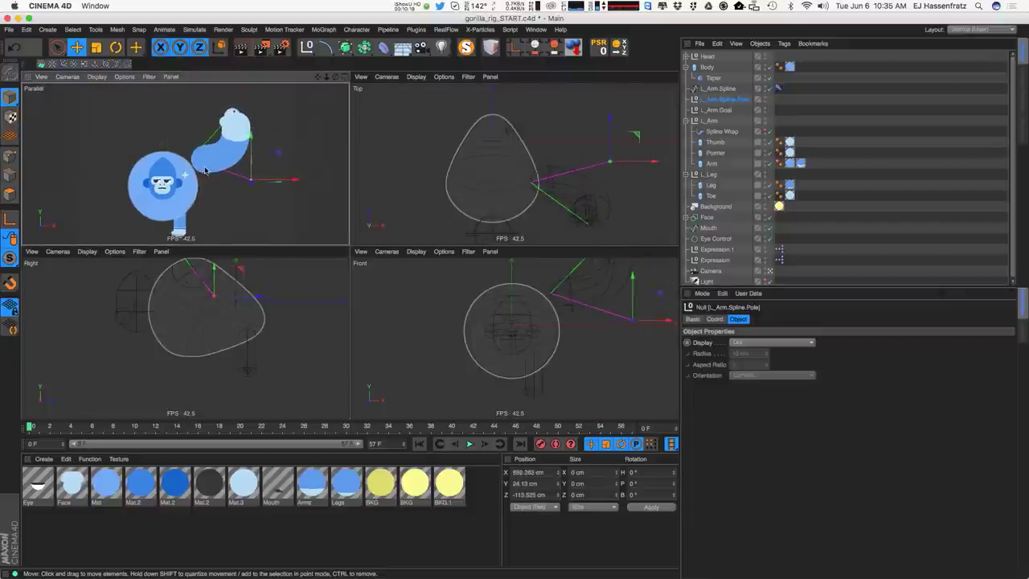
Move L_Arm.Spline's shoulder point closer to the body, to about X 180 cm, Y 125 cm, and return to Model mode.
{"action": "left_click", "coordinate": [720, 88]}
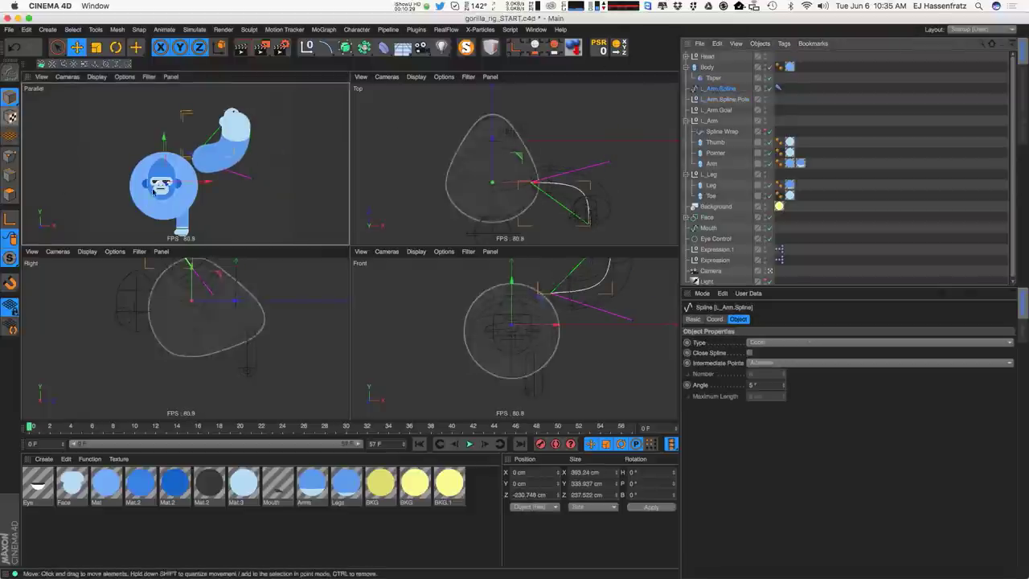
{"action": "left_click", "coordinate": [10, 156]}
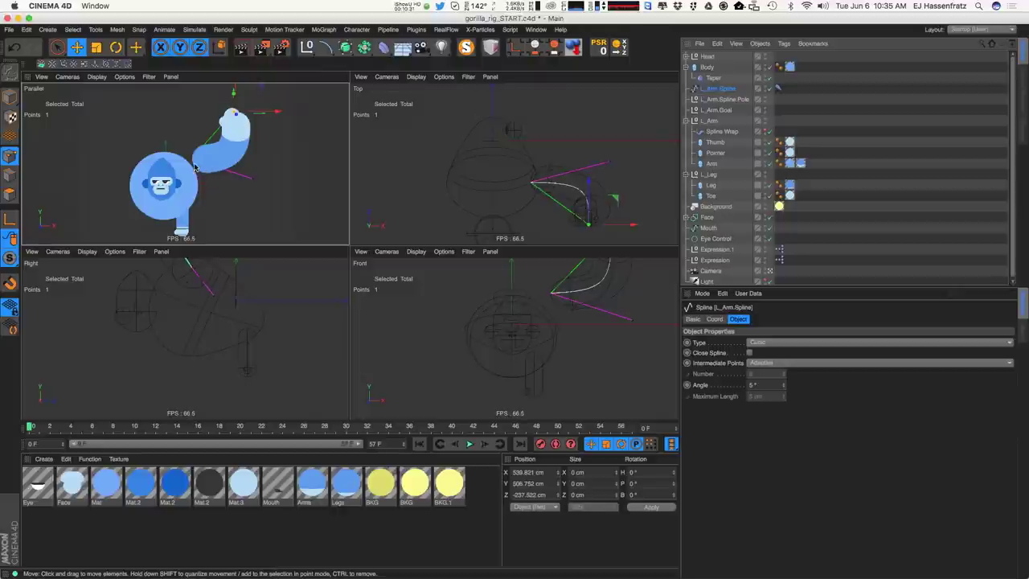
{"action": "left_click_drag", "start_coordinate": [196, 165], "coordinate": [206, 153]}
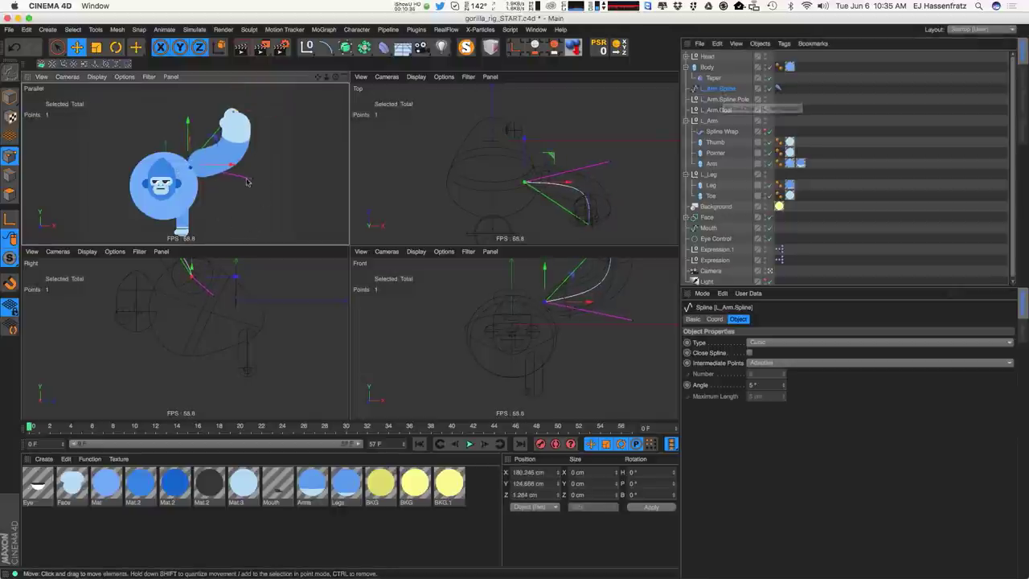
{"action": "left_click", "coordinate": [10, 96]}
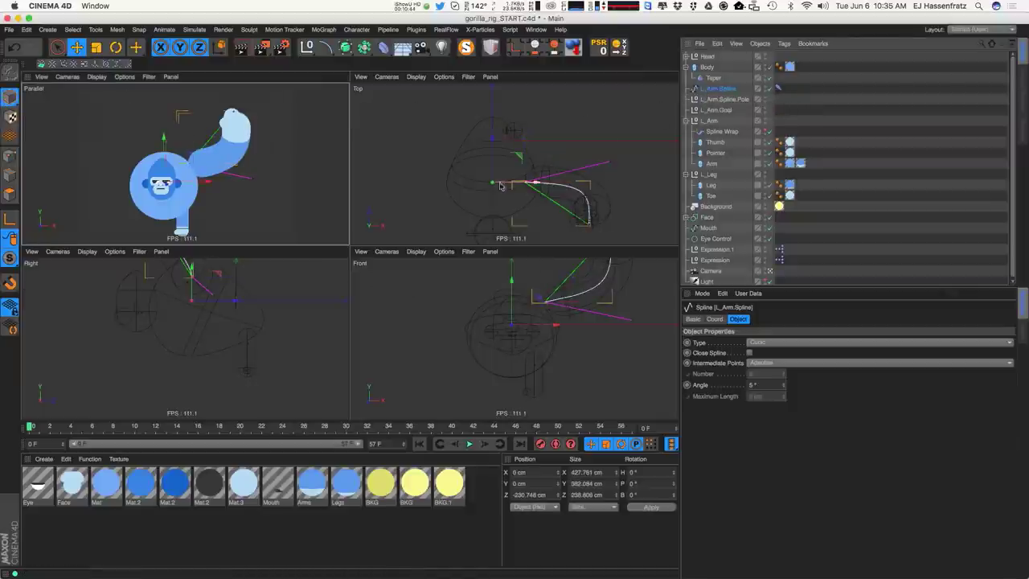
Try rotating L_Arm.Spline about its axis at the body's center, and undo the rotation.
{"action": "key", "text": "r"}
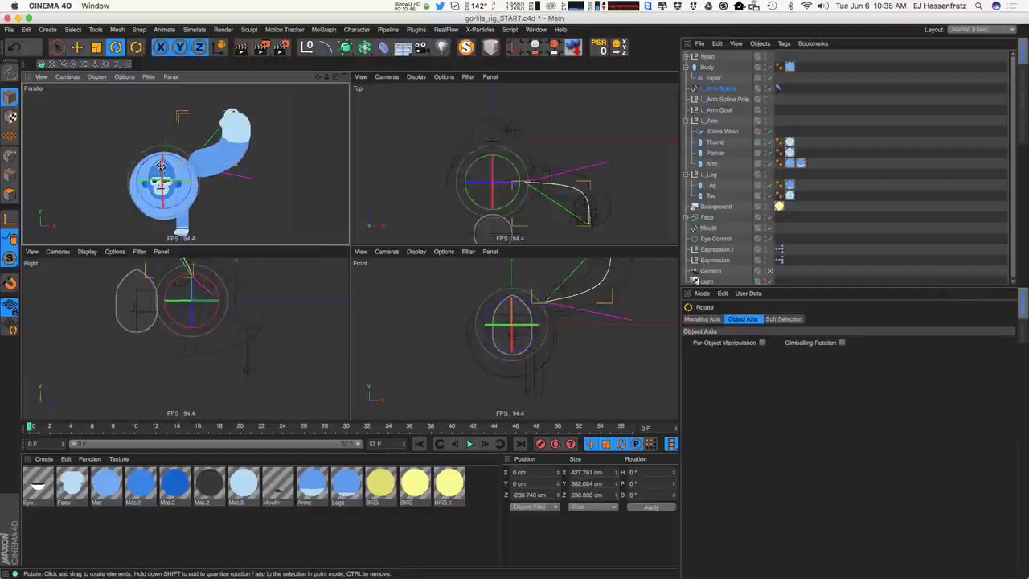
{"action": "left_click_drag", "start_coordinate": [160, 165], "coordinate": [163, 212]}
{"action": "key", "text": "super+z"}
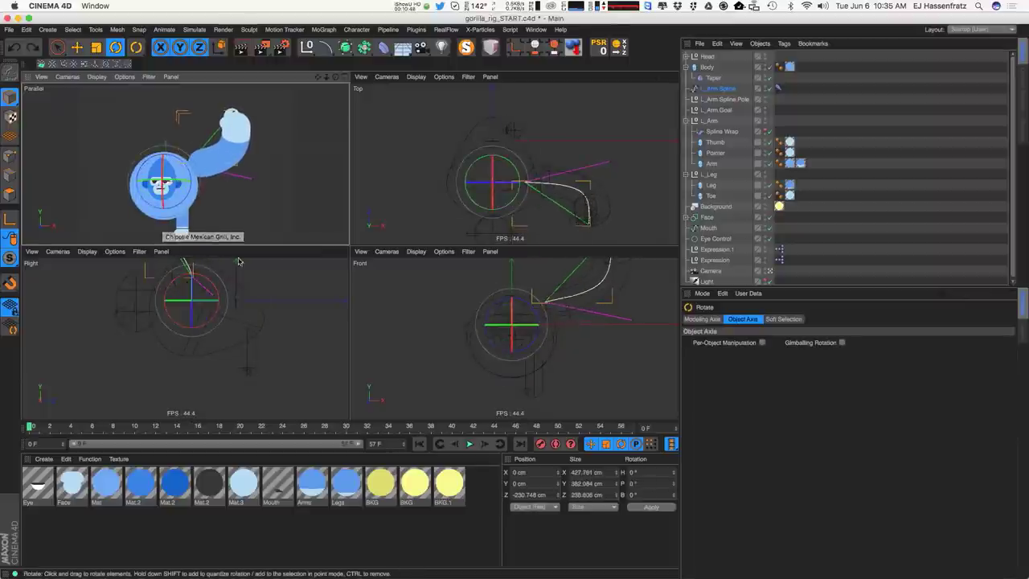
{"action": "key", "text": "e"}
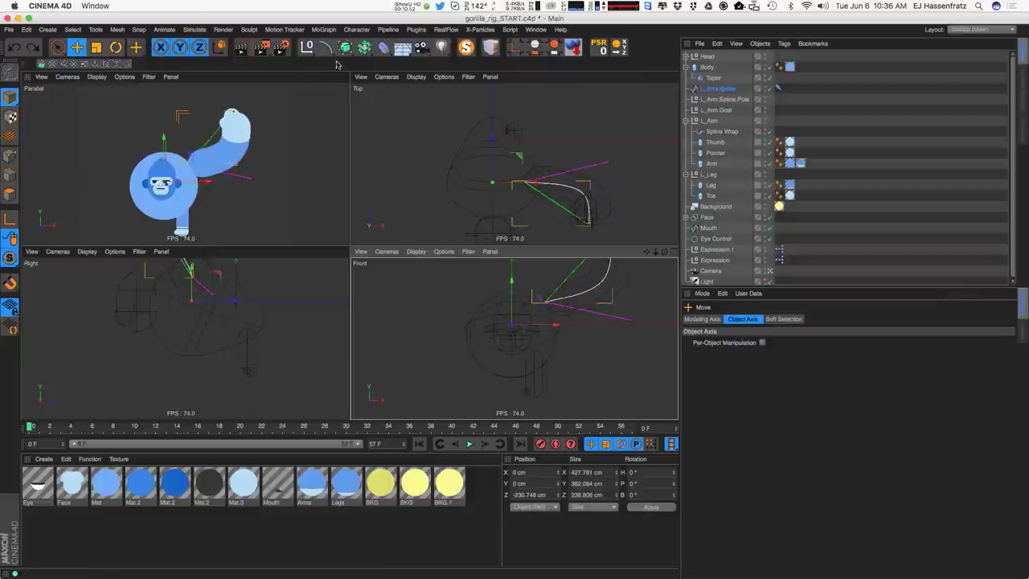
Group L_Arm.Spline under a new null and rename the null L_Arm.Control.
{"action": "right_click", "coordinate": [712, 89]}
{"action": "left_click", "coordinate": [752, 469]}
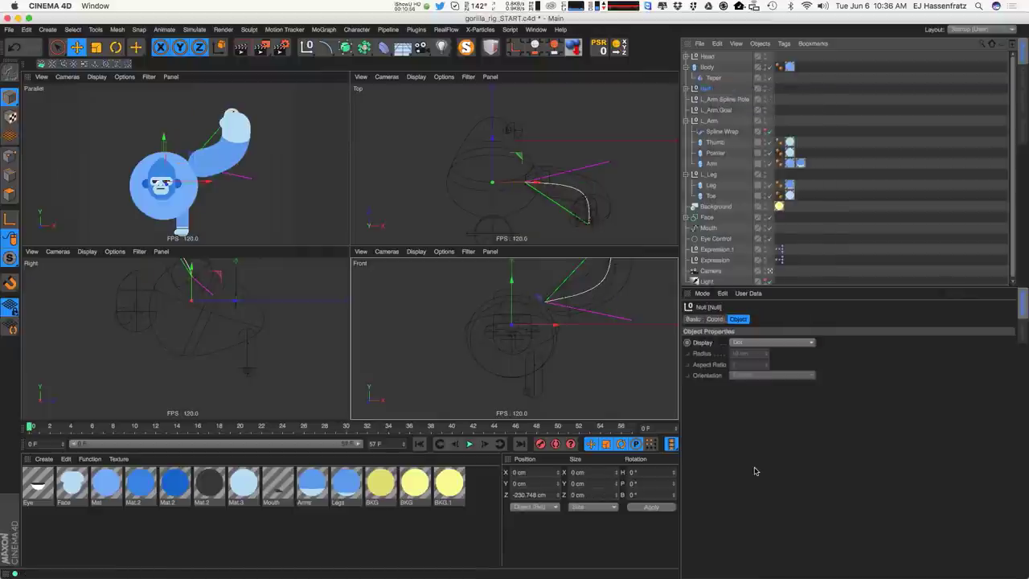
{"action": "left_click", "coordinate": [687, 89]}
{"action": "double_click", "coordinate": [706, 89]}
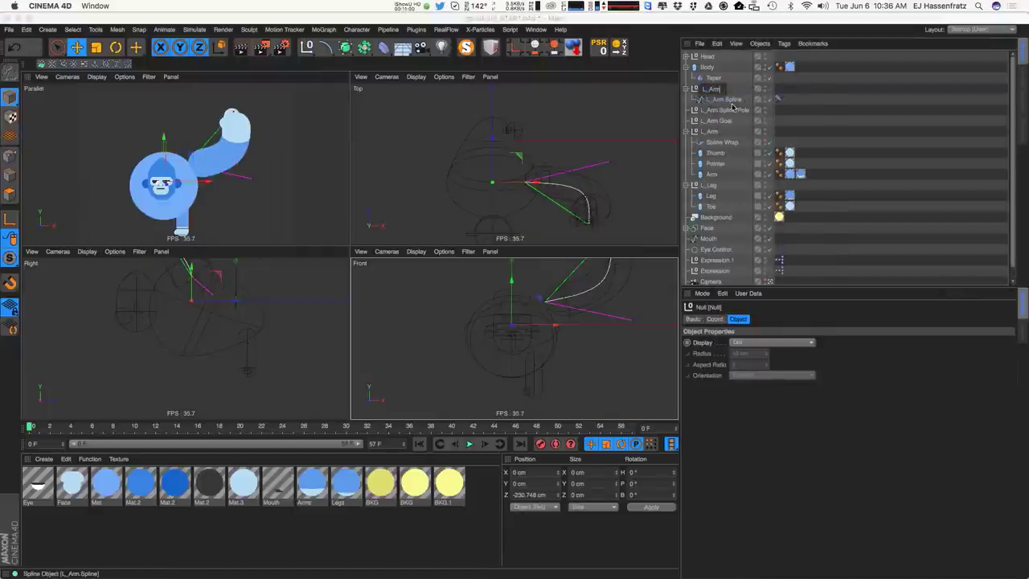
{"action": "key", "text": "Return"}
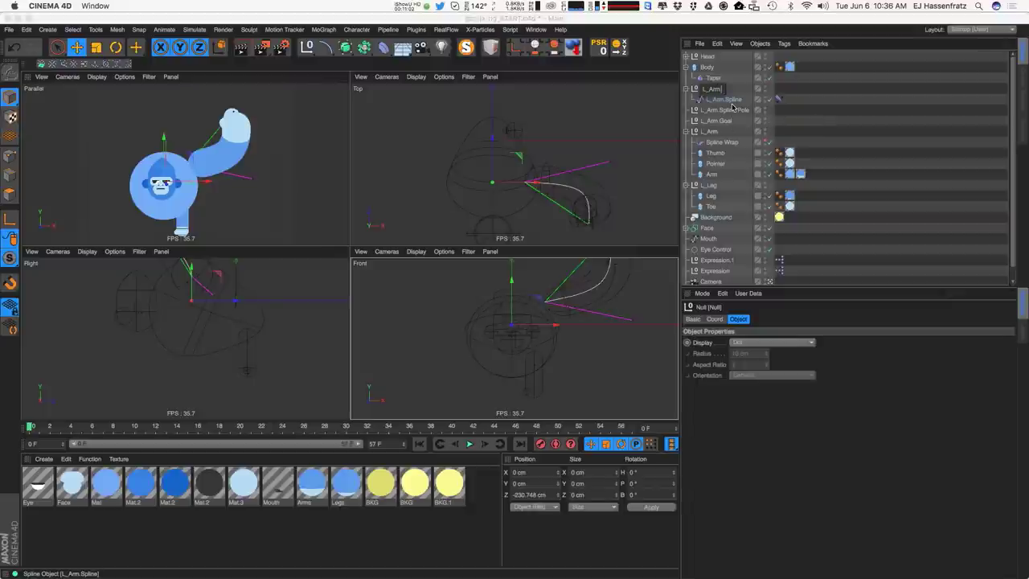
{"action": "key", "text": "Return"}
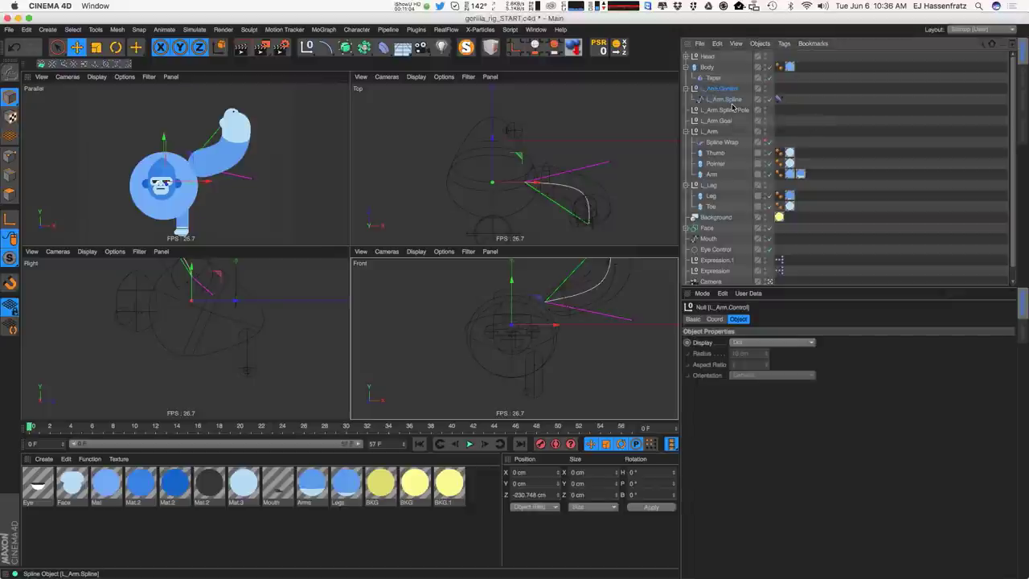
Enable vertex snapping and snap the L_Arm.Control null onto L_Arm.Spline's shoulder point, at about X 179 cm, Y 125 cm, Z -229 cm.
{"action": "left_click", "coordinate": [12, 282]}
{"action": "left_click", "coordinate": [71, 286]}
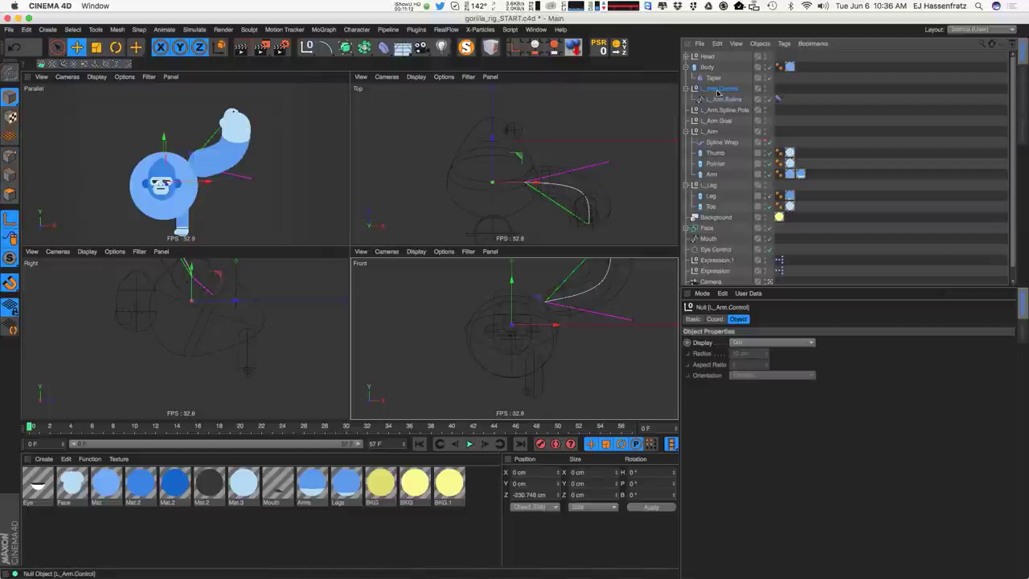
{"action": "middle_click_drag", "start_coordinate": [586, 267], "coordinate": [554, 303], "text": "alt"}
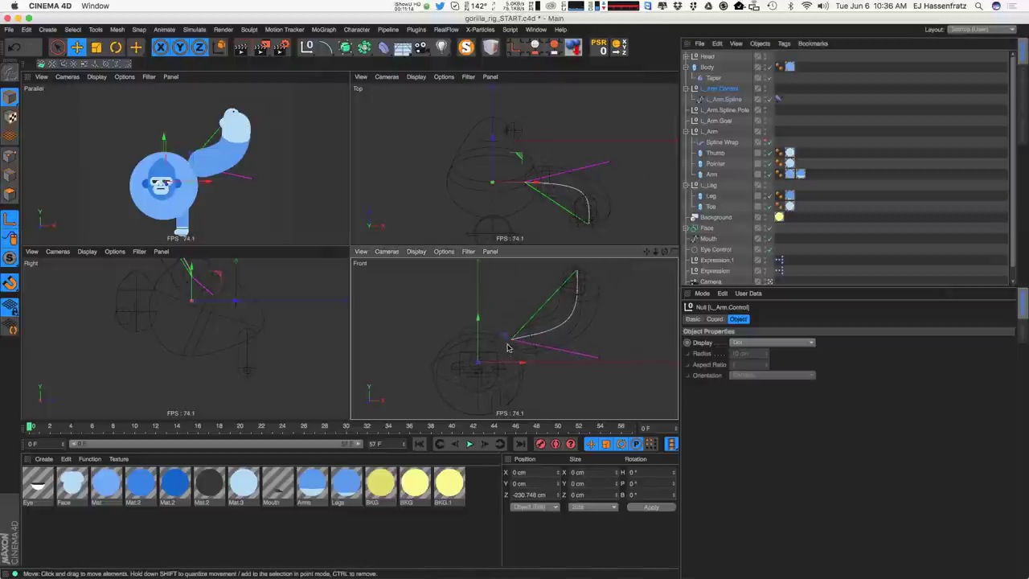
{"action": "left_click_drag", "start_coordinate": [508, 347], "coordinate": [538, 314]}
{"action": "scroll", "coordinate": [517, 196], "scroll_direction": "up", "scroll_amount": 5}
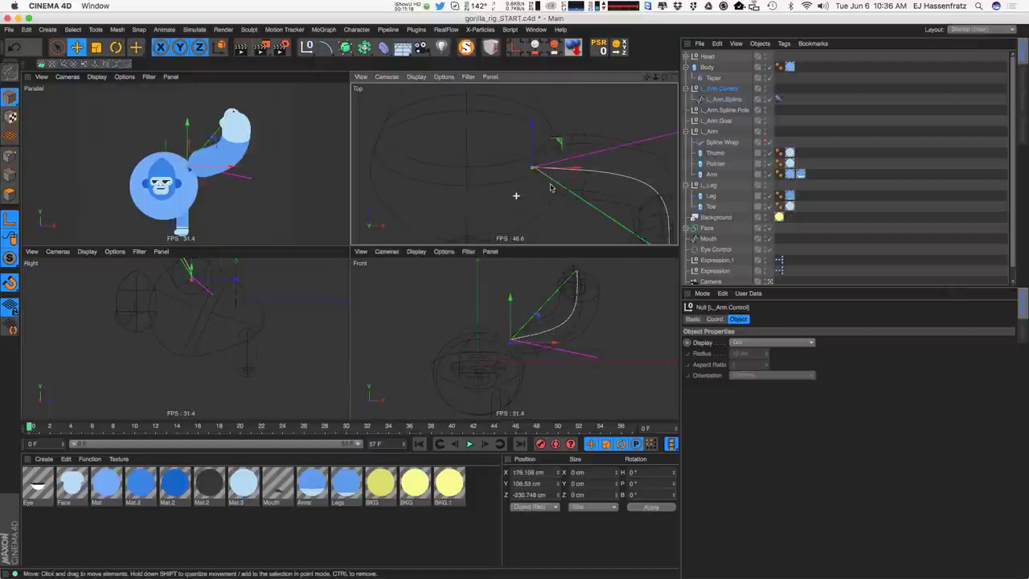
{"action": "left_click_drag", "start_coordinate": [552, 145], "coordinate": [532, 168]}
{"action": "scroll", "coordinate": [516, 332], "scroll_direction": "up", "scroll_amount": 8}
{"action": "left_click_drag", "start_coordinate": [473, 359], "coordinate": [459, 324]}
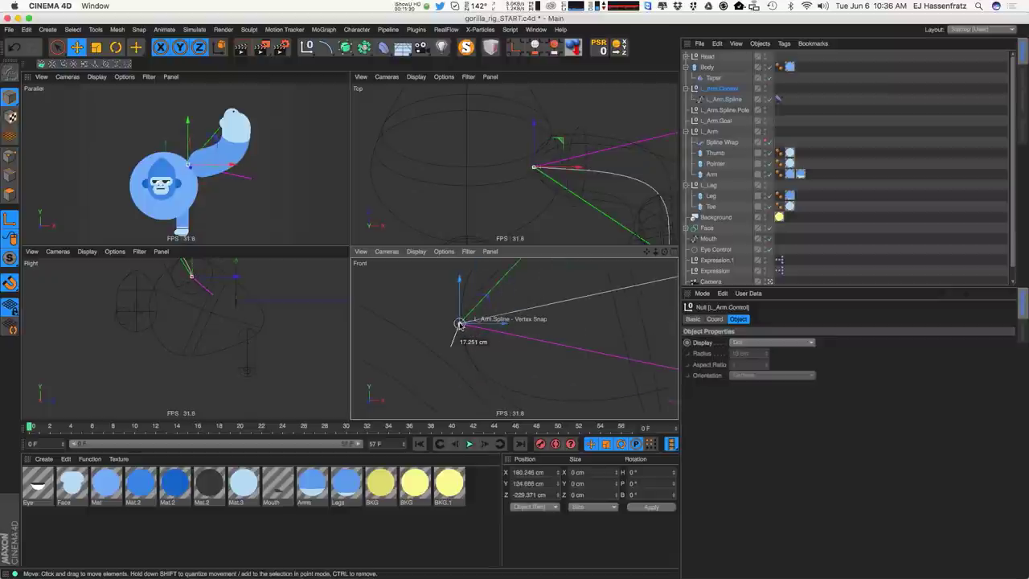
{"action": "mouse_move", "coordinate": [459, 324]}
{"action": "left_mouse_down"}
{"action": "mouse_move", "coordinate": [483, 351]}
{"action": "mouse_move", "coordinate": [459, 325]}
{"action": "left_mouse_up"}
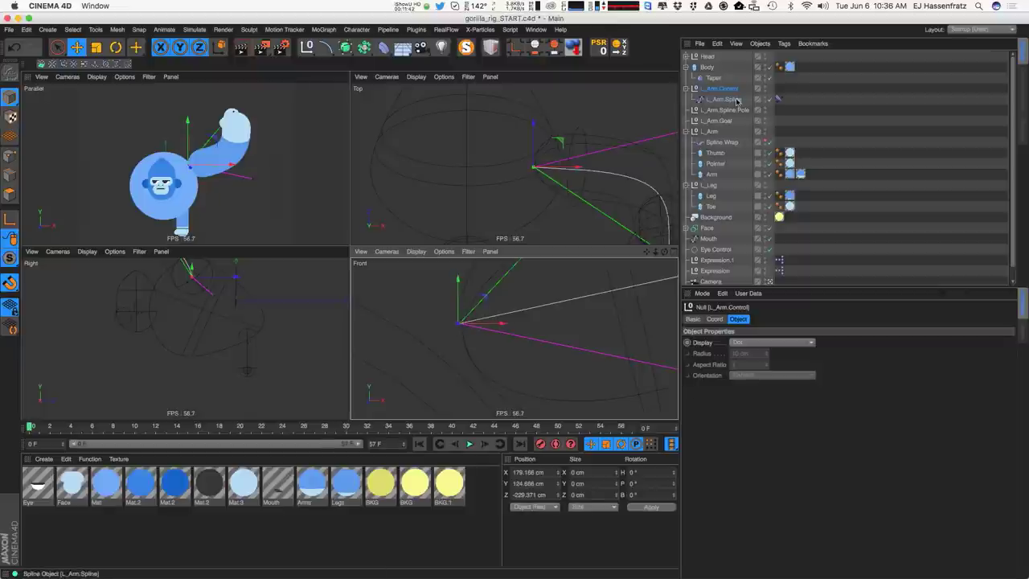
Make L_Arm.Goal a child of L_Arm.Control, above L_Arm.Spline.
{"action": "key", "text": "r"}
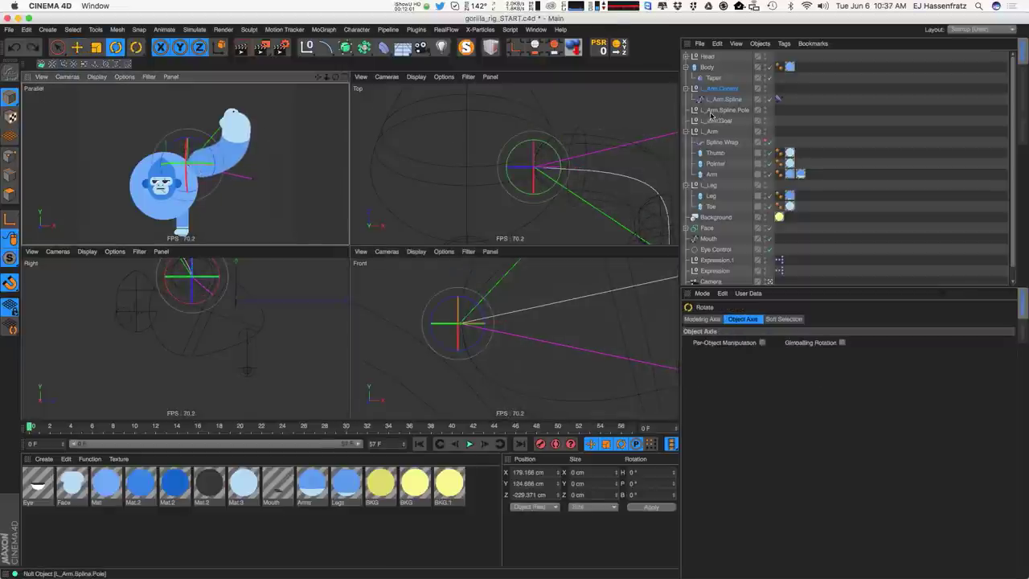
{"action": "left_click", "coordinate": [712, 112]}
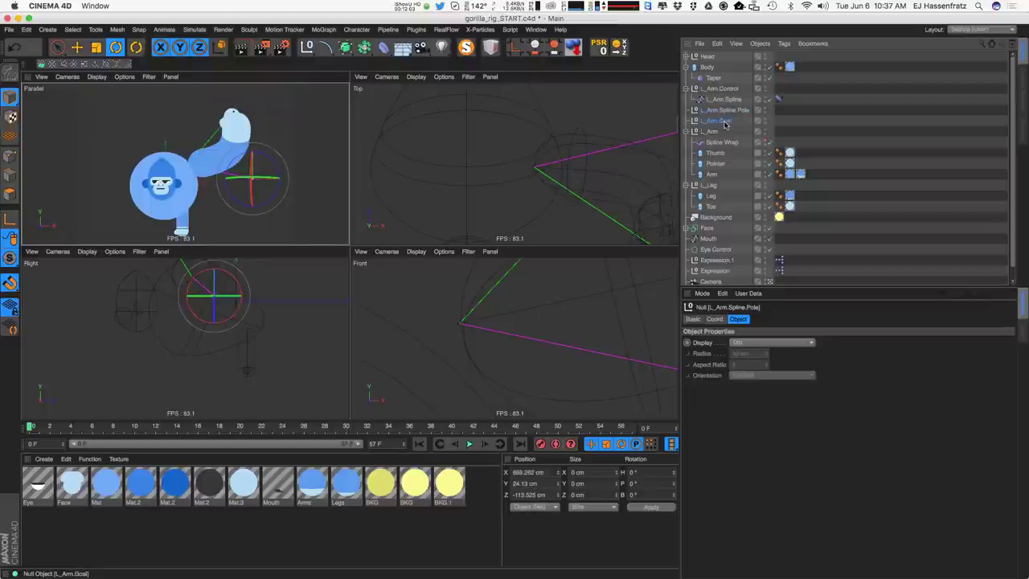
{"action": "left_click_drag", "start_coordinate": [730, 100], "coordinate": [729, 101]}
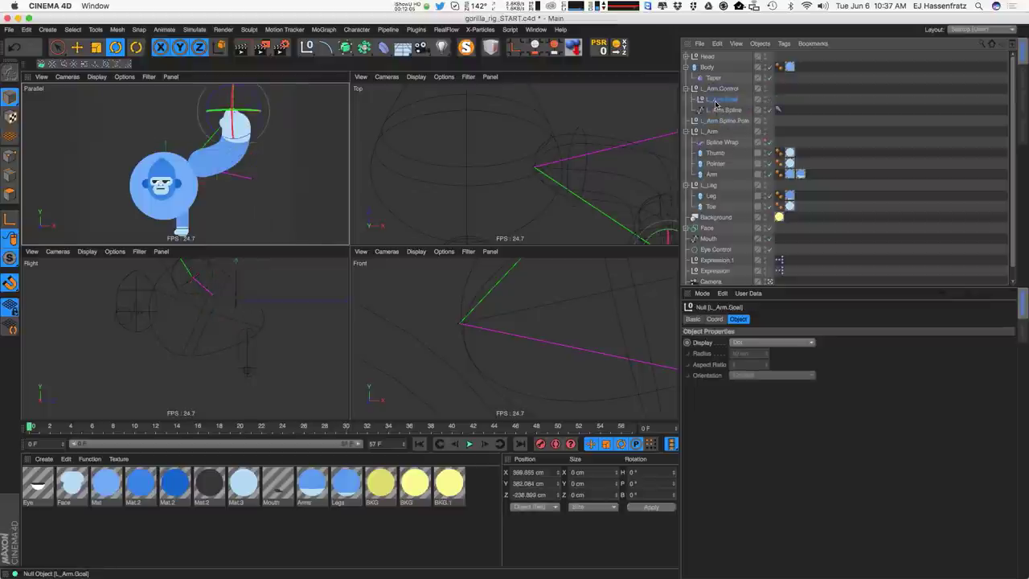
Test-rotate the L_Arm.Control null around the shoulder together with its child goal and spline.
{"action": "left_click", "coordinate": [720, 90]}
{"action": "mouse_move", "coordinate": [186, 144]}
{"action": "left_mouse_down"}
{"action": "mouse_move", "coordinate": [196, 250]}
{"action": "mouse_move", "coordinate": [191, 153]}
{"action": "left_mouse_up"}
{"action": "key", "text": "e"}
Examine how the pole null's dot shows in the enlarged Parallel view and review its available display shapes.
{"action": "left_click_drag", "start_coordinate": [219, 198], "coordinate": [280, 167], "text": "alt"}
{"action": "left_click", "coordinate": [344, 77]}
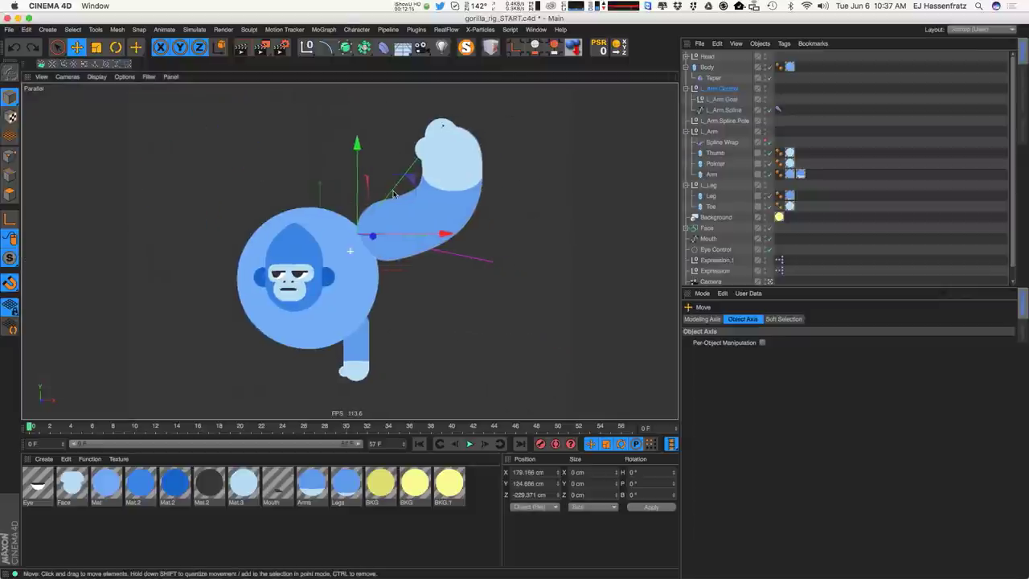
{"action": "left_click", "coordinate": [720, 120]}
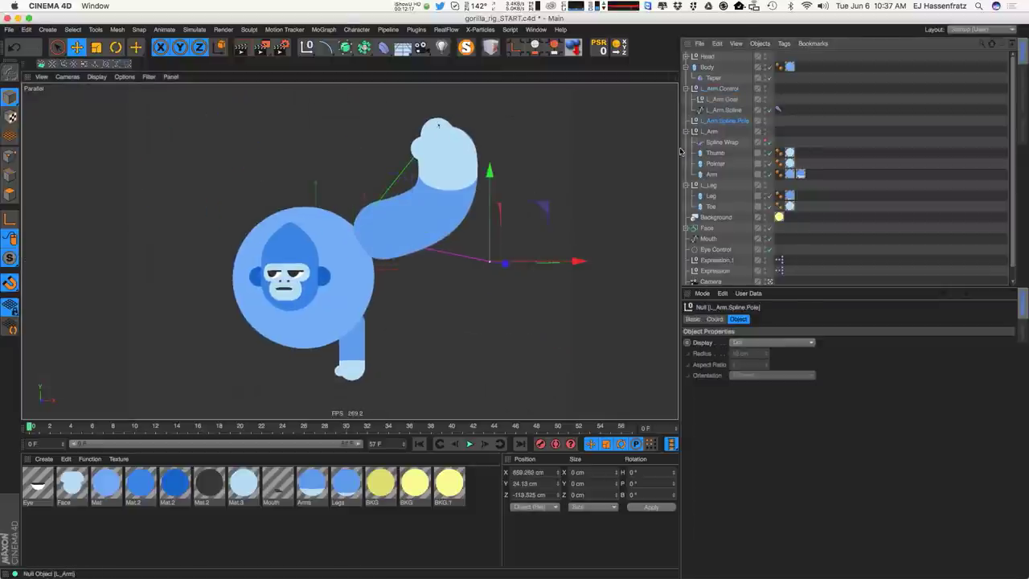
{"action": "left_click", "coordinate": [845, 186]}
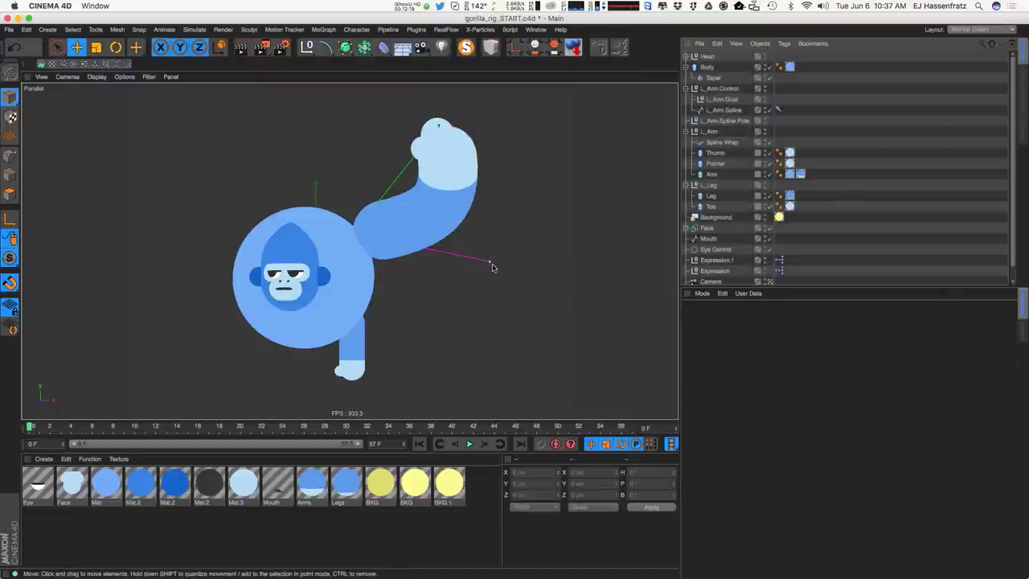
{"action": "left_click", "coordinate": [715, 121]}
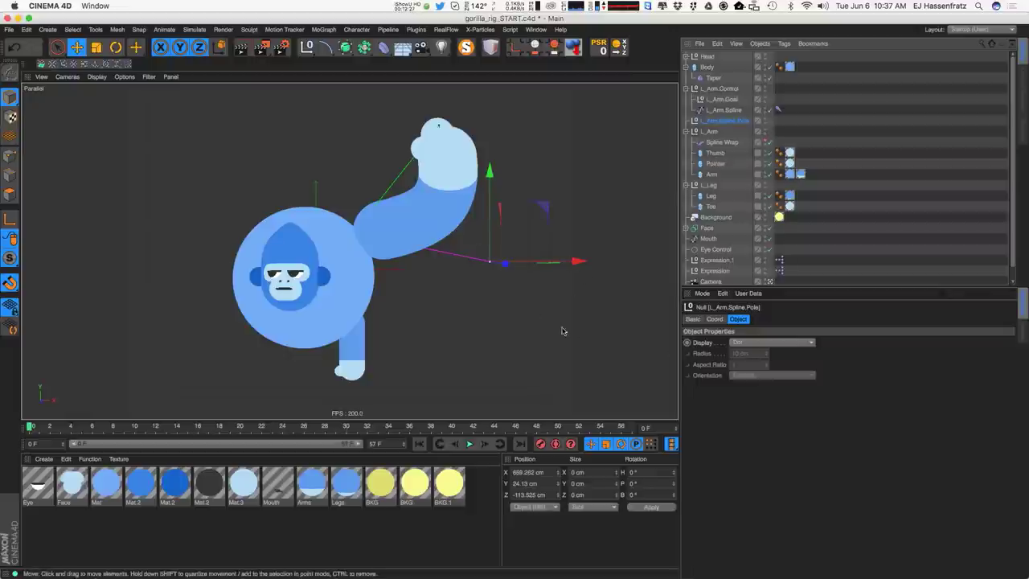
{"action": "left_click", "coordinate": [739, 343]}
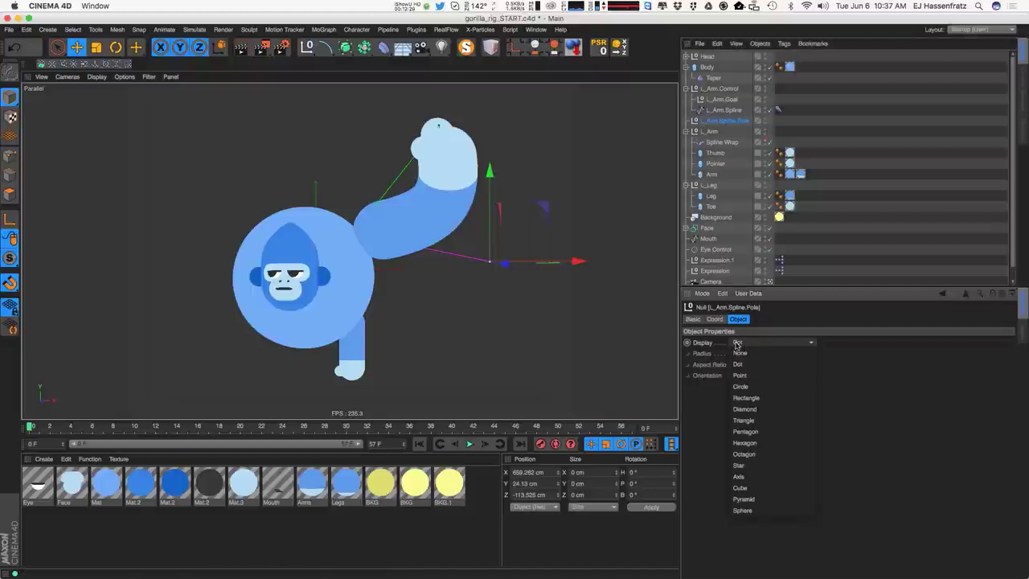
{"action": "left_click", "coordinate": [703, 312]}
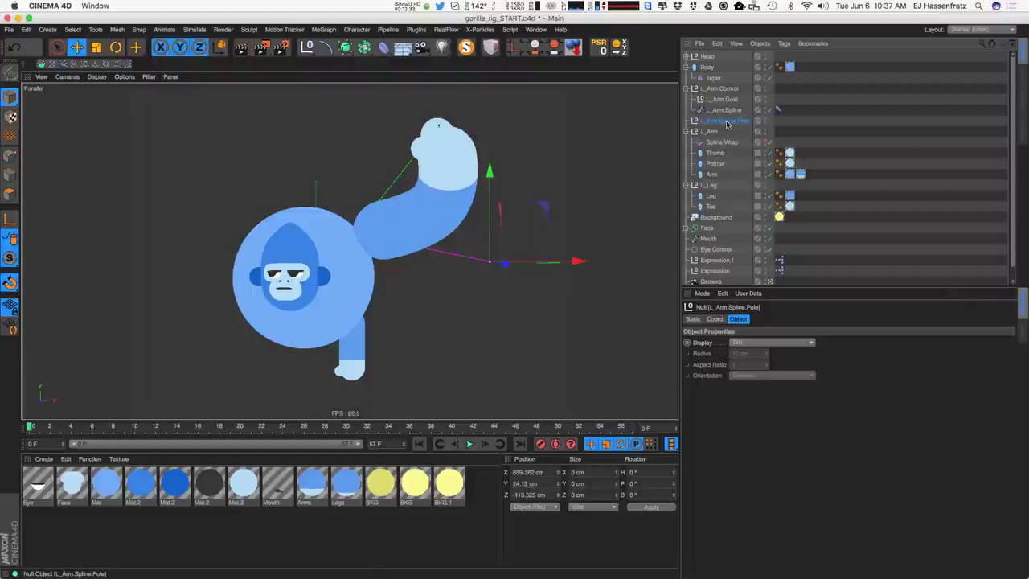
{"action": "mouse_move", "coordinate": [512, 273]}
{"action": "left_mouse_down", "text": "alt"}
{"action": "mouse_move", "coordinate": [529, 275]}
{"action": "mouse_move", "coordinate": [495, 279]}
{"action": "mouse_move", "coordinate": [514, 281]}
{"action": "left_mouse_up", "text": "alt"}
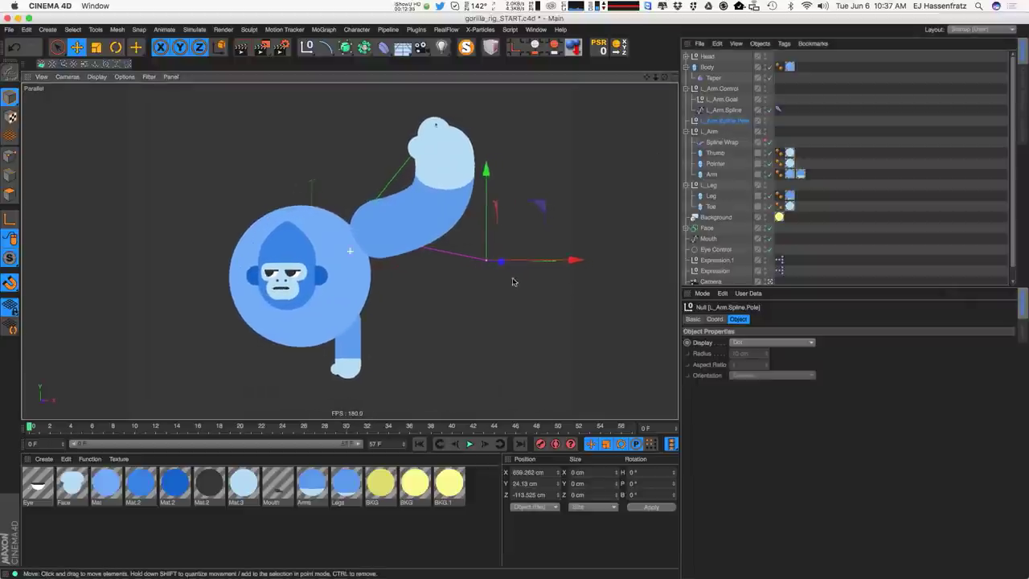
{"action": "middle_click_drag", "start_coordinate": [513, 281], "coordinate": [507, 280]}
{"action": "left_click", "coordinate": [536, 342]}
{"action": "left_click", "coordinate": [482, 262]}
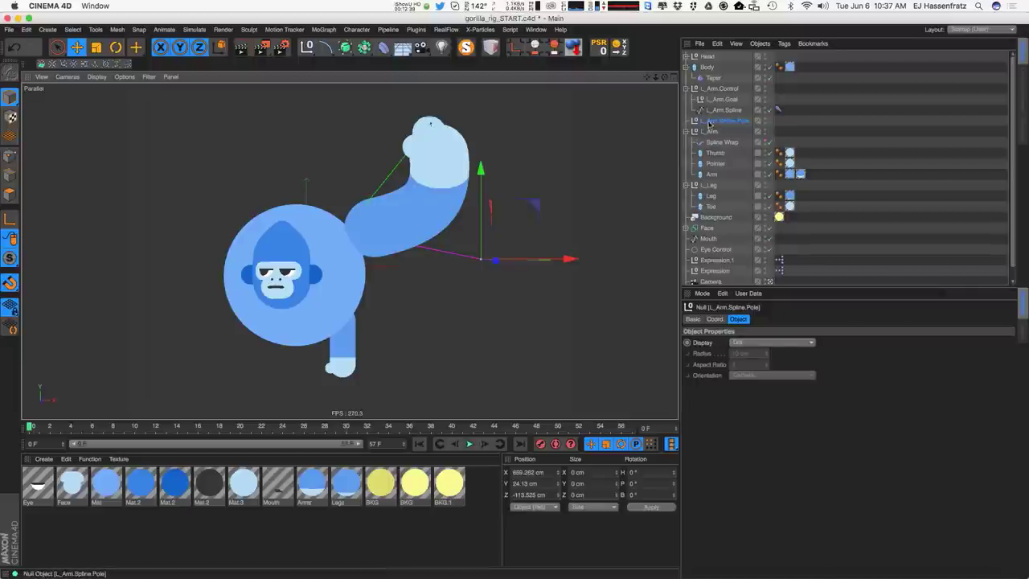
Display L_Arm.Spline.Pole as a Pyramid with a 139 cm radius, try the XY and ZY orientations, and settle on XZ.
{"action": "left_click", "coordinate": [734, 344]}
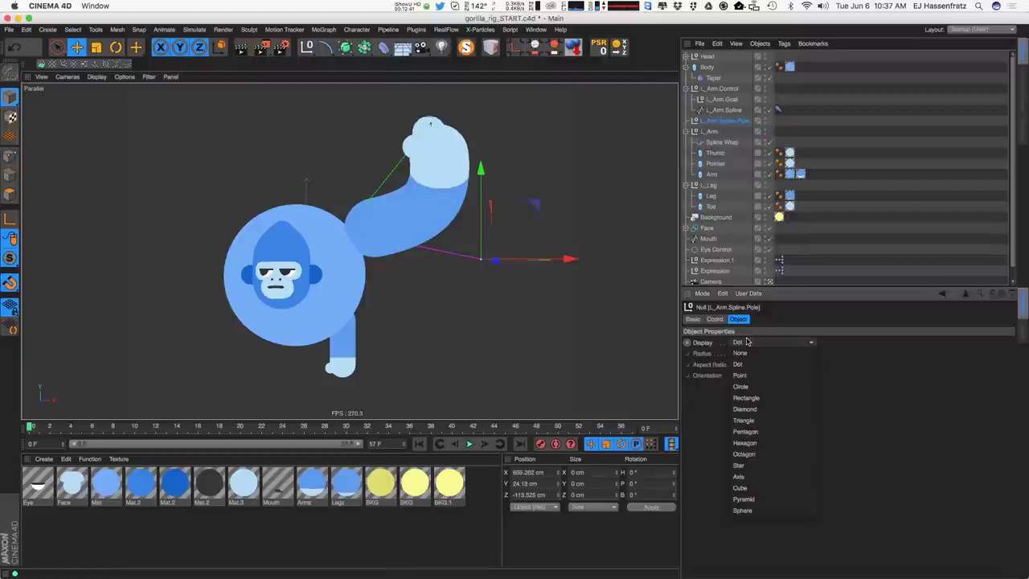
{"action": "left_click", "coordinate": [777, 499]}
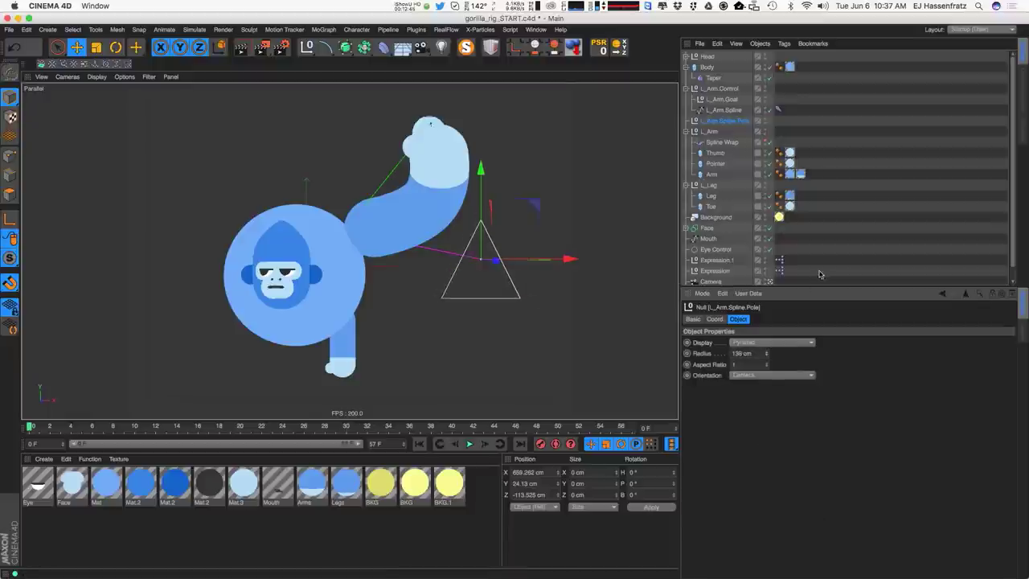
{"action": "left_click", "coordinate": [775, 396]}
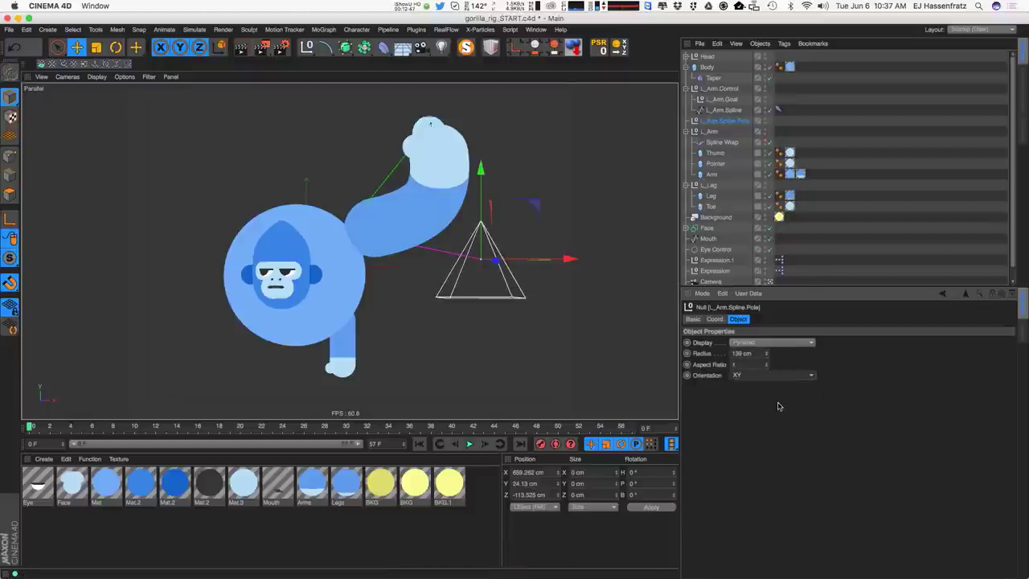
{"action": "left_click", "coordinate": [770, 376]}
{"action": "left_click", "coordinate": [768, 407]}
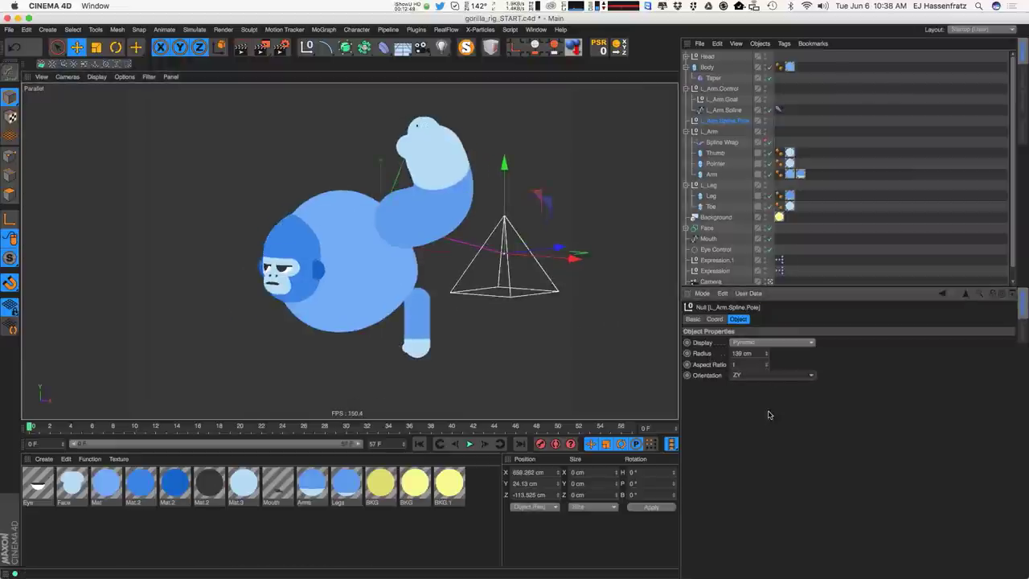
{"action": "left_click", "coordinate": [771, 418]}
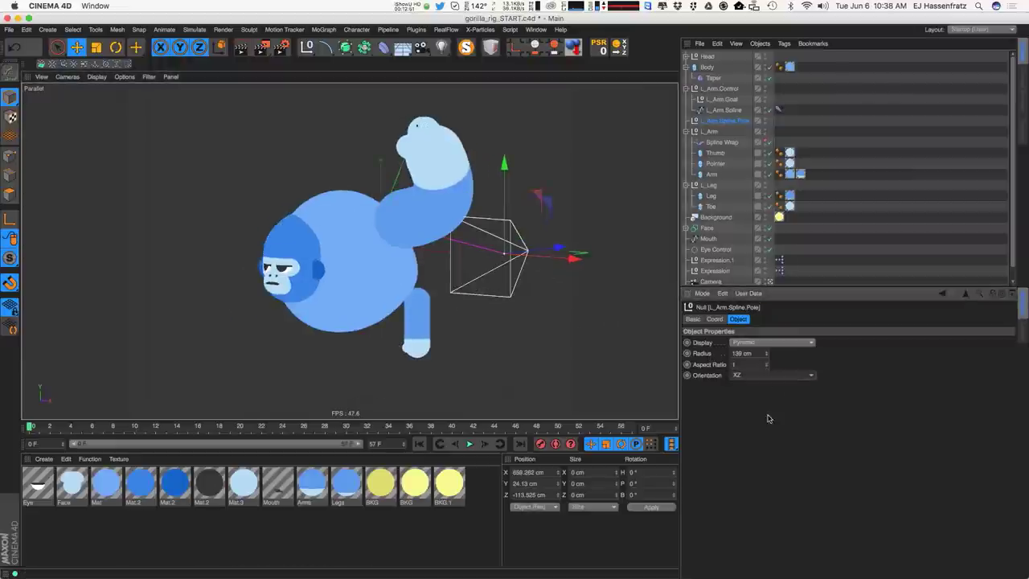
Reposition the L_Arm.Spline.Pole pyramid behind the gorilla's elbow, at about Y -29 cm and Z 35 cm.
{"action": "left_click_drag", "start_coordinate": [537, 264], "coordinate": [493, 266], "text": "alt"}
{"action": "middle_click_drag", "start_coordinate": [494, 266], "coordinate": [419, 265], "text": "alt"}
{"action": "mouse_move", "coordinate": [418, 264]}
{"action": "left_mouse_down"}
{"action": "mouse_move", "coordinate": [494, 262]}
{"action": "mouse_move", "coordinate": [452, 263]}
{"action": "mouse_move", "coordinate": [418, 284]}
{"action": "mouse_move", "coordinate": [454, 282]}
{"action": "mouse_move", "coordinate": [407, 270]}
{"action": "left_mouse_up"}
{"action": "left_click_drag", "start_coordinate": [404, 265], "coordinate": [444, 276]}
{"action": "left_click_drag", "start_coordinate": [446, 277], "coordinate": [523, 285], "text": "alt"}
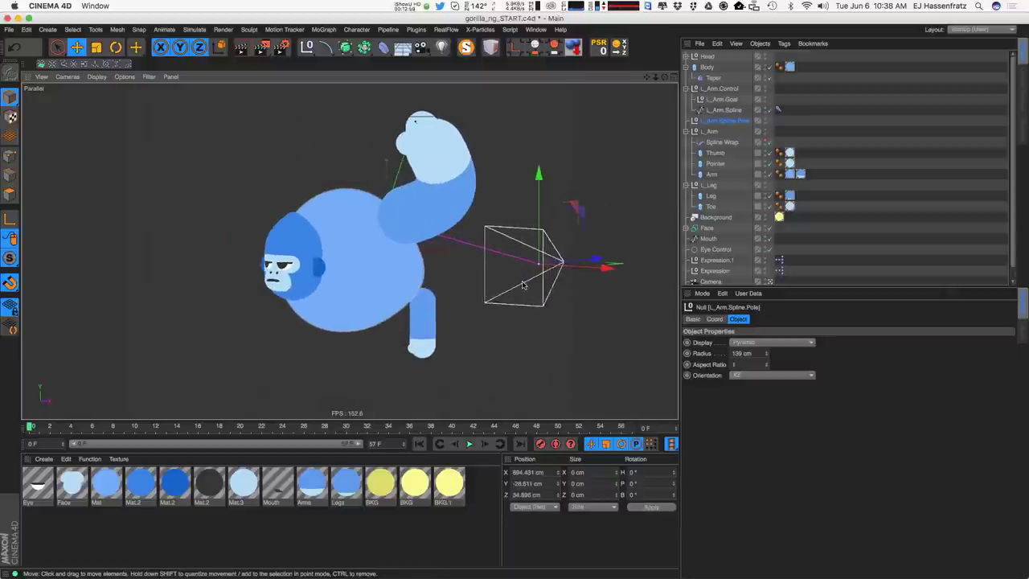
{"action": "middle_click_drag", "start_coordinate": [523, 285], "coordinate": [457, 272], "text": "alt"}
{"action": "left_click_drag", "start_coordinate": [457, 272], "coordinate": [471, 274], "text": "alt"}
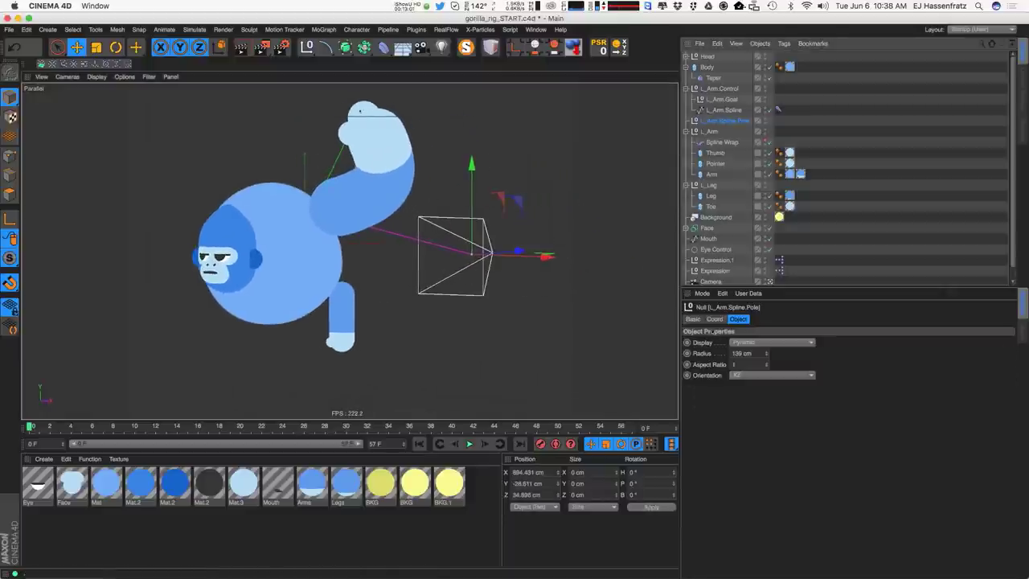
Turn Use Color on for L_Arm.Spline.Pole and set its display color to bright magenta.
{"action": "left_click", "coordinate": [692, 319]}
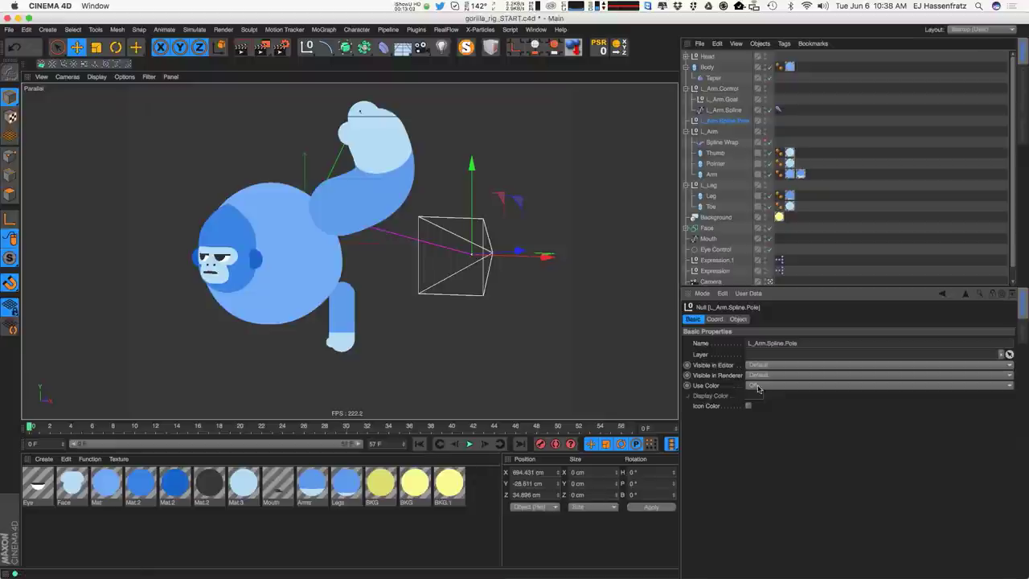
{"action": "left_click", "coordinate": [757, 386]}
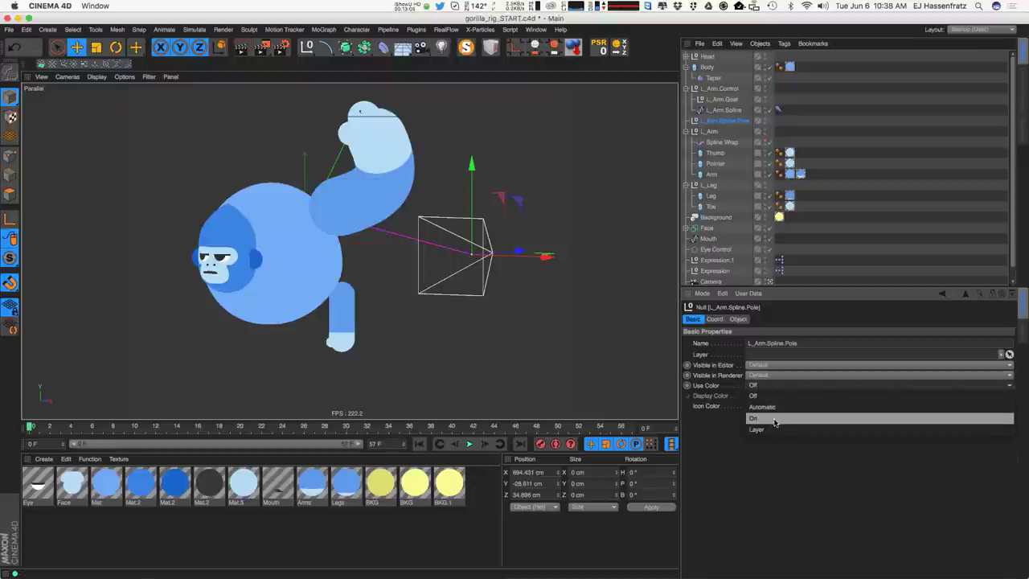
{"action": "left_click", "coordinate": [774, 419]}
{"action": "left_click", "coordinate": [759, 395]}
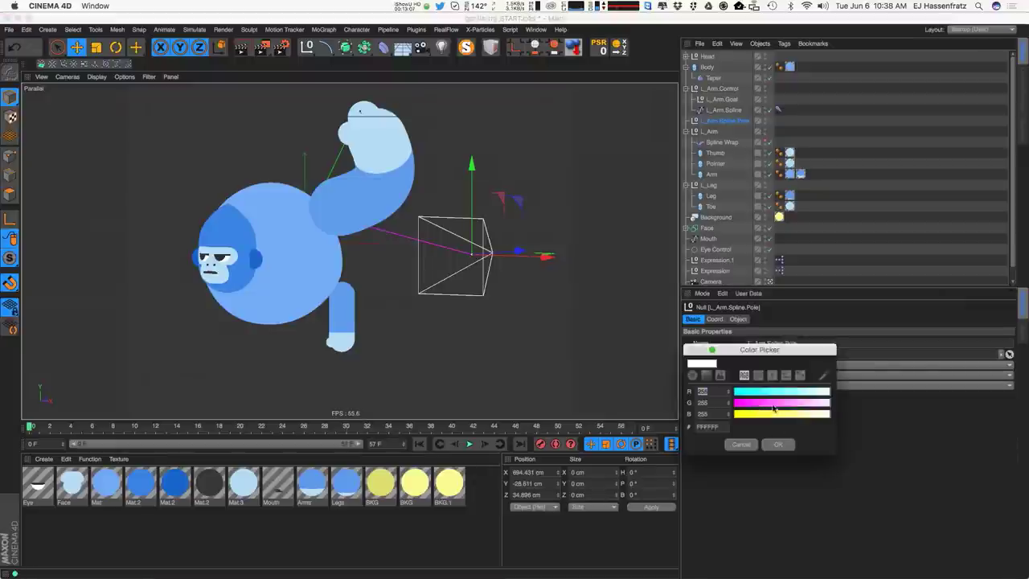
{"action": "left_click_drag", "start_coordinate": [778, 404], "coordinate": [740, 403]}
{"action": "left_click_drag", "start_coordinate": [762, 392], "coordinate": [806, 401]}
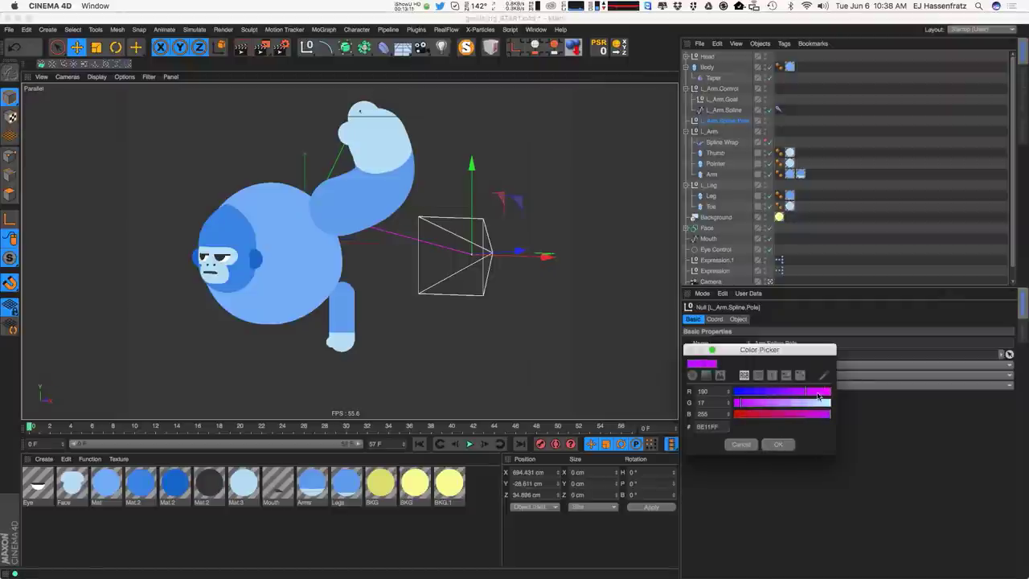
{"action": "left_click", "coordinate": [773, 444]}
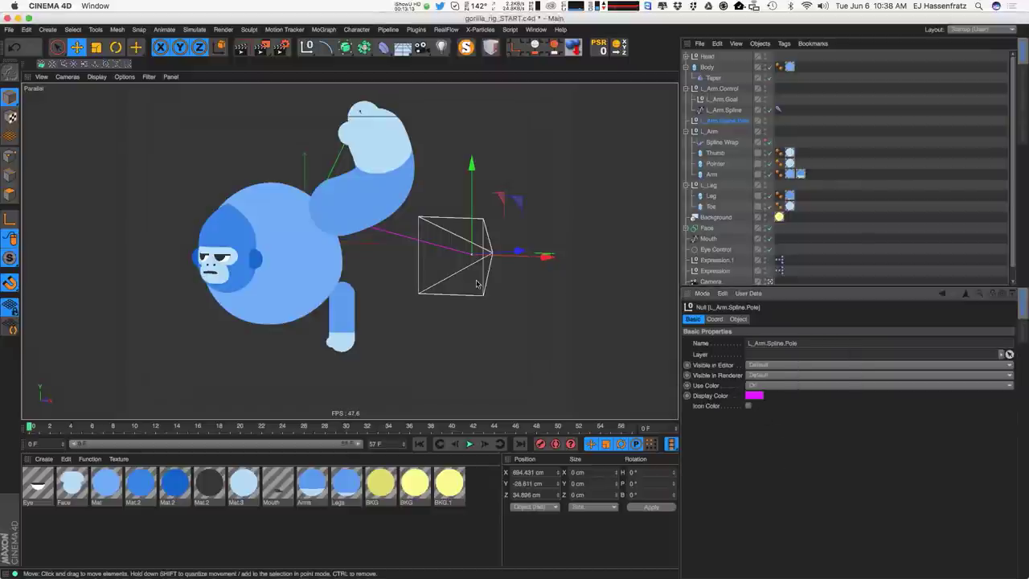
{"action": "left_click", "coordinate": [872, 191]}
{"action": "left_click", "coordinate": [728, 120]}
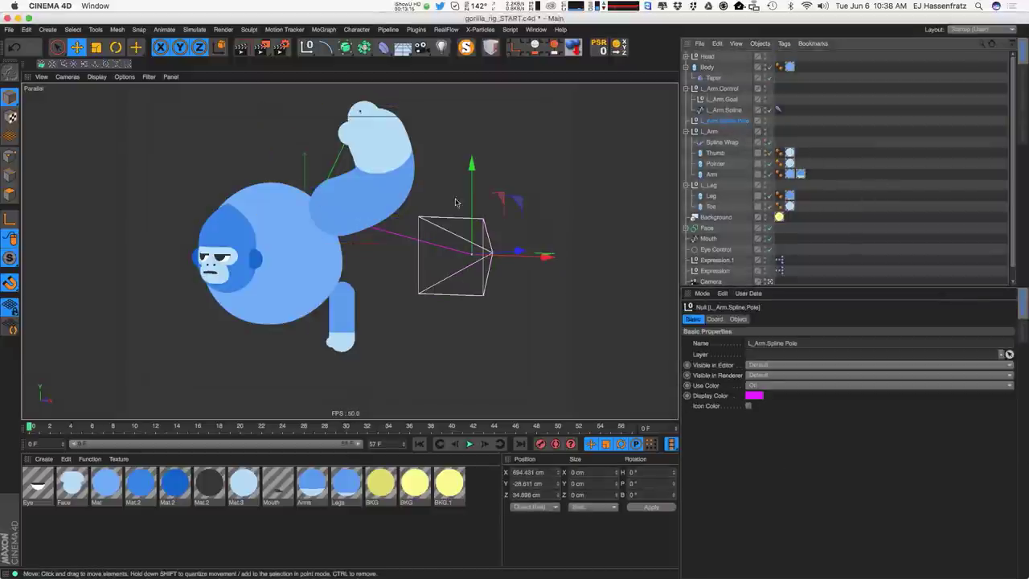
Enable Icon Color for L_Arm.Spline.Pole so its object list icon takes the display color.
{"action": "left_click", "coordinate": [749, 405]}
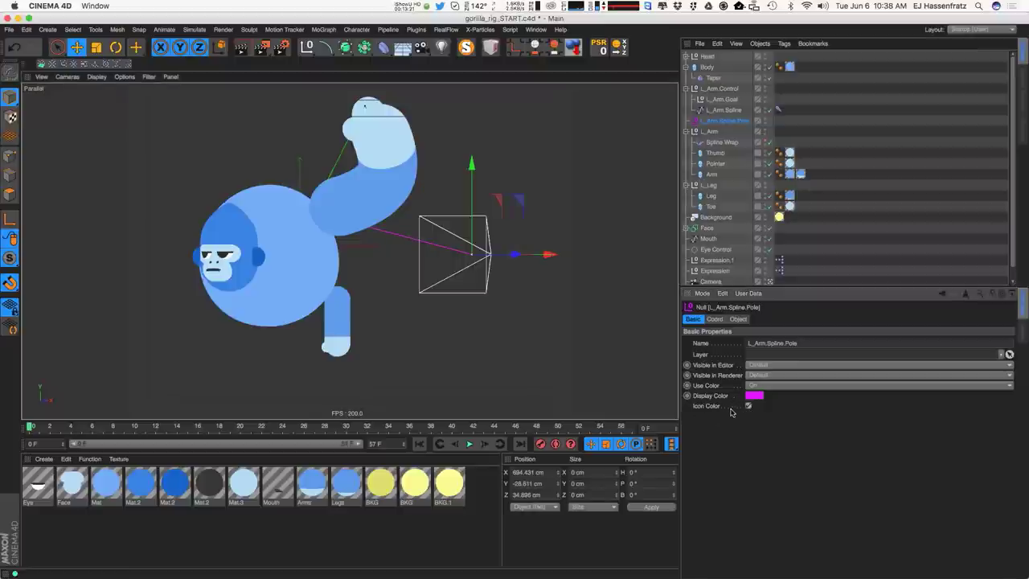
{"action": "left_click_drag", "start_coordinate": [726, 409], "coordinate": [723, 408]}
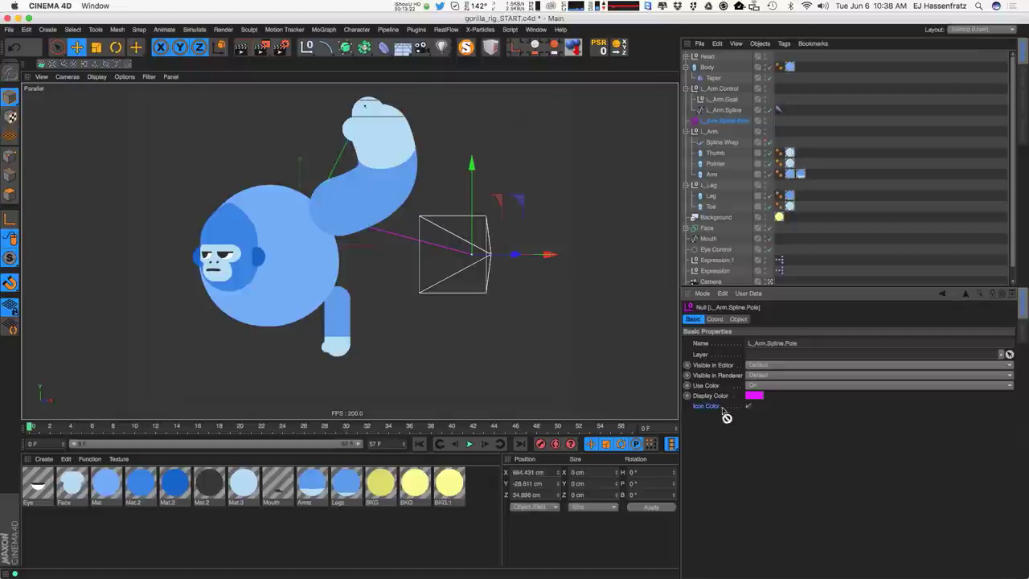
{"action": "left_click", "coordinate": [711, 123]}
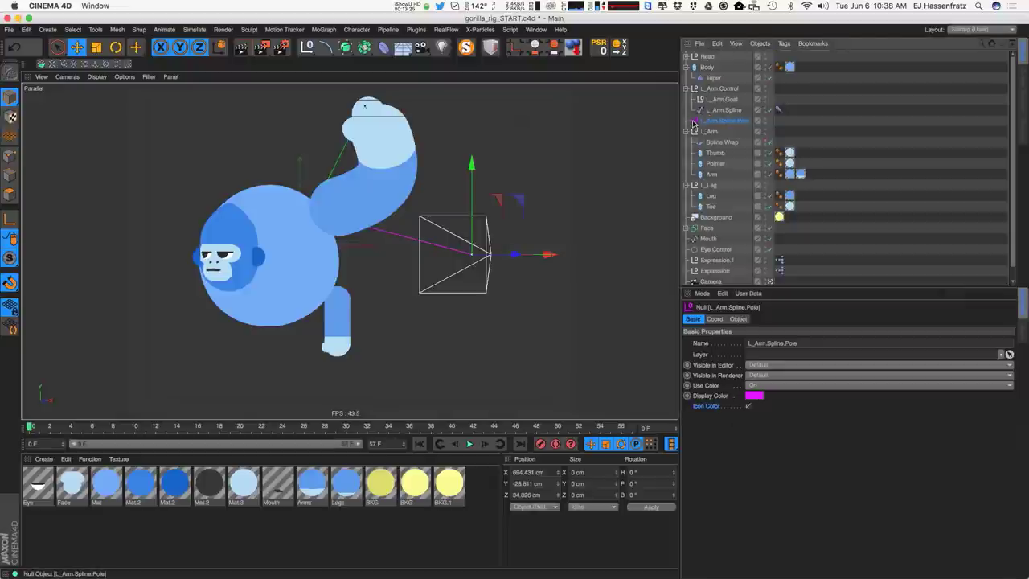
{"action": "left_click", "coordinate": [887, 183]}
{"action": "left_click", "coordinate": [733, 123]}
Display L_Arm.Goal as a Circle with a radius of about 156 cm around the hand, keeping the Camera orientation.
{"action": "left_click", "coordinate": [728, 101]}
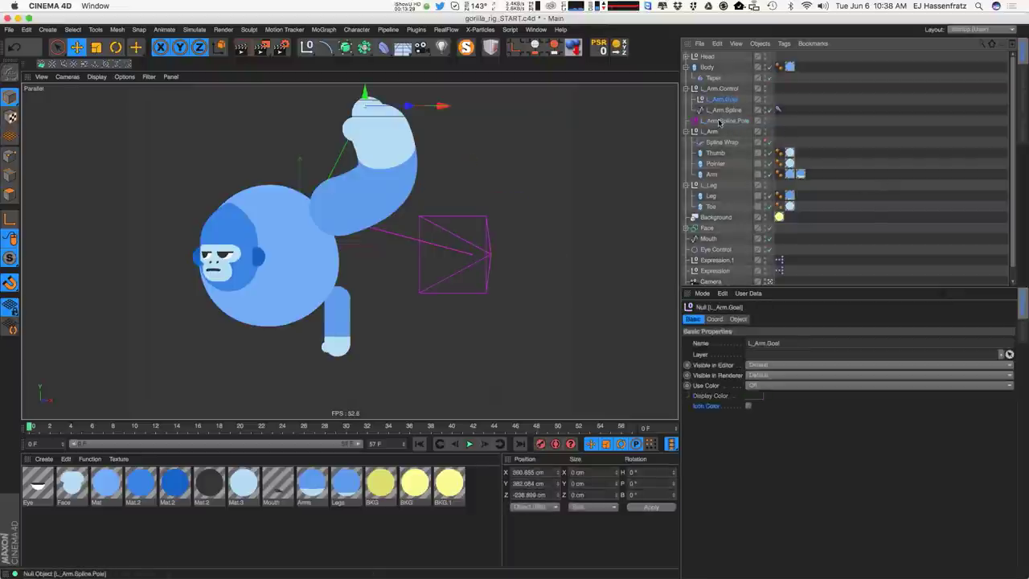
{"action": "left_click_drag", "start_coordinate": [474, 182], "coordinate": [480, 185], "text": "alt"}
{"action": "middle_click_drag", "start_coordinate": [480, 186], "coordinate": [473, 212], "text": "alt"}
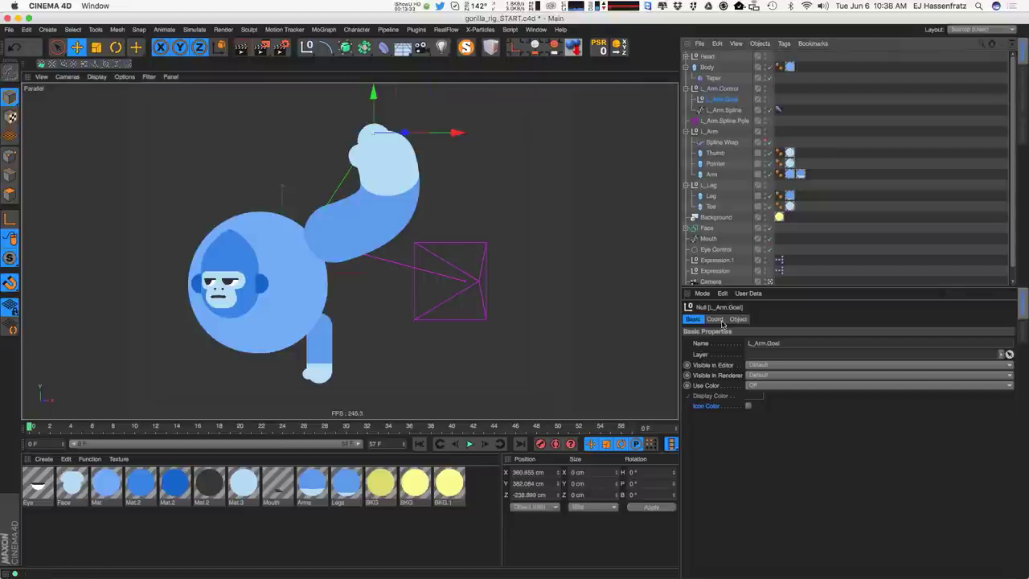
{"action": "left_click", "coordinate": [714, 319]}
{"action": "left_click", "coordinate": [738, 319]}
{"action": "left_click", "coordinate": [750, 342]}
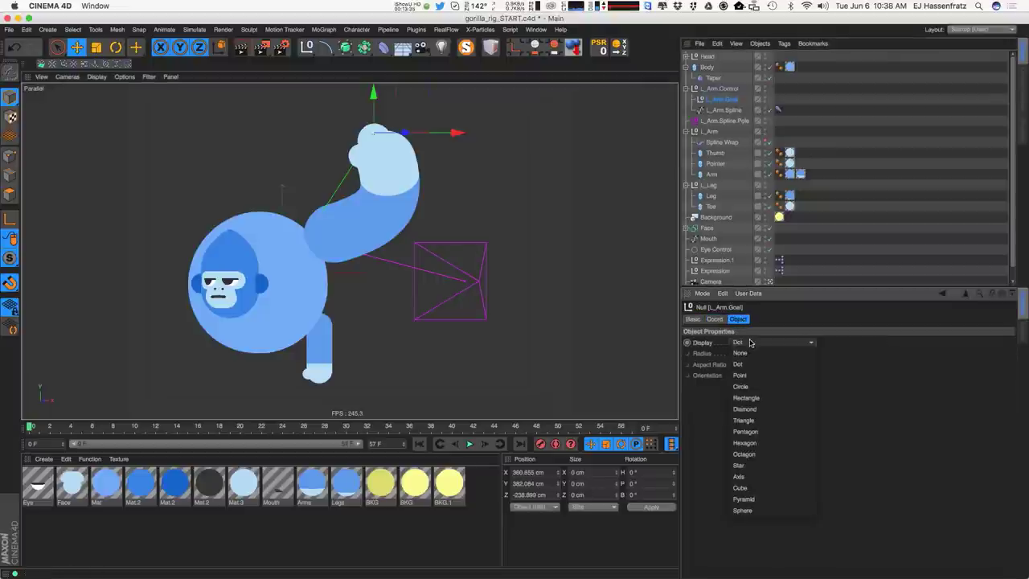
{"action": "left_click", "coordinate": [750, 386]}
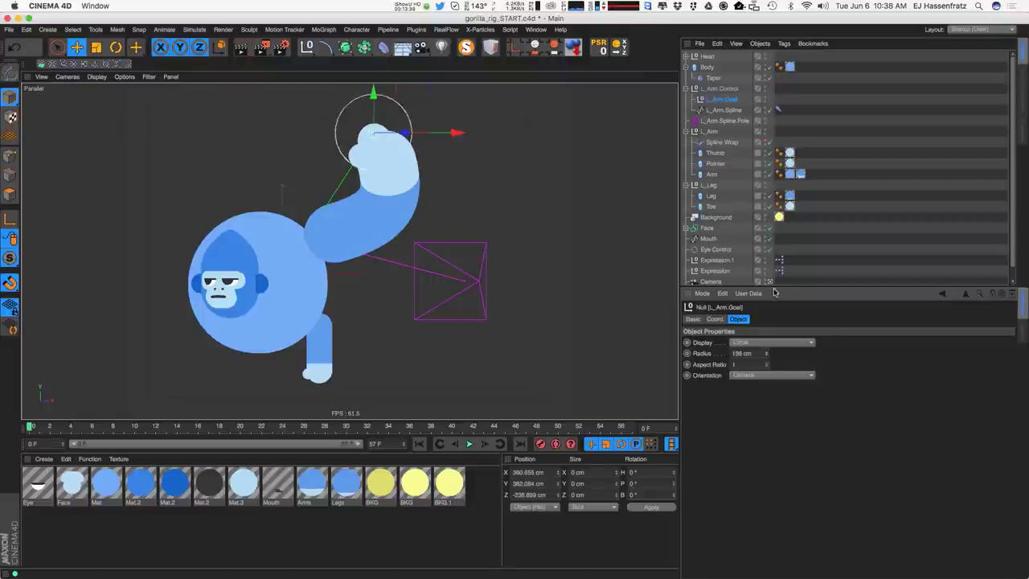
{"action": "left_click_drag", "start_coordinate": [443, 217], "coordinate": [519, 237], "text": "alt"}
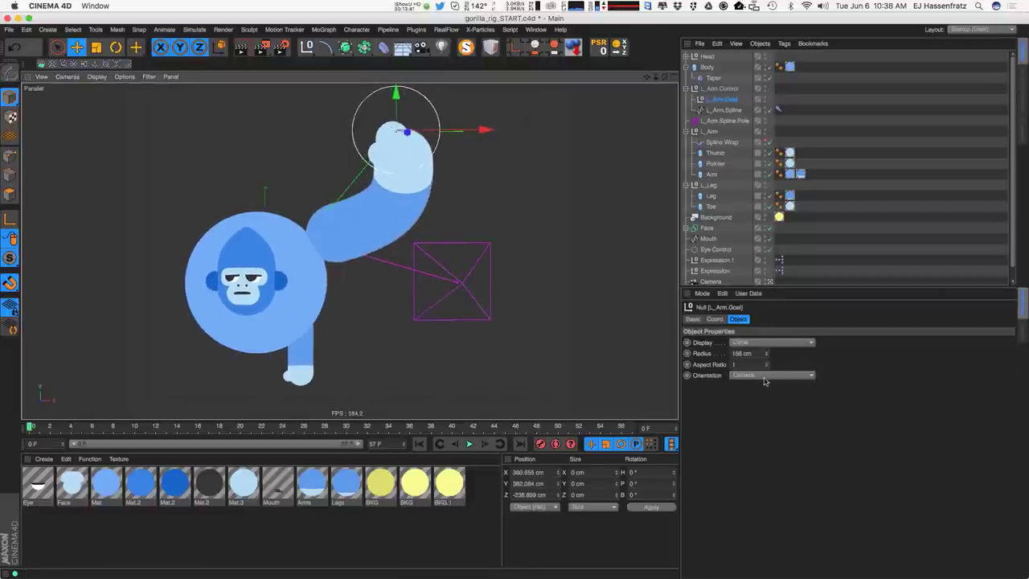
{"action": "left_click_drag", "start_coordinate": [554, 308], "coordinate": [504, 281], "text": "alt"}
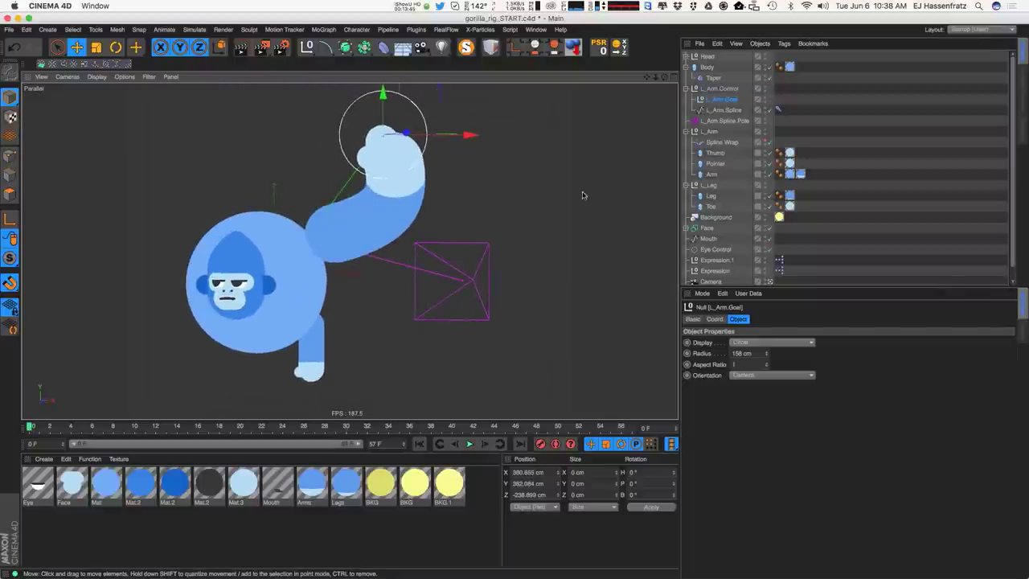
{"action": "middle_click_drag", "start_coordinate": [429, 212], "coordinate": [441, 227], "text": "alt"}
Turn Use Color on for L_Arm.Goal, set its display color to cyan, and enable Icon Color.
{"action": "left_click", "coordinate": [692, 319]}
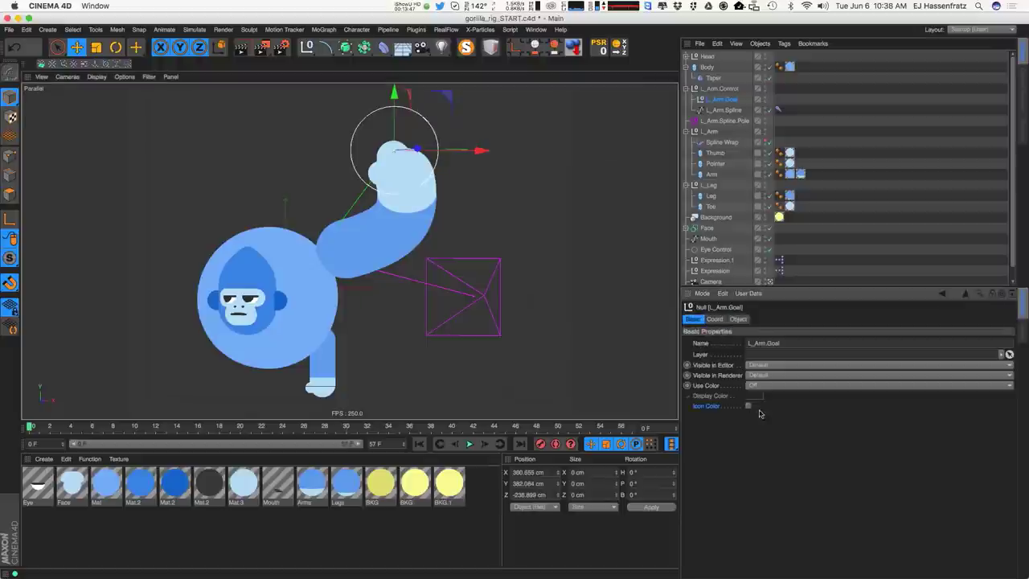
{"action": "left_click", "coordinate": [751, 386]}
{"action": "left_click", "coordinate": [767, 417]}
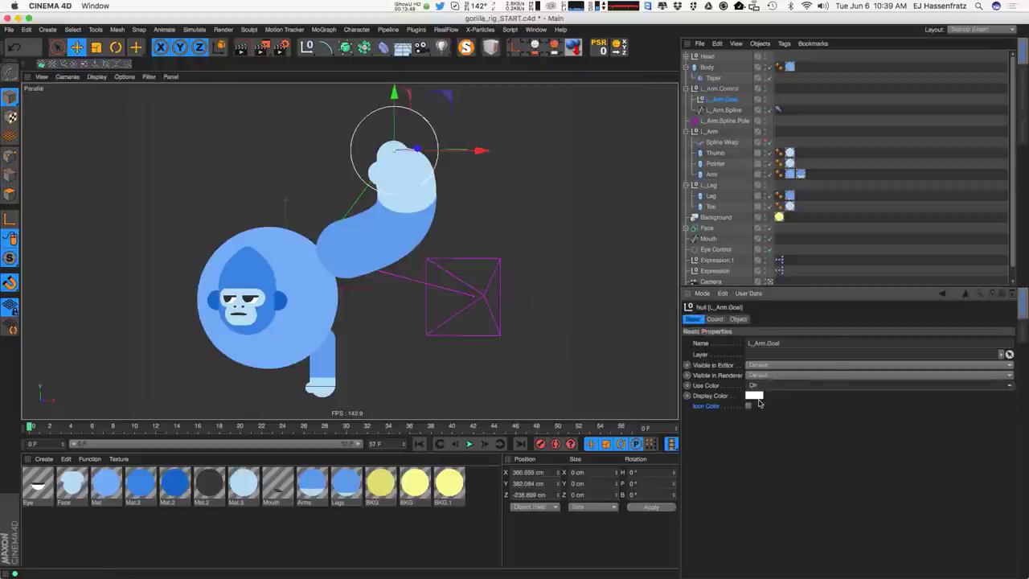
{"action": "left_click", "coordinate": [760, 396]}
{"action": "left_click", "coordinate": [809, 389]}
{"action": "left_click", "coordinate": [813, 401]}
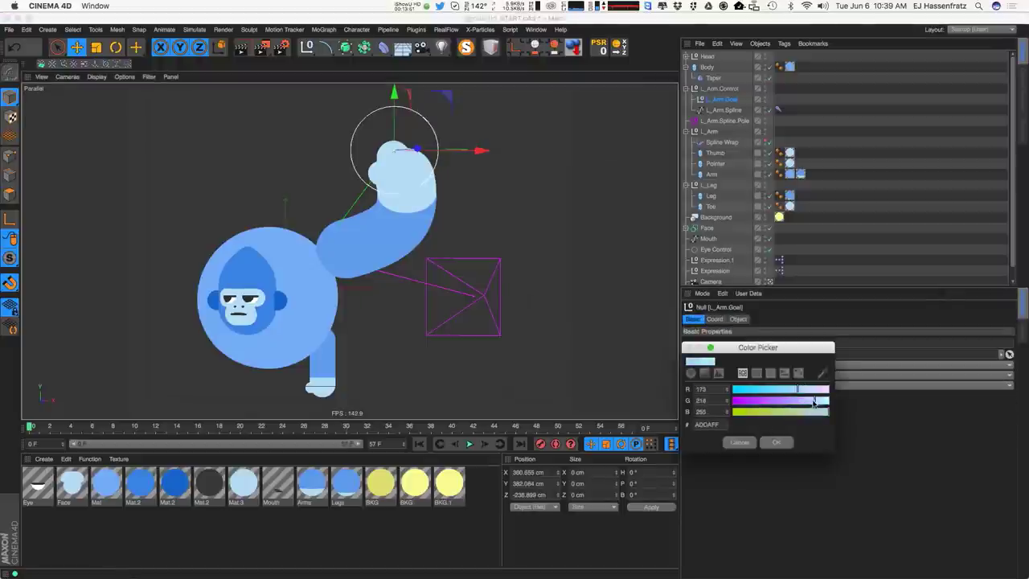
{"action": "left_click", "coordinate": [765, 389]}
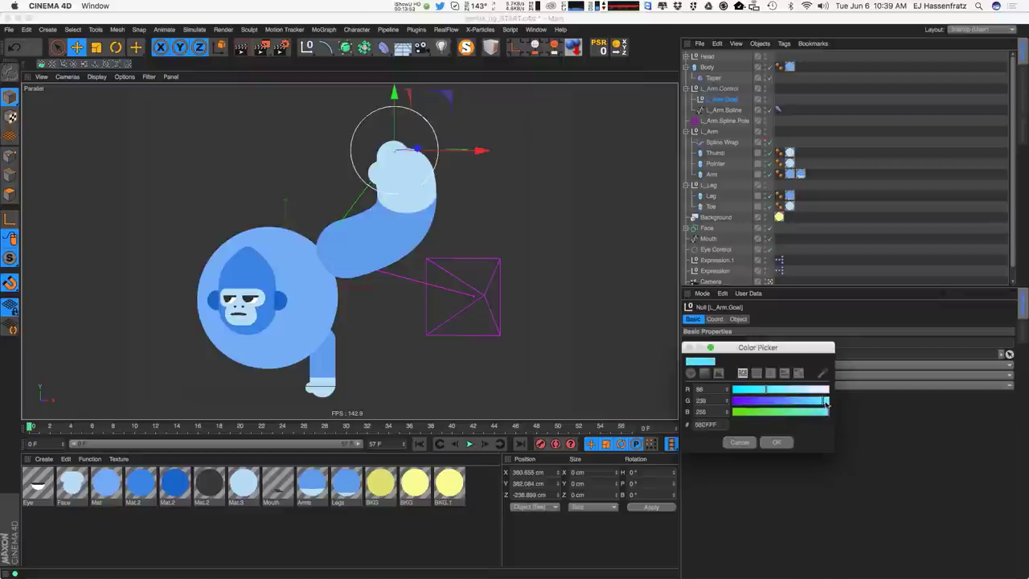
{"action": "left_click", "coordinate": [774, 442]}
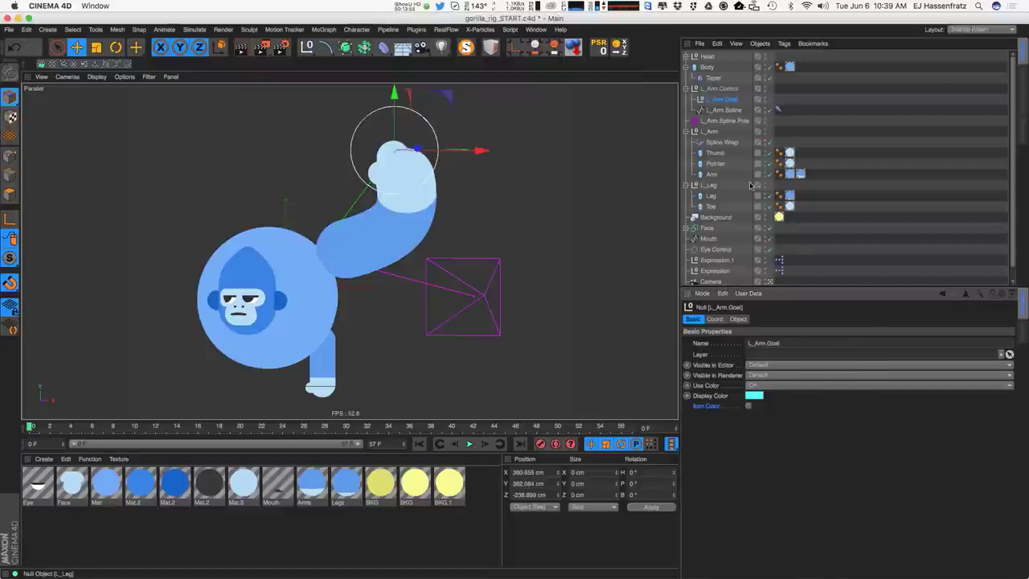
{"action": "left_click", "coordinate": [748, 406]}
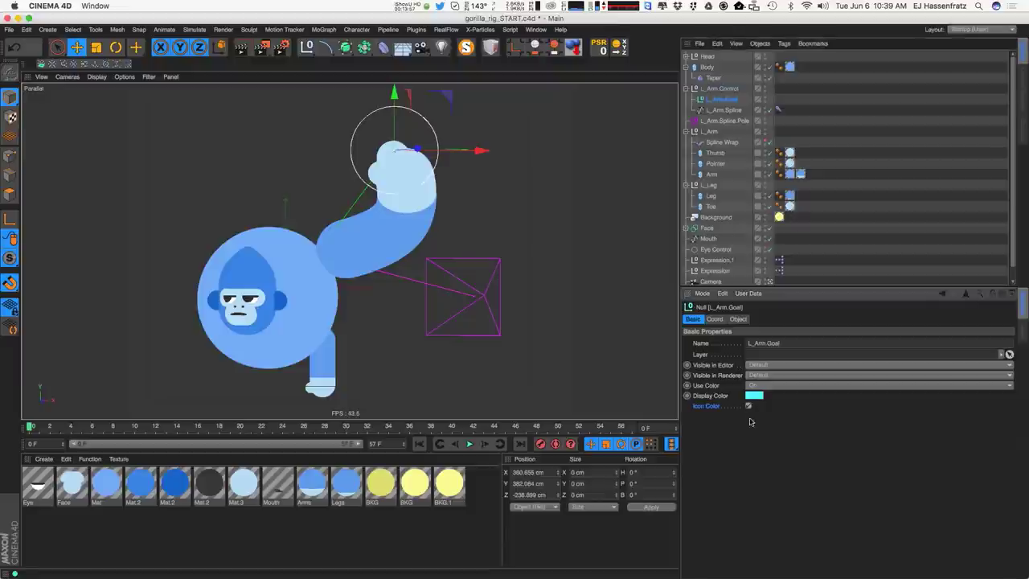
{"action": "left_click", "coordinate": [831, 174]}
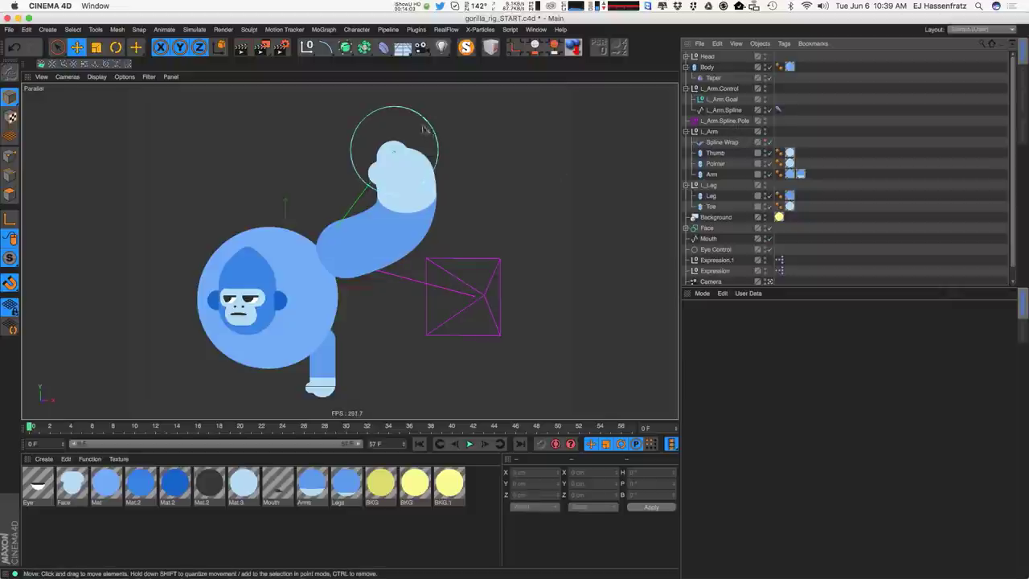
Move the L_Arm.Goal circle a little toward the gorilla's head to test how the arm bends.
{"action": "left_click_drag", "start_coordinate": [430, 126], "coordinate": [321, 151]}
{"action": "left_click", "coordinate": [306, 151]}
{"action": "left_click", "coordinate": [343, 132]}
Try moving the L_Arm.Spline.Pole pyramid to swing the elbow, and undo the move.
{"action": "left_click", "coordinate": [459, 303]}
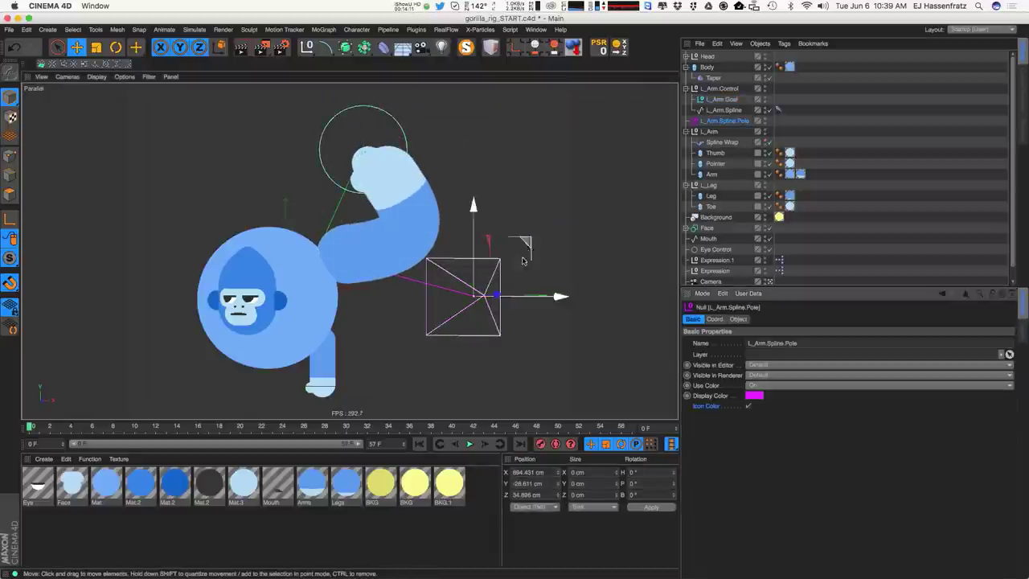
{"action": "left_click_drag", "start_coordinate": [459, 303], "coordinate": [372, 193]}
{"action": "key", "text": "super+z"}
Test-rotate the L_Arm.Control null around the shoulder, and undo the rotation.
{"action": "left_click", "coordinate": [733, 90]}
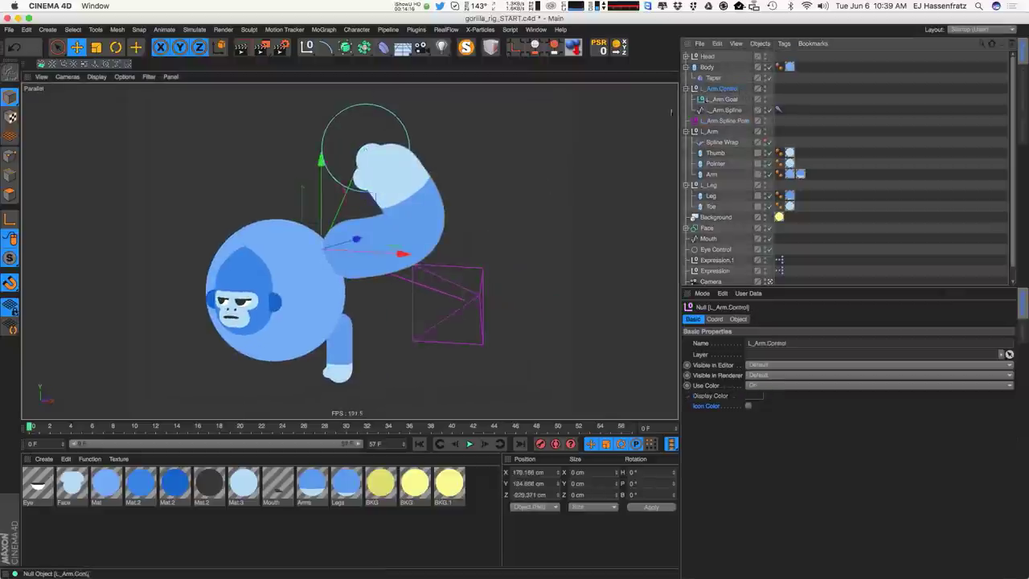
{"action": "left_click_drag", "start_coordinate": [351, 249], "coordinate": [389, 235], "text": "alt"}
{"action": "middle_click_drag", "start_coordinate": [389, 241], "coordinate": [436, 245], "text": "alt"}
{"action": "left_click_drag", "start_coordinate": [438, 248], "coordinate": [357, 231], "text": "alt"}
{"action": "key", "text": "r"}
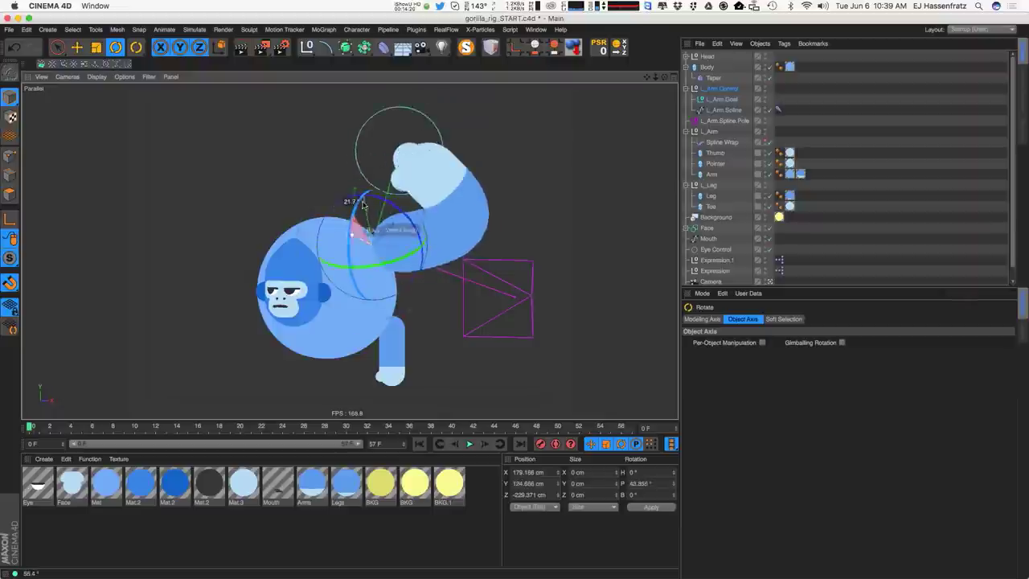
{"action": "key", "text": "ctrl+z"}
Display L_Arm.Control as a Rectangle with a 206 cm radius, try the XY orientation, and settle on ZY.
{"action": "left_click", "coordinate": [716, 89]}
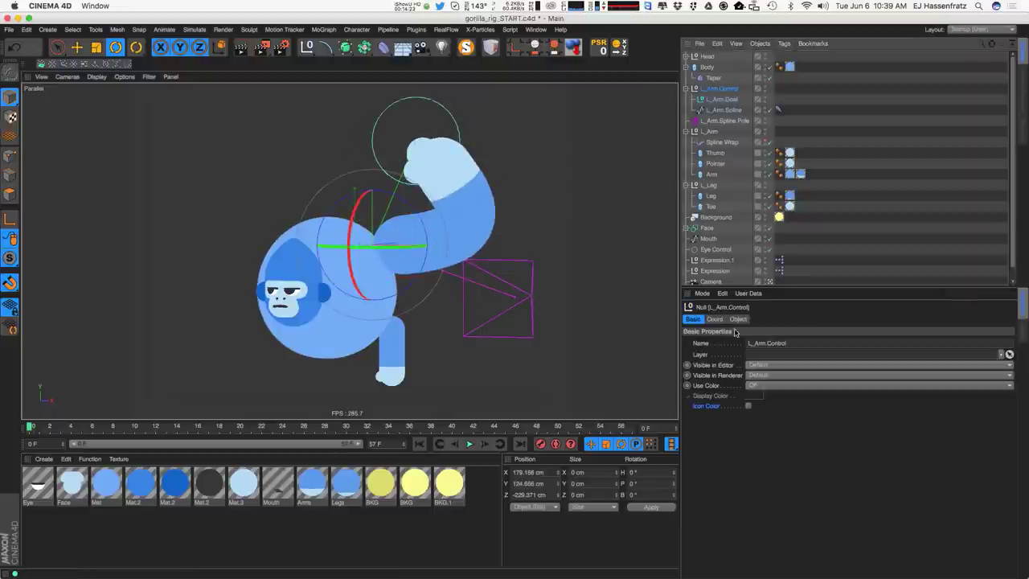
{"action": "left_click", "coordinate": [740, 320]}
{"action": "left_click", "coordinate": [768, 342]}
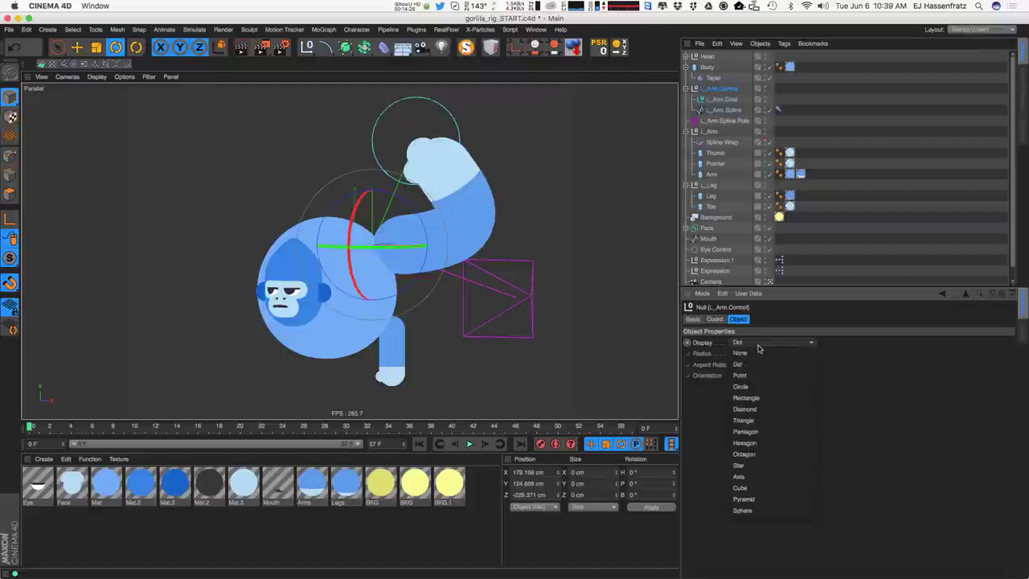
{"action": "left_click", "coordinate": [764, 398]}
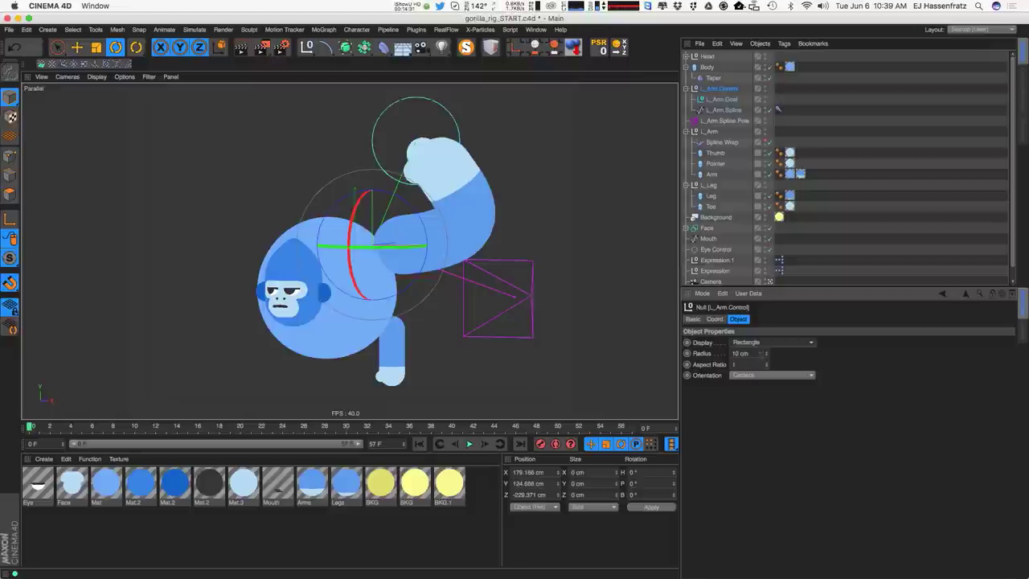
{"action": "left_click", "coordinate": [767, 376]}
{"action": "left_click", "coordinate": [782, 398]}
{"action": "left_click", "coordinate": [777, 375]}
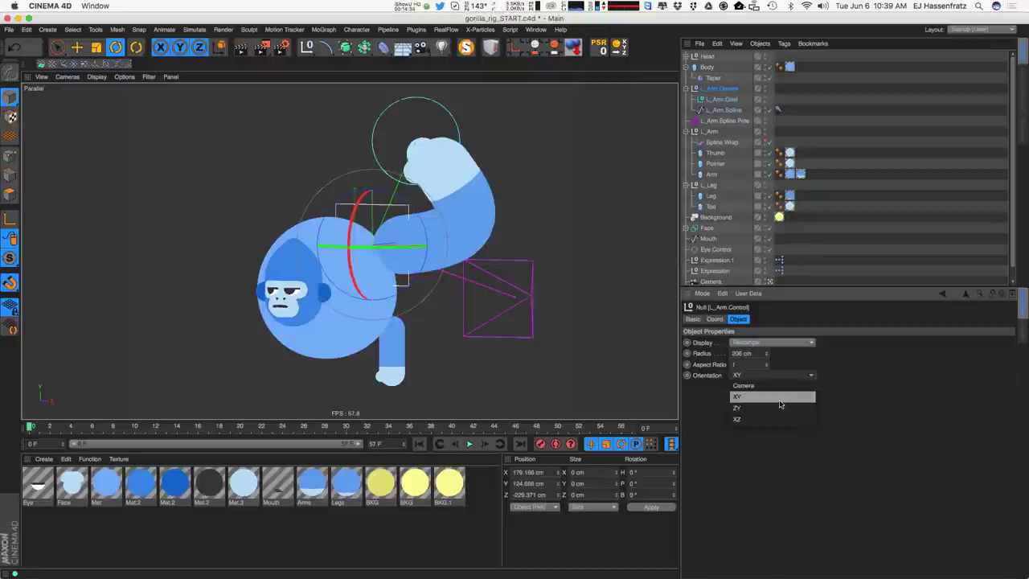
{"action": "left_click", "coordinate": [779, 408]}
{"action": "left_click_drag", "start_coordinate": [427, 277], "coordinate": [406, 282], "text": "alt"}
{"action": "key", "text": "e"}
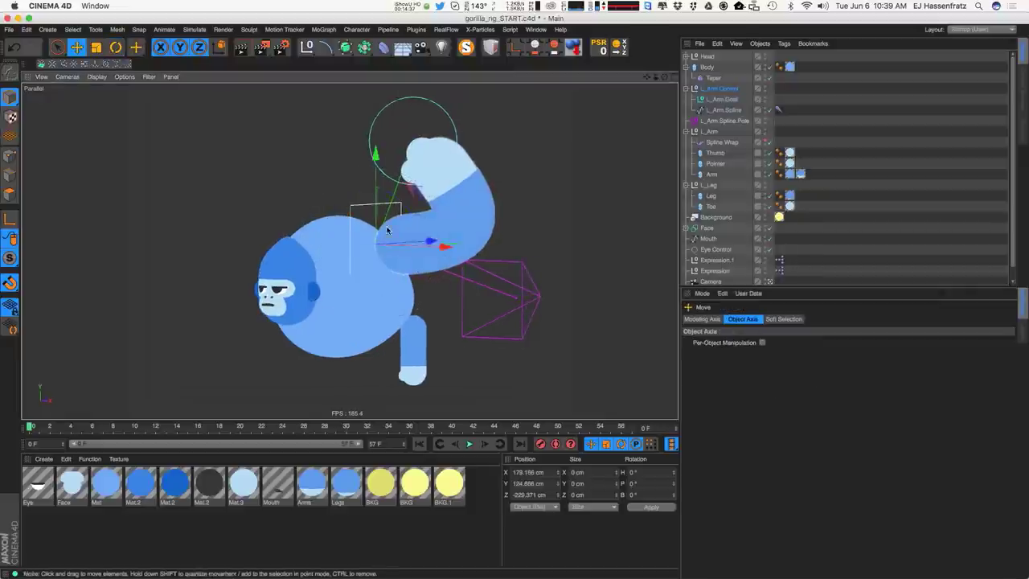
Change L_Arm.Control's display shape to Circle and check how it sits around the shoulder.
{"action": "left_click", "coordinate": [728, 89]}
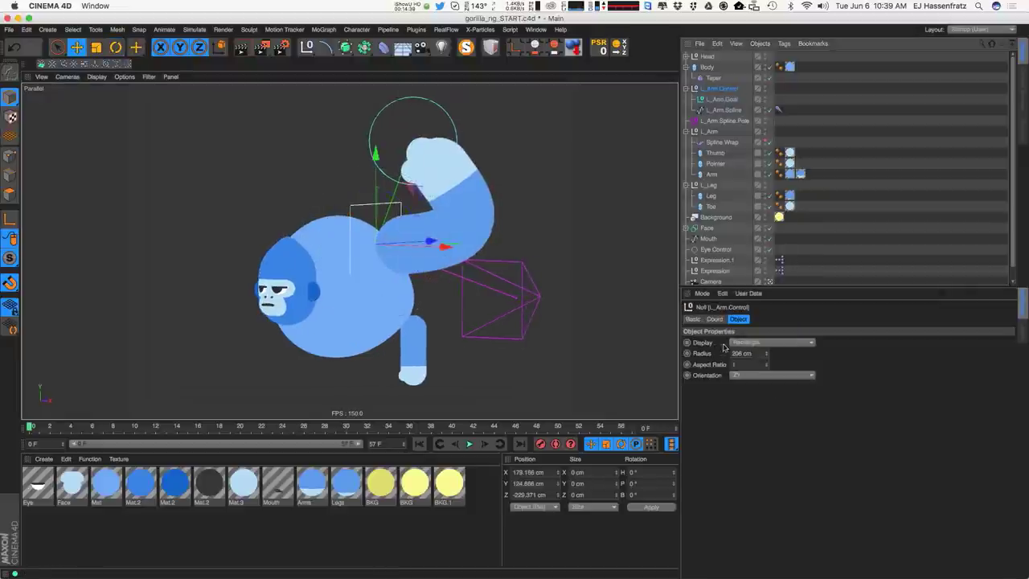
{"action": "left_click", "coordinate": [747, 342]}
{"action": "left_click", "coordinate": [741, 387]}
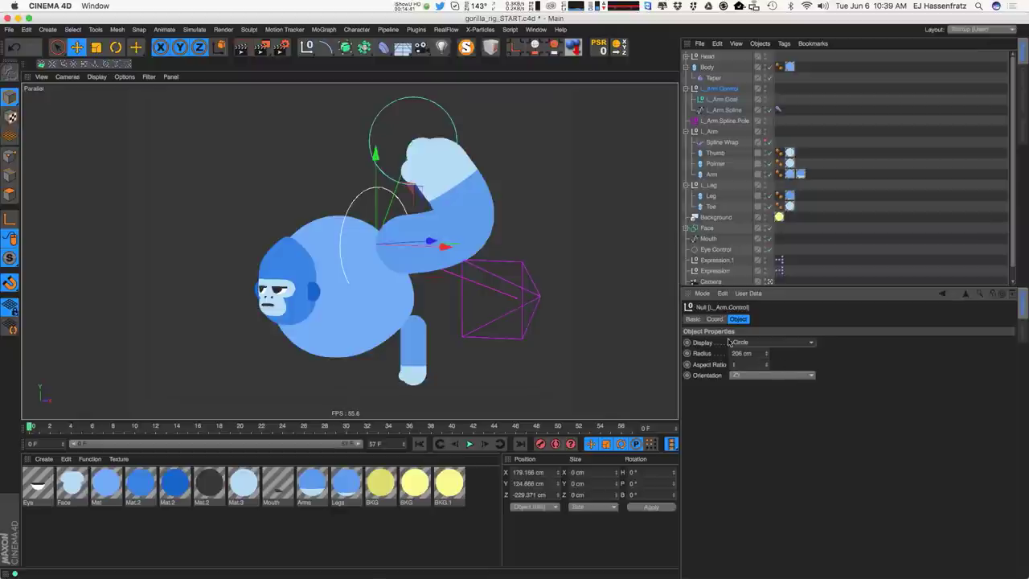
{"action": "left_click_drag", "start_coordinate": [371, 214], "coordinate": [393, 217], "text": "alt"}
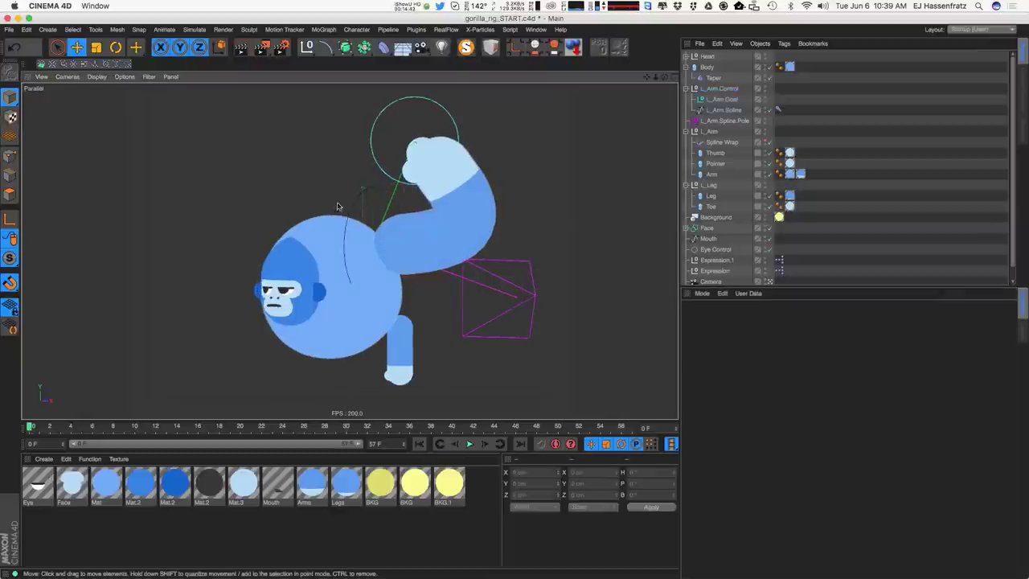
{"action": "key", "text": "r"}
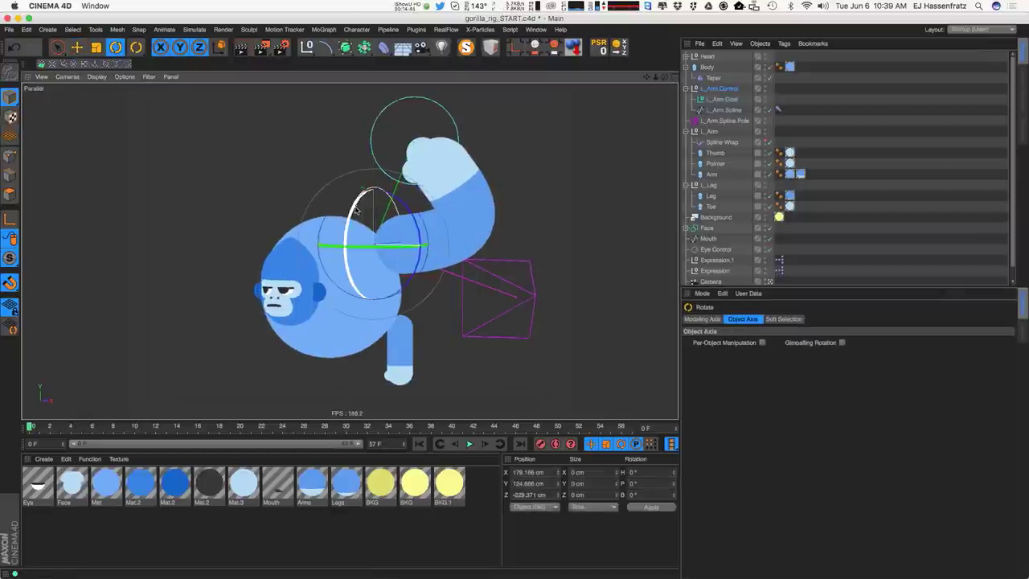
{"action": "key", "text": "e"}
{"action": "left_click", "coordinate": [503, 219]}
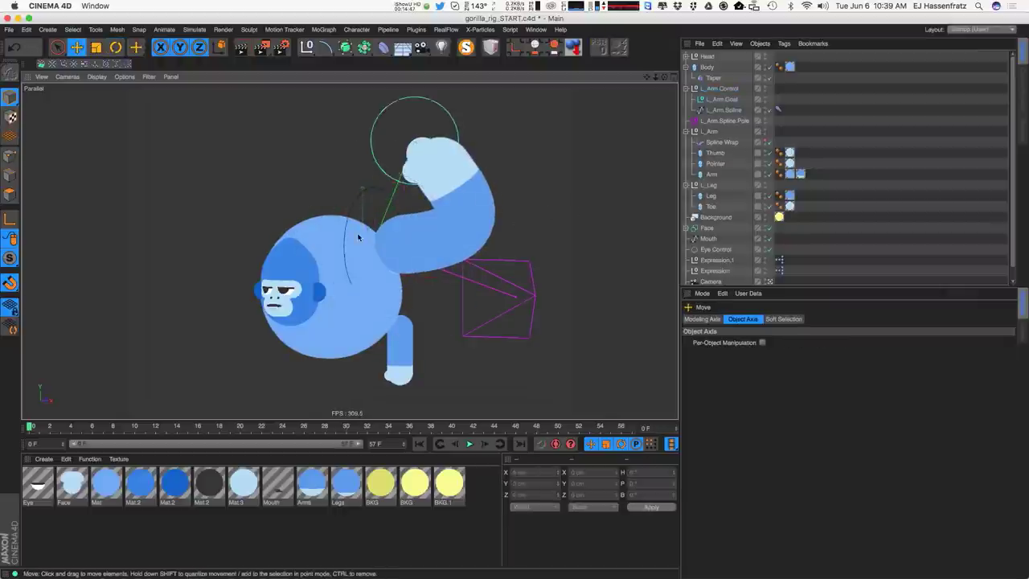
{"action": "left_click_drag", "start_coordinate": [359, 236], "coordinate": [365, 209], "text": "alt"}
Turn on display color and icon color for L_Arm.Control and set the color to yellow (R 255, G 255, B 56).
{"action": "left_click", "coordinate": [360, 210]}
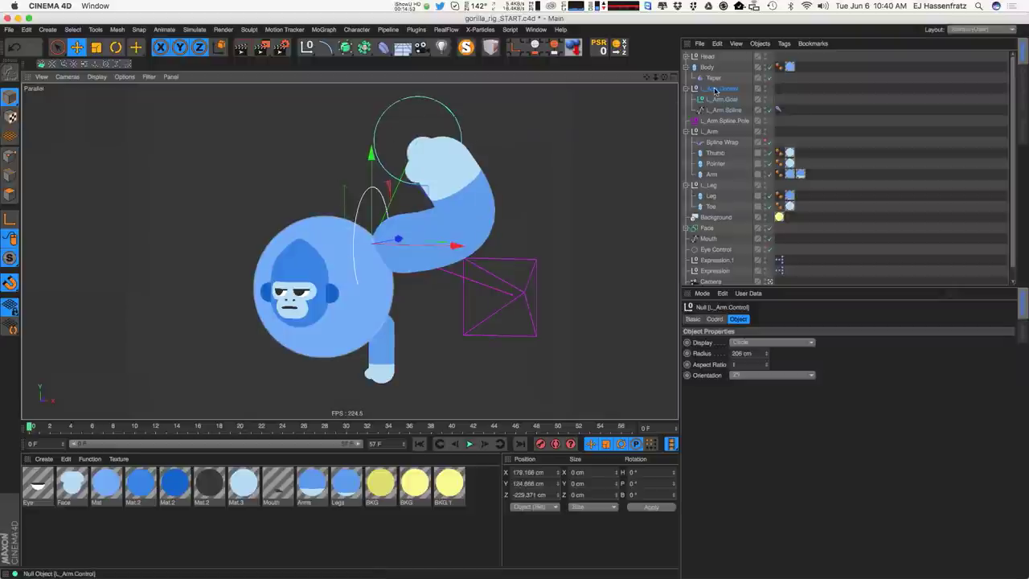
{"action": "left_click", "coordinate": [715, 319]}
{"action": "left_click", "coordinate": [692, 319]}
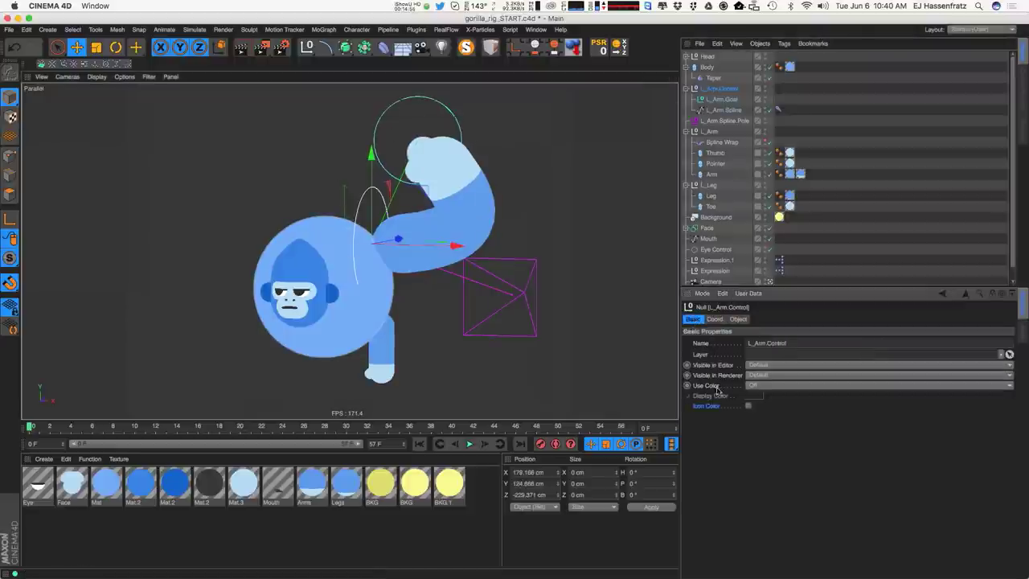
{"action": "left_click", "coordinate": [753, 395]}
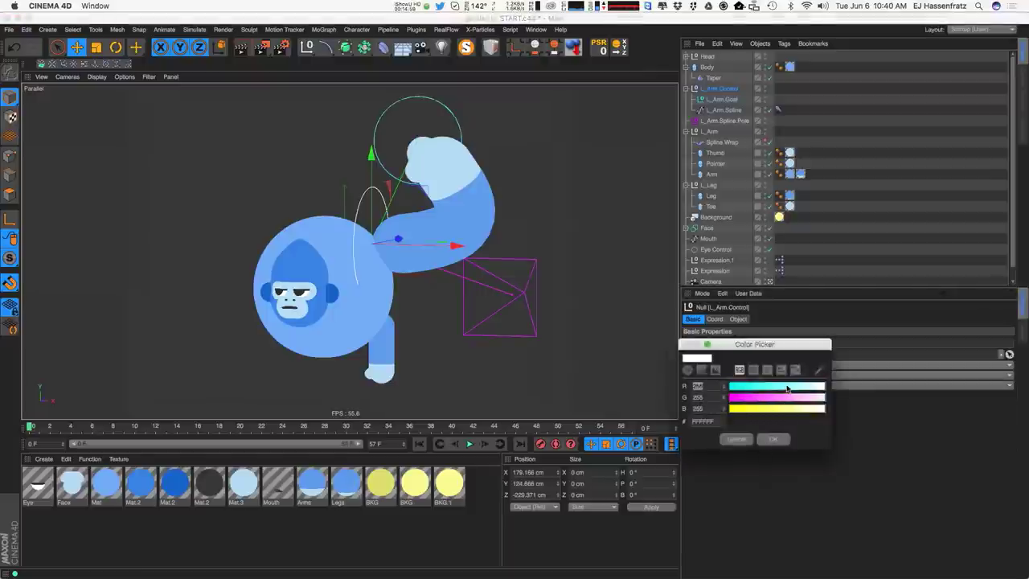
{"action": "left_click_drag", "start_coordinate": [791, 387], "coordinate": [744, 387]}
{"action": "mouse_move", "coordinate": [796, 399]}
{"action": "left_mouse_down"}
{"action": "mouse_move", "coordinate": [754, 399]}
{"action": "mouse_move", "coordinate": [788, 399]}
{"action": "left_mouse_up"}
{"action": "left_click_drag", "start_coordinate": [815, 409], "coordinate": [834, 392]}
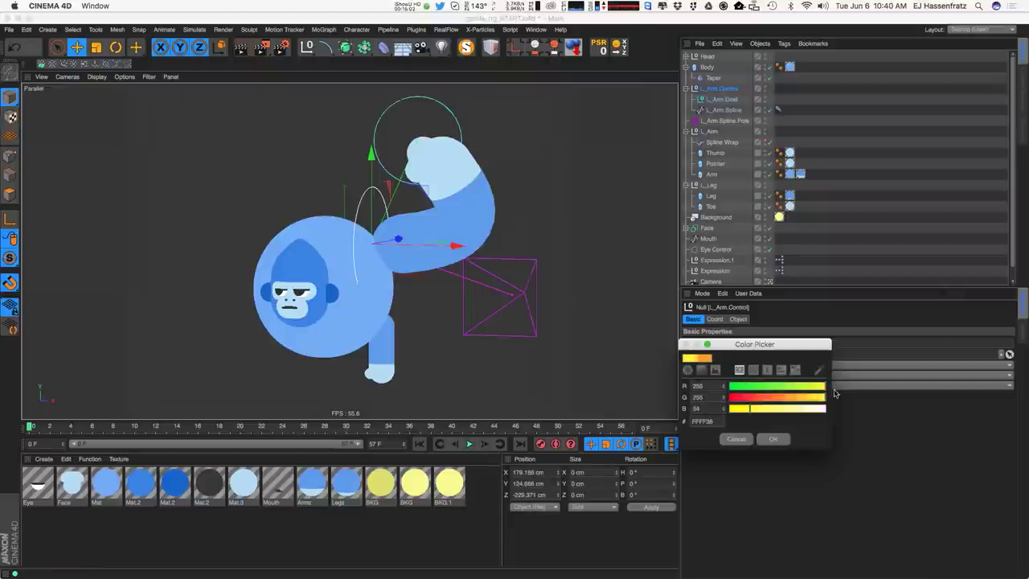
{"action": "left_click", "coordinate": [771, 441]}
{"action": "left_click", "coordinate": [876, 276]}
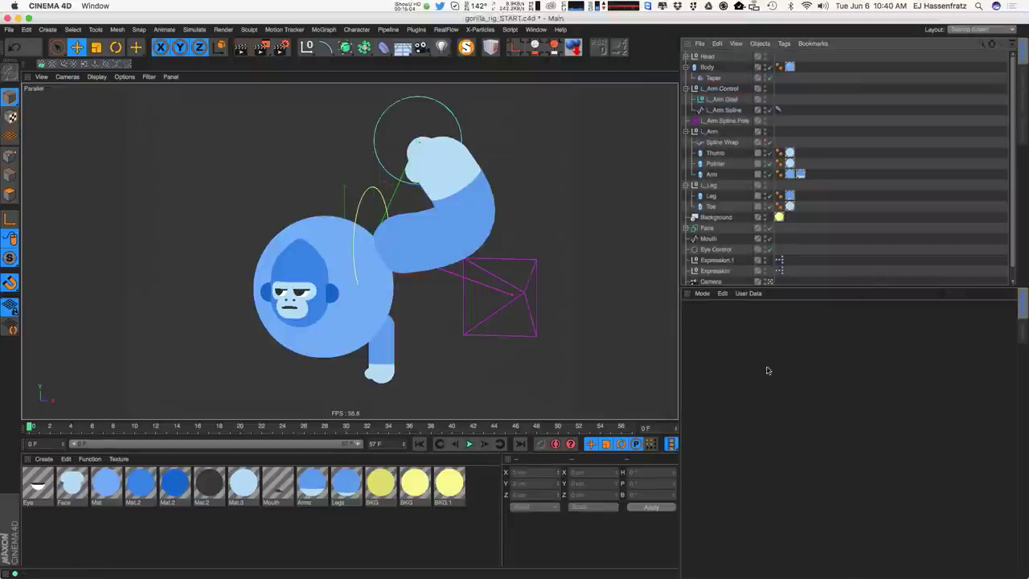
Check the display and icon colors of L_Arm.Control, L_Arm.Goal and L_Arm.Spline.Pole by selecting each null.
{"action": "left_click", "coordinate": [694, 88]}
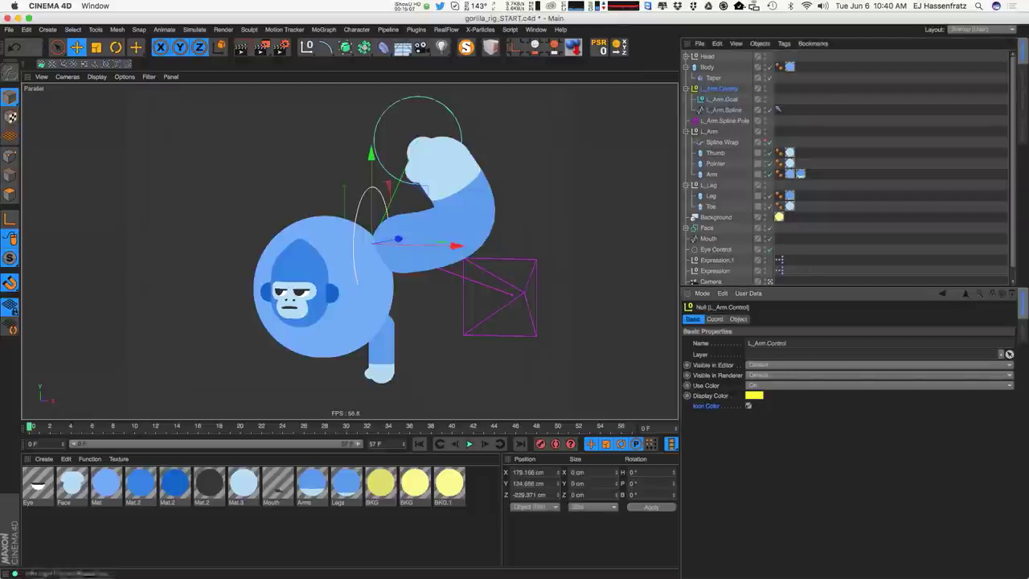
{"action": "left_click", "coordinate": [812, 242]}
{"action": "left_click", "coordinate": [716, 91]}
{"action": "left_click", "coordinate": [723, 101]}
{"action": "left_click", "coordinate": [716, 122]}
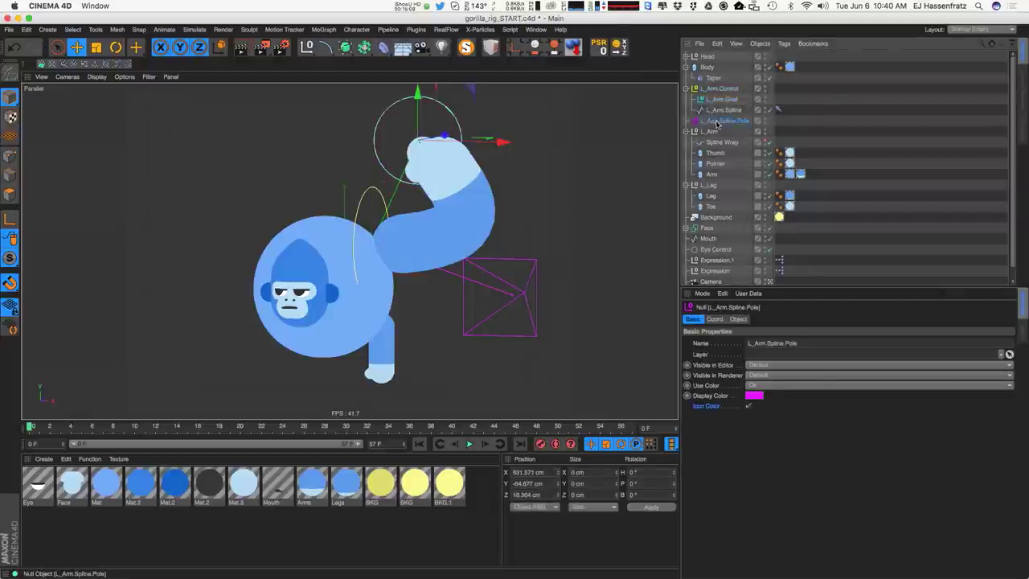
{"action": "left_click", "coordinate": [719, 88]}
{"action": "left_click", "coordinate": [722, 99]}
{"action": "left_click", "coordinate": [720, 88]}
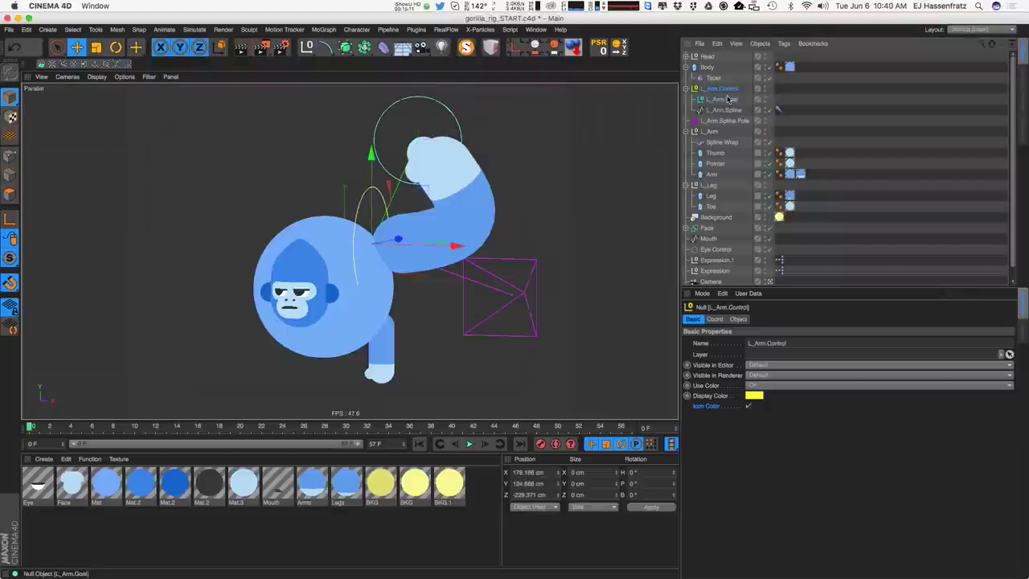
Adjust the height of the L_Arm.Spline.Pole null behind the elbow to refine the arm's bend.
{"action": "left_click", "coordinate": [711, 123]}
{"action": "mouse_move", "coordinate": [569, 236]}
{"action": "left_mouse_down"}
{"action": "mouse_move", "coordinate": [597, 180]}
{"action": "mouse_move", "coordinate": [566, 248]}
{"action": "left_mouse_up"}
{"action": "left_click_drag", "start_coordinate": [466, 261], "coordinate": [387, 260], "text": "alt"}
{"action": "left_click_drag", "start_coordinate": [539, 251], "coordinate": [540, 222]}
{"action": "left_click_drag", "start_coordinate": [409, 256], "coordinate": [472, 259], "text": "alt"}
Lower the L_Arm.Goal null to about X 330, Y -497, Z -56 cm so the hand hangs beside the body.
{"action": "left_click", "coordinate": [384, 145]}
{"action": "left_click_drag", "start_coordinate": [410, 218], "coordinate": [319, 225], "text": "alt"}
{"action": "left_click_drag", "start_coordinate": [414, 150], "coordinate": [440, 376]}
{"action": "left_click_drag", "start_coordinate": [466, 282], "coordinate": [555, 278], "text": "alt"}
{"action": "middle_click_drag", "start_coordinate": [555, 278], "coordinate": [514, 213], "text": "alt"}
{"action": "left_click_drag", "start_coordinate": [514, 213], "coordinate": [528, 249], "text": "alt"}
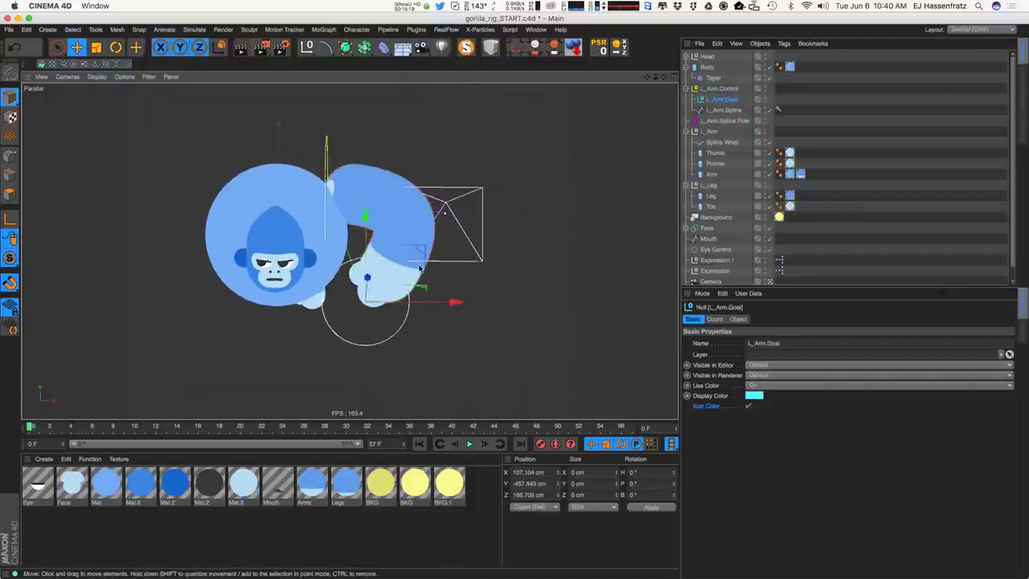
{"action": "left_click_drag", "start_coordinate": [362, 304], "coordinate": [409, 335]}
{"action": "left_click_drag", "start_coordinate": [415, 298], "coordinate": [474, 294], "text": "alt"}
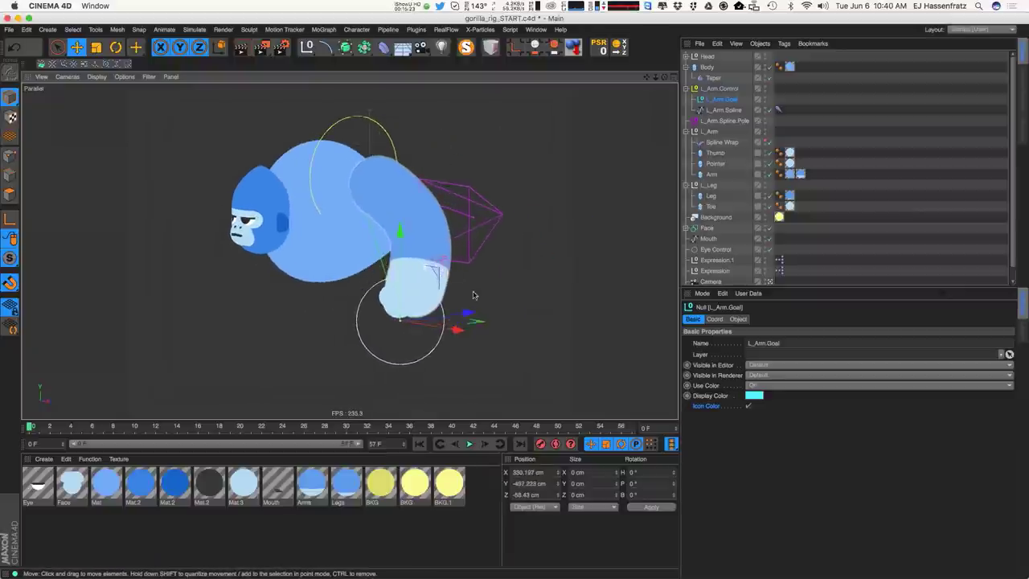
Disable snapping and fine-tune L_Arm.Goal to about X 264, Y -465, Z -106 cm.
{"action": "left_click_drag", "start_coordinate": [398, 340], "coordinate": [378, 283]}
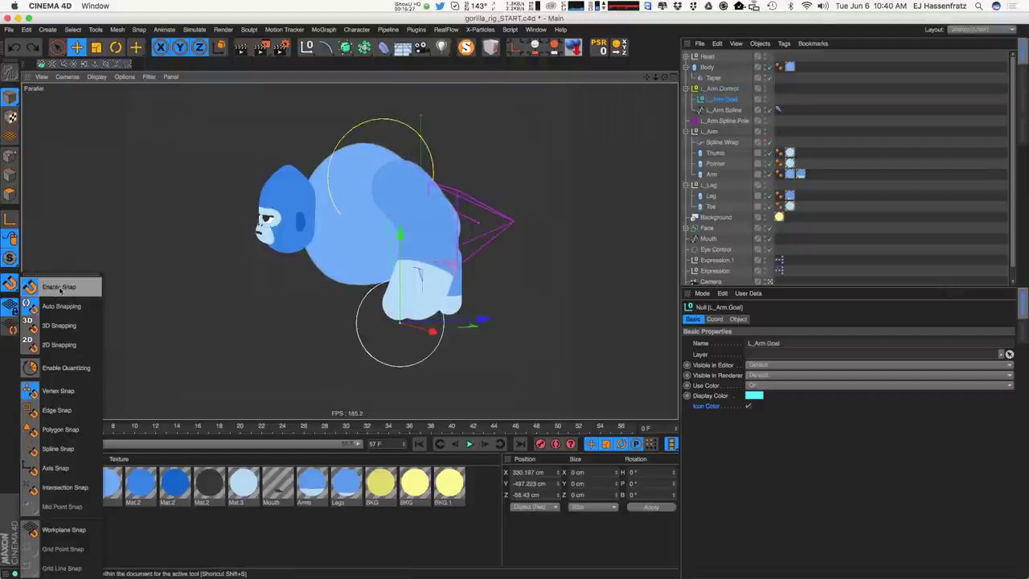
{"action": "left_click", "coordinate": [71, 294]}
{"action": "left_click_drag", "start_coordinate": [261, 309], "coordinate": [366, 247], "text": "alt"}
{"action": "mouse_move", "coordinate": [438, 264]}
{"action": "left_mouse_down"}
{"action": "mouse_move", "coordinate": [422, 245]}
{"action": "mouse_move", "coordinate": [442, 243]}
{"action": "mouse_move", "coordinate": [437, 206]}
{"action": "mouse_move", "coordinate": [421, 245]}
{"action": "mouse_move", "coordinate": [432, 265]}
{"action": "left_mouse_up"}
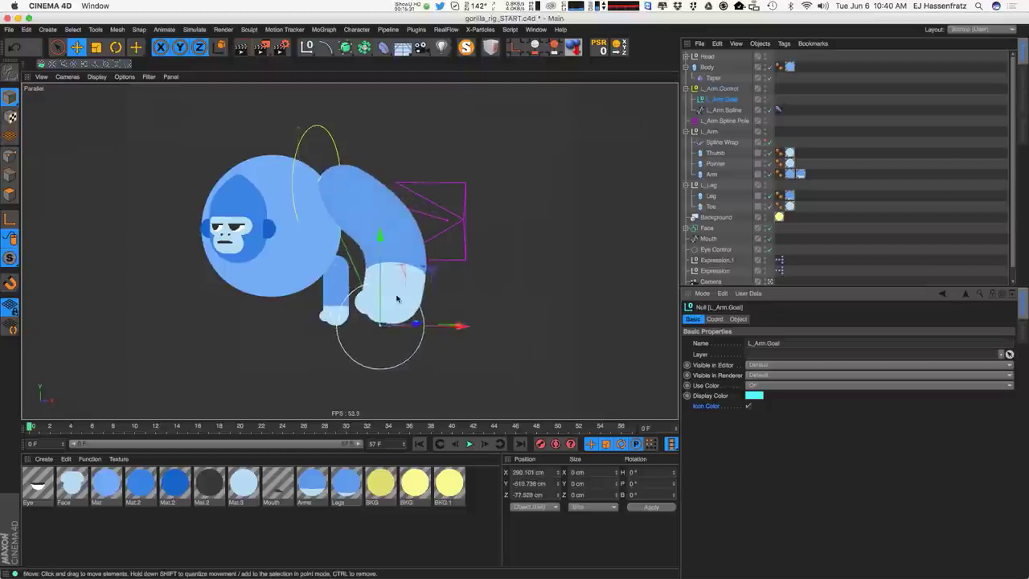
{"action": "left_click_drag", "start_coordinate": [398, 297], "coordinate": [463, 278], "text": "alt"}
{"action": "mouse_move", "coordinate": [434, 282]}
{"action": "left_mouse_down", "text": "alt"}
{"action": "mouse_move", "coordinate": [475, 283]}
{"action": "mouse_move", "coordinate": [455, 284]}
{"action": "left_mouse_up", "text": "alt"}
{"action": "middle_click_drag", "start_coordinate": [380, 288], "coordinate": [449, 295], "text": "alt"}
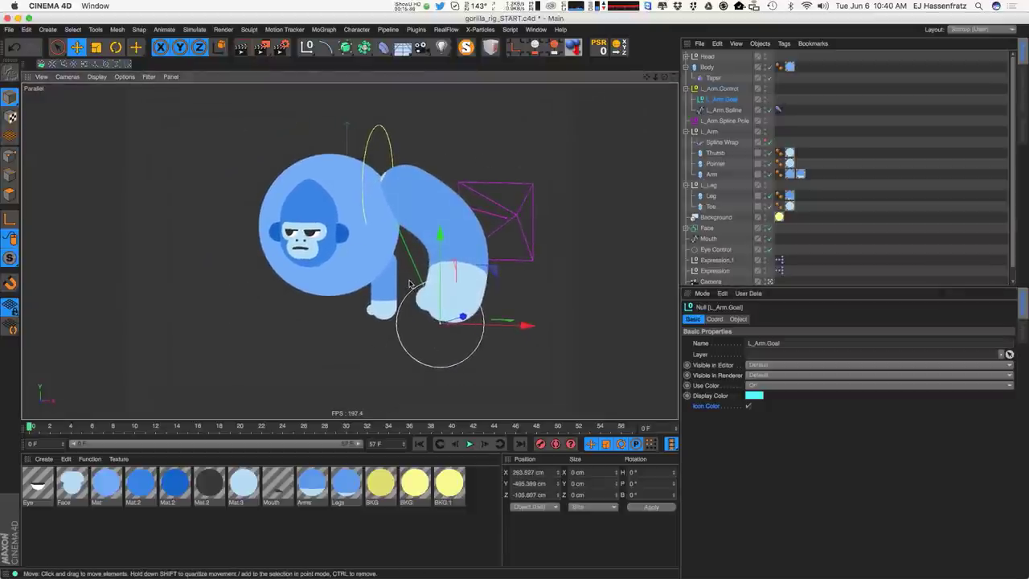
Select the Leg capsule and frame the leg in a full-size Right view.
{"action": "left_click", "coordinate": [387, 307]}
{"action": "left_click_drag", "start_coordinate": [397, 267], "coordinate": [212, 263], "text": "alt"}
{"action": "middle_click", "coordinate": [552, 244]}
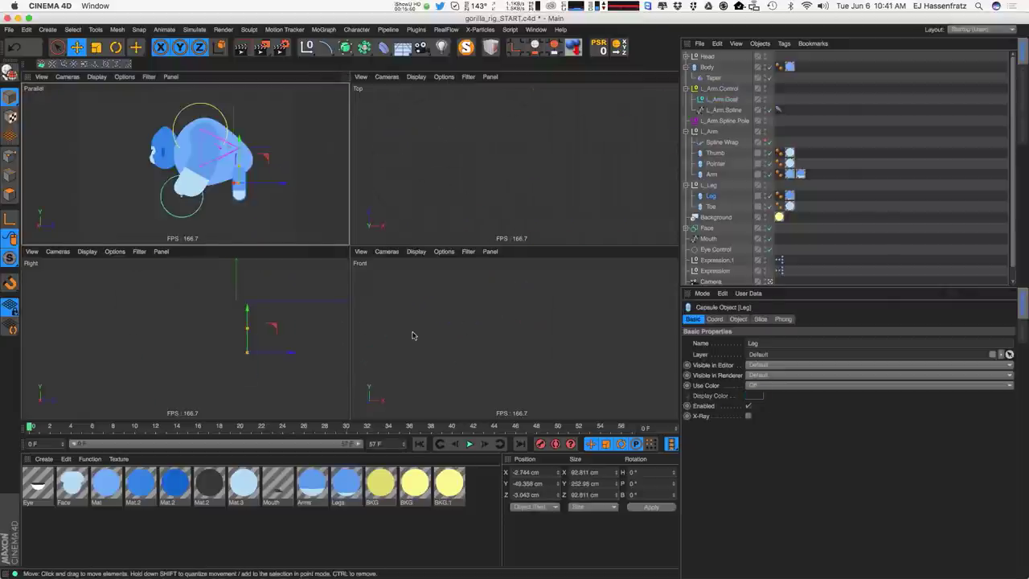
{"action": "left_click", "coordinate": [345, 252]}
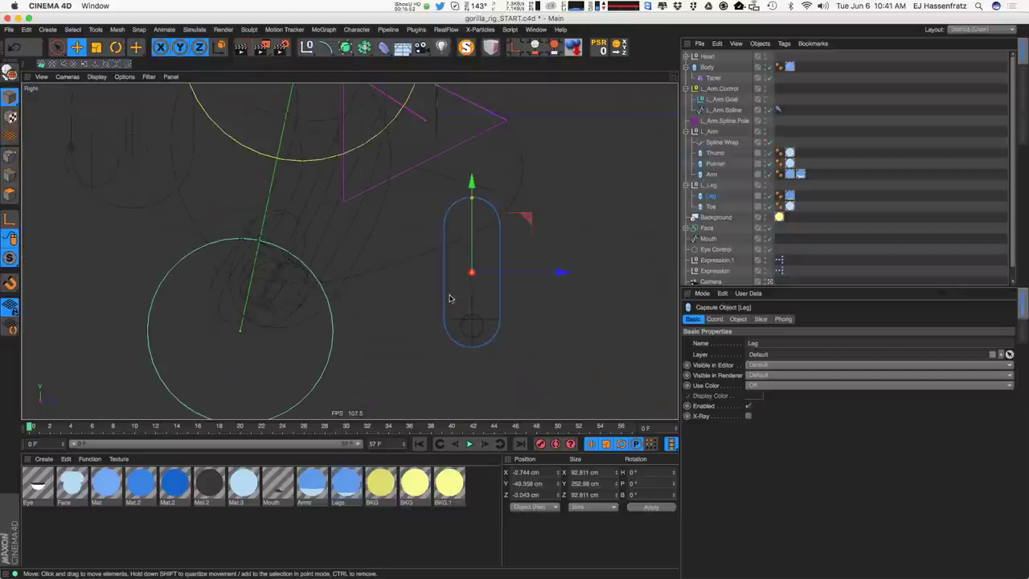
{"action": "middle_click_drag", "start_coordinate": [544, 264], "coordinate": [436, 284], "text": "alt"}
{"action": "right_click_drag", "start_coordinate": [437, 284], "coordinate": [408, 328], "text": "alt"}
{"action": "middle_click_drag", "start_coordinate": [408, 328], "coordinate": [395, 336], "text": "alt"}
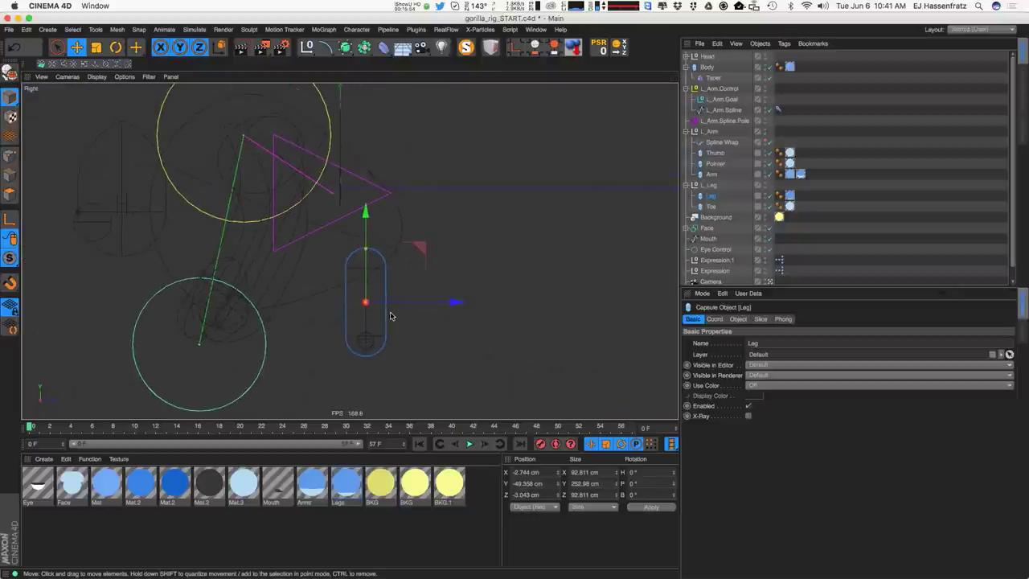
Collapse L_Arm and group all objects from L_Arm.Control through L_Arm under a new null.
{"action": "left_click", "coordinate": [686, 132]}
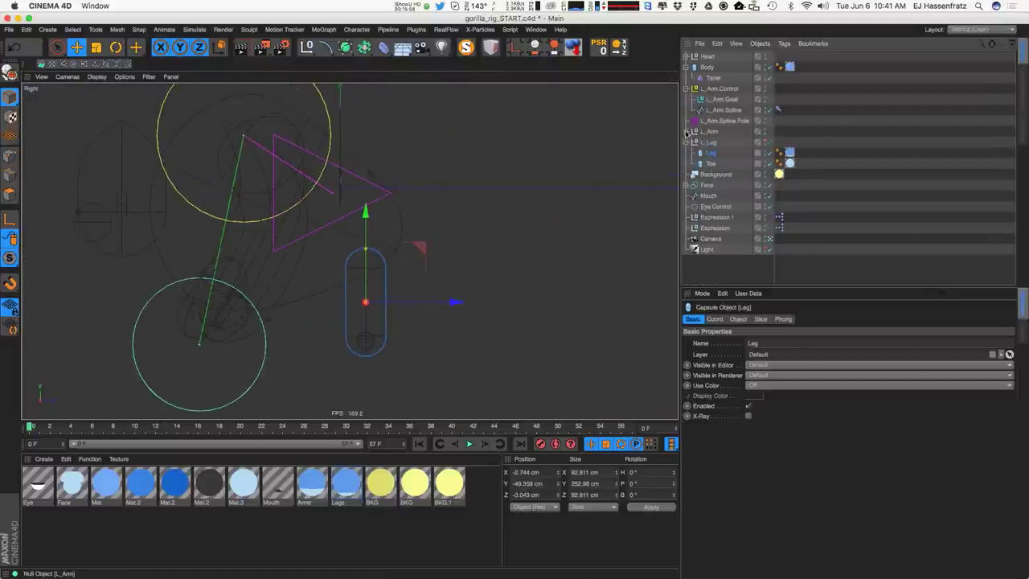
{"action": "left_click", "coordinate": [721, 89]}
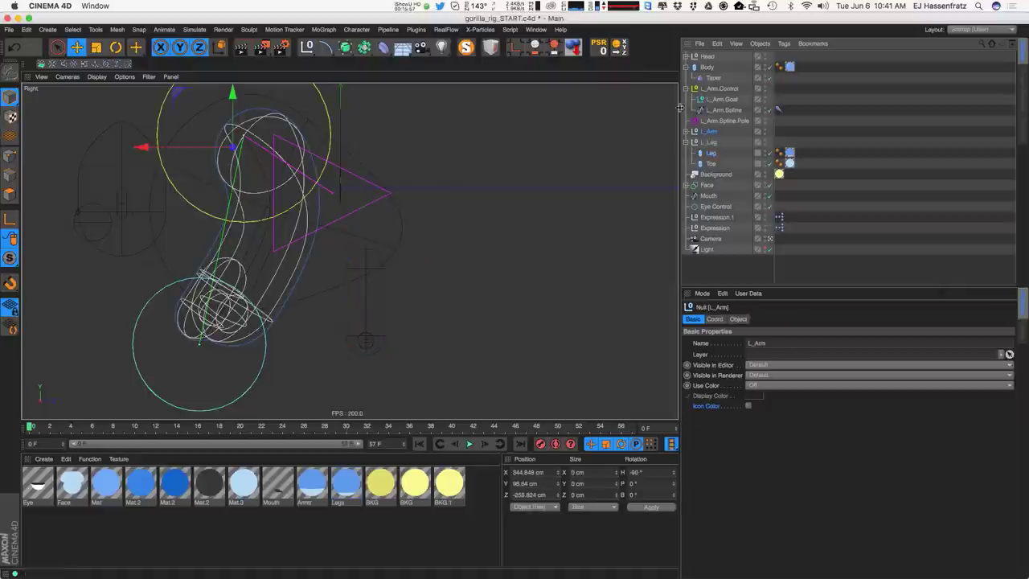
{"action": "left_click", "coordinate": [717, 132], "text": "shift"}
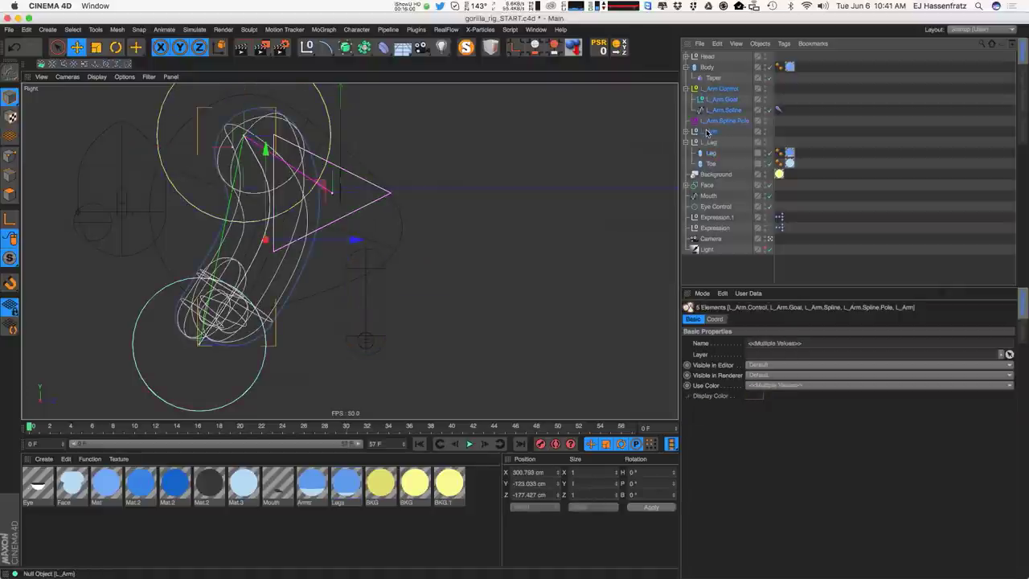
{"action": "right_click", "coordinate": [706, 133]}
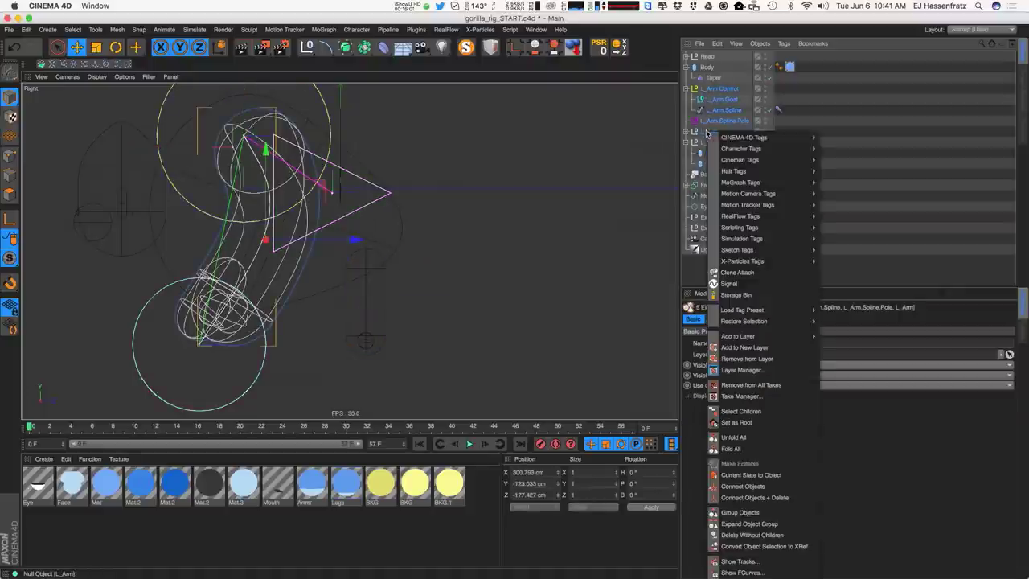
{"action": "left_click", "coordinate": [739, 512]}
{"action": "left_click", "coordinate": [685, 89]}
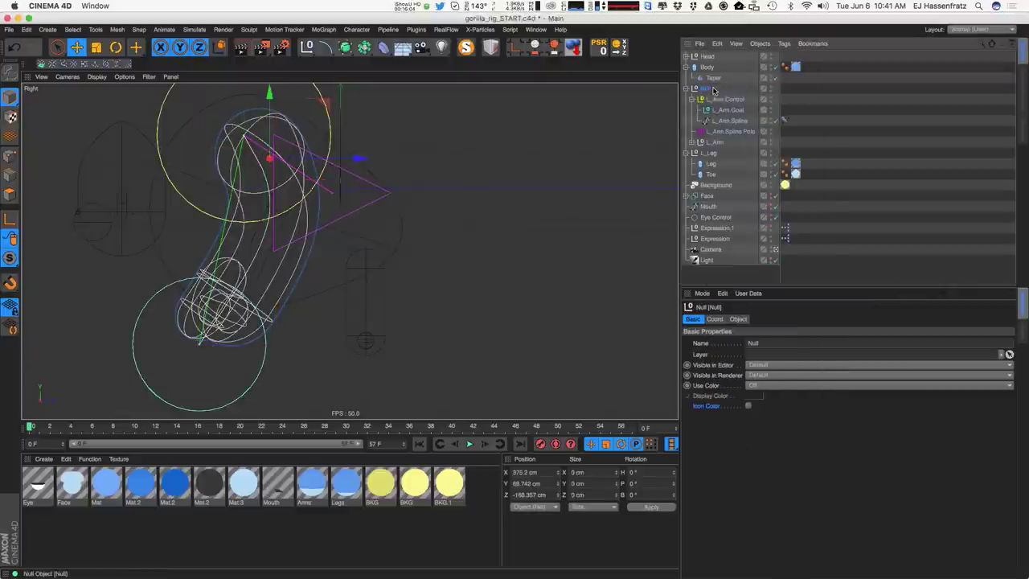
Rename the new arm group null as L_Arm.Group.
{"action": "double_click", "coordinate": [708, 88]}
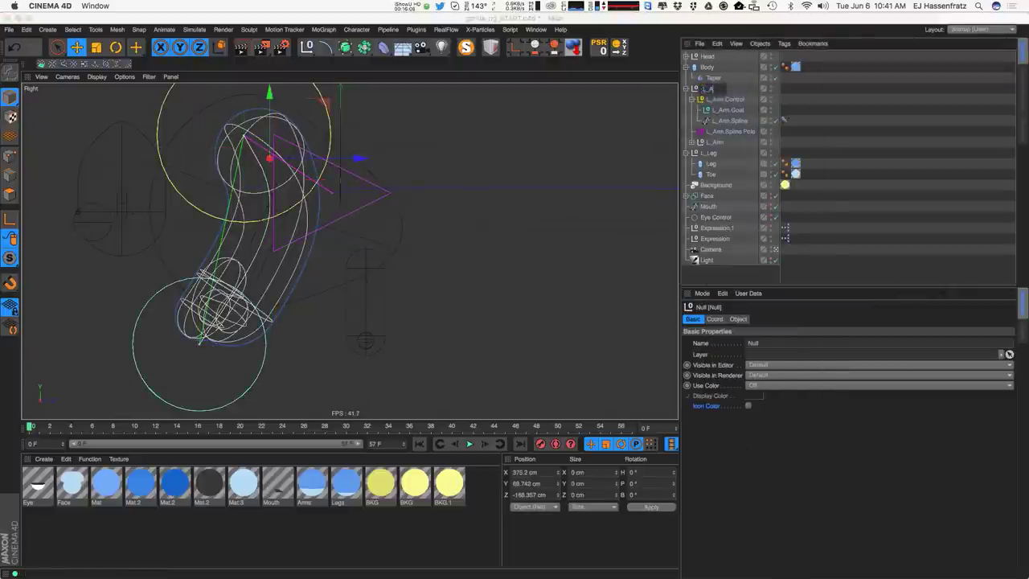
{"action": "type", "text": "L_Arm.Gr"}
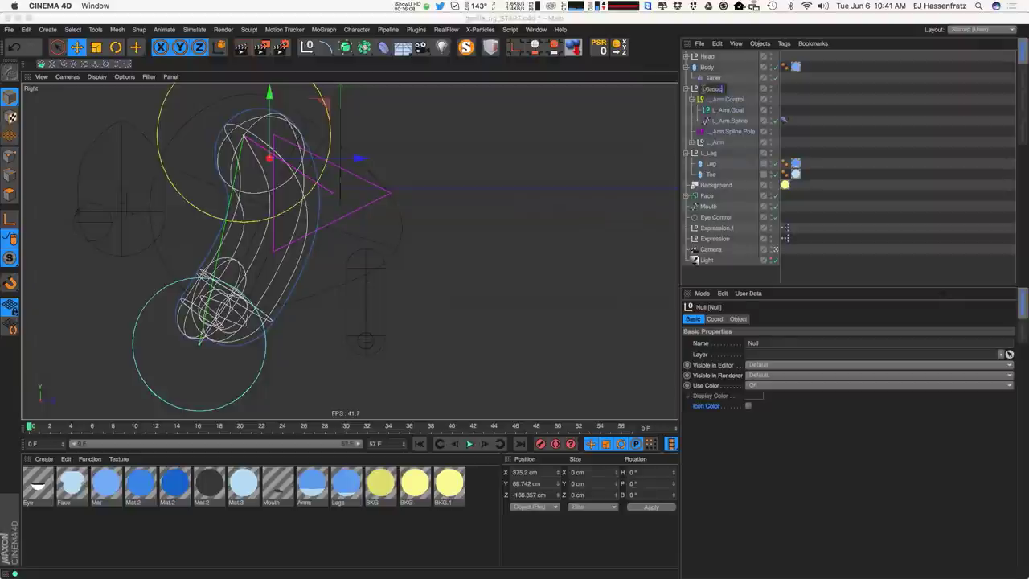
{"action": "type", "text": "oup"}
{"action": "key", "text": "Return"}
Draw a three-point spline with the Pen tool from the top of the leg to its bottom, with a slight forward bend at the knee.
{"action": "left_click", "coordinate": [711, 153]}
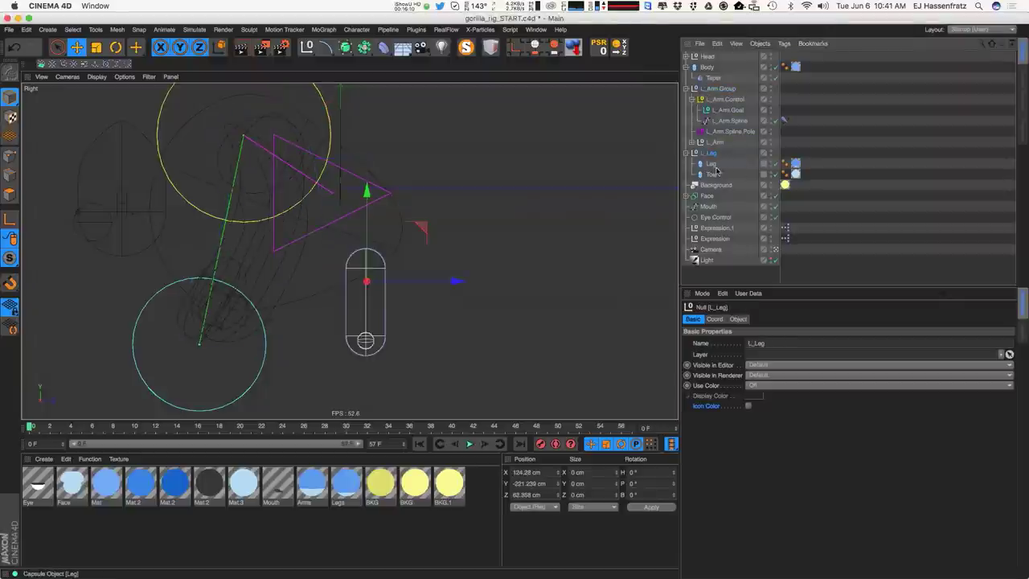
{"action": "left_click", "coordinate": [864, 173]}
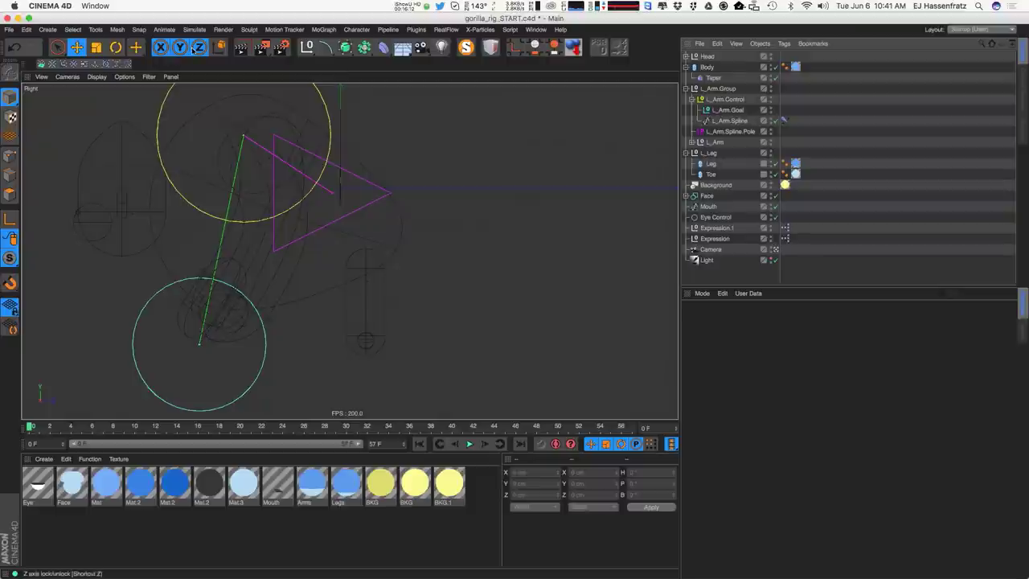
{"action": "left_click", "coordinate": [47, 30]}
{"action": "mouse_move", "coordinate": [52, 57]}
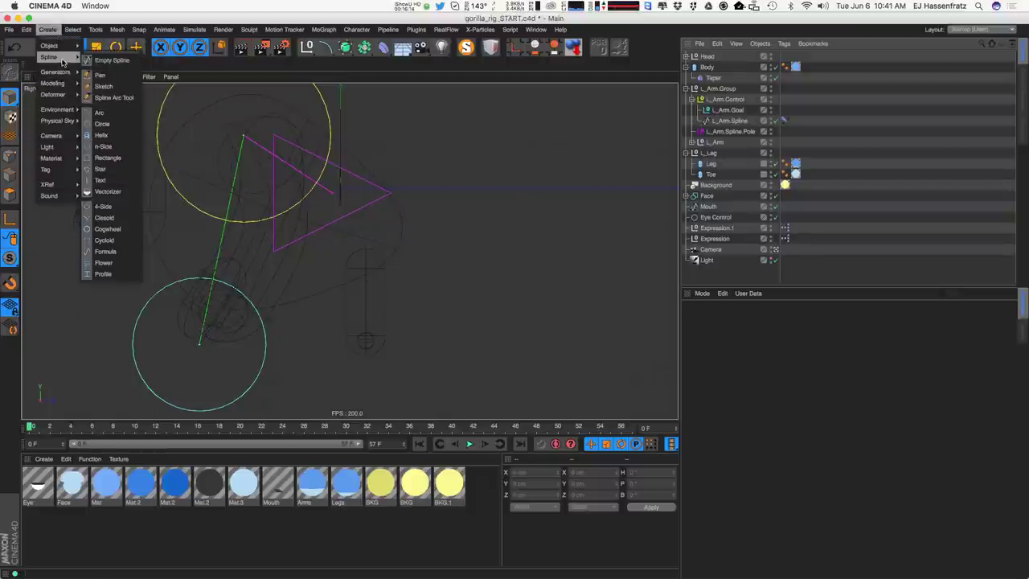
{"action": "left_click", "coordinate": [101, 62]}
{"action": "scroll", "coordinate": [361, 287], "scroll_direction": "up", "scroll_amount": 3}
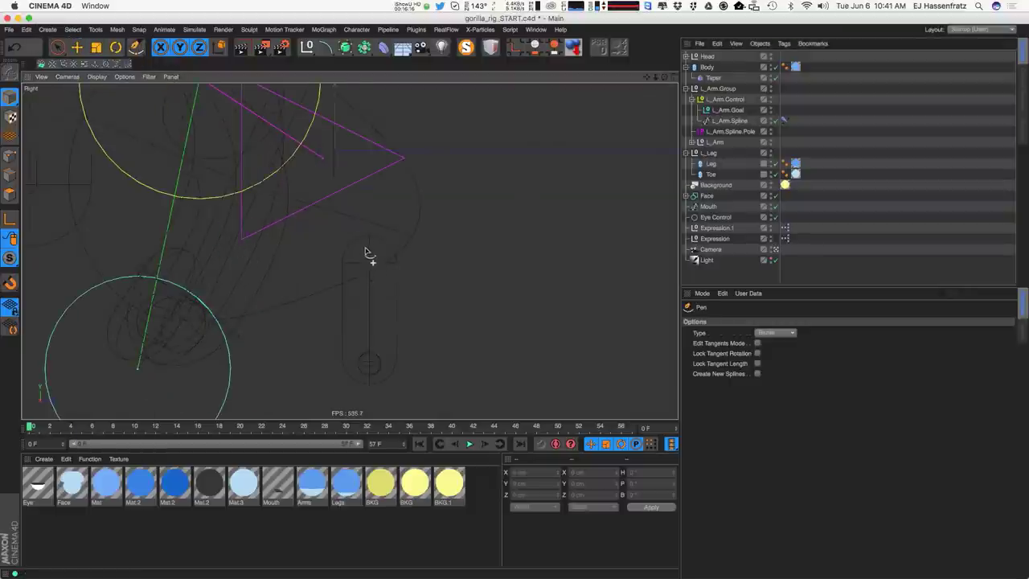
{"action": "left_click", "coordinate": [368, 241]}
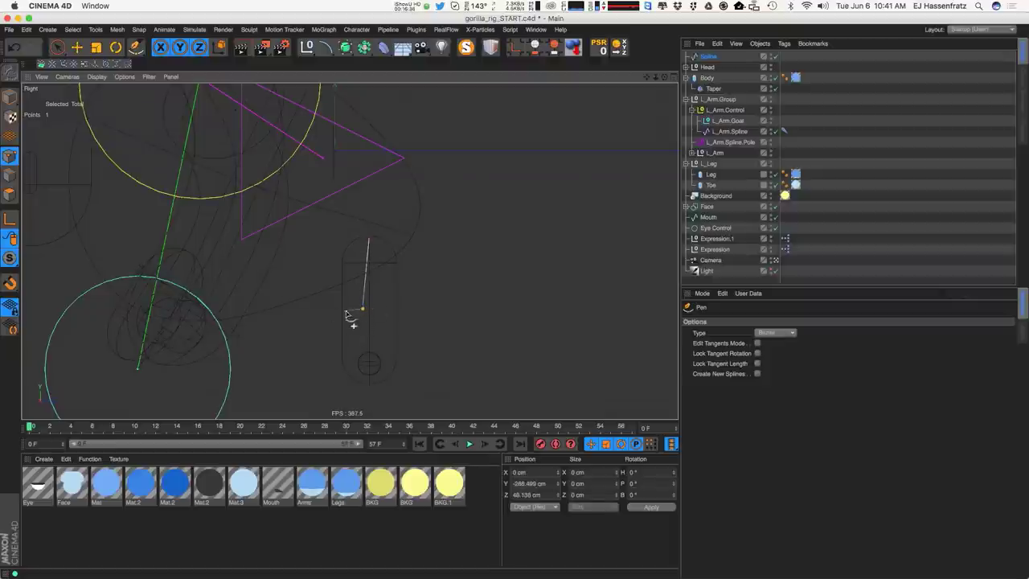
{"action": "left_click", "coordinate": [361, 310]}
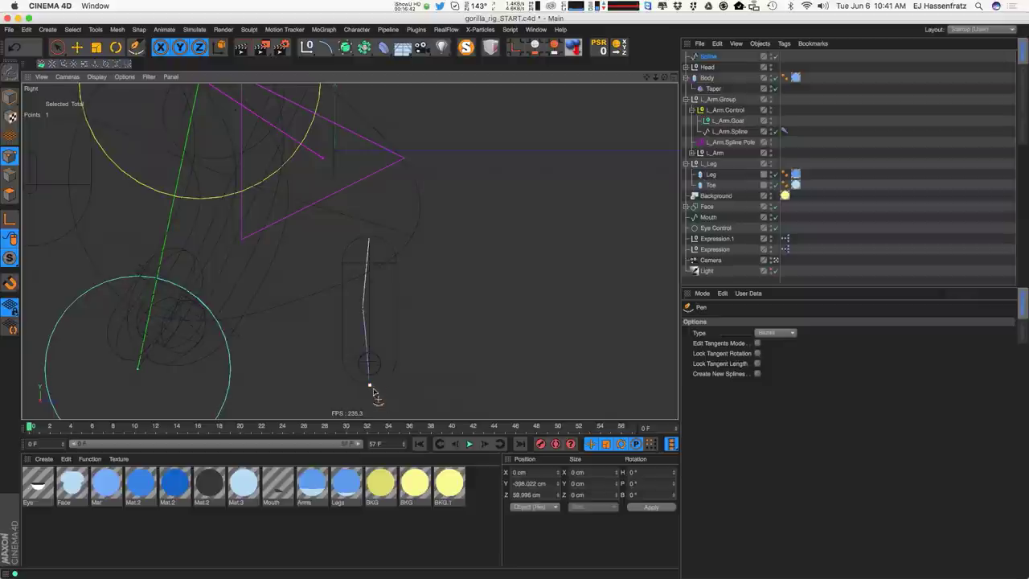
{"action": "key", "text": "e"}
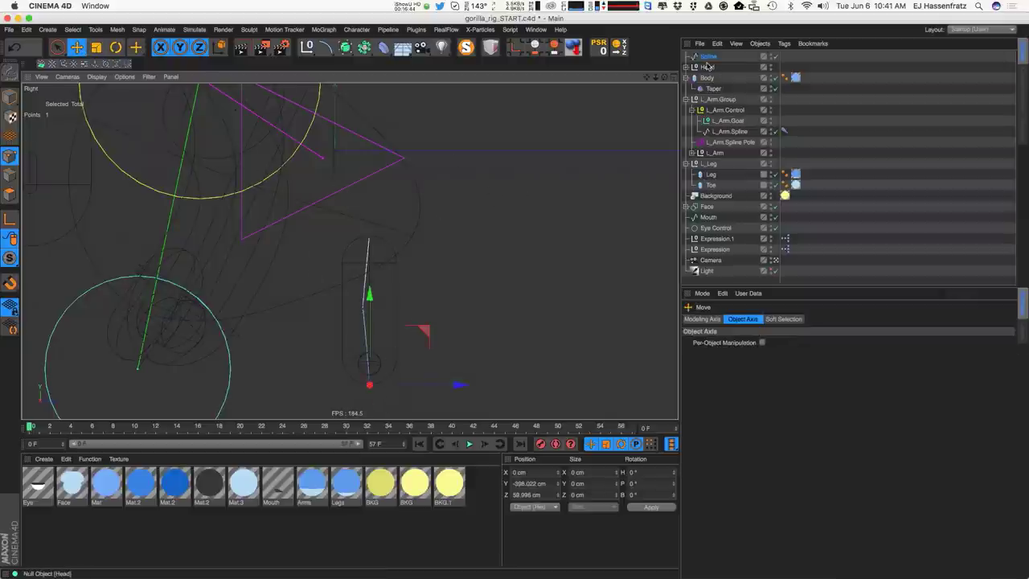
Rename the new leg spline as L_Leg.Spline.
{"action": "left_click", "coordinate": [706, 57]}
{"action": "double_click", "coordinate": [710, 57]}
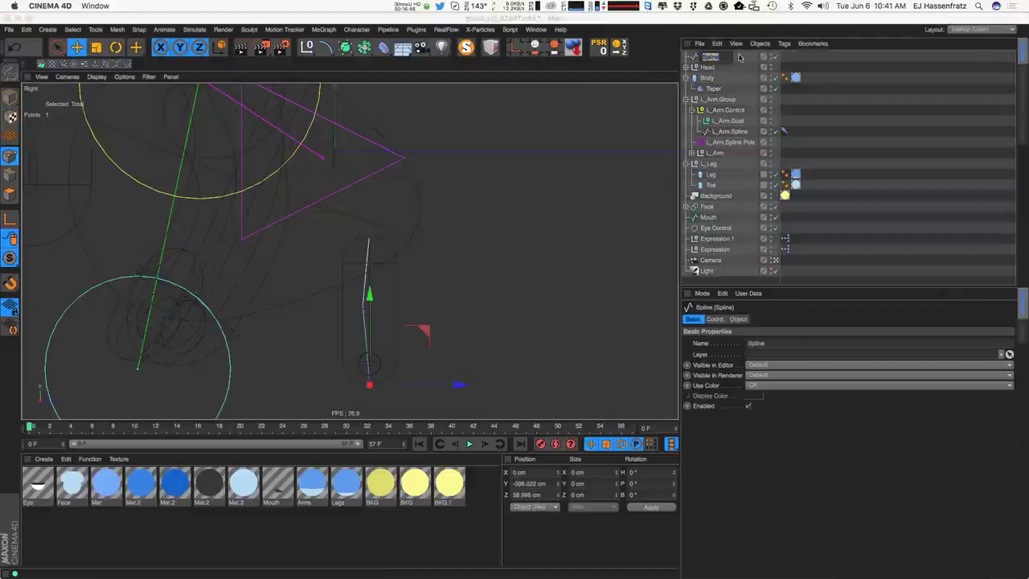
{"action": "type", "text": "L_"}
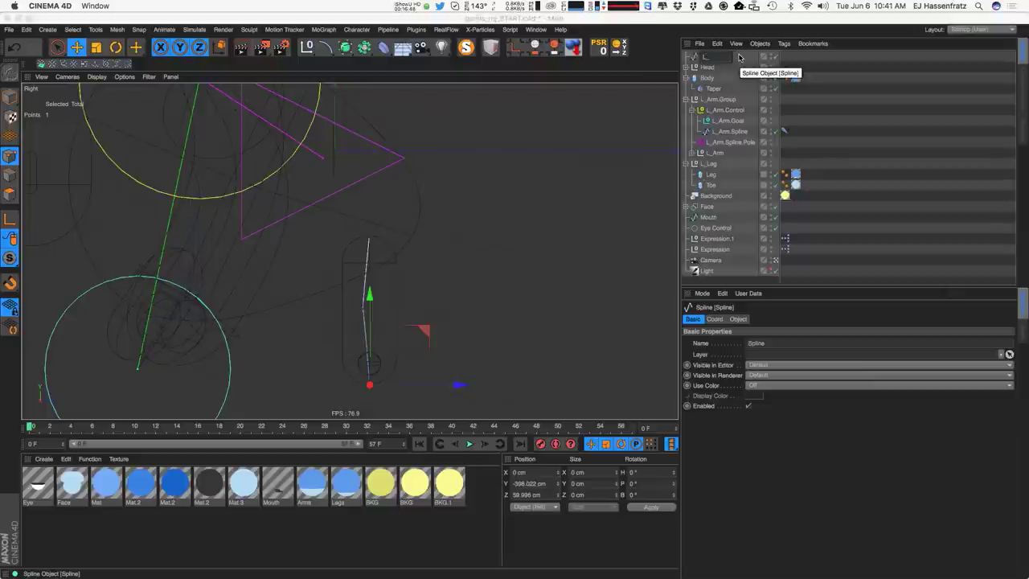
{"action": "type", "text": "Leg.Spline"}
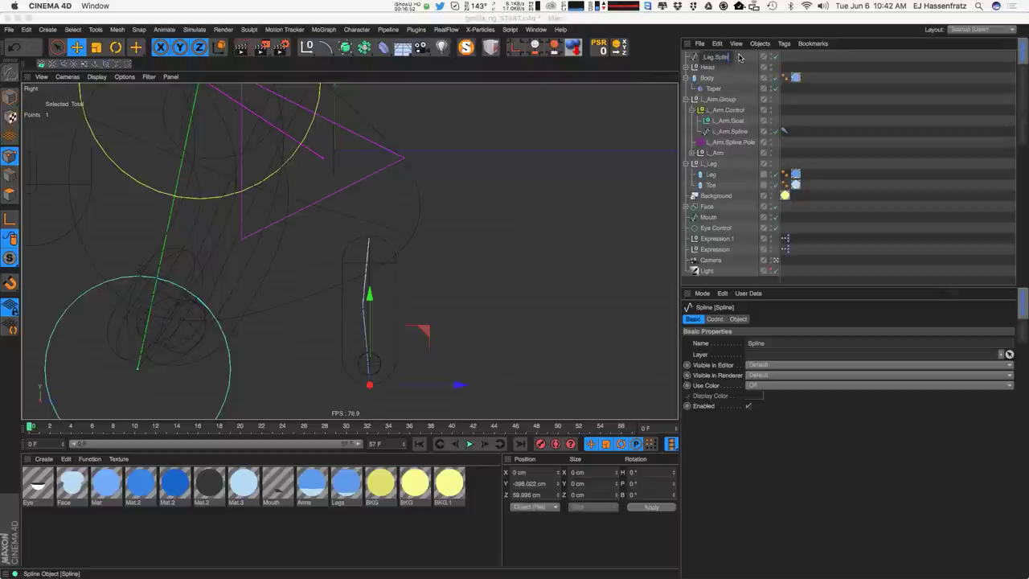
{"action": "key", "text": "Return"}
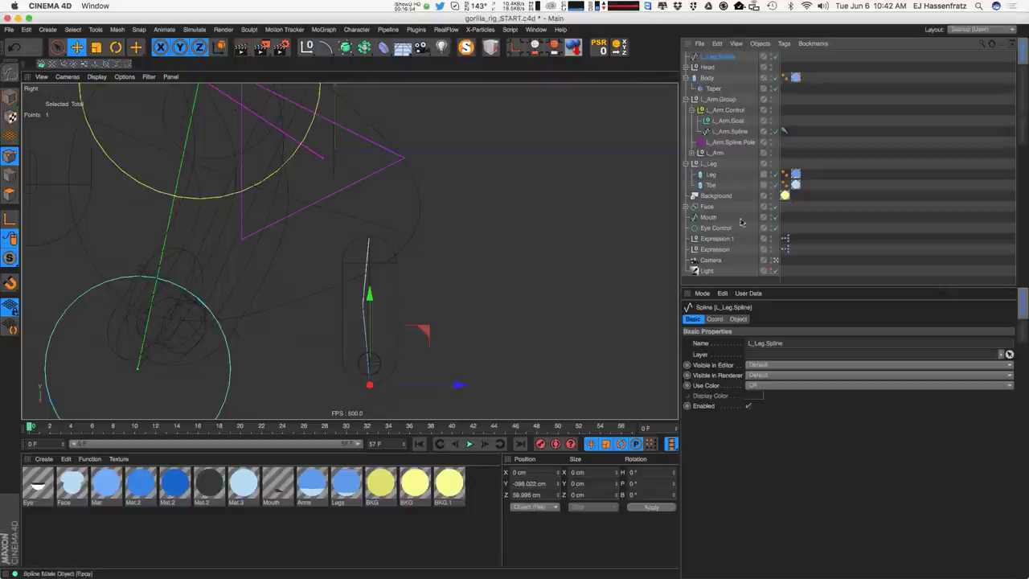
Set the interpolation type of L_Leg.Spline to B-Spline.
{"action": "left_click", "coordinate": [715, 319]}
{"action": "left_click", "coordinate": [738, 319]}
{"action": "left_click", "coordinate": [759, 343]}
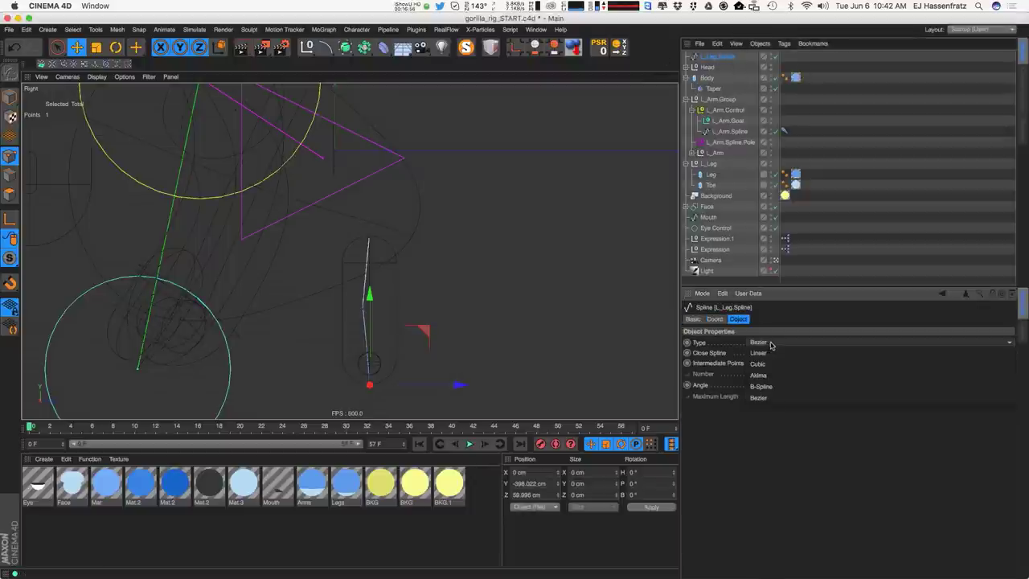
{"action": "left_click", "coordinate": [797, 387]}
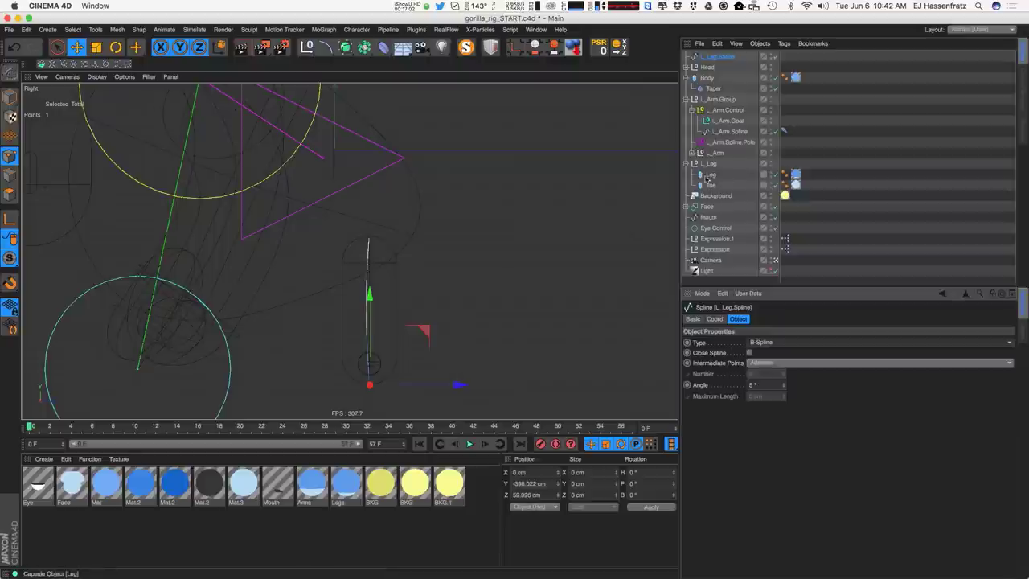
Add a Spline Wrap deformer and place it inside the L_Leg null, above the Leg capsule.
{"action": "left_click", "coordinate": [346, 48]}
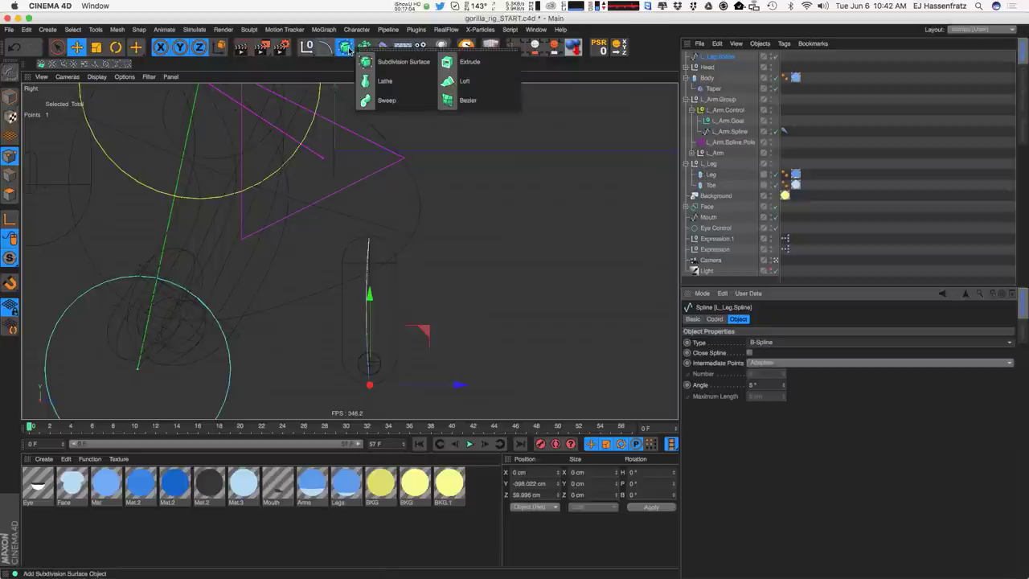
{"action": "left_click", "coordinate": [384, 49]}
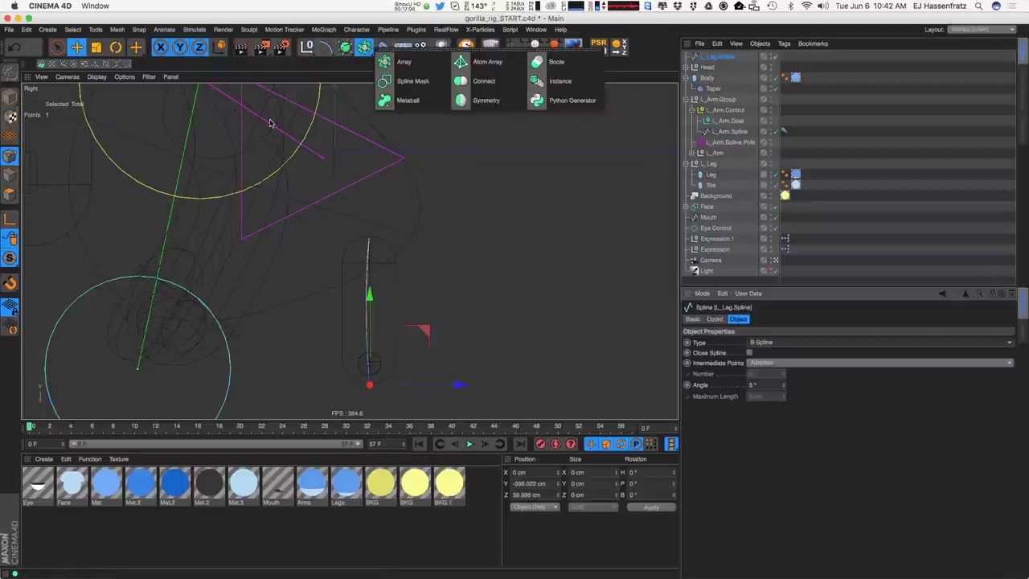
{"action": "left_click", "coordinate": [384, 49]}
{"action": "left_click", "coordinate": [509, 158]}
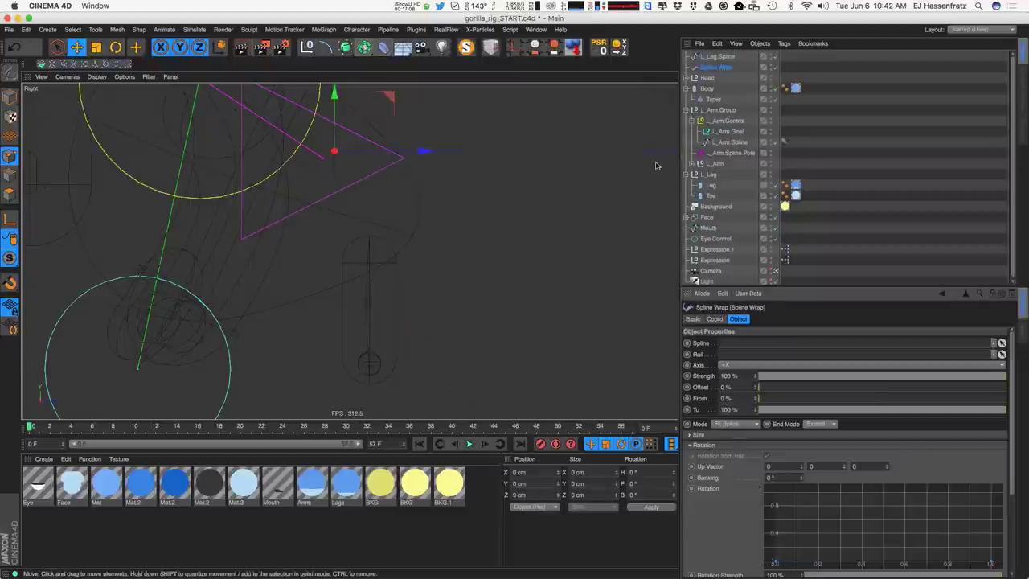
{"action": "left_click_drag", "start_coordinate": [730, 67], "coordinate": [741, 229]}
{"action": "left_click_drag", "start_coordinate": [712, 182], "coordinate": [712, 177]}
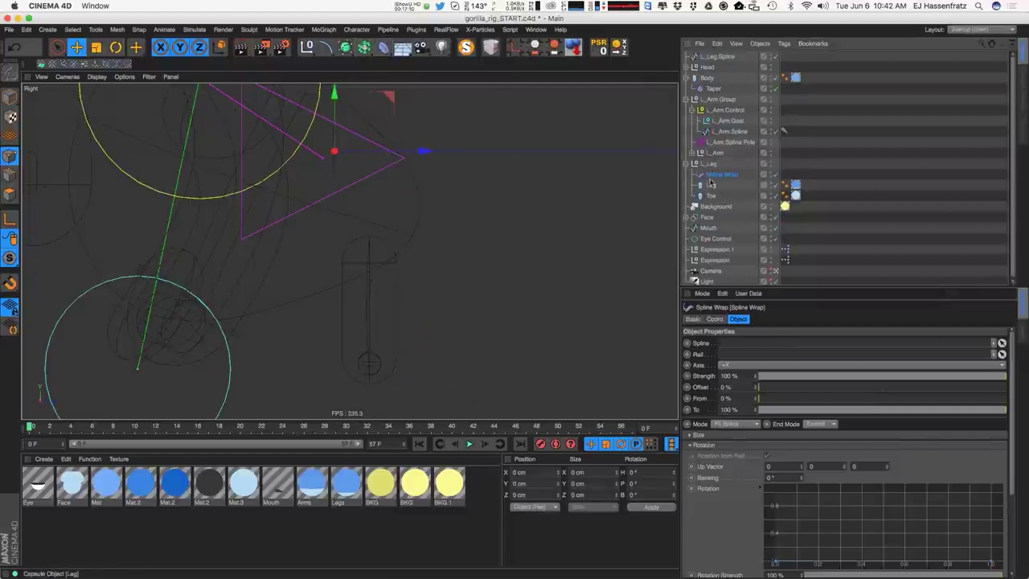
Assign L_Leg.Spline as the spline of the leg's Spline Wrap.
{"action": "left_click", "coordinate": [711, 185]}
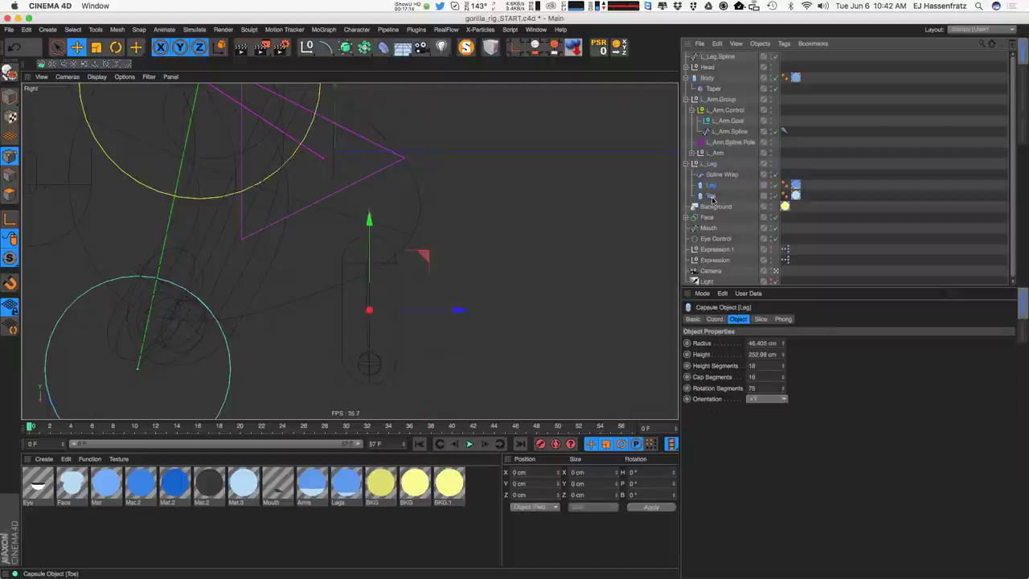
{"action": "left_click", "coordinate": [719, 176]}
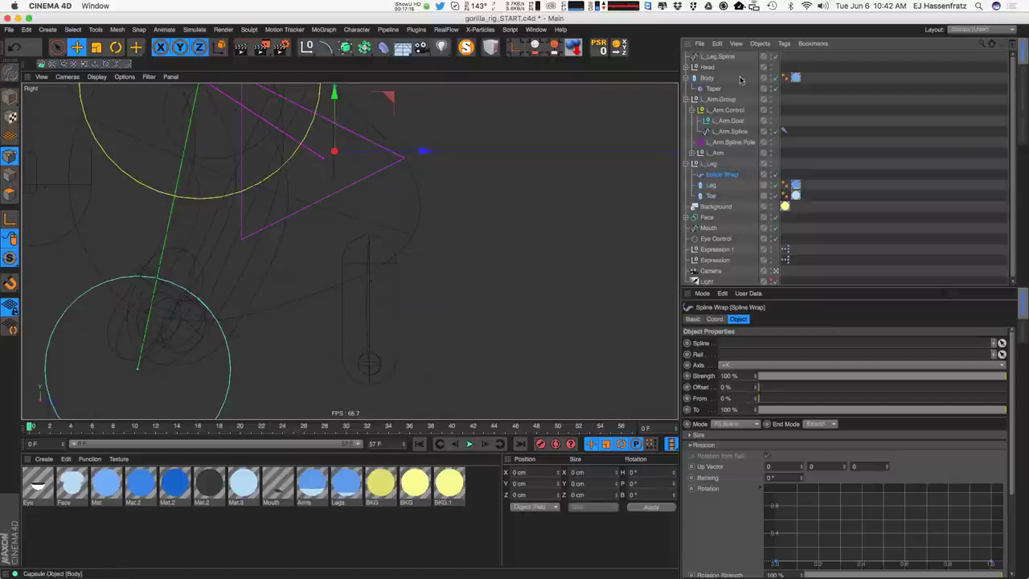
{"action": "left_click_drag", "start_coordinate": [718, 58], "coordinate": [823, 351]}
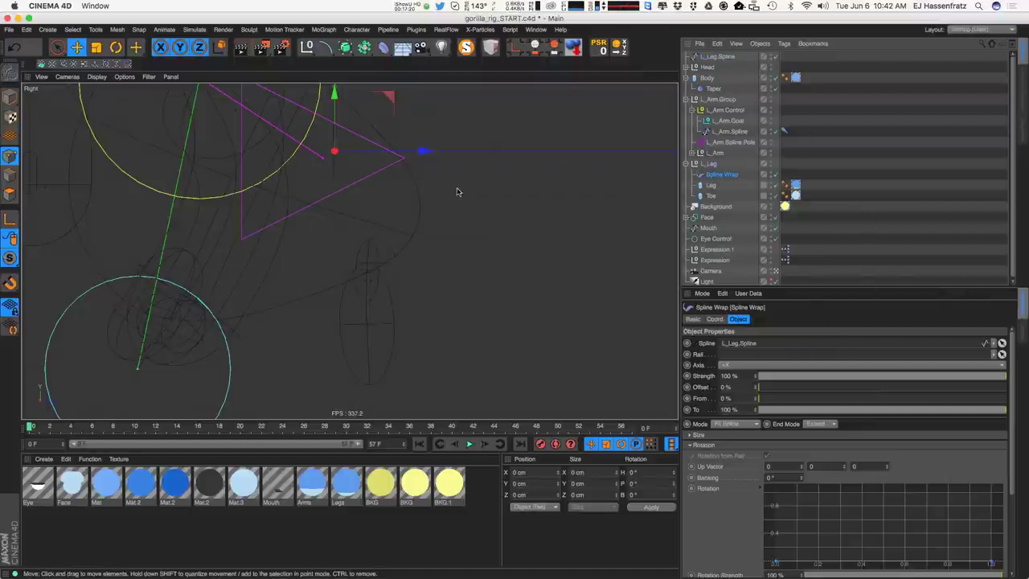
Set the leg Spline Wrap's axis to +Y while viewing the gorilla from the front in the full-size Parallel view.
{"action": "left_click_drag", "start_coordinate": [458, 192], "coordinate": [480, 190], "text": "alt"}
{"action": "key", "text": "shift+super+z"}
{"action": "left_click", "coordinate": [673, 78]}
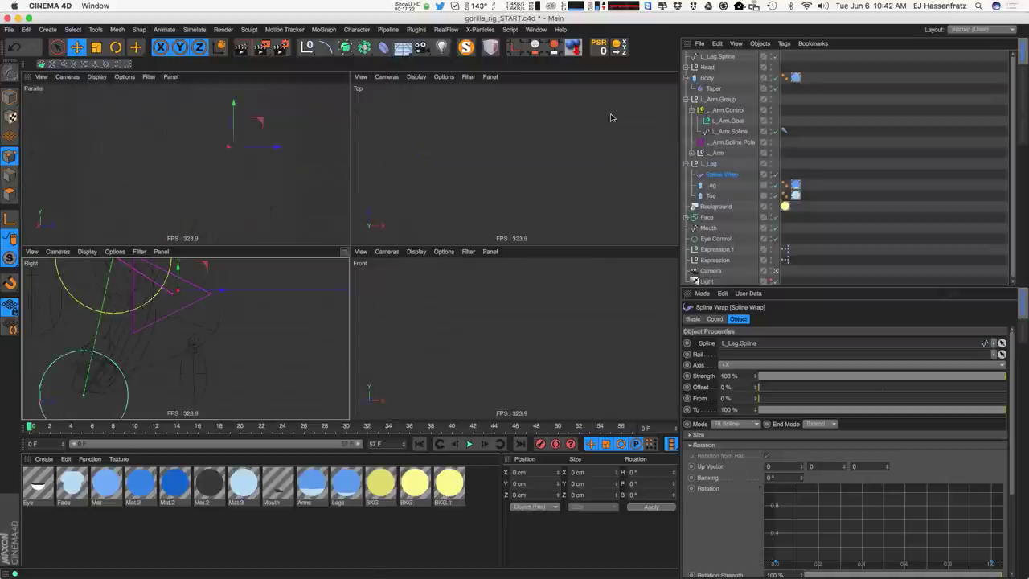
{"action": "left_click", "coordinate": [344, 78]}
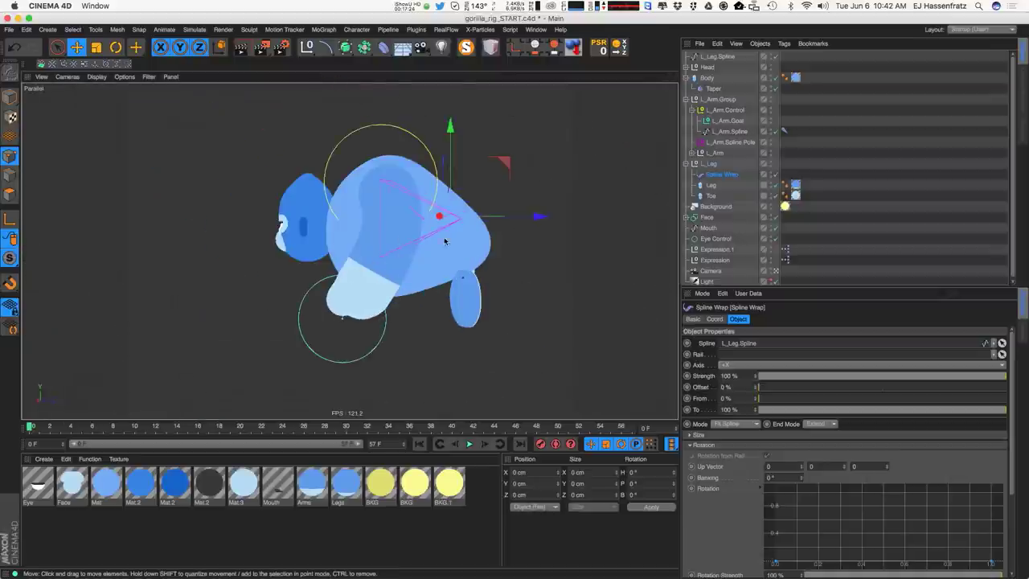
{"action": "left_click_drag", "start_coordinate": [444, 241], "coordinate": [393, 297], "text": "alt"}
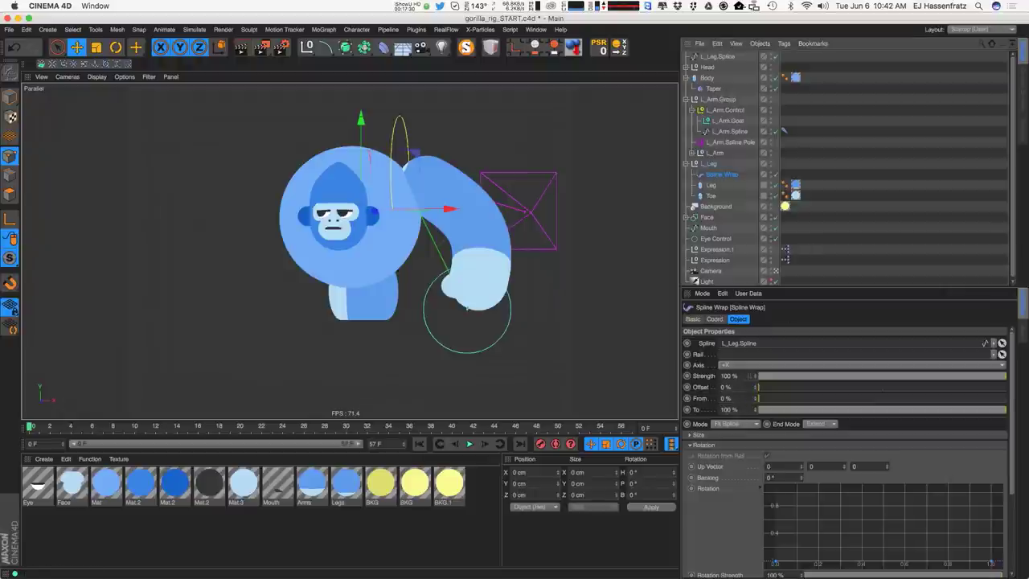
{"action": "left_click", "coordinate": [756, 365]}
{"action": "left_click", "coordinate": [758, 392]}
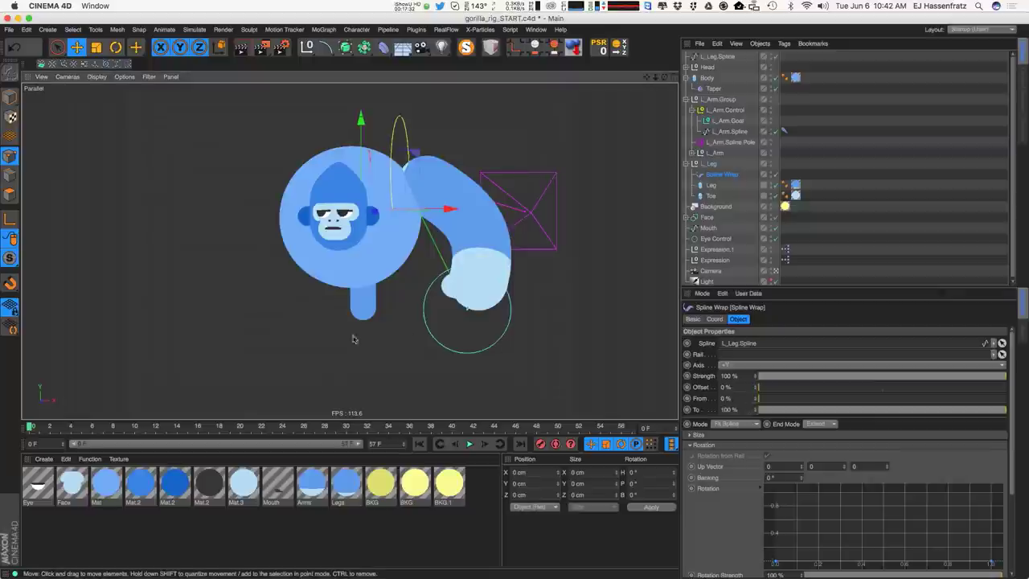
Set the axis of the left leg's Spline Wrap to -Y so the foot points down.
{"action": "left_click_drag", "start_coordinate": [352, 338], "coordinate": [477, 332], "text": "alt"}
{"action": "left_click", "coordinate": [756, 365]}
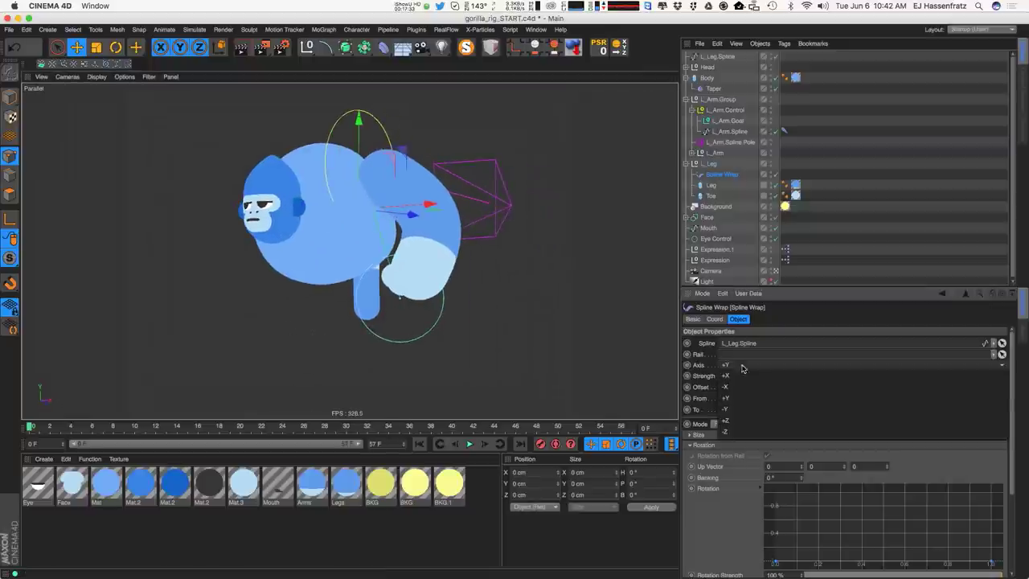
{"action": "left_click", "coordinate": [752, 412]}
{"action": "left_click_drag", "start_coordinate": [337, 322], "coordinate": [436, 275], "text": "alt"}
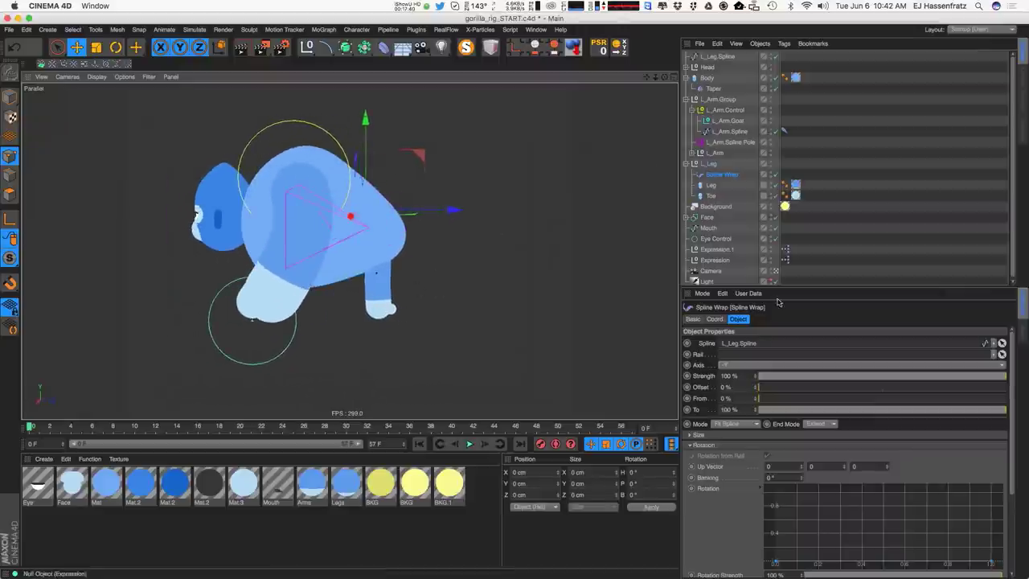
Rotate the wrapped left leg so its toe faces forward by setting the Spline Wrap's banking to -90°.
{"action": "left_click_drag", "start_coordinate": [801, 478], "coordinate": [806, 498]}
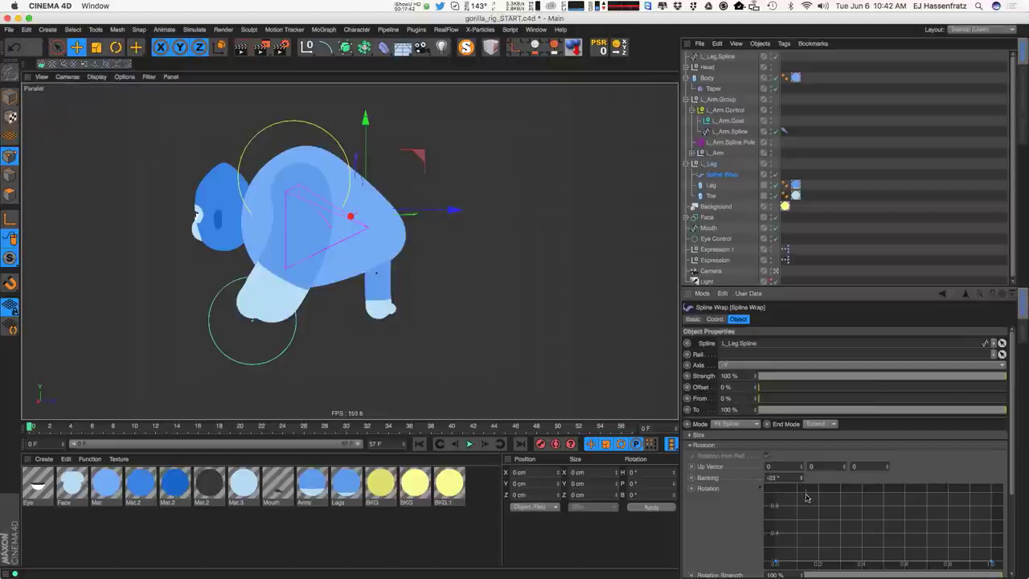
{"action": "left_click_drag", "start_coordinate": [806, 461], "coordinate": [801, 544]}
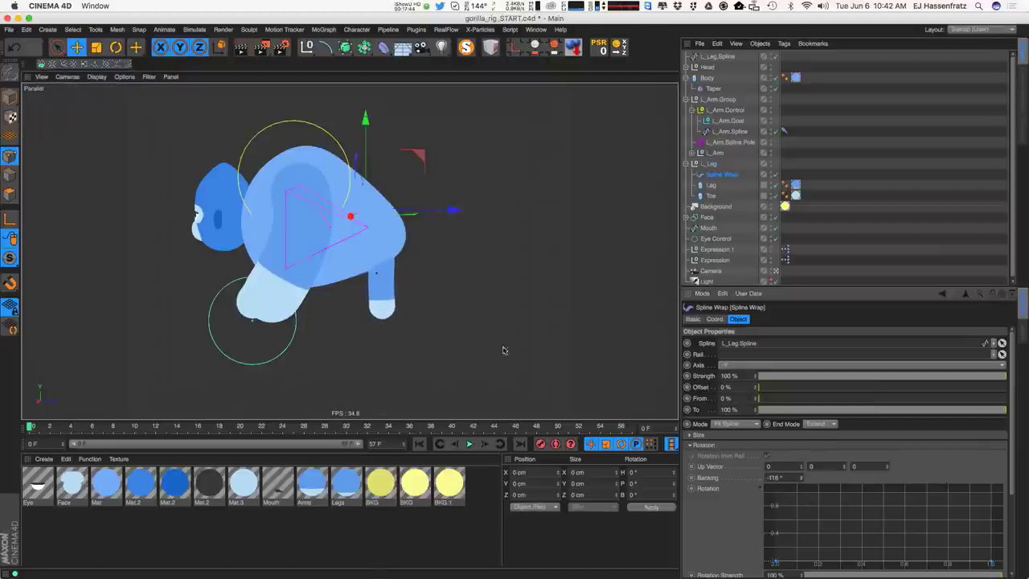
{"action": "left_click_drag", "start_coordinate": [370, 277], "coordinate": [462, 274], "text": "alt"}
{"action": "middle_click_drag", "start_coordinate": [462, 274], "coordinate": [600, 275], "text": "alt"}
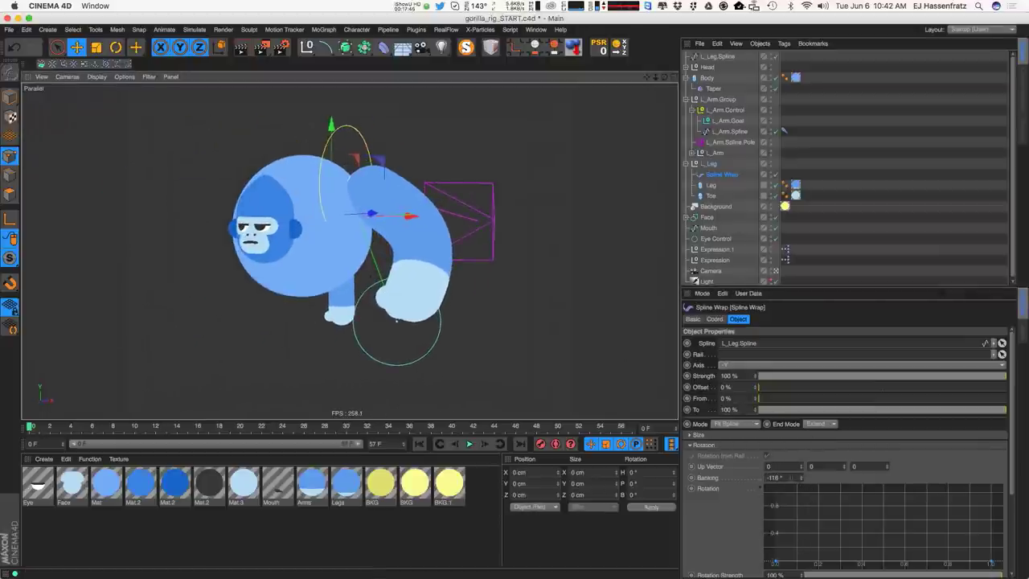
{"action": "double_click", "coordinate": [791, 478]}
{"action": "type", "text": "-90"}
{"action": "mouse_move", "coordinate": [290, 276]}
{"action": "left_mouse_down", "text": "alt"}
{"action": "mouse_move", "coordinate": [3, 279]}
{"action": "mouse_move", "coordinate": [78, 283]}
{"action": "mouse_move", "coordinate": [57, 283]}
{"action": "left_mouse_up", "text": "alt"}
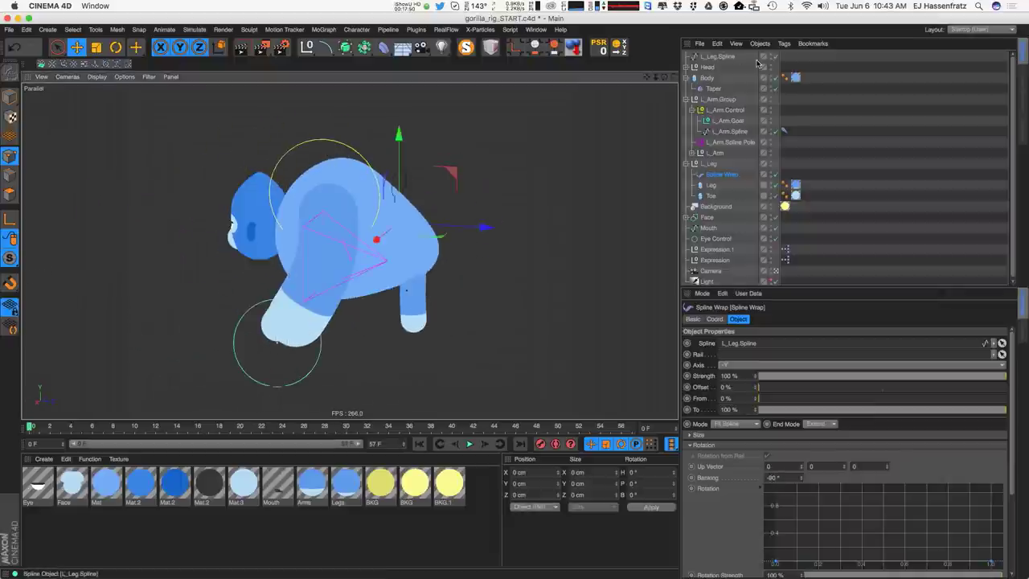
In the four-view layout, move the whole L_Leg.Spline sideways under the gorilla's left side, to about X 97 cm.
{"action": "left_click", "coordinate": [675, 76]}
{"action": "left_click", "coordinate": [707, 58]}
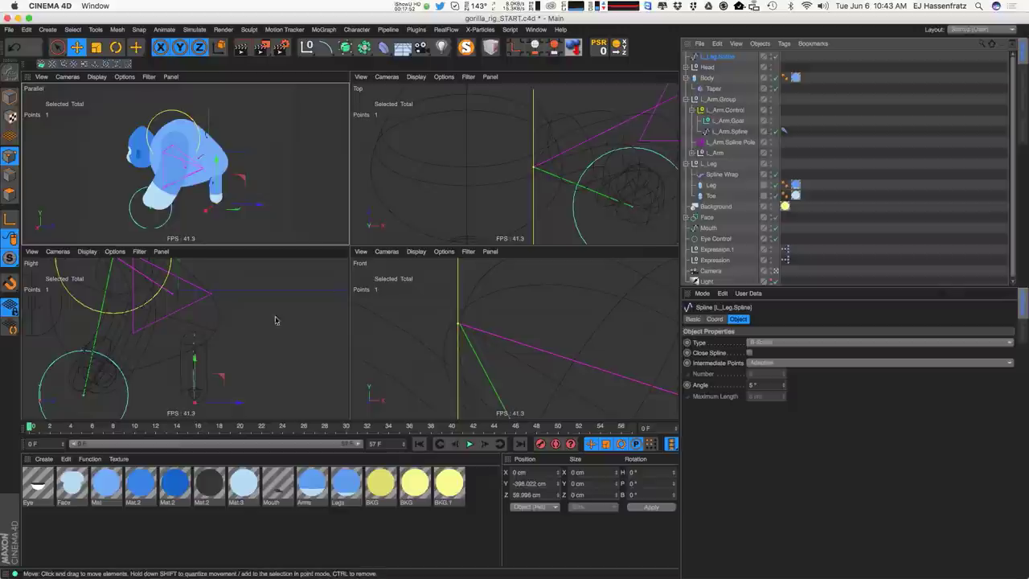
{"action": "scroll", "coordinate": [569, 326], "scroll_direction": "down", "scroll_amount": 8}
{"action": "middle_click_drag", "start_coordinate": [548, 390], "coordinate": [514, 292], "text": "alt"}
{"action": "scroll", "coordinate": [517, 305], "scroll_direction": "down", "scroll_amount": 4}
{"action": "middle_click_drag", "start_coordinate": [499, 340], "coordinate": [490, 345], "text": "alt"}
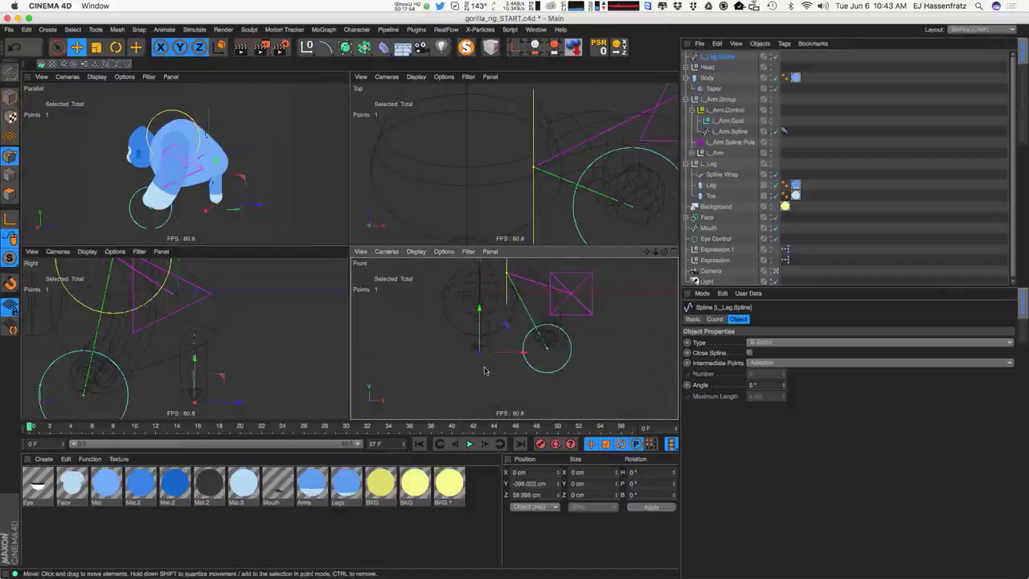
{"action": "left_click", "coordinate": [10, 97]}
{"action": "scroll", "coordinate": [477, 324], "scroll_direction": "up", "scroll_amount": 5}
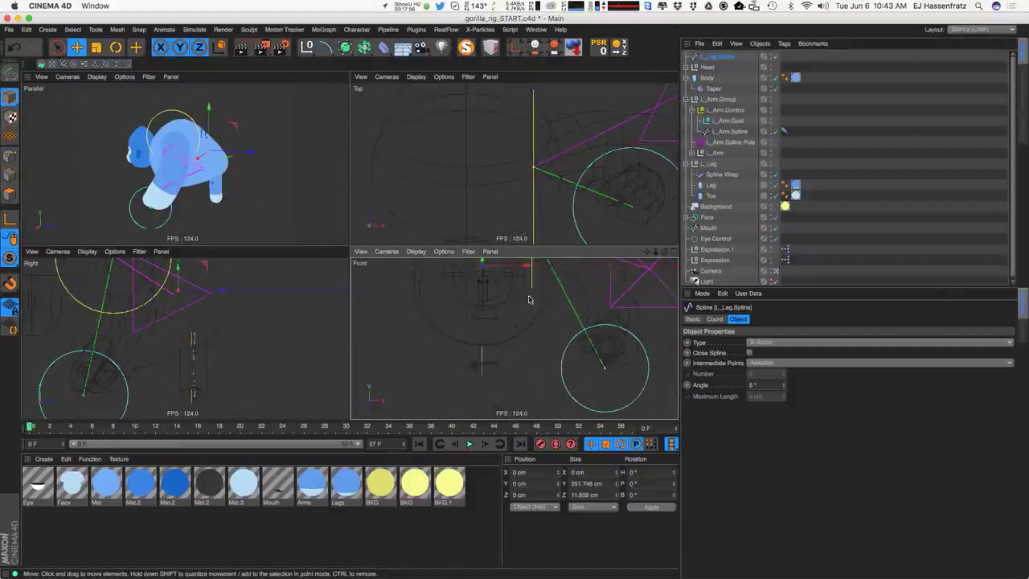
{"action": "left_click_drag", "start_coordinate": [516, 265], "coordinate": [550, 264]}
{"action": "left_click_drag", "start_coordinate": [165, 171], "coordinate": [322, 156], "text": "alt"}
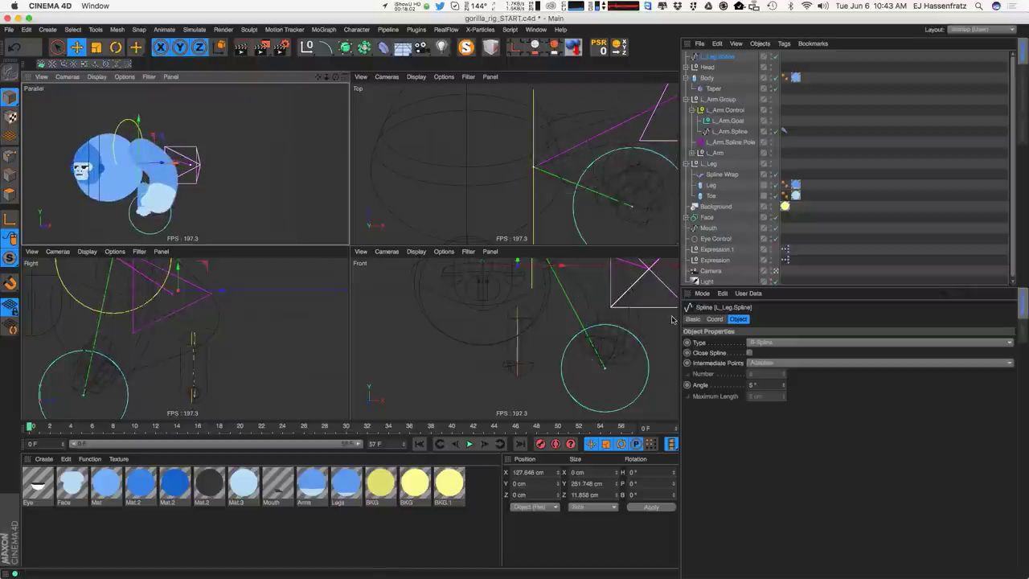
{"action": "middle_click_drag", "start_coordinate": [560, 333], "coordinate": [549, 362], "text": "alt"}
{"action": "left_click_drag", "start_coordinate": [535, 293], "coordinate": [525, 292]}
{"action": "left_click_drag", "start_coordinate": [74, 211], "coordinate": [184, 196], "text": "alt"}
{"action": "right_click_drag", "start_coordinate": [185, 196], "coordinate": [217, 196], "text": "alt"}
{"action": "left_click_drag", "start_coordinate": [217, 196], "coordinate": [255, 198], "text": "alt"}
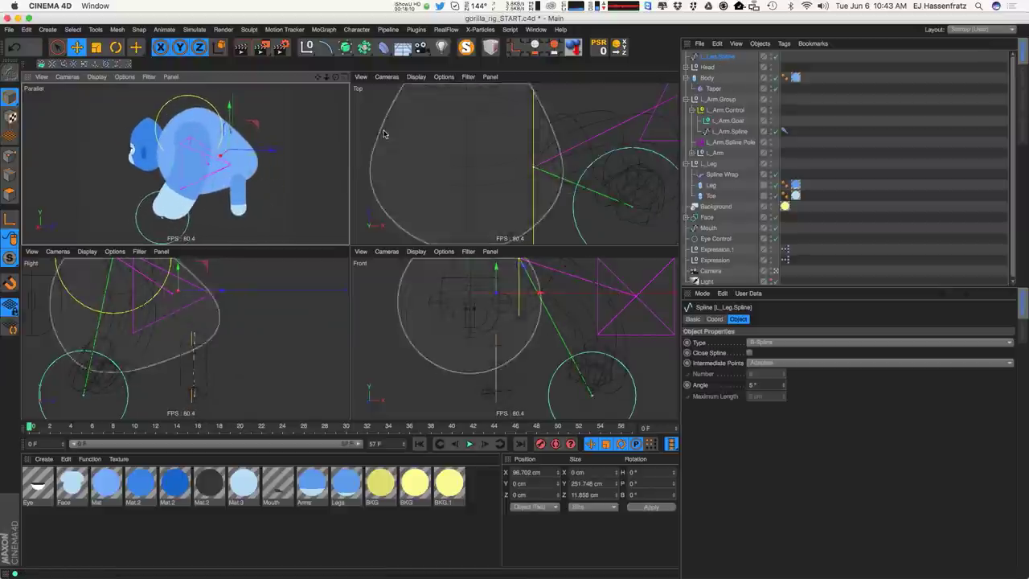
Add an IK tag to L_Leg.Spline, enable Point IK and set its end point to 2.
{"action": "right_click", "coordinate": [711, 58]}
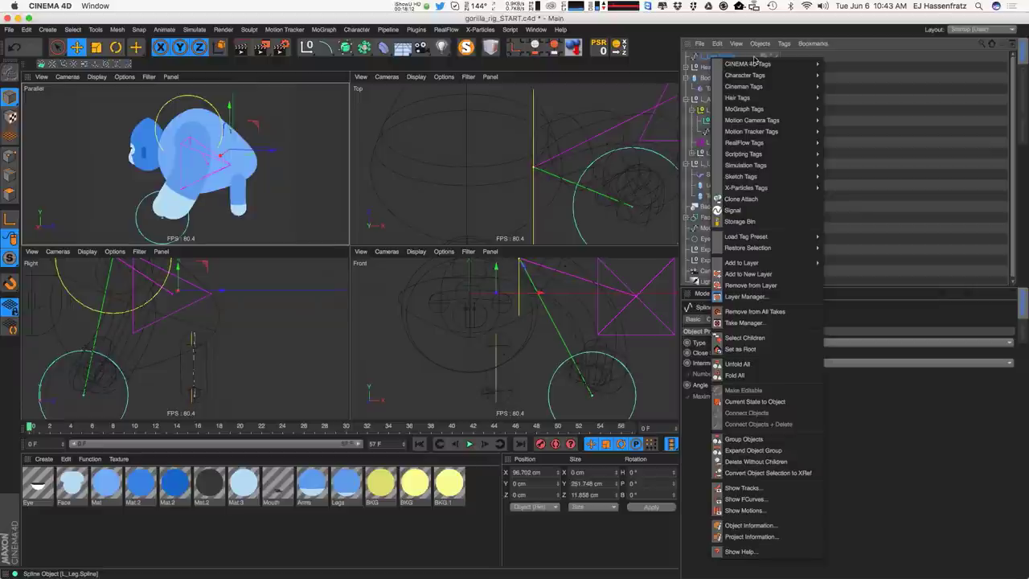
{"action": "mouse_move", "coordinate": [750, 78]}
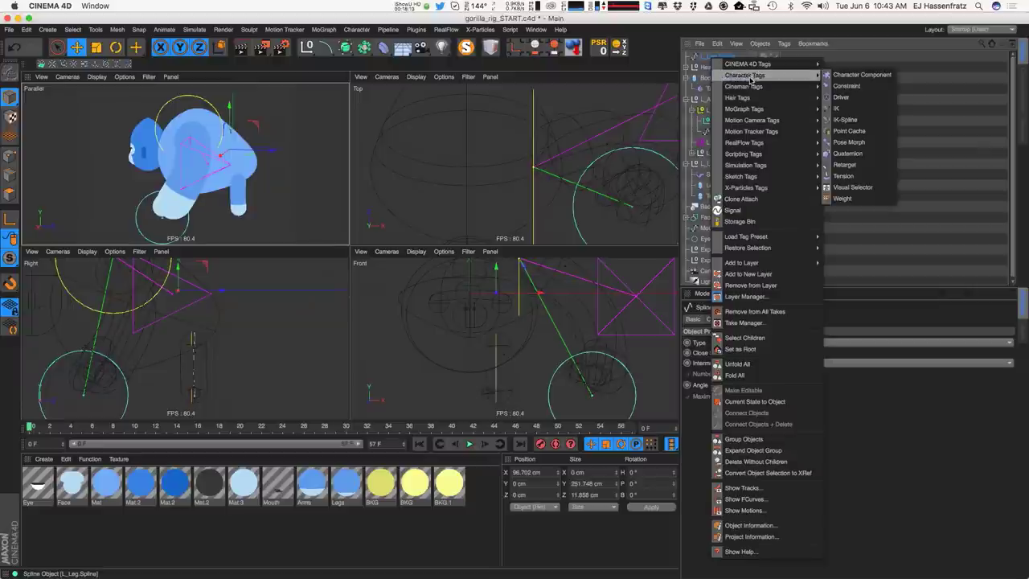
{"action": "left_click", "coordinate": [855, 110]}
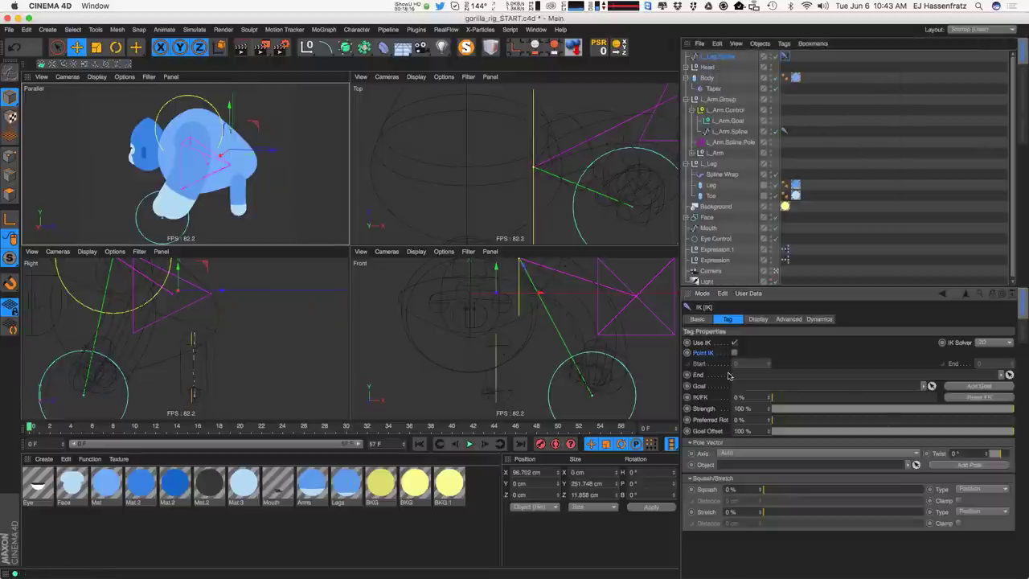
{"action": "left_click", "coordinate": [734, 352]}
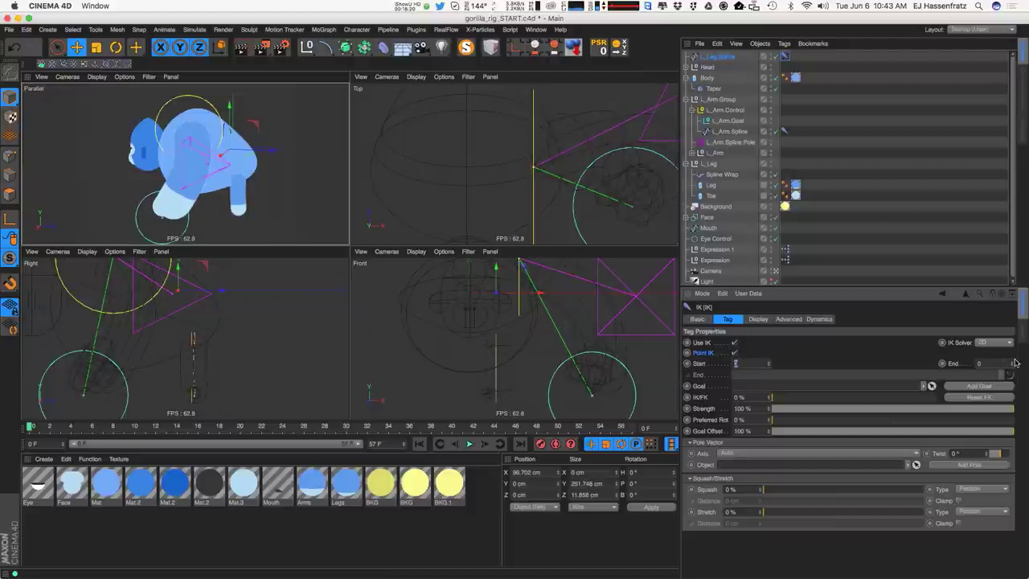
{"action": "scroll", "coordinate": [212, 372], "scroll_direction": "up", "scroll_amount": 5}
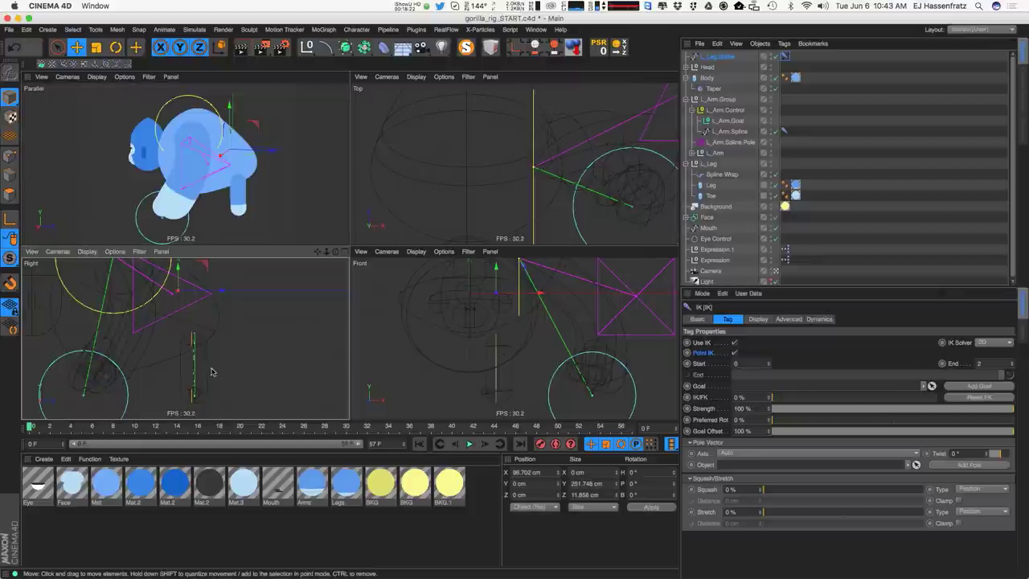
{"action": "mouse_move", "coordinate": [212, 372]}
{"action": "middle_mouse_down", "text": "alt"}
{"action": "mouse_move", "coordinate": [220, 332]}
{"action": "mouse_move", "coordinate": [208, 365]}
{"action": "middle_mouse_up", "text": "alt"}
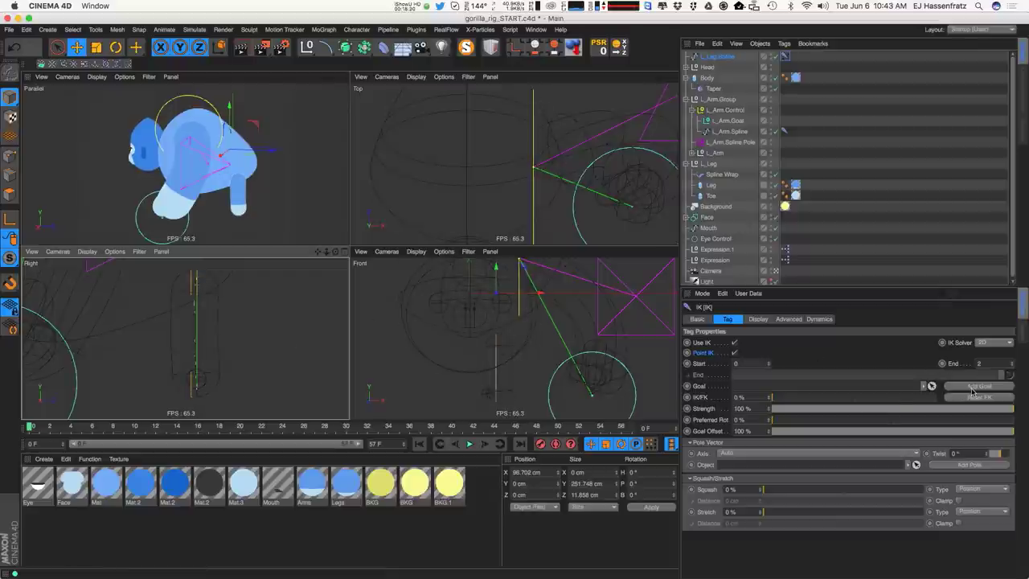
Add a goal and a pole vector to the leg's IK tag and rename the goal null as L_Leg.Goal.
{"action": "left_click", "coordinate": [972, 389]}
{"action": "left_click", "coordinate": [965, 464]}
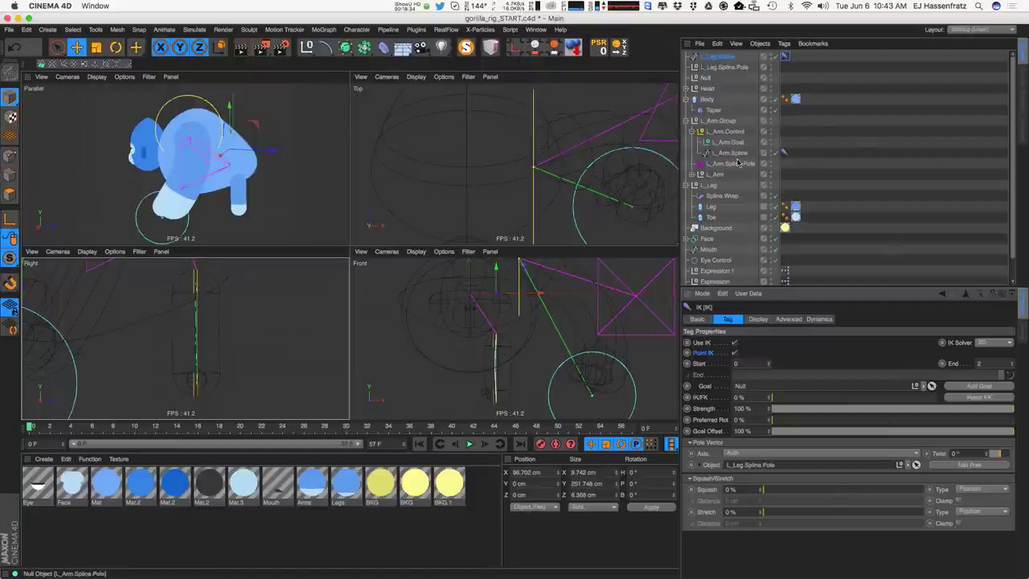
{"action": "double_click", "coordinate": [706, 78]}
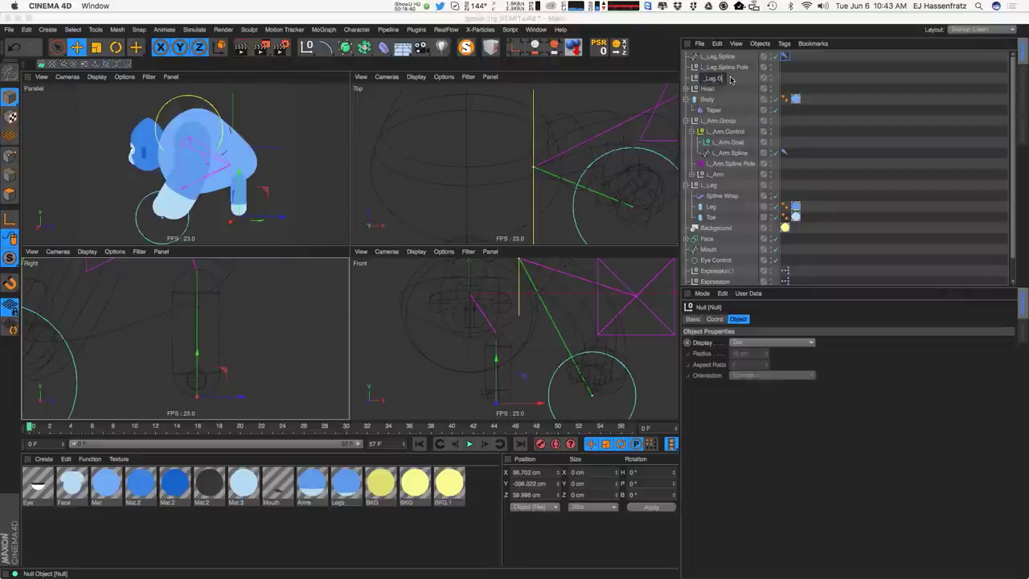
{"action": "key", "text": "Return"}
{"action": "left_click_drag", "start_coordinate": [229, 373], "coordinate": [273, 353]}
{"action": "key", "text": "super+z"}
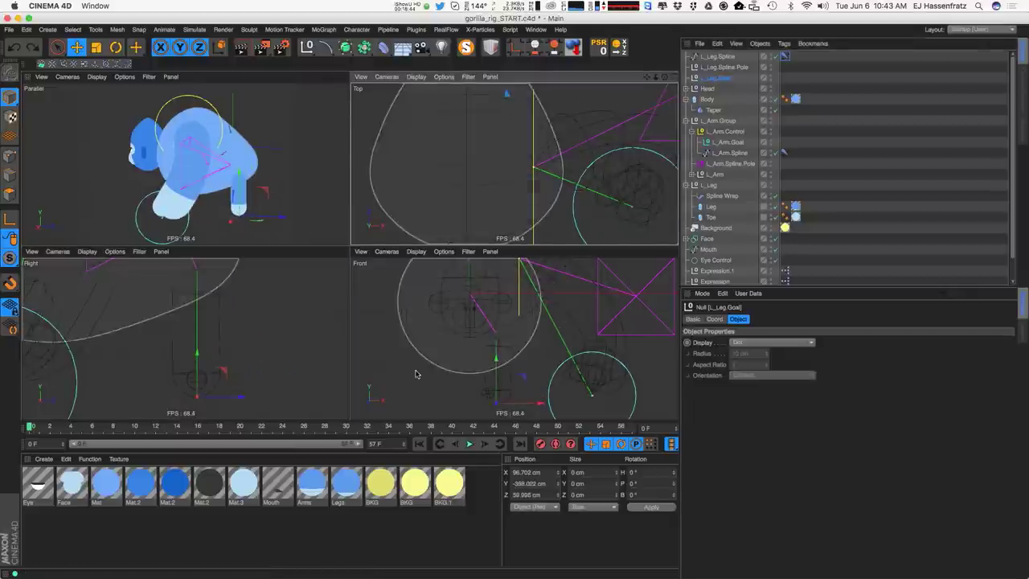
Place the L_Leg.Spline.Pole null far in front of the left leg, at about X 329, Y -259, Z -721 cm.
{"action": "left_click", "coordinate": [713, 67]}
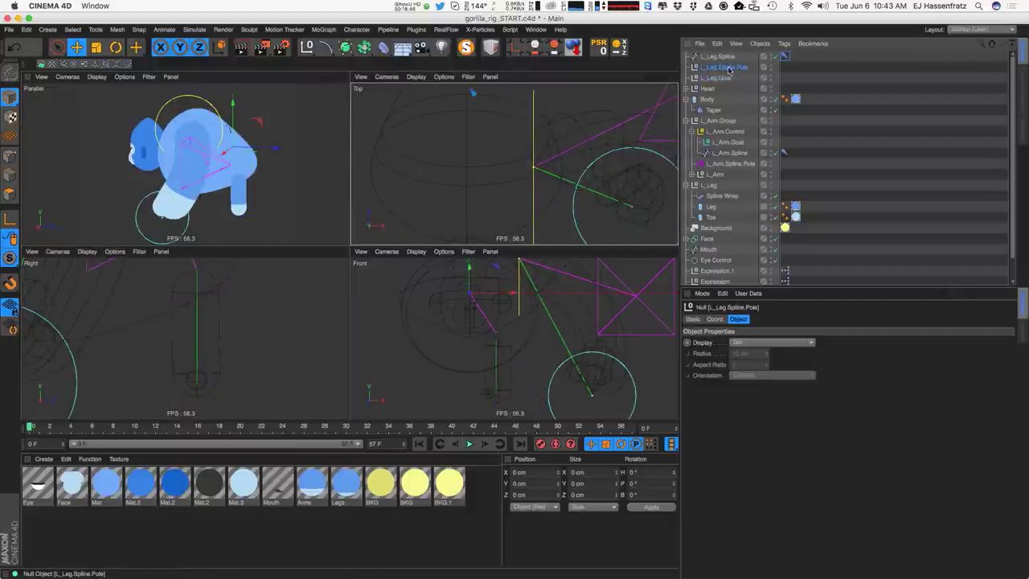
{"action": "left_click_drag", "start_coordinate": [506, 312], "coordinate": [549, 352]}
{"action": "scroll", "coordinate": [597, 170], "scroll_direction": "down", "scroll_amount": 5}
{"action": "middle_click_drag", "start_coordinate": [598, 170], "coordinate": [515, 163], "text": "alt"}
{"action": "left_click_drag", "start_coordinate": [552, 140], "coordinate": [554, 173]}
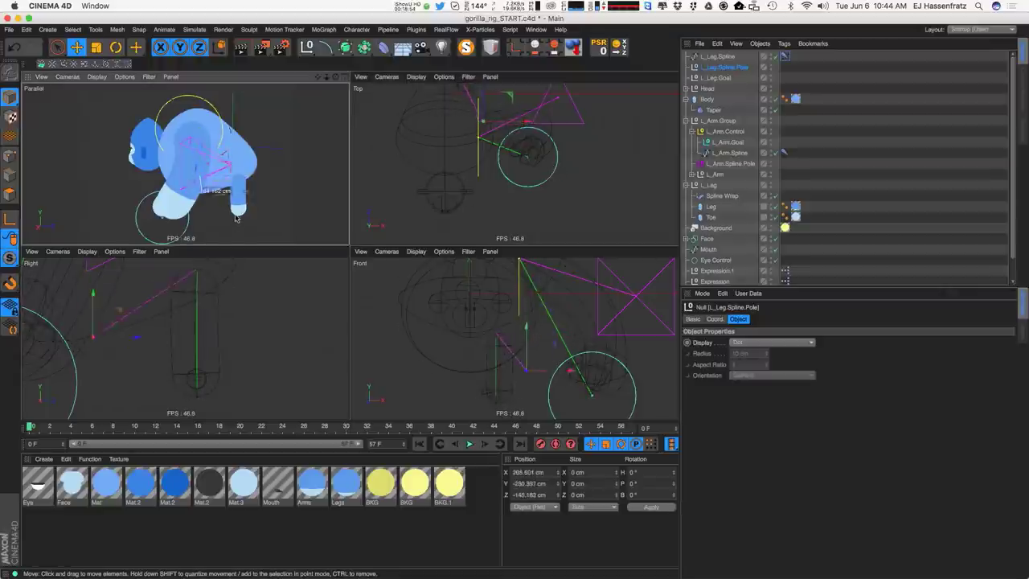
{"action": "mouse_move", "coordinate": [210, 346]}
{"action": "left_mouse_down"}
{"action": "mouse_move", "coordinate": [394, 329]}
{"action": "mouse_move", "coordinate": [202, 341]}
{"action": "left_mouse_up"}
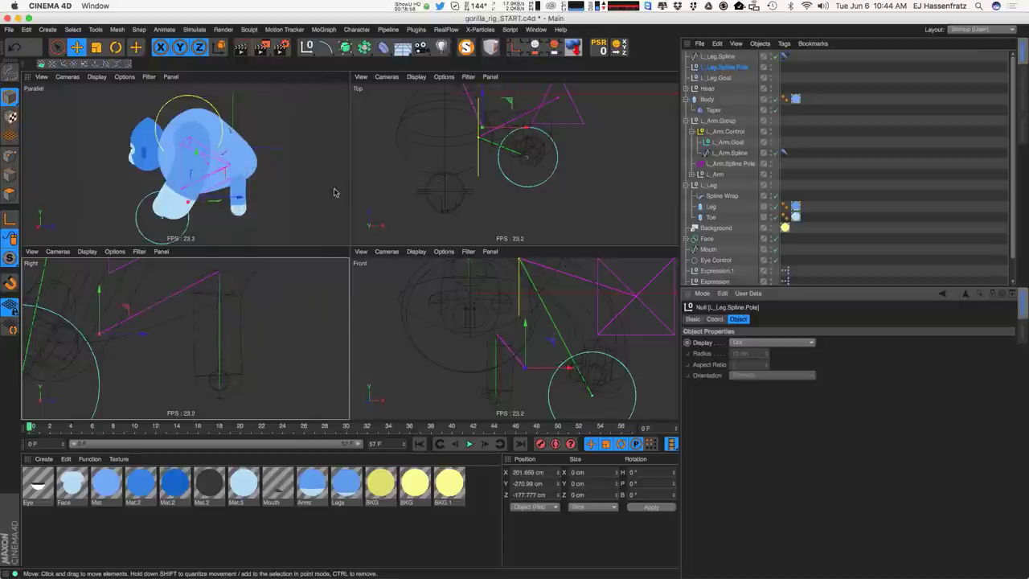
{"action": "left_click_drag", "start_coordinate": [271, 163], "coordinate": [337, 186], "text": "alt"}
{"action": "left_click_drag", "start_coordinate": [252, 198], "coordinate": [282, 164]}
{"action": "left_click_drag", "start_coordinate": [560, 138], "coordinate": [543, 241]}
{"action": "left_click_drag", "start_coordinate": [259, 195], "coordinate": [283, 183], "text": "alt"}
{"action": "left_click_drag", "start_coordinate": [552, 180], "coordinate": [586, 186]}
{"action": "left_click_drag", "start_coordinate": [244, 207], "coordinate": [273, 192], "text": "alt"}
{"action": "middle_click_drag", "start_coordinate": [273, 191], "coordinate": [253, 180], "text": "alt"}
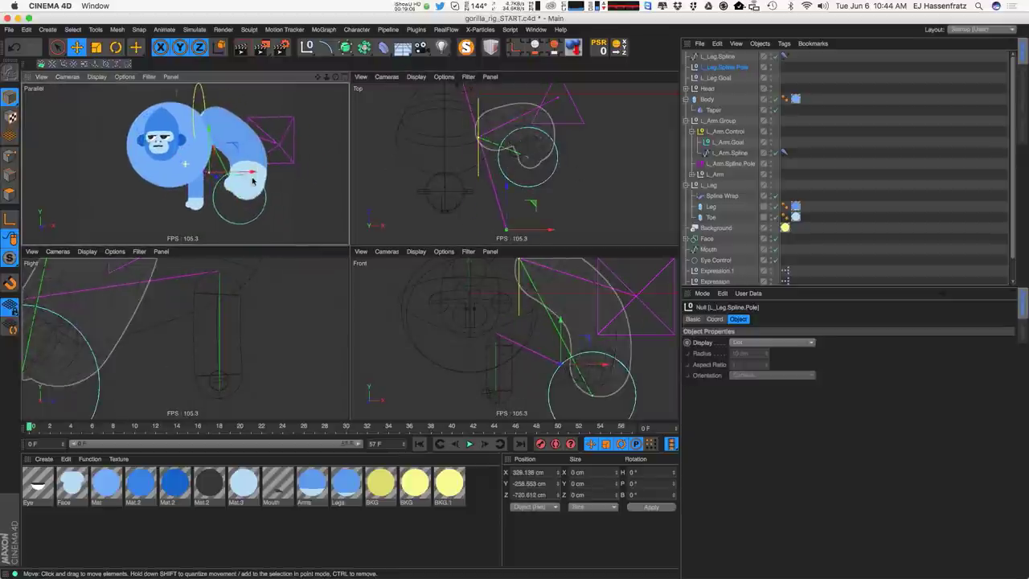
Display the L_Leg.Spline.Pole null as a pyramid with XZ orientation and a 77 cm radius.
{"action": "left_click", "coordinate": [768, 344]}
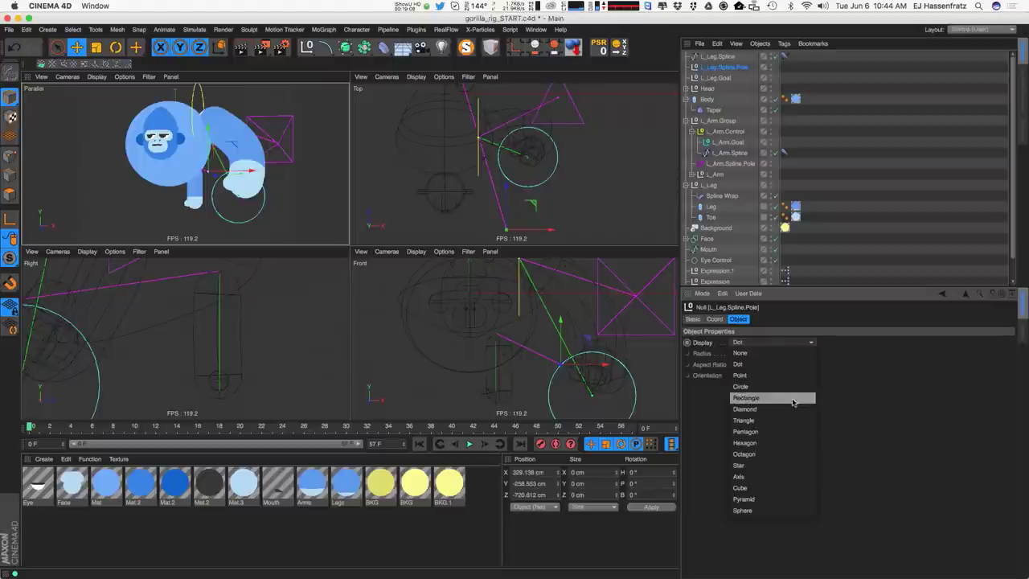
{"action": "left_click", "coordinate": [768, 498]}
{"action": "left_click", "coordinate": [768, 376]}
{"action": "left_click", "coordinate": [764, 426]}
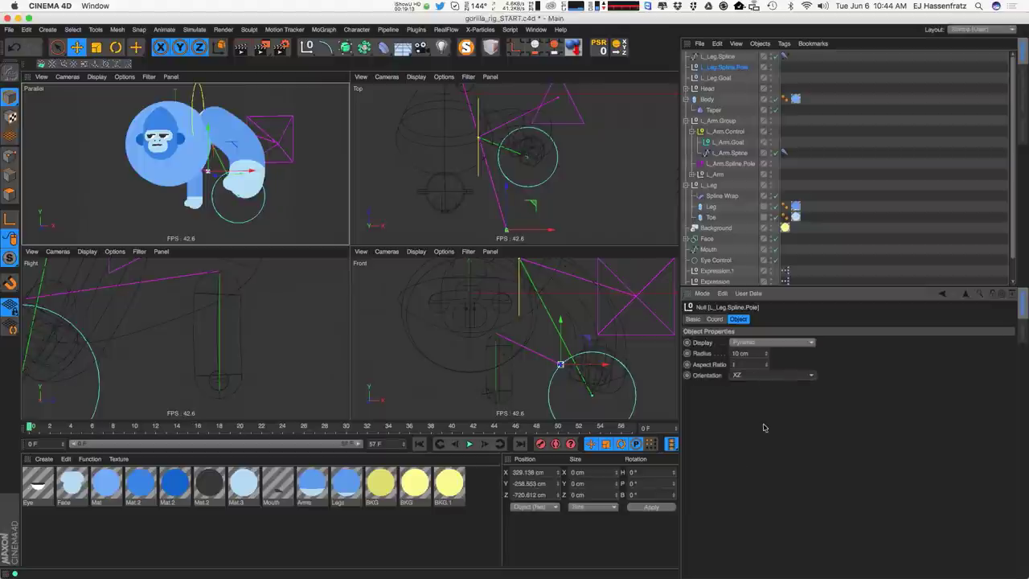
{"action": "left_click_drag", "start_coordinate": [766, 354], "coordinate": [769, 321]}
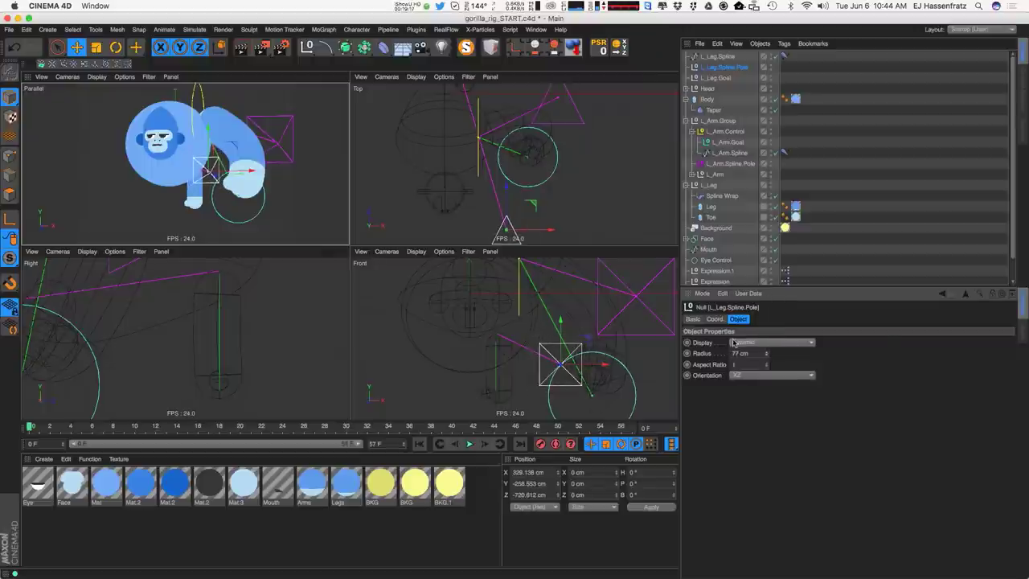
Turn on the display color for L_Leg.Spline.Pole, make it magenta and apply it to the icon.
{"action": "left_click", "coordinate": [715, 320]}
{"action": "left_click", "coordinate": [693, 319]}
{"action": "left_click", "coordinate": [760, 385]}
{"action": "left_click", "coordinate": [764, 414]}
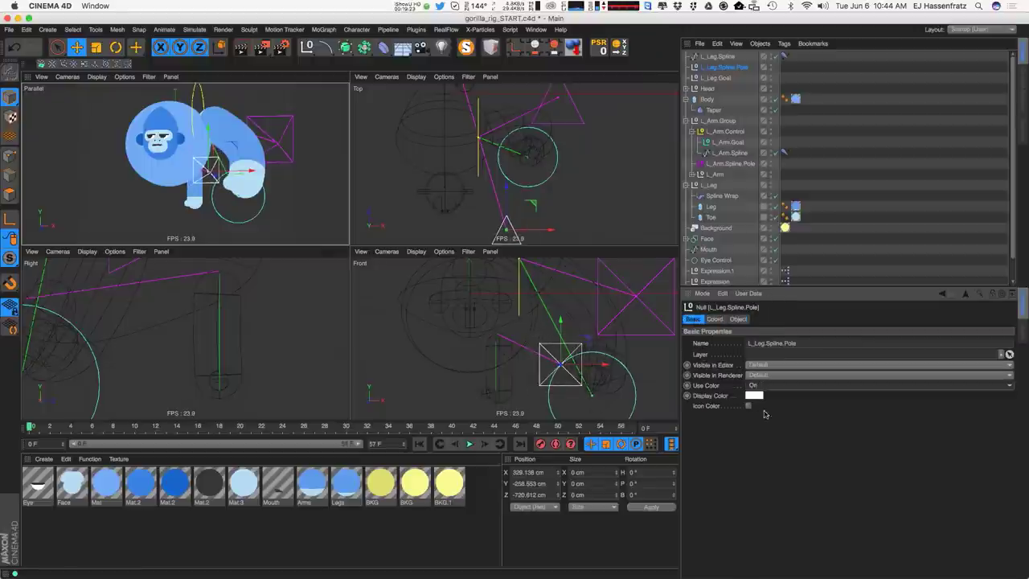
{"action": "left_click", "coordinate": [754, 396]}
{"action": "left_click_drag", "start_coordinate": [749, 404], "coordinate": [734, 402]}
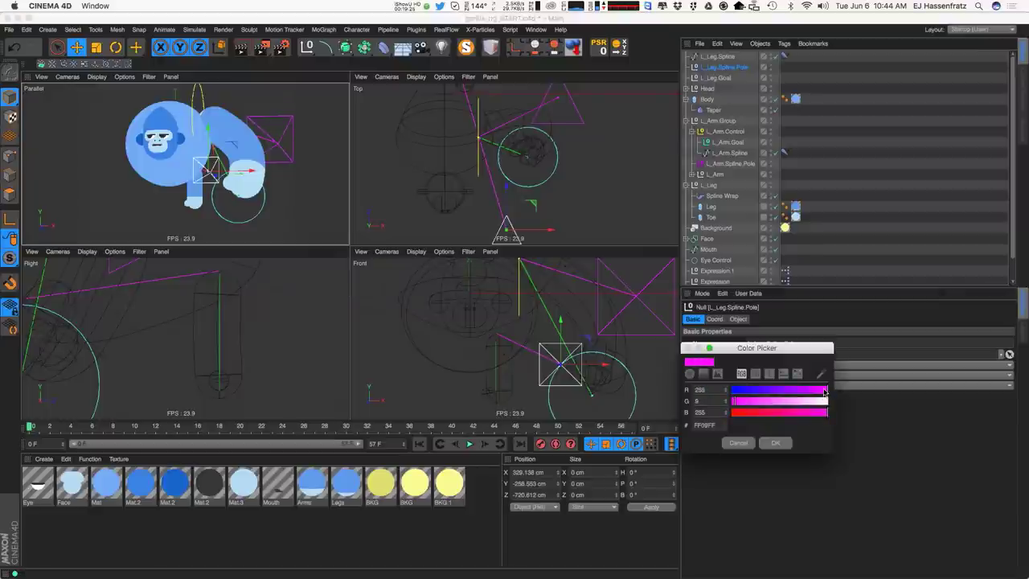
{"action": "left_click", "coordinate": [776, 444]}
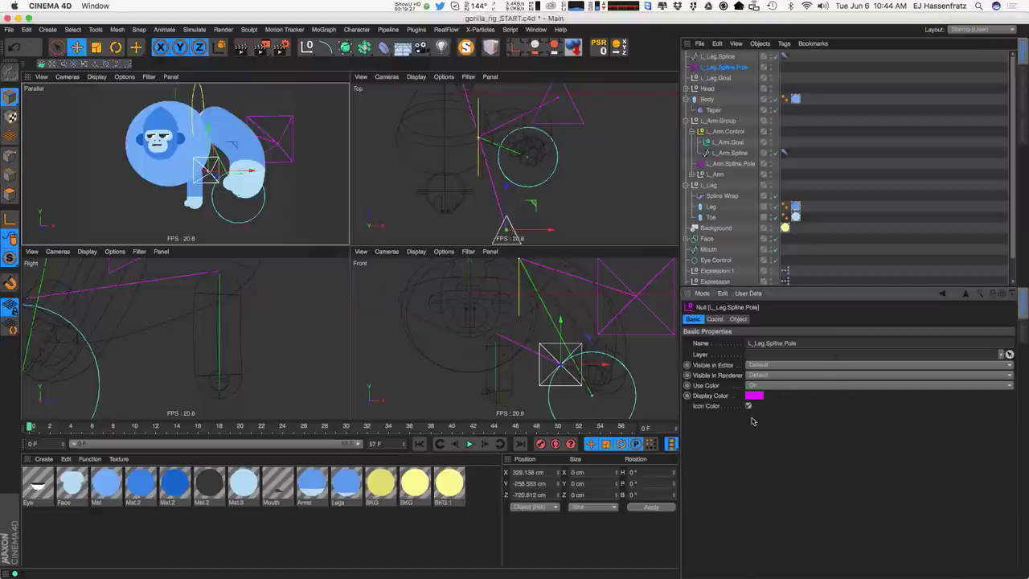
Turn on the display color for L_Leg.Goal, make it cyan and apply it to the icon.
{"action": "left_click", "coordinate": [718, 79]}
{"action": "left_click", "coordinate": [784, 385]}
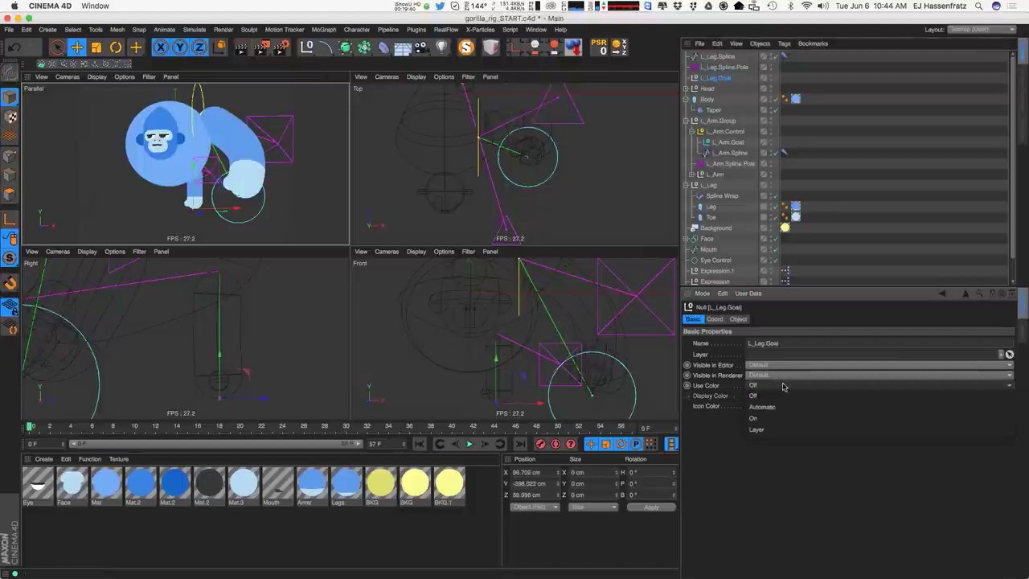
{"action": "left_click", "coordinate": [790, 417]}
{"action": "left_click", "coordinate": [753, 396]}
{"action": "left_click_drag", "start_coordinate": [762, 390], "coordinate": [729, 391]}
{"action": "left_click_drag", "start_coordinate": [800, 401], "coordinate": [817, 401]}
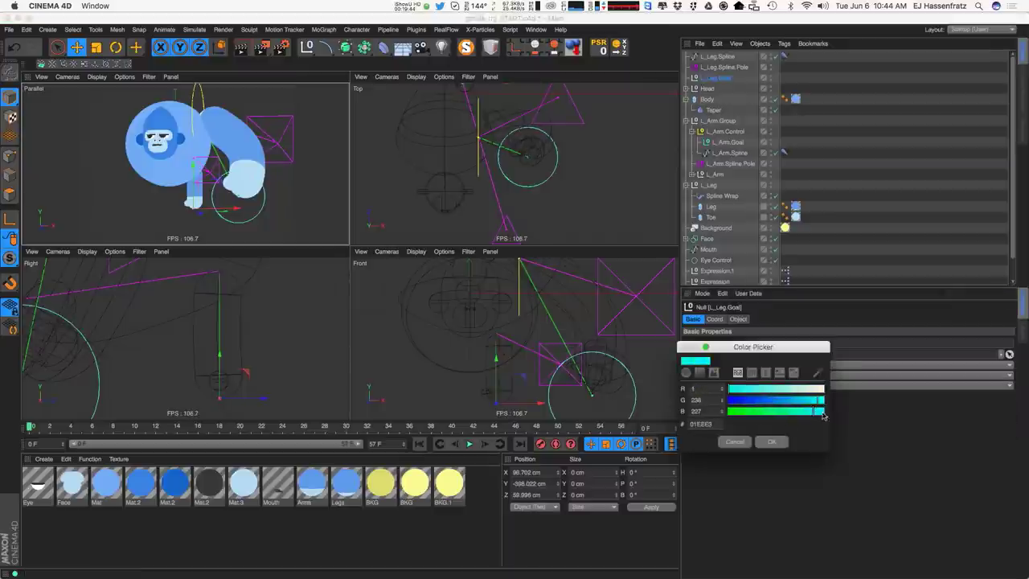
{"action": "left_click", "coordinate": [771, 442]}
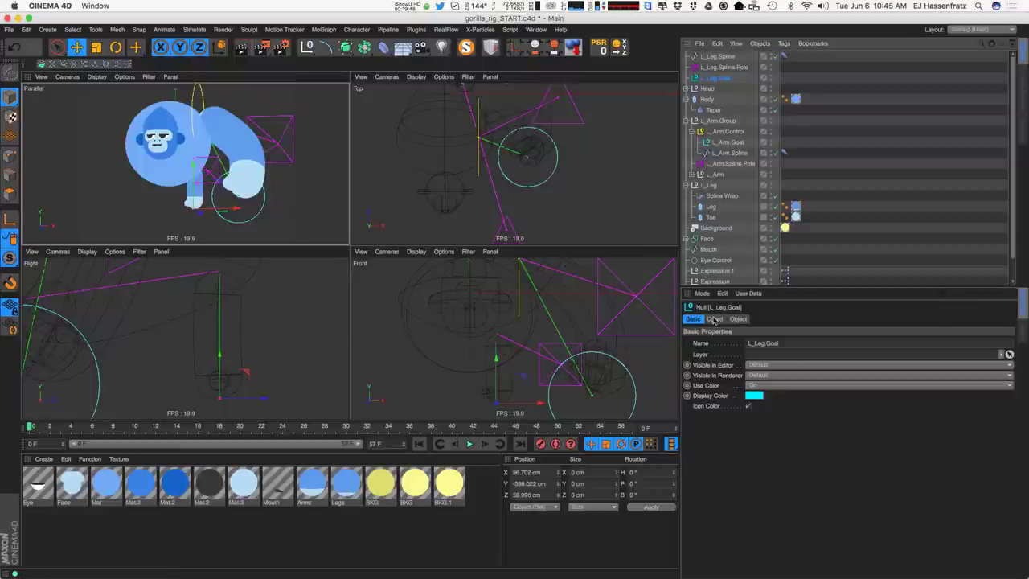
Display the L_Leg.Goal null as a circle with a radius of about 135 cm.
{"action": "middle_click_drag", "start_coordinate": [547, 145], "coordinate": [540, 151], "text": "alt"}
{"action": "left_click", "coordinate": [520, 194]}
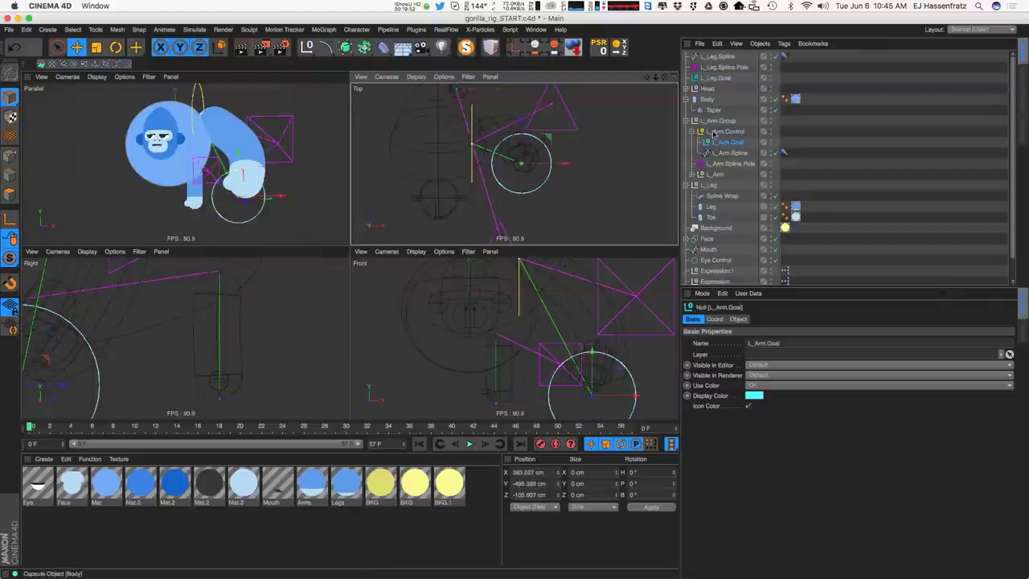
{"action": "left_click", "coordinate": [713, 79]}
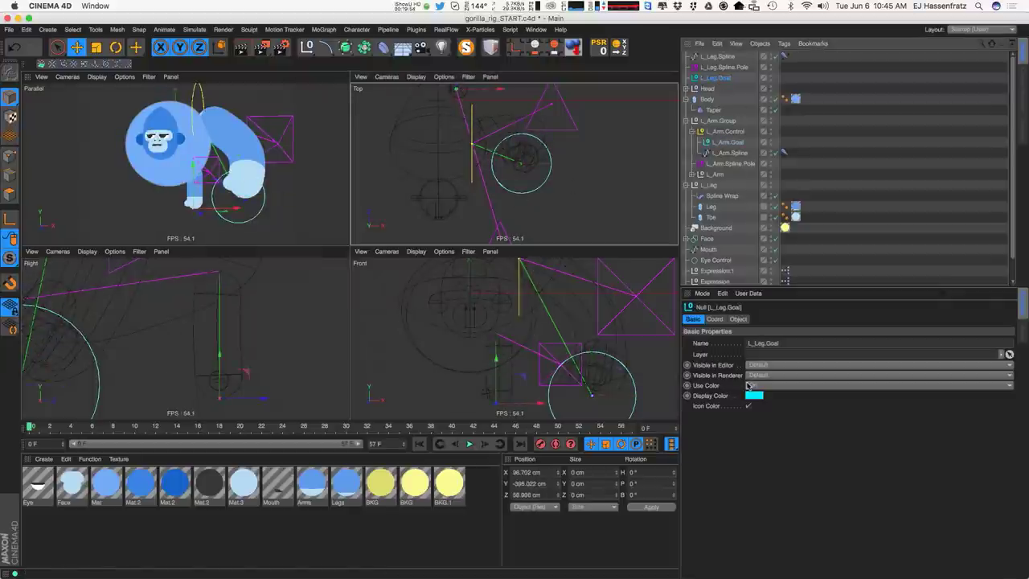
{"action": "left_click", "coordinate": [715, 319]}
{"action": "left_click", "coordinate": [738, 319]}
{"action": "left_click", "coordinate": [772, 343]}
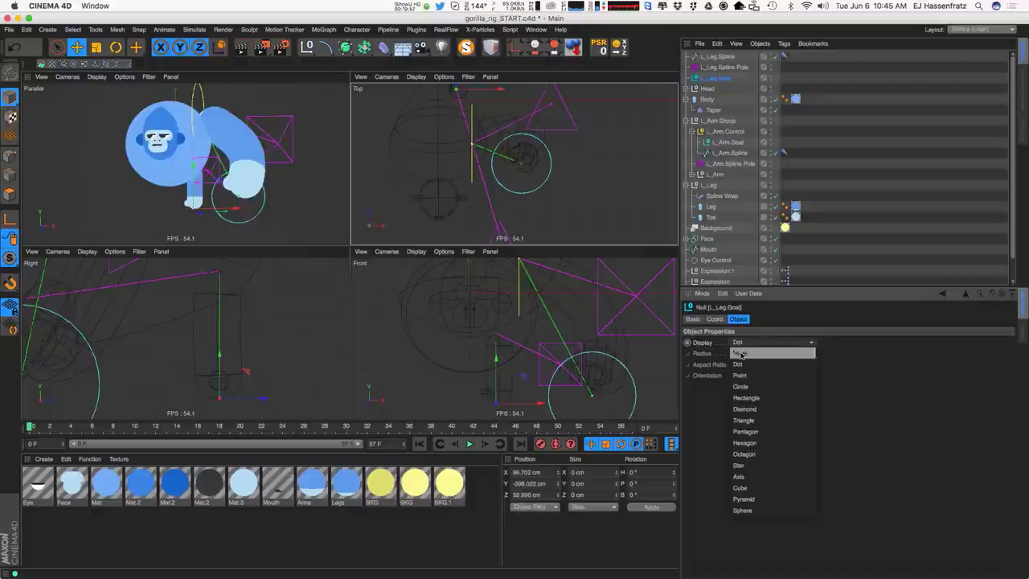
{"action": "left_click", "coordinate": [759, 387]}
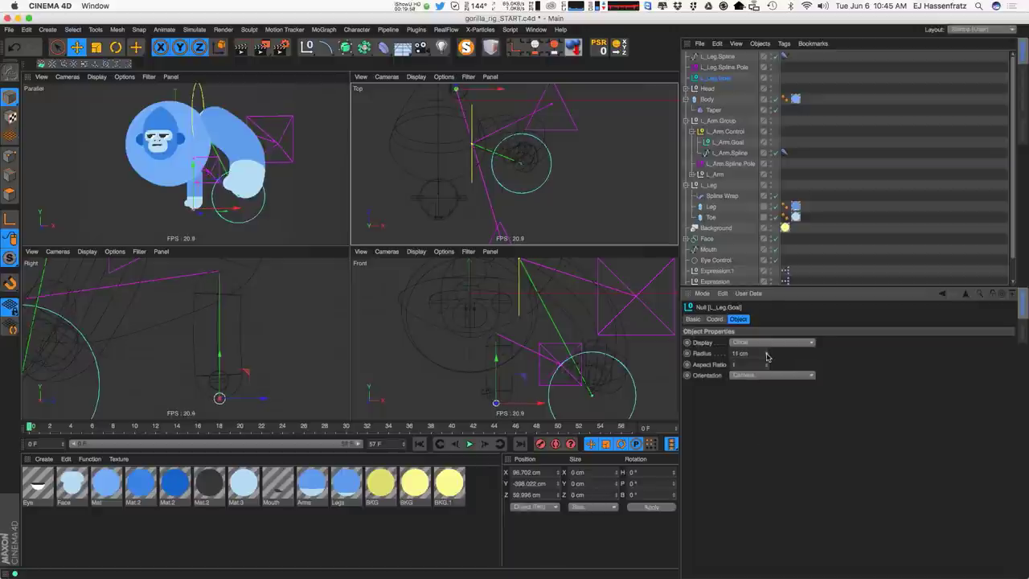
{"action": "left_click_drag", "start_coordinate": [768, 300], "coordinate": [767, 286]}
{"action": "mouse_move", "coordinate": [220, 210]}
{"action": "left_mouse_down", "text": "alt"}
{"action": "mouse_move", "coordinate": [164, 216]}
{"action": "mouse_move", "coordinate": [232, 217]}
{"action": "mouse_move", "coordinate": [213, 214]}
{"action": "left_mouse_up", "text": "alt"}
{"action": "left_click", "coordinate": [875, 186]}
{"action": "left_click", "coordinate": [722, 79]}
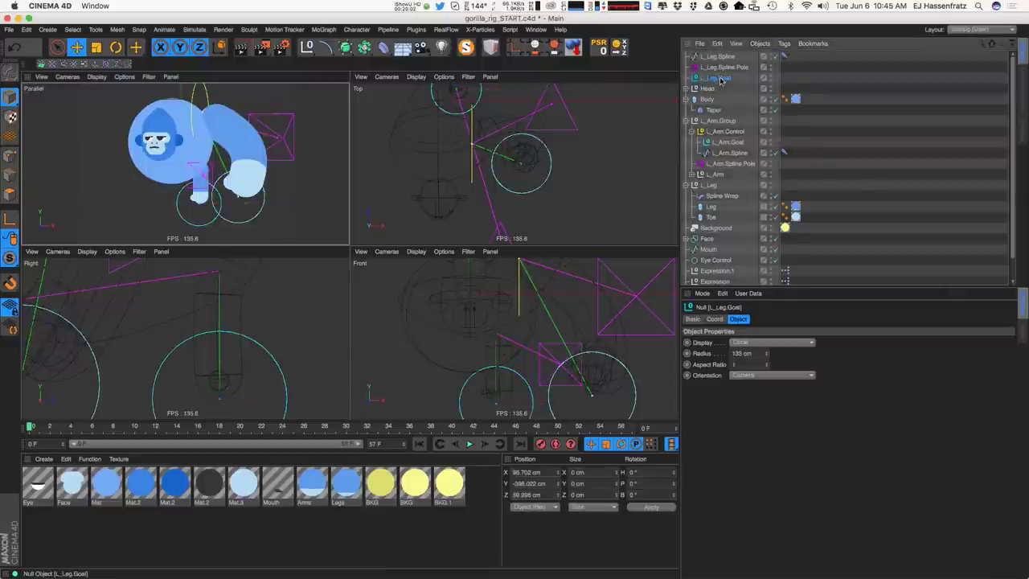
{"action": "left_click", "coordinate": [692, 319]}
{"action": "left_click", "coordinate": [831, 221]}
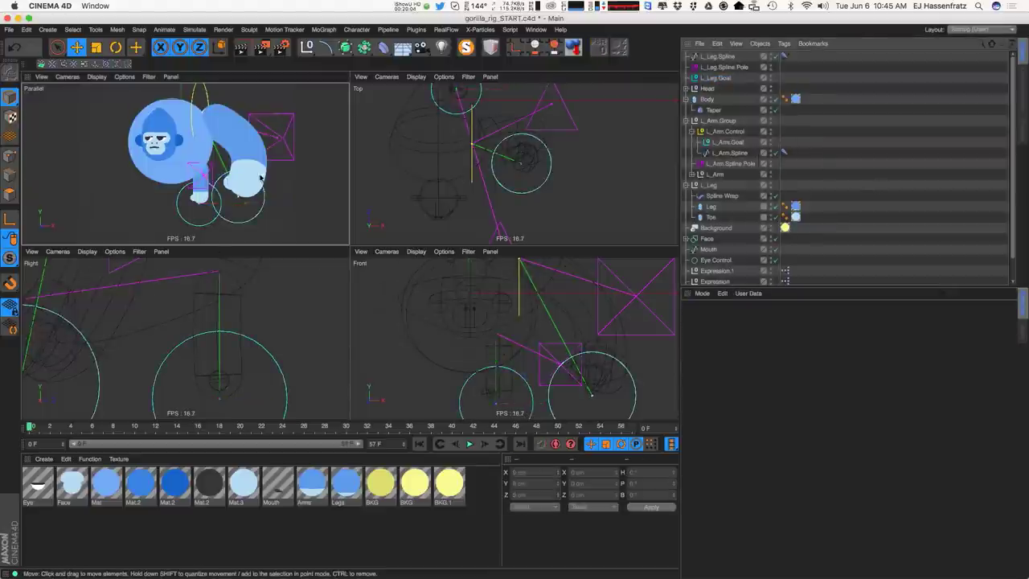
Try moving L_Leg.Goal to test the leg rig and undo the move.
{"action": "left_click_drag", "start_coordinate": [259, 177], "coordinate": [211, 174], "text": "alt"}
{"action": "left_click", "coordinate": [221, 210]}
{"action": "key", "text": "super+z"}
Try rotating the Body object in an enlarged side view and undo the rotation.
{"action": "left_click", "coordinate": [344, 77]}
{"action": "middle_click_drag", "start_coordinate": [413, 204], "coordinate": [366, 244], "text": "alt"}
{"action": "mouse_move", "coordinate": [366, 243]}
{"action": "left_mouse_down", "text": "alt"}
{"action": "mouse_move", "coordinate": [193, 249]}
{"action": "mouse_move", "coordinate": [354, 241]}
{"action": "left_mouse_up", "text": "alt"}
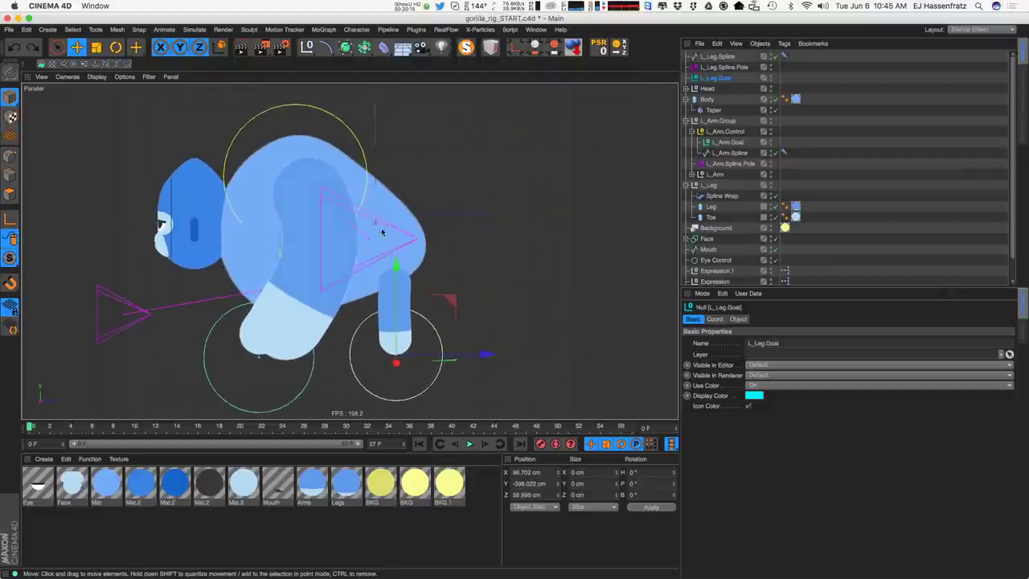
{"action": "left_click", "coordinate": [408, 236]}
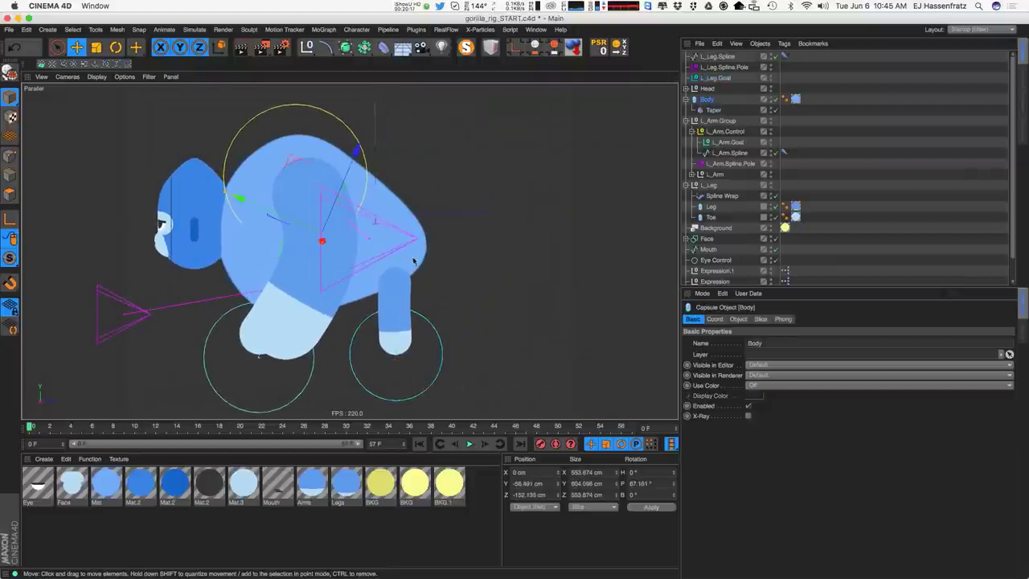
{"action": "left_click_drag", "start_coordinate": [414, 259], "coordinate": [314, 242], "text": "alt"}
{"action": "scroll", "coordinate": [394, 252], "scroll_direction": "down", "scroll_amount": 3}
{"action": "key", "text": "r"}
{"action": "key", "text": "super+z"}
{"action": "left_click_drag", "start_coordinate": [410, 276], "coordinate": [386, 278], "text": "alt"}
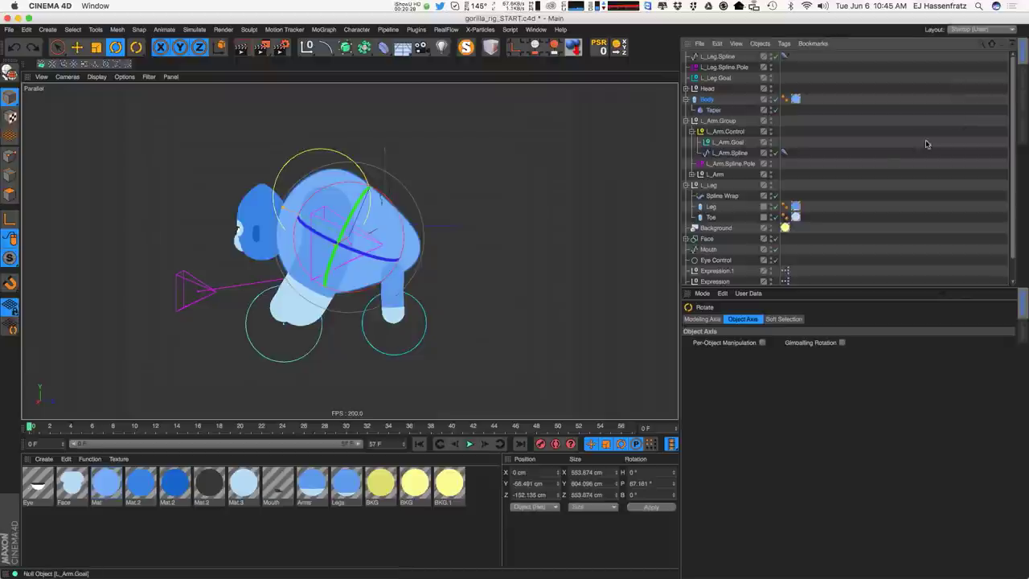
{"action": "left_click", "coordinate": [882, 161]}
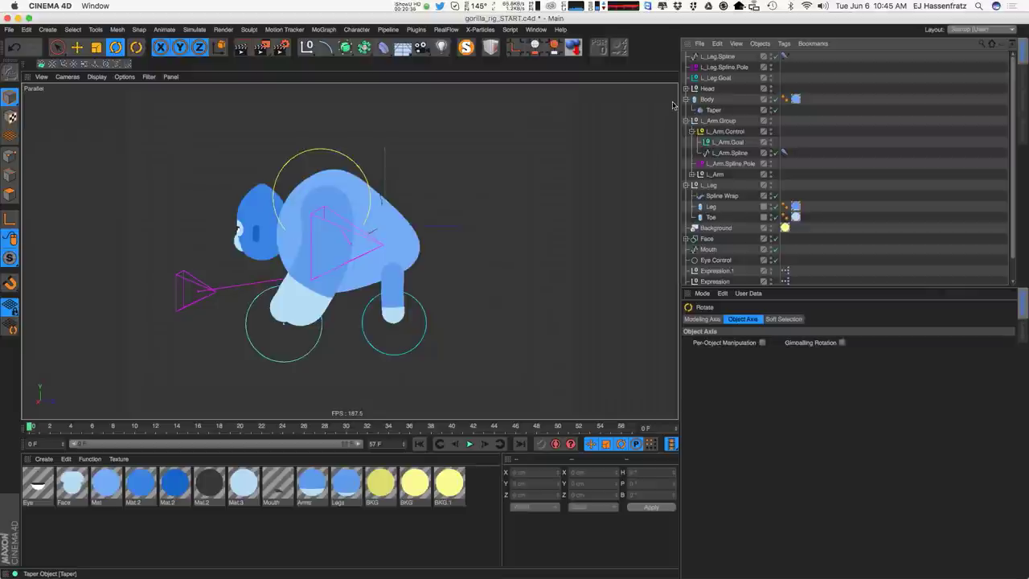
Draw a straight two-point spline through the body in the Right view, from its head end to its rear end, and name it Hip.Spline.
{"action": "left_click", "coordinate": [706, 100]}
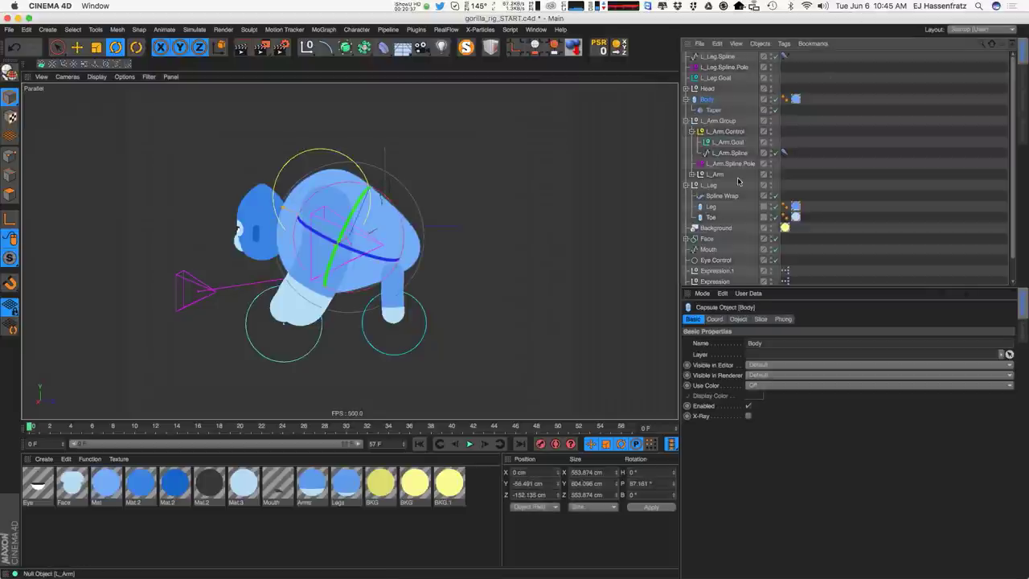
{"action": "key", "text": "e"}
{"action": "middle_click", "coordinate": [245, 338]}
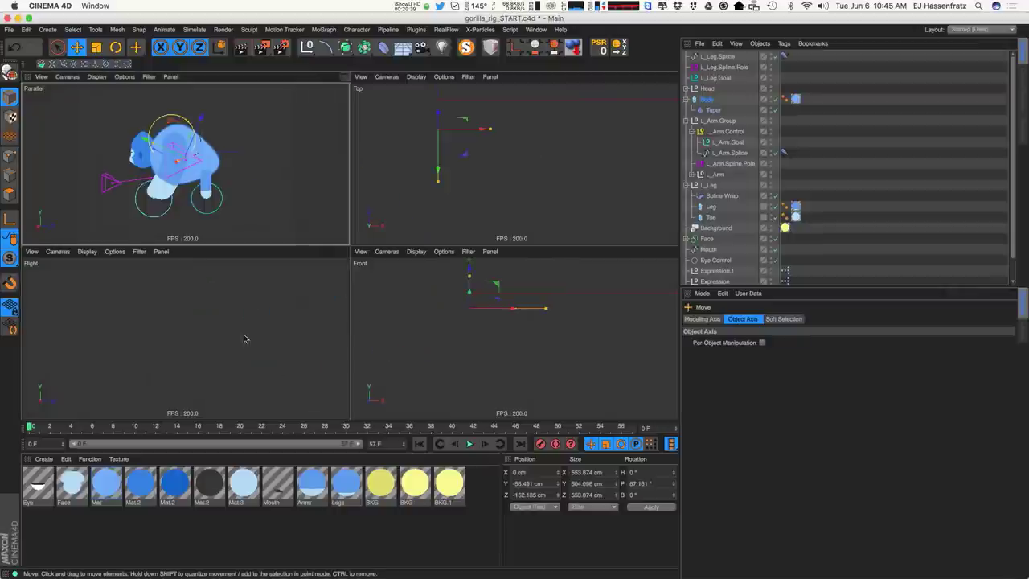
{"action": "middle_click", "coordinate": [340, 281]}
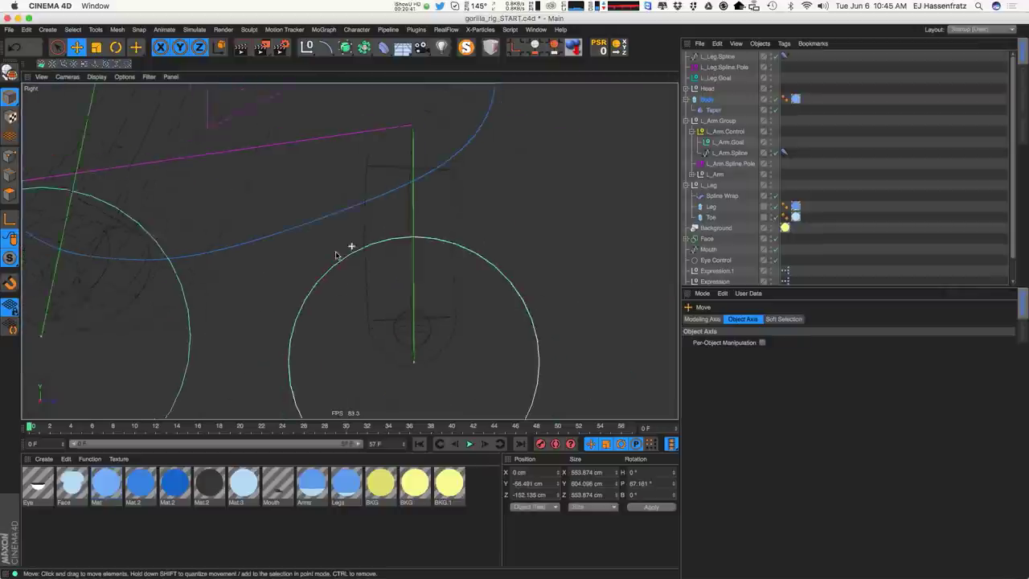
{"action": "scroll", "coordinate": [338, 255], "scroll_direction": "down", "scroll_amount": 10}
{"action": "scroll", "coordinate": [347, 245], "scroll_direction": "up", "scroll_amount": 3}
{"action": "middle_click_drag", "start_coordinate": [347, 213], "coordinate": [369, 266], "text": "alt"}
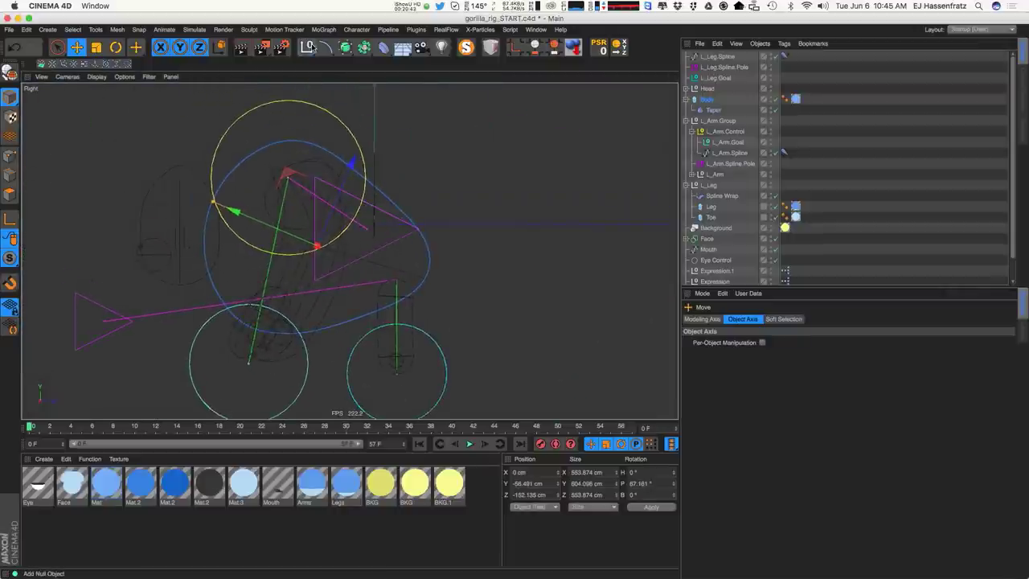
{"action": "left_click", "coordinate": [313, 46]}
{"action": "left_click", "coordinate": [47, 29]}
{"action": "mouse_move", "coordinate": [54, 60]}
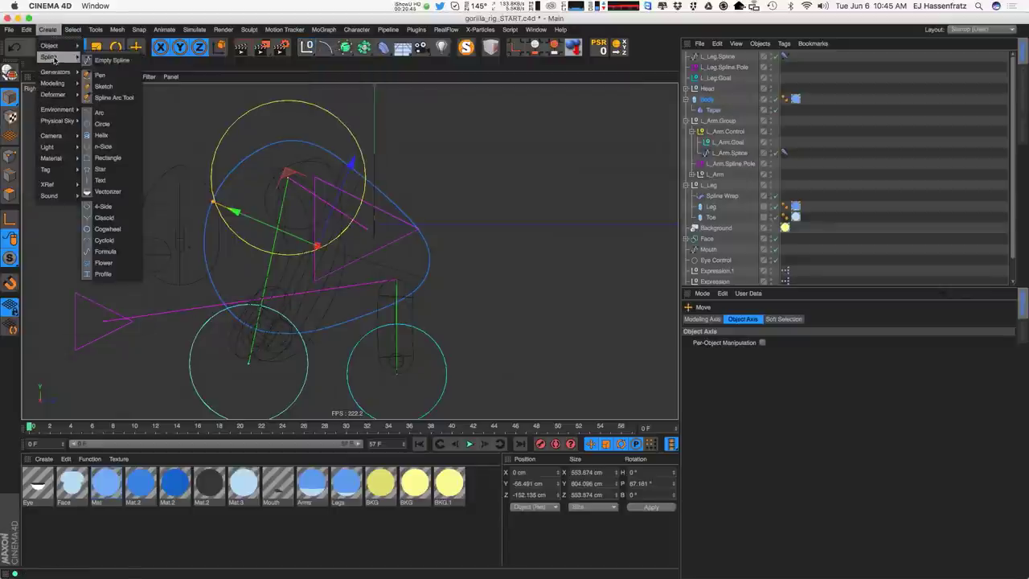
{"action": "left_click", "coordinate": [100, 75]}
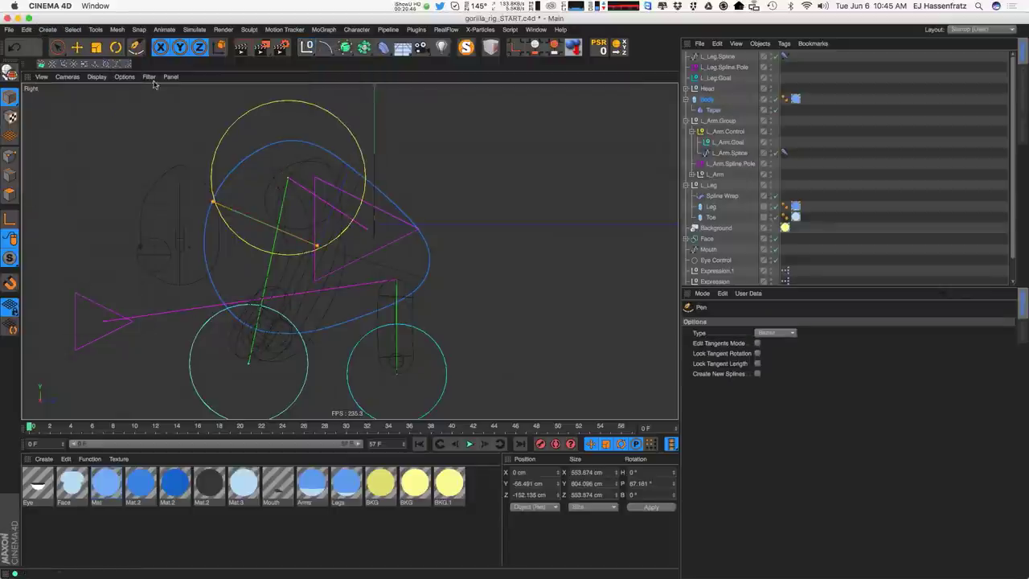
{"action": "left_click", "coordinate": [216, 207]}
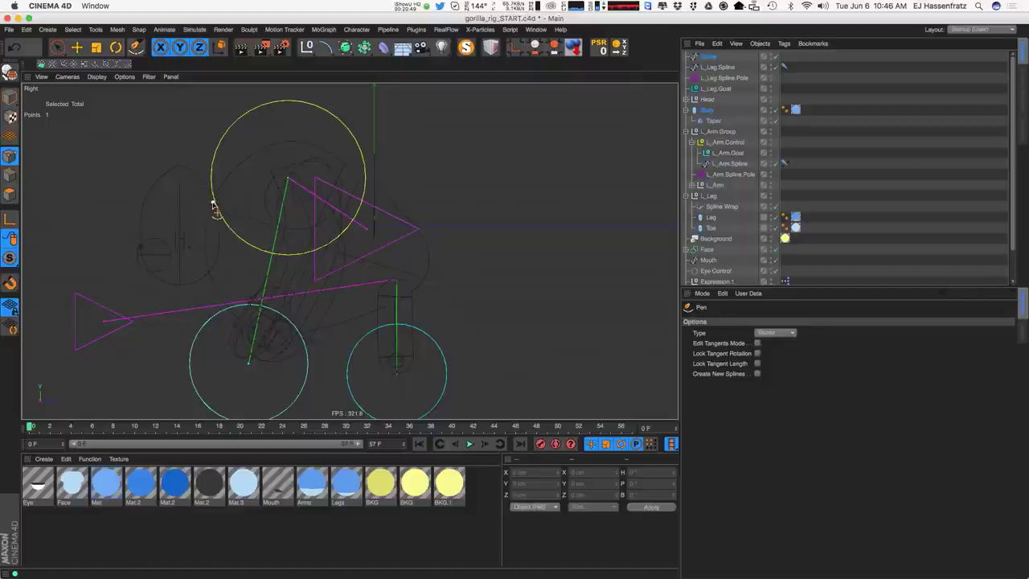
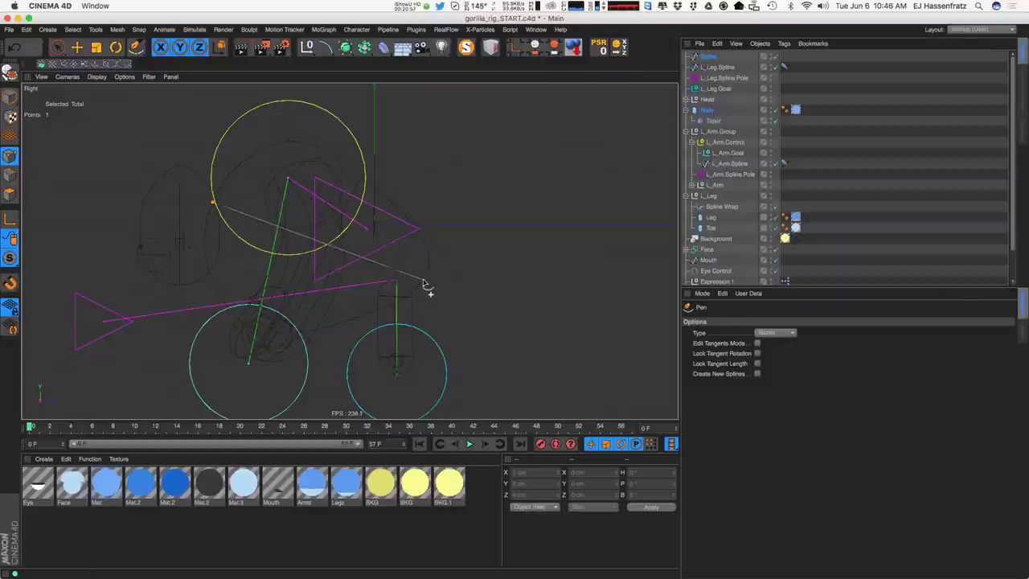
{"action": "key", "text": "e"}
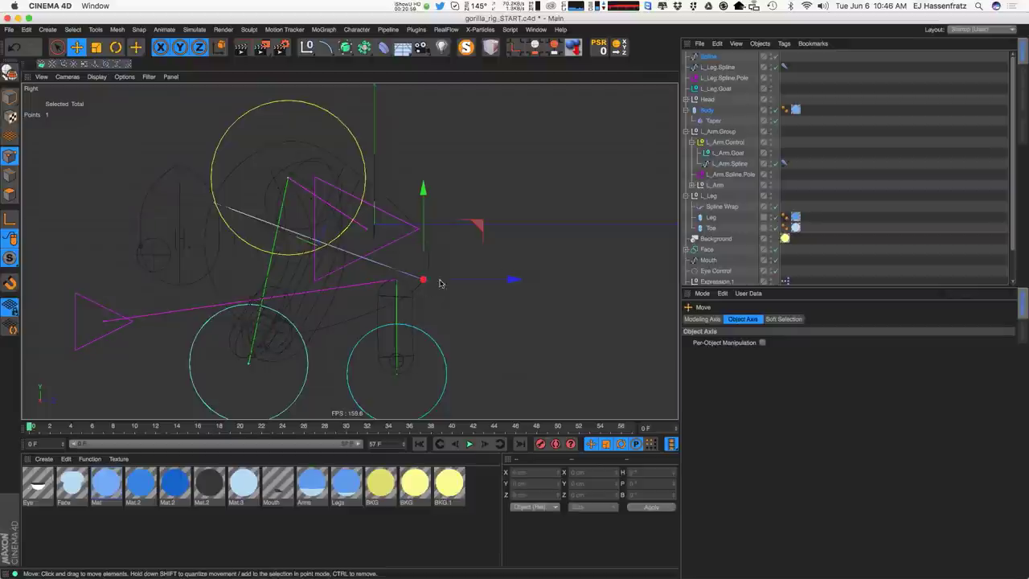
{"action": "left_click", "coordinate": [709, 57]}
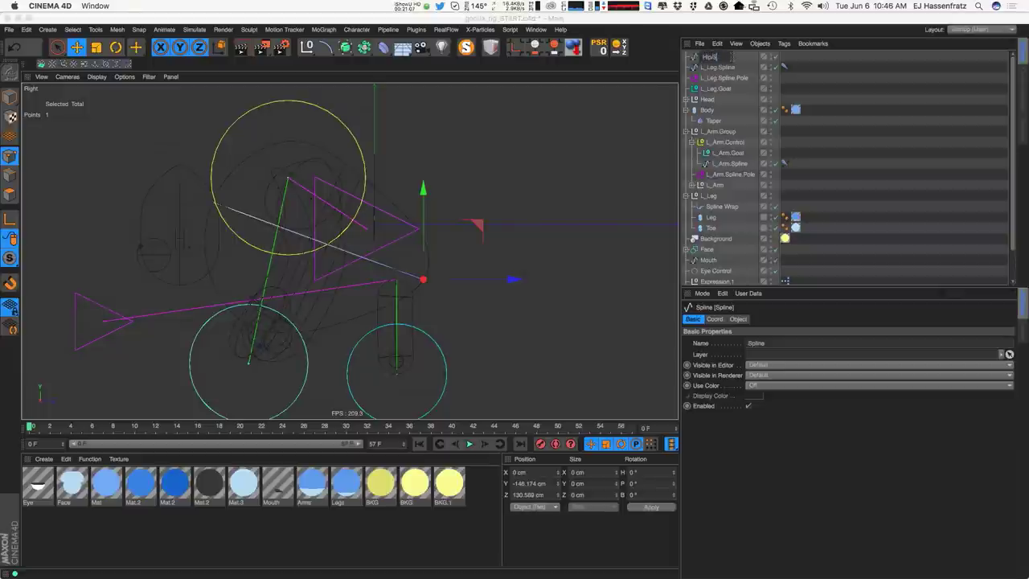
{"action": "key", "text": "Return"}
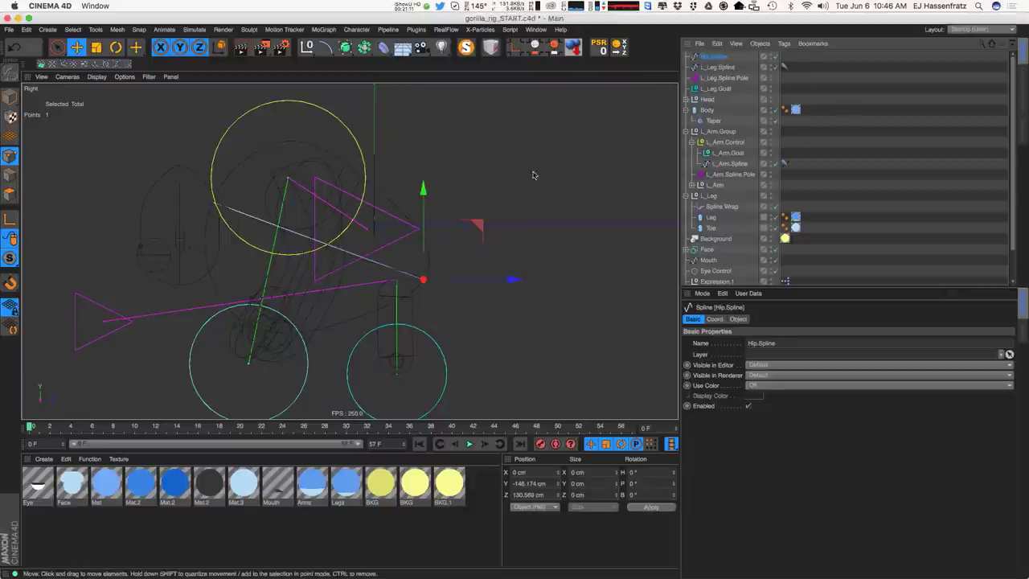
Group the Body object under a new null and expand the group in the object hierarchy.
{"action": "right_click", "coordinate": [706, 115]}
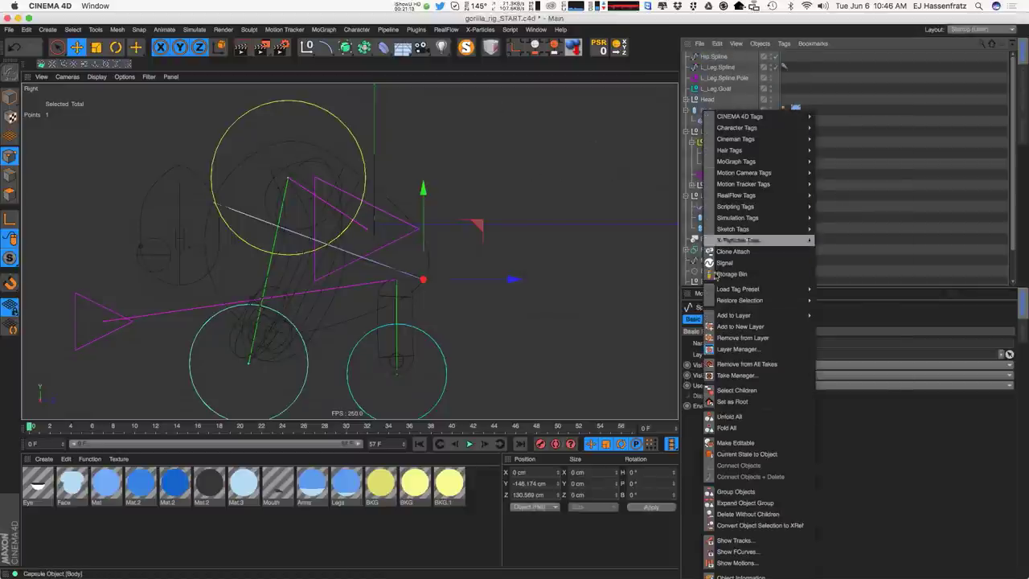
{"action": "left_click", "coordinate": [731, 492]}
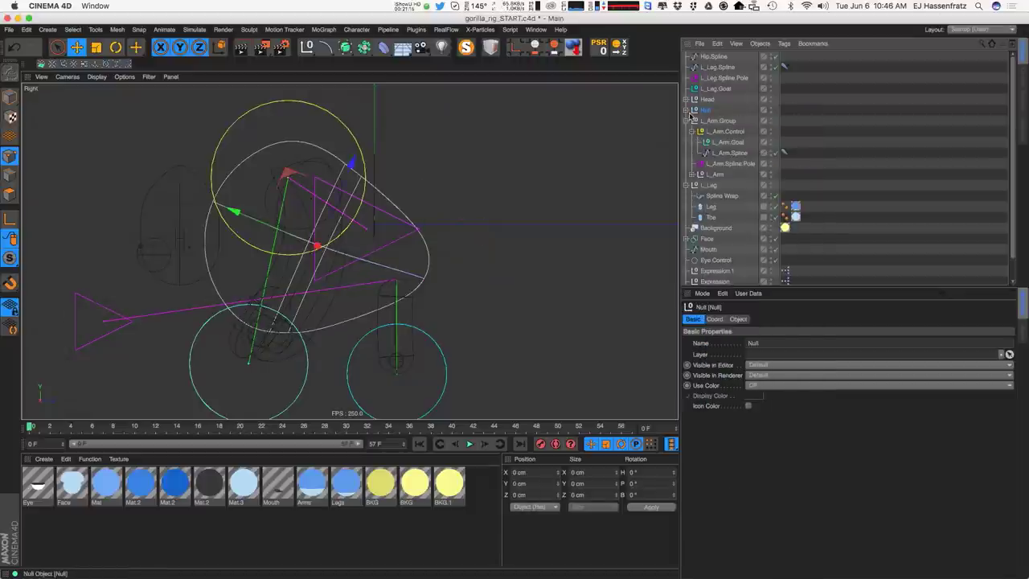
{"action": "left_click", "coordinate": [686, 111]}
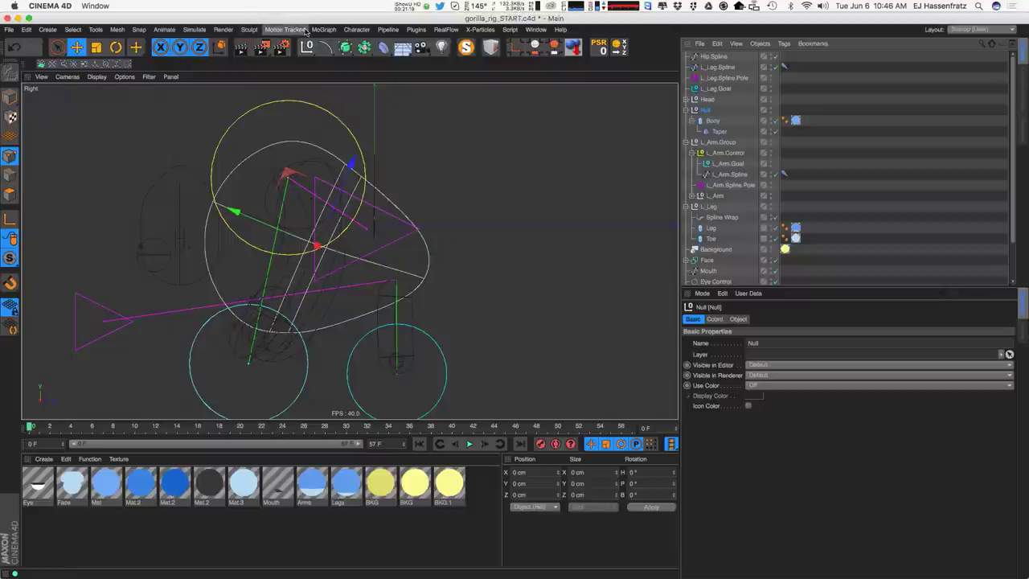
Add a Spline Wrap deformer above Body inside its new parent null and rename that null Body.Group.
{"action": "left_click", "coordinate": [384, 46]}
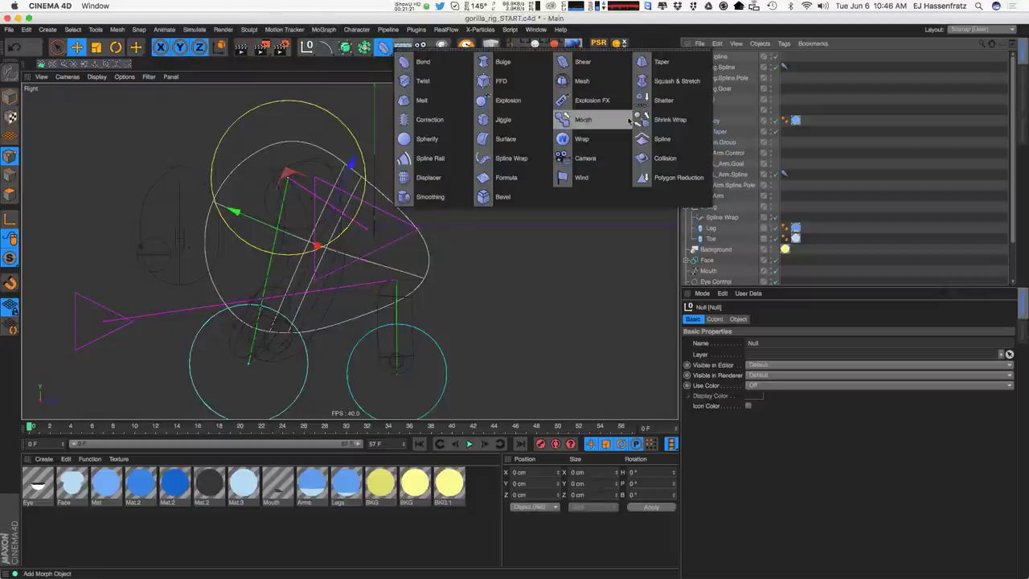
{"action": "left_click", "coordinate": [506, 158]}
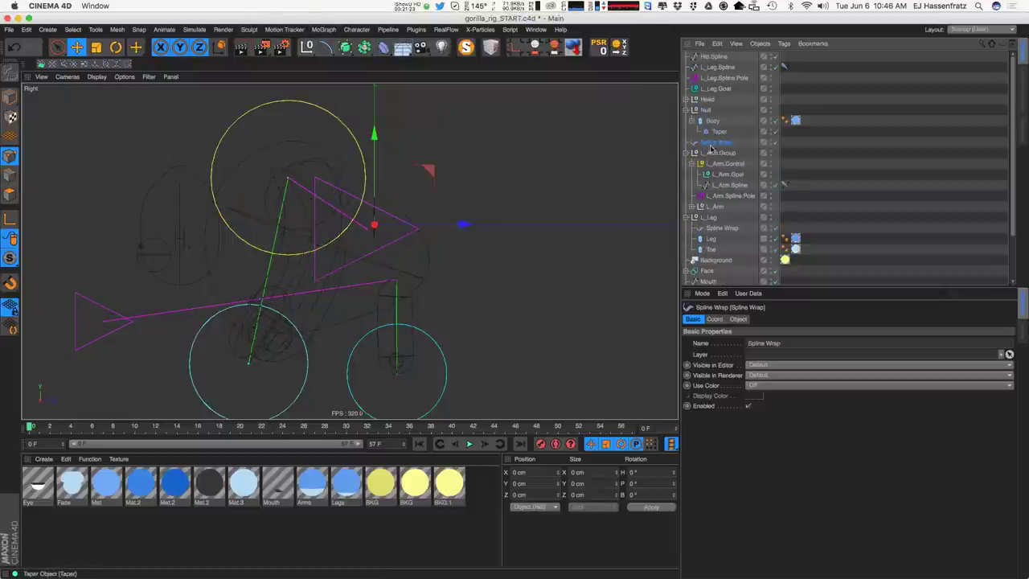
{"action": "left_click_drag", "start_coordinate": [715, 142], "coordinate": [712, 117]}
{"action": "double_click", "coordinate": [706, 111]}
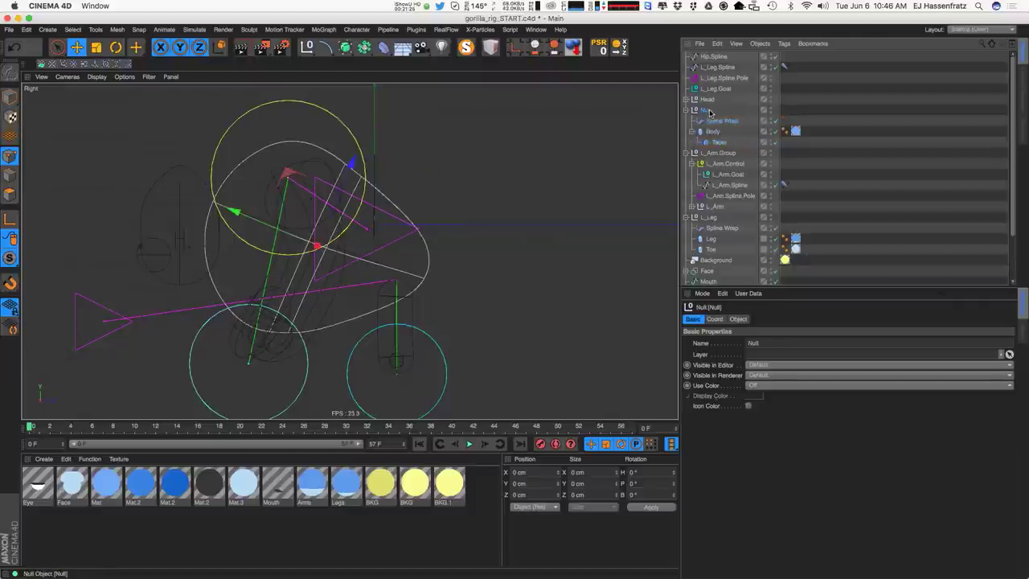
{"action": "type", "text": "Bo"}
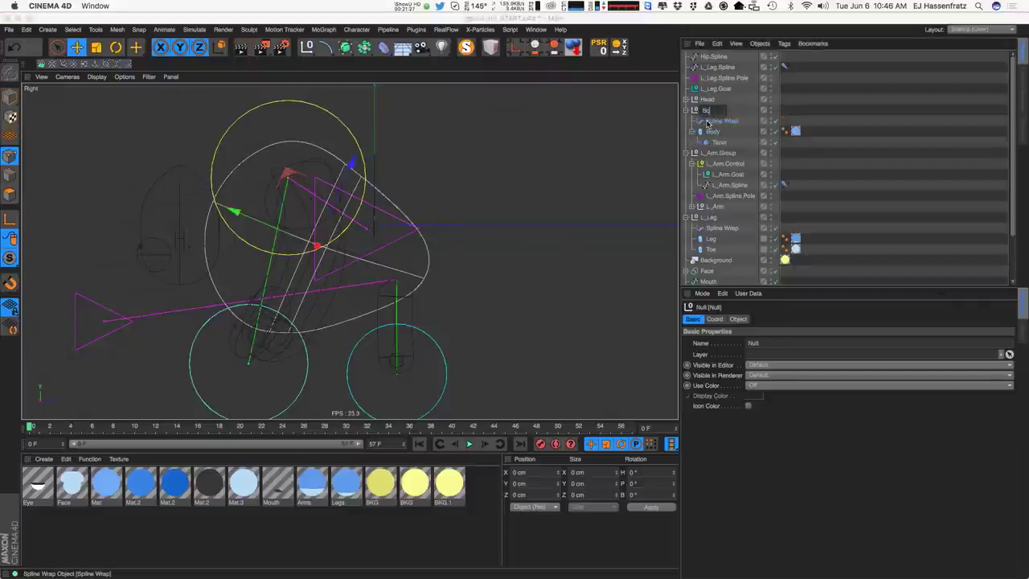
{"action": "type", "text": "dy.Group"}
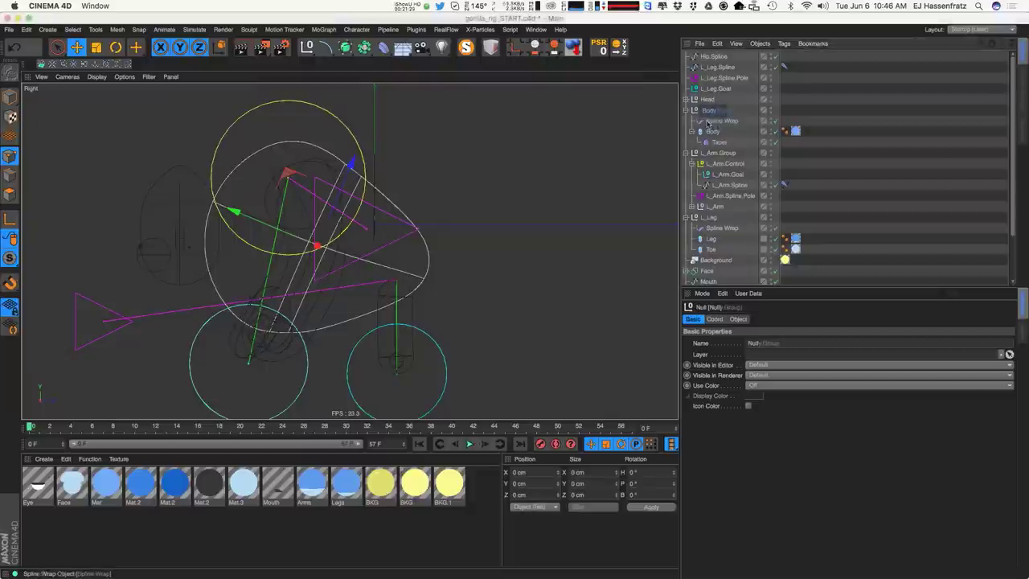
Assign Hip.Spline as the spline of the Spline Wrap deformer in Body.Group.
{"action": "left_click", "coordinate": [707, 120]}
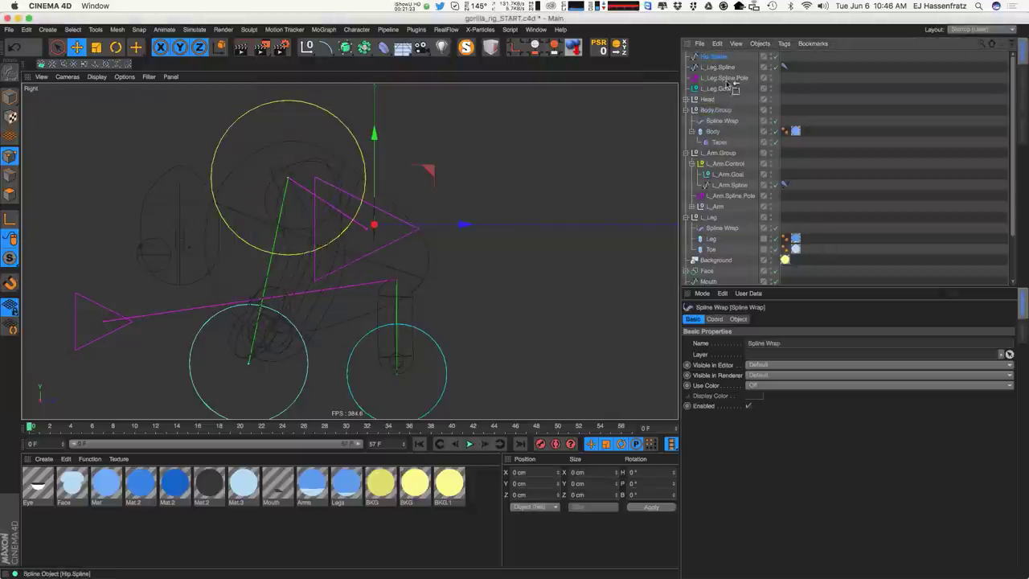
{"action": "left_click_drag", "start_coordinate": [727, 83], "coordinate": [716, 61]}
{"action": "left_click", "coordinate": [722, 320]}
{"action": "left_click", "coordinate": [739, 320]}
{"action": "left_click_drag", "start_coordinate": [788, 344], "coordinate": [788, 345]}
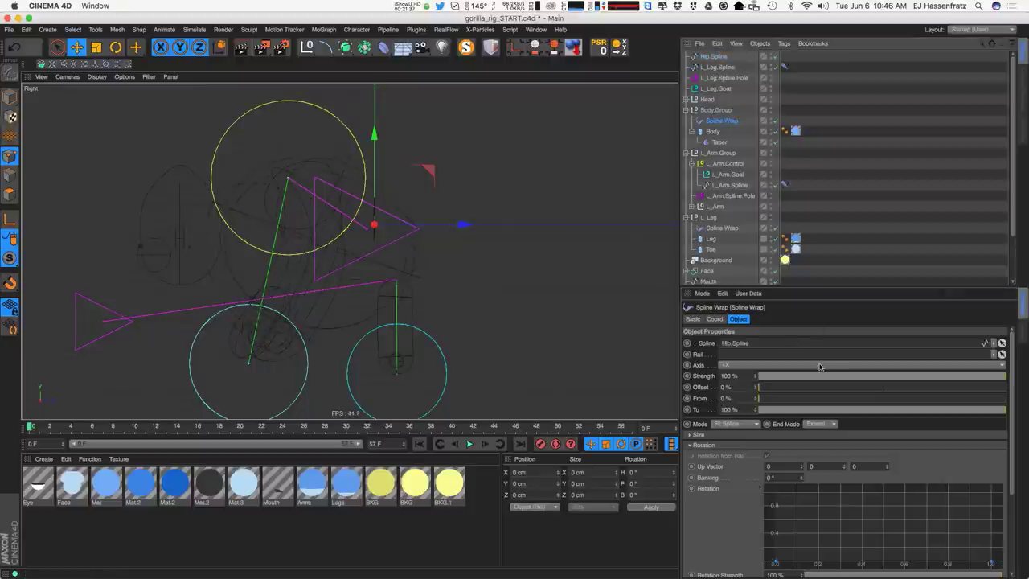
Set the body's Spline Wrap axis to -Y and inspect the deformed body in the Parallel view.
{"action": "middle_click", "coordinate": [390, 176]}
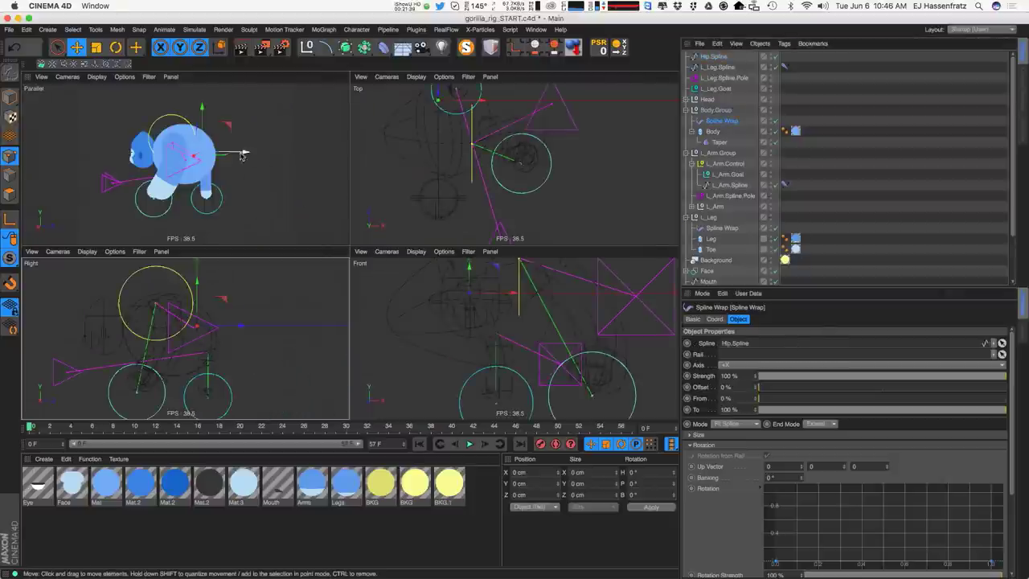
{"action": "left_click_drag", "start_coordinate": [241, 155], "coordinate": [276, 124], "text": "alt"}
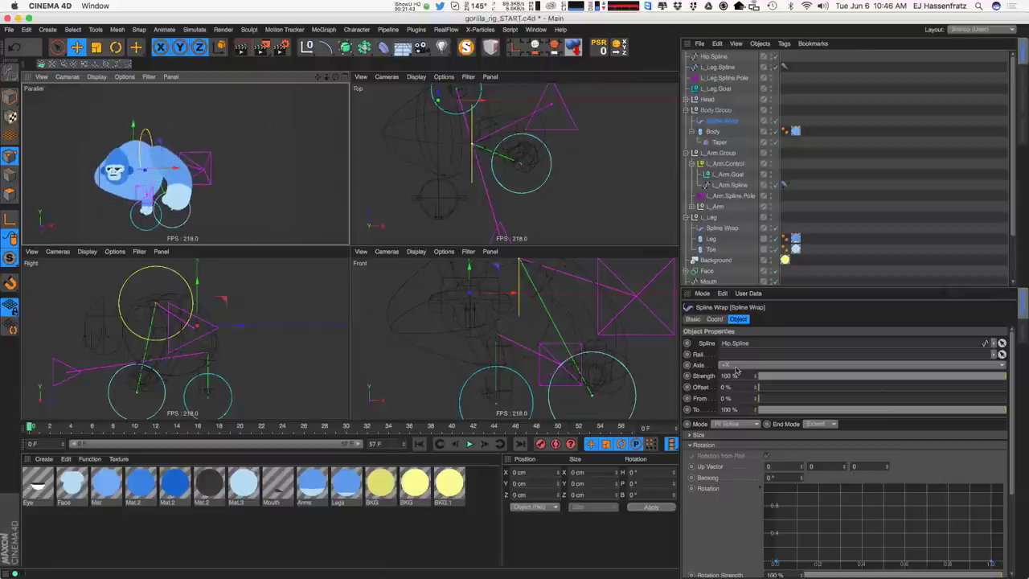
{"action": "left_click", "coordinate": [736, 368]}
{"action": "left_click", "coordinate": [737, 382]}
{"action": "left_click", "coordinate": [748, 365]}
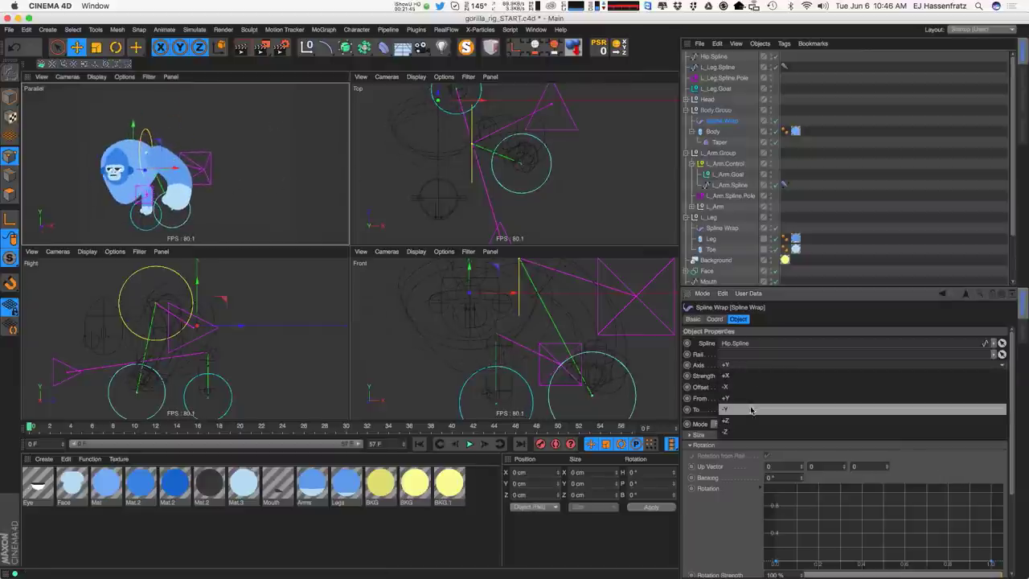
{"action": "left_click", "coordinate": [748, 409]}
{"action": "left_click_drag", "start_coordinate": [154, 173], "coordinate": [105, 173], "text": "alt"}
{"action": "left_click", "coordinate": [713, 131]}
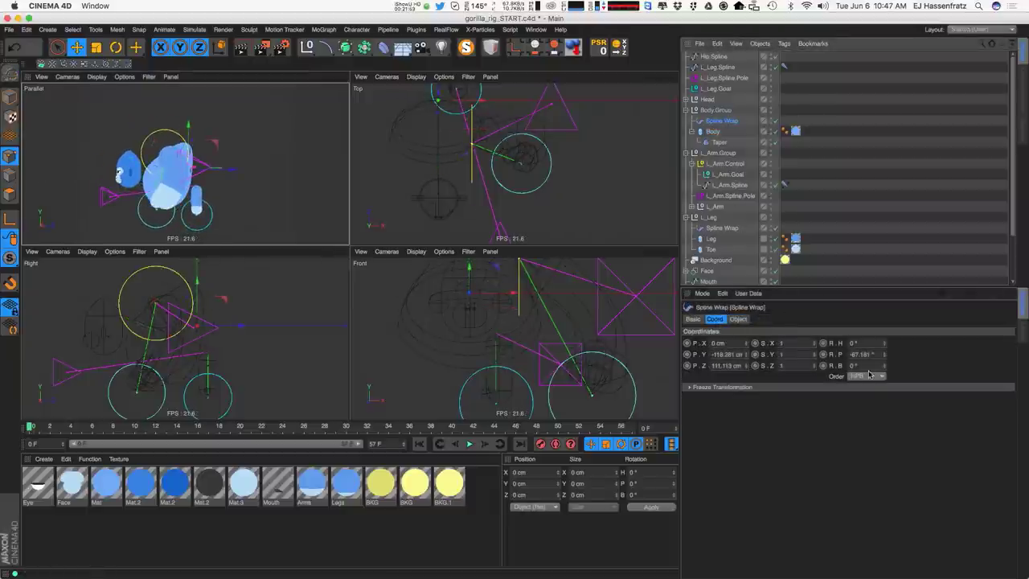
Set the pitch rotation of the Spline Wrap in Body.Group to 0°.
{"action": "left_click", "coordinate": [862, 354]}
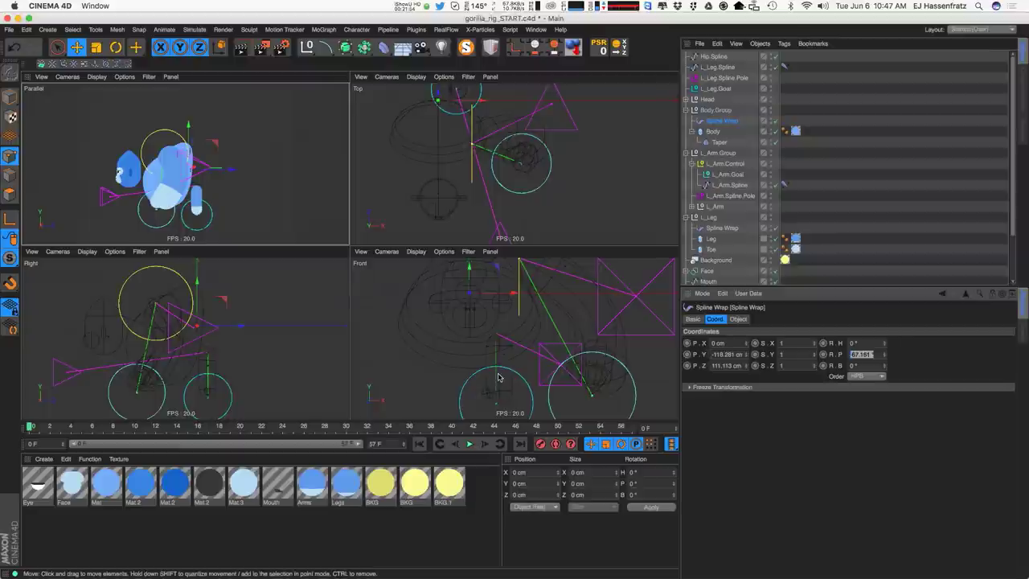
{"action": "key", "text": "Return"}
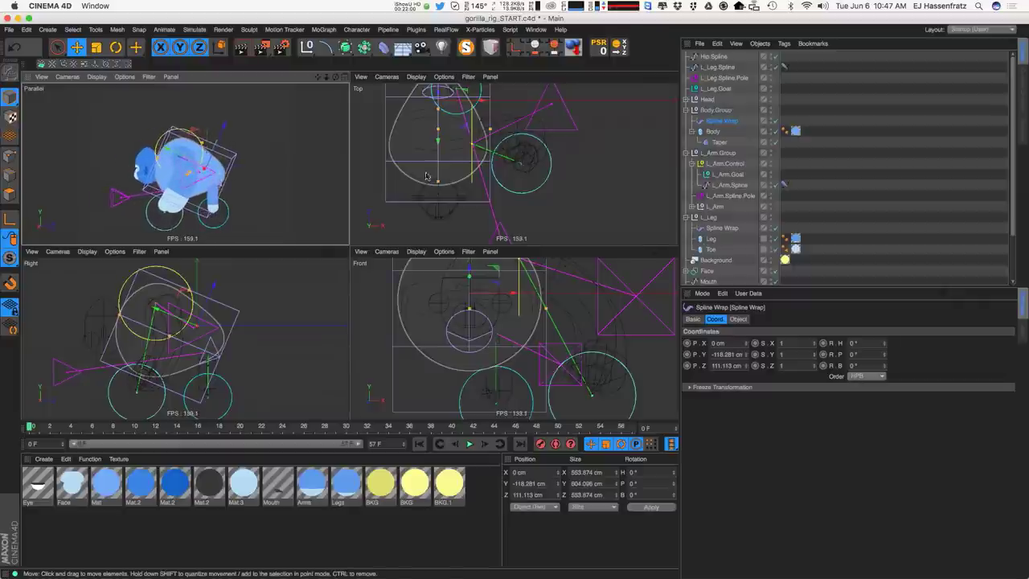
{"action": "left_click", "coordinate": [540, 108]}
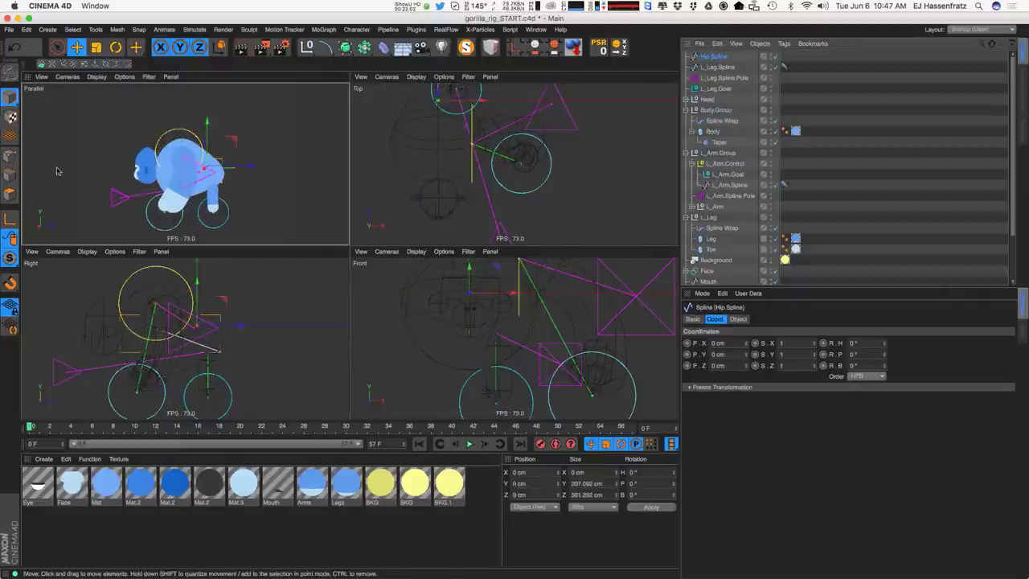
Examine Hip.Spline and its rear end point against the body in the Top view and the enlarged Parallel view.
{"action": "middle_click_drag", "start_coordinate": [447, 149], "coordinate": [463, 184], "text": "alt"}
{"action": "left_click", "coordinate": [10, 155]}
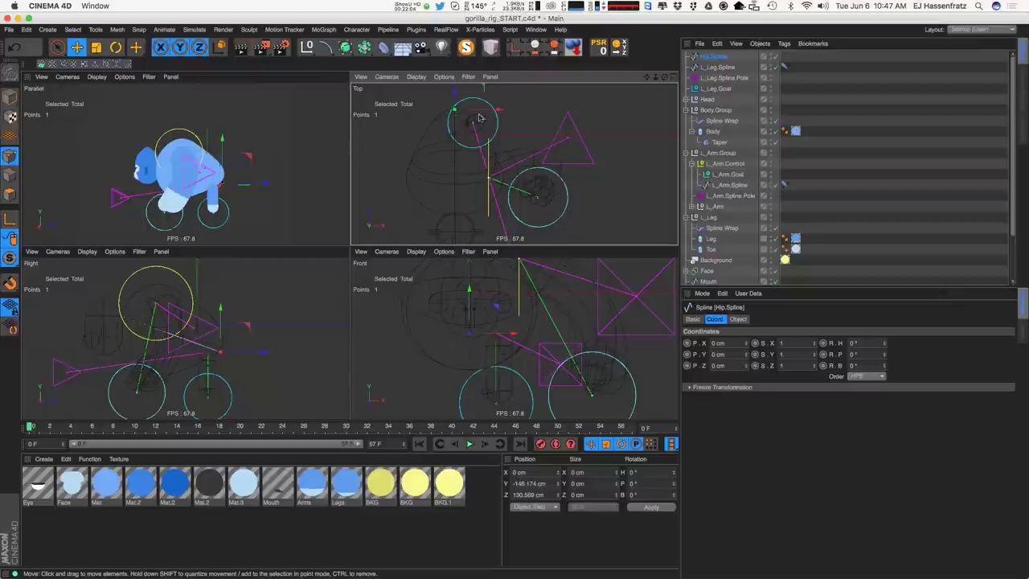
{"action": "left_click_drag", "start_coordinate": [479, 118], "coordinate": [455, 116]}
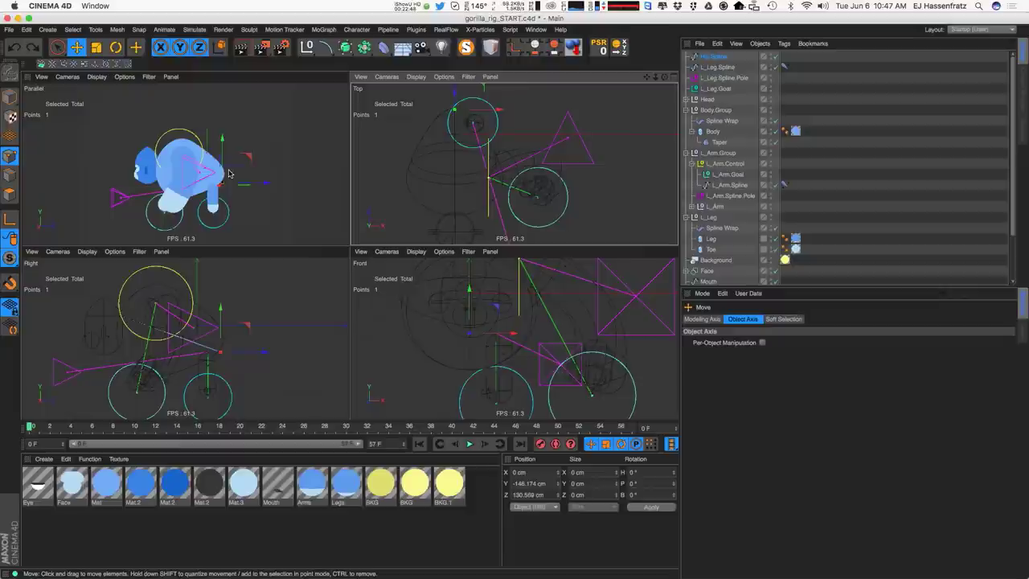
{"action": "left_click", "coordinate": [229, 174]}
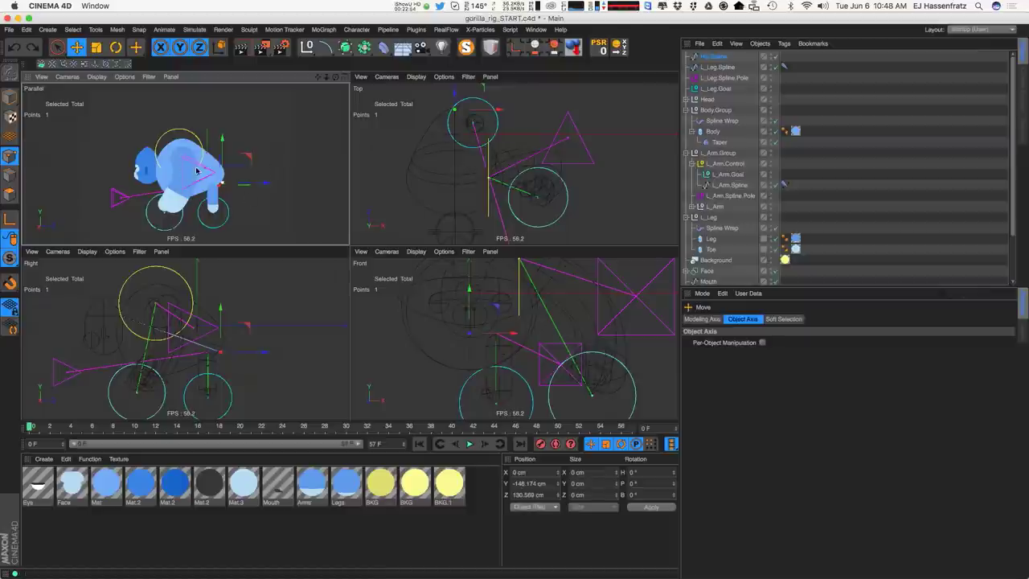
{"action": "left_click", "coordinate": [10, 96]}
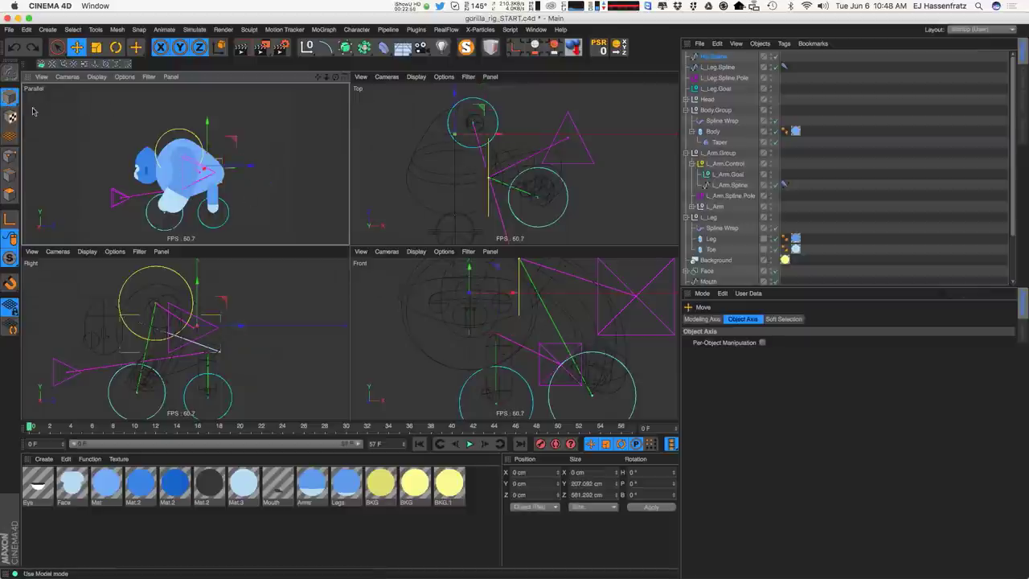
{"action": "left_click", "coordinate": [715, 58]}
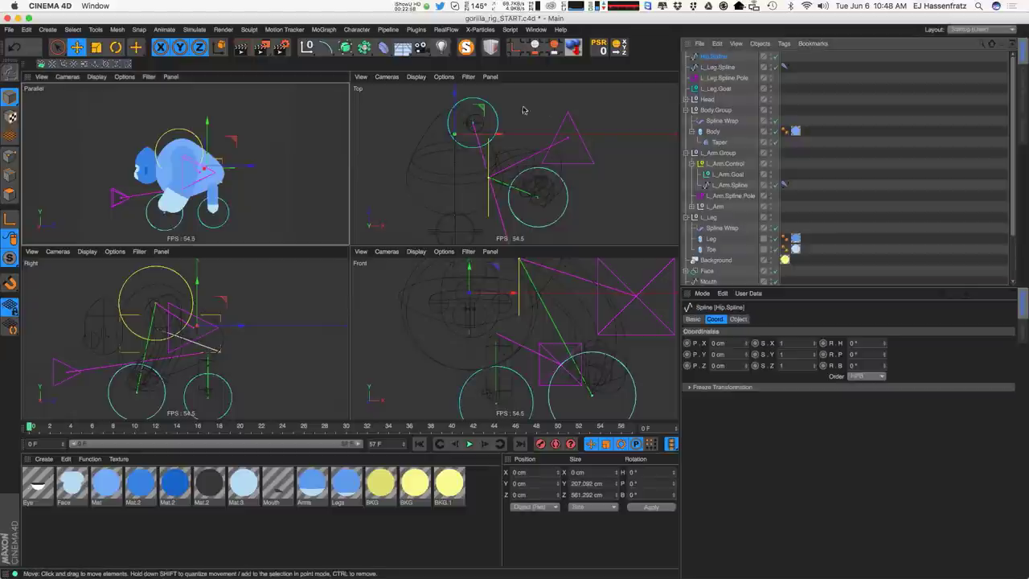
{"action": "left_click", "coordinate": [345, 78]}
{"action": "left_click_drag", "start_coordinate": [345, 231], "coordinate": [325, 244], "text": "alt"}
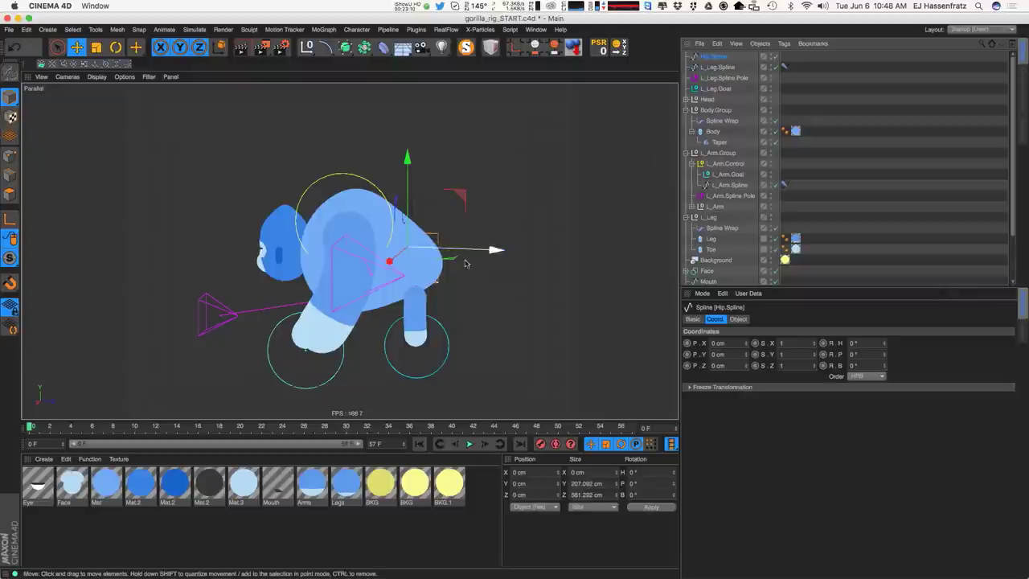
{"action": "left_click_drag", "start_coordinate": [450, 281], "coordinate": [391, 282], "text": "alt"}
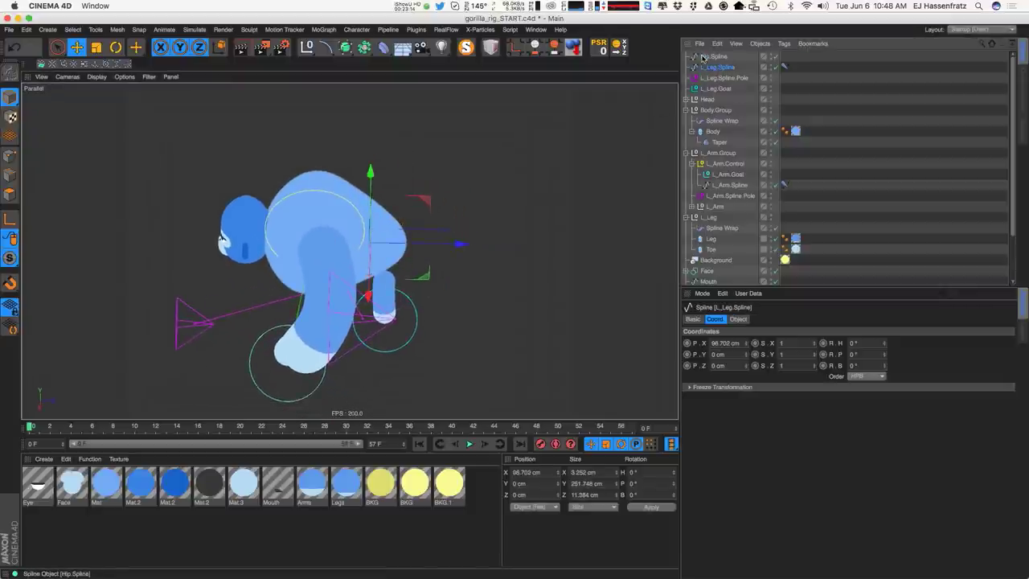
Try moving the rear end point of Hip.Spline to deform the body, and undo the move.
{"action": "left_click", "coordinate": [10, 157]}
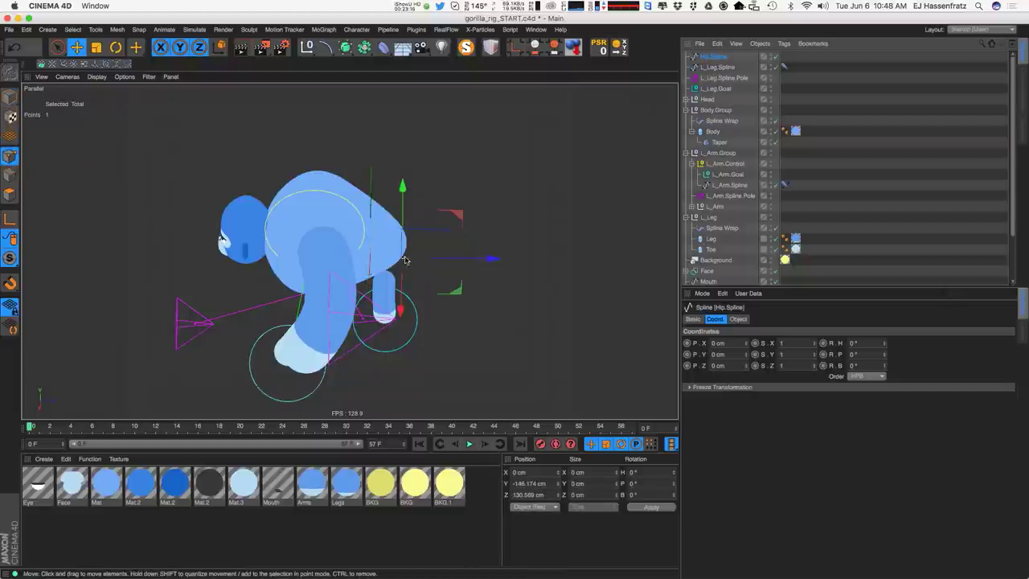
{"action": "left_click_drag", "start_coordinate": [406, 260], "coordinate": [349, 308]}
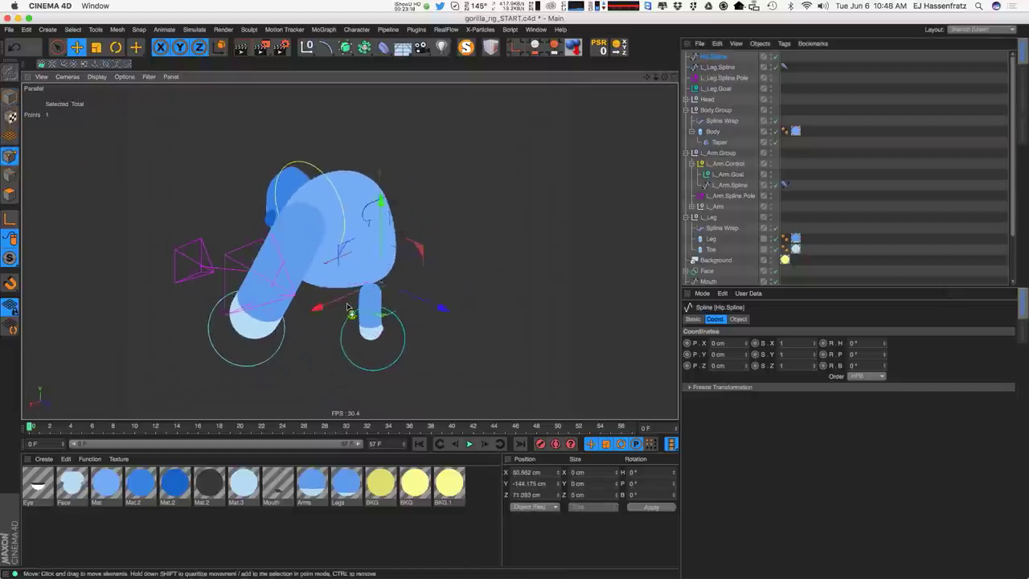
{"action": "key", "text": "super+z"}
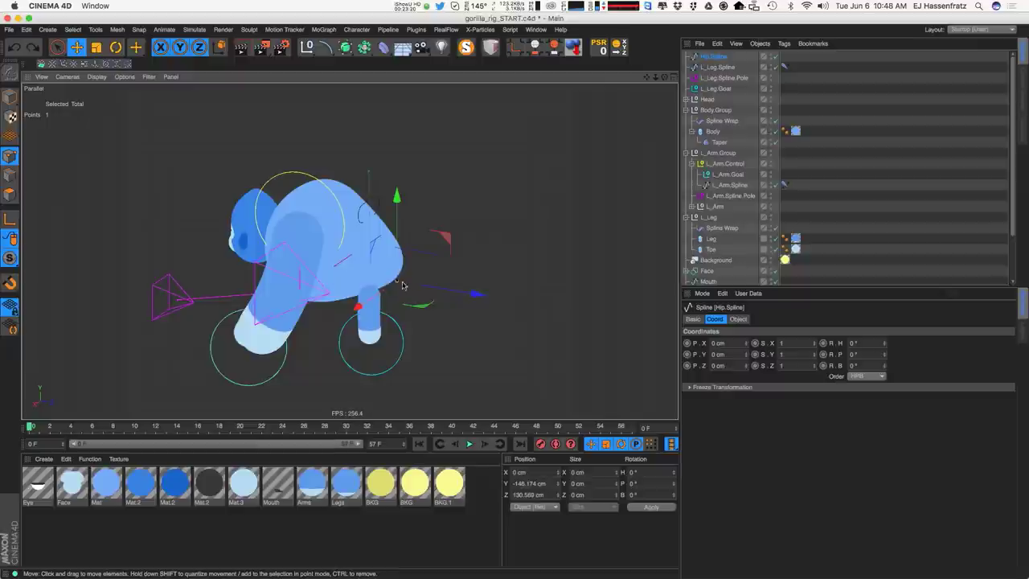
Add an IK character tag to Hip.Spline and set its End point to 1.
{"action": "left_click", "coordinate": [720, 56]}
{"action": "right_click", "coordinate": [719, 56]}
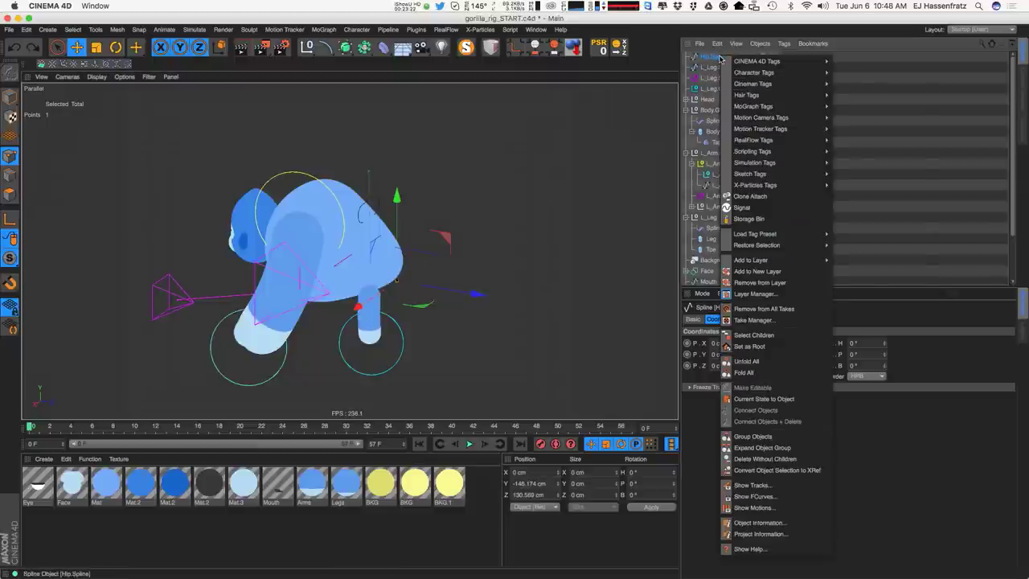
{"action": "mouse_move", "coordinate": [756, 72]}
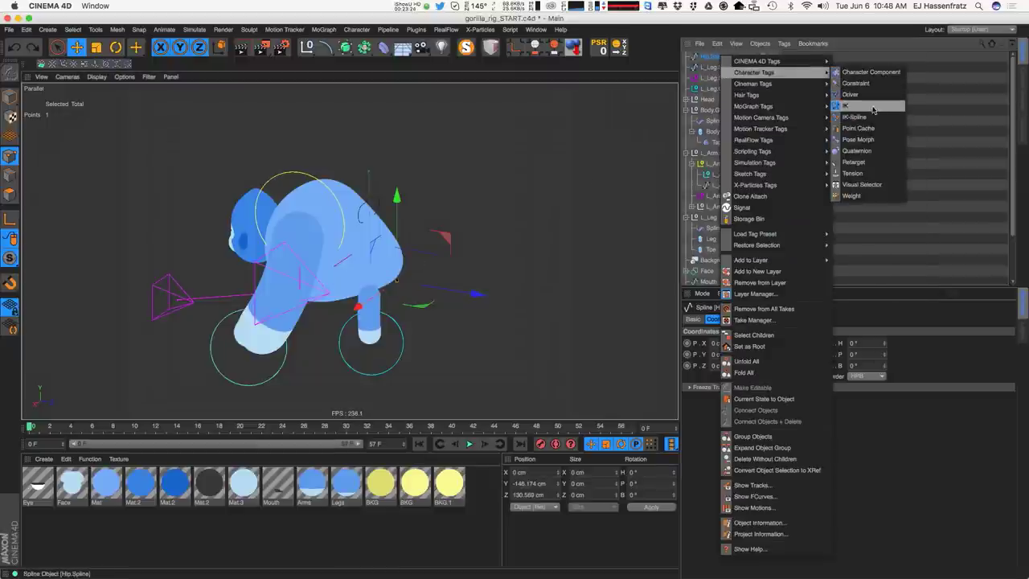
{"action": "left_click", "coordinate": [868, 105]}
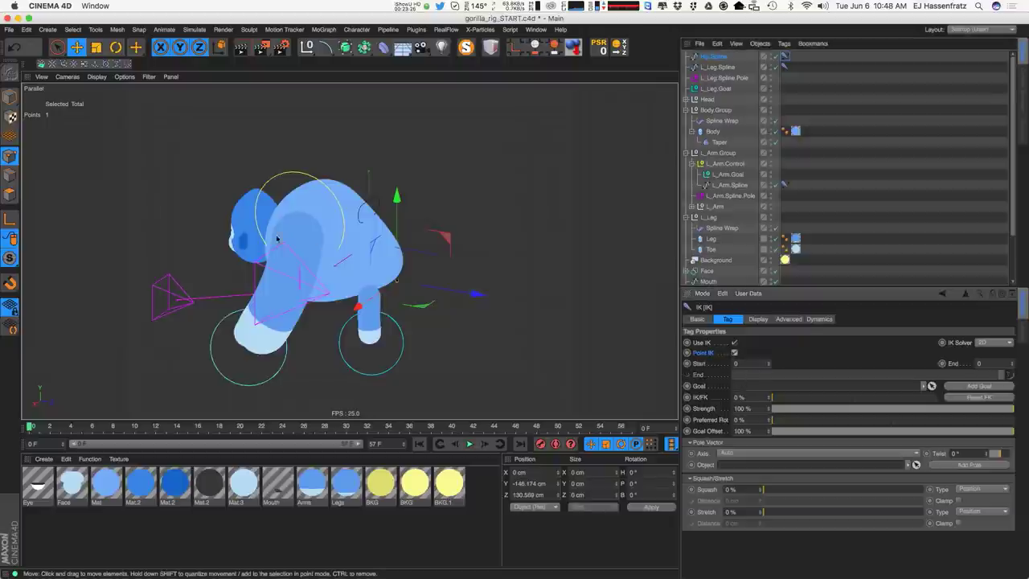
{"action": "left_click_drag", "start_coordinate": [294, 260], "coordinate": [347, 255], "text": "alt"}
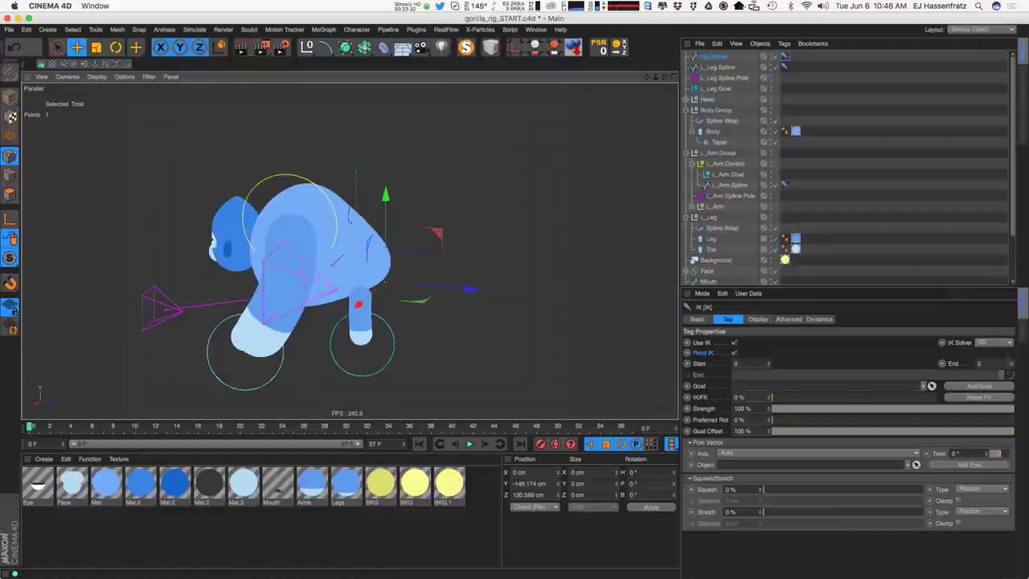
{"action": "left_click", "coordinate": [1012, 362]}
{"action": "mouse_move", "coordinate": [509, 273]}
{"action": "left_mouse_down", "text": "alt"}
{"action": "mouse_move", "coordinate": [530, 268]}
{"action": "mouse_move", "coordinate": [523, 272]}
{"action": "left_mouse_up", "text": "alt"}
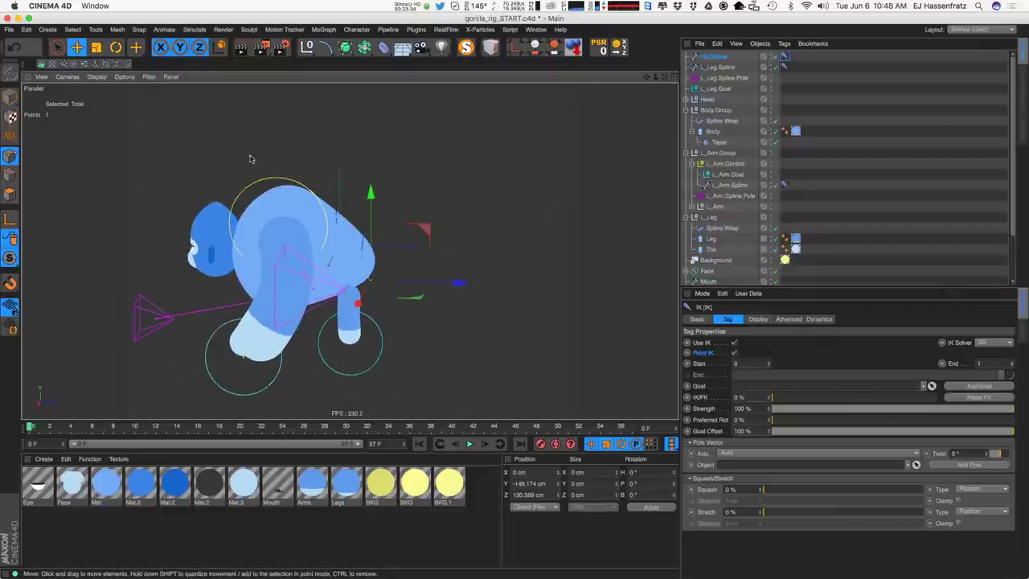
Add a goal null to the Hip.Spline IK tag and rename it Hip.Goal.
{"action": "left_click", "coordinate": [980, 388]}
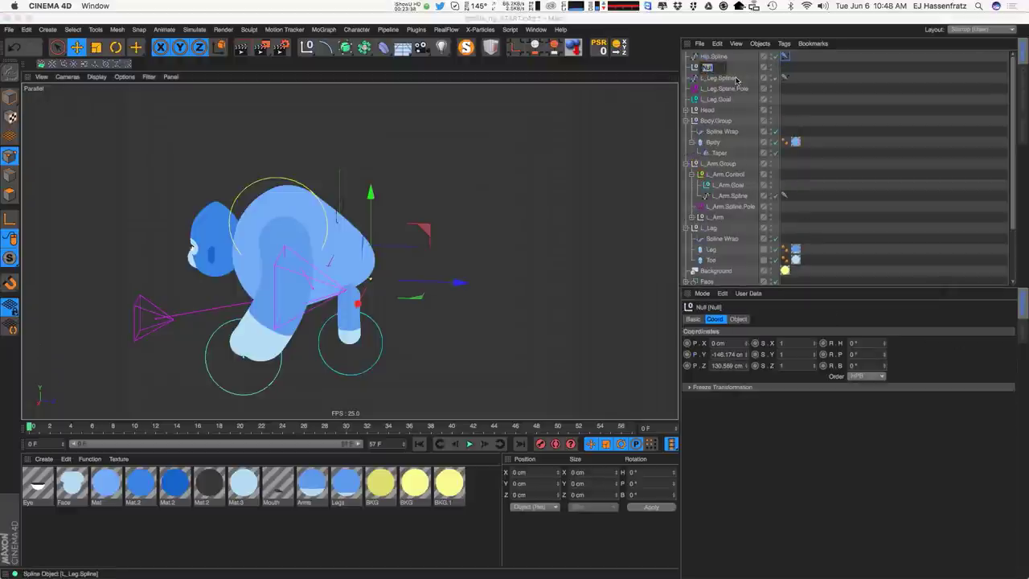
{"action": "type", "text": "Hip."}
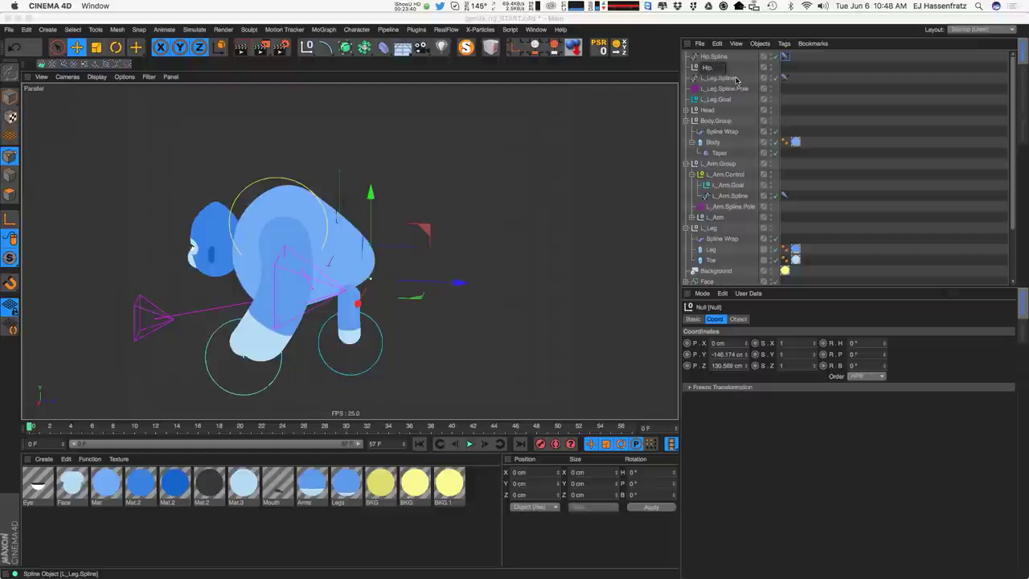
{"action": "type", "text": "Goal"}
{"action": "key", "text": "Return"}
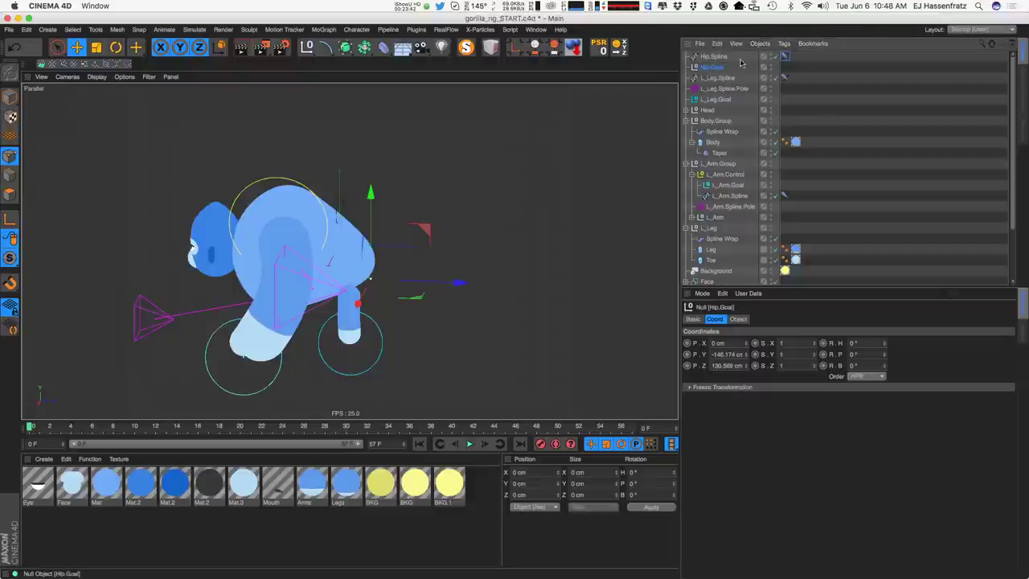
Display the Hip.Goal null as a circle with a radius of 228 cm.
{"action": "left_click", "coordinate": [737, 319]}
{"action": "left_click", "coordinate": [764, 344]}
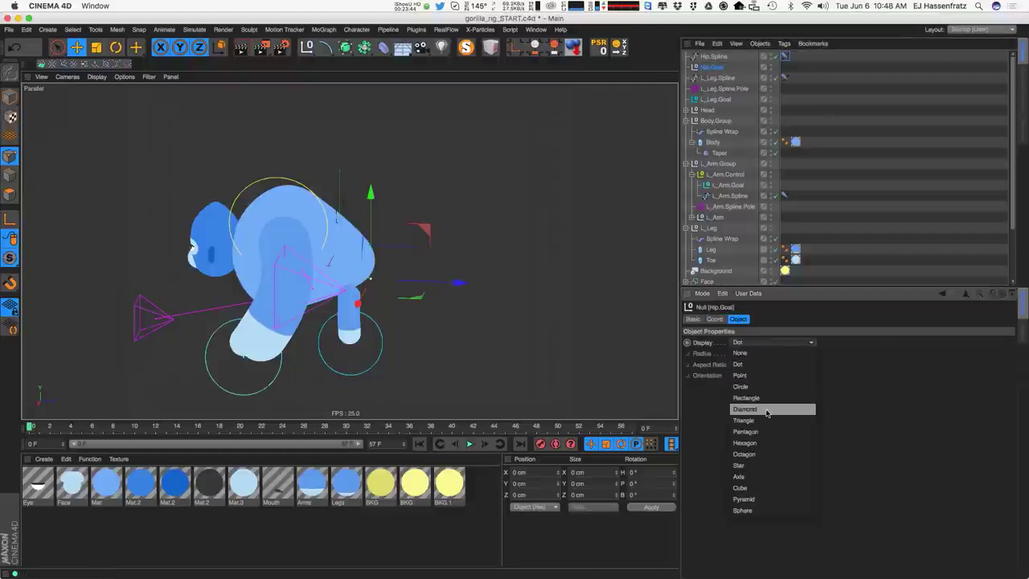
{"action": "left_click", "coordinate": [763, 388]}
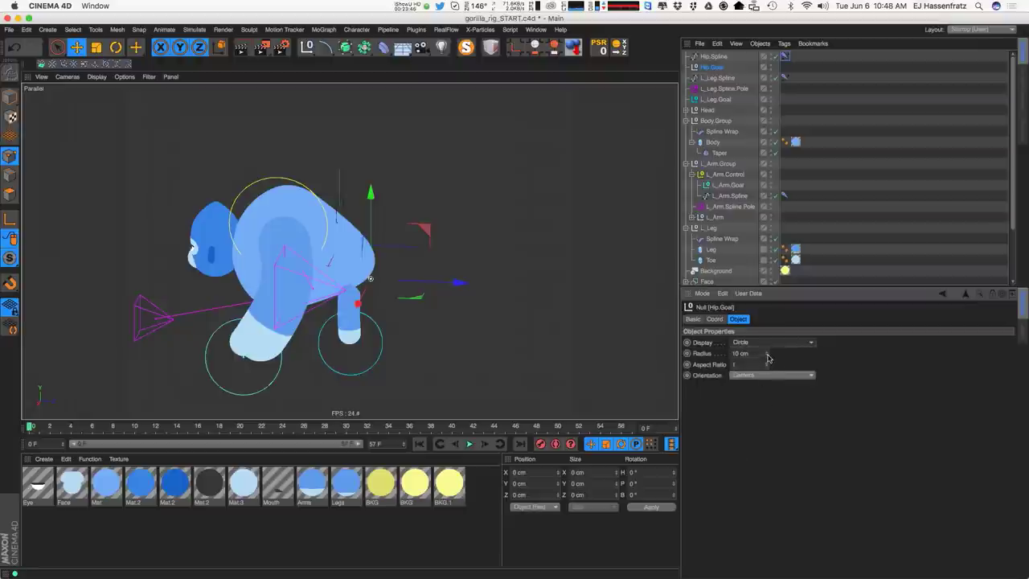
{"action": "left_click_drag", "start_coordinate": [768, 358], "coordinate": [767, 335]}
Try the XZ and ZY orientations for the Hip.Goal circle and set it to XY.
{"action": "left_click", "coordinate": [769, 376]}
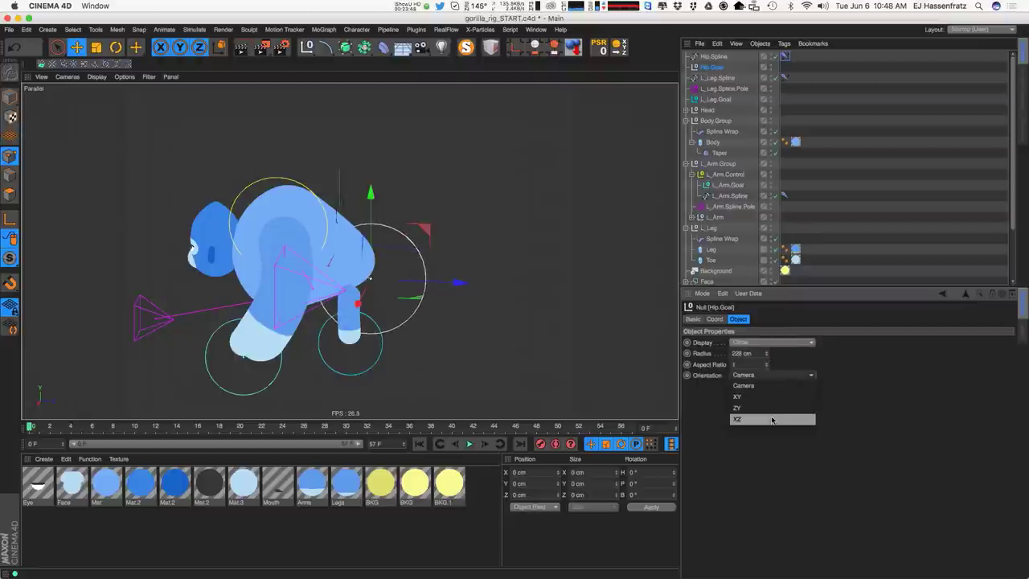
{"action": "left_click", "coordinate": [772, 419]}
{"action": "left_click", "coordinate": [760, 376]}
{"action": "left_click", "coordinate": [758, 408]}
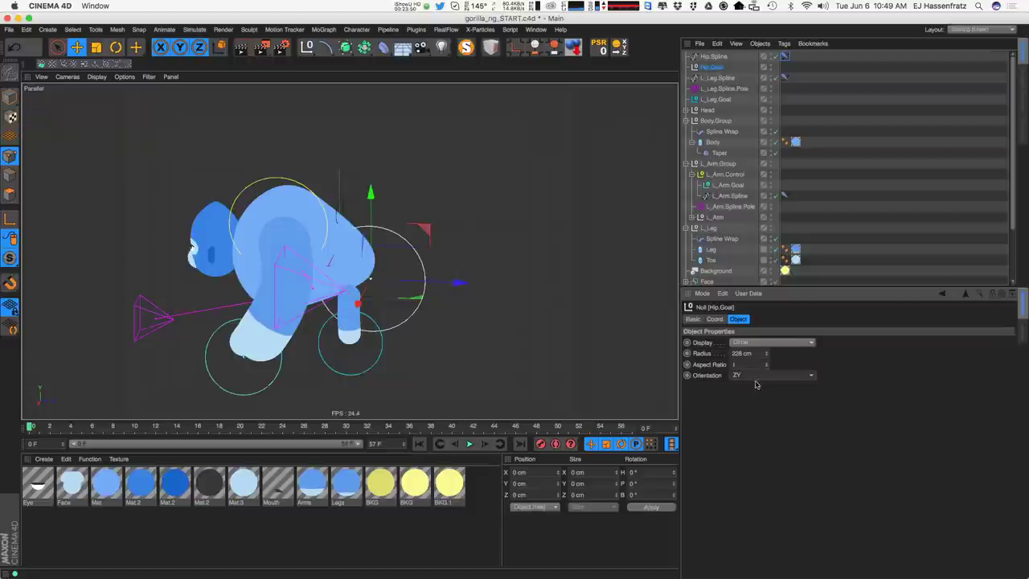
{"action": "left_click", "coordinate": [759, 376]}
{"action": "left_click", "coordinate": [770, 397]}
Try moving Hip.Goal in the Parallel view to bend the body, and undo the move.
{"action": "left_click_drag", "start_coordinate": [353, 288], "coordinate": [396, 268], "text": "alt"}
{"action": "key", "text": "e"}
{"action": "left_click_drag", "start_coordinate": [419, 232], "coordinate": [427, 251]}
{"action": "key", "text": "super+z"}
{"action": "key", "text": "super+z"}
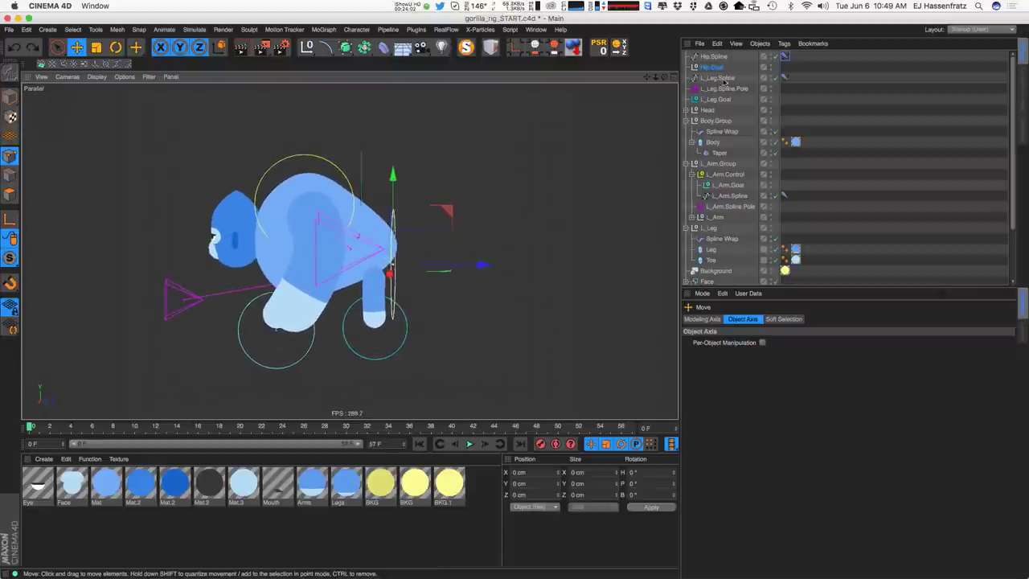
Move Hip.Goal below L_Leg.Goal in the object hierarchy and make L_Leg.Spline its child.
{"action": "left_click_drag", "start_coordinate": [714, 68], "coordinate": [704, 108]}
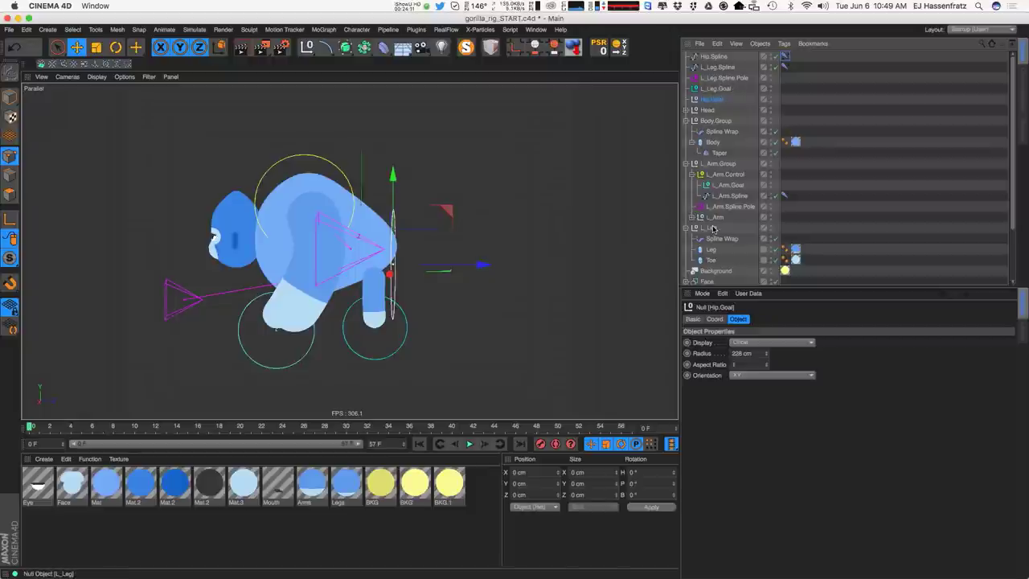
{"action": "left_click_drag", "start_coordinate": [727, 68], "coordinate": [731, 69]}
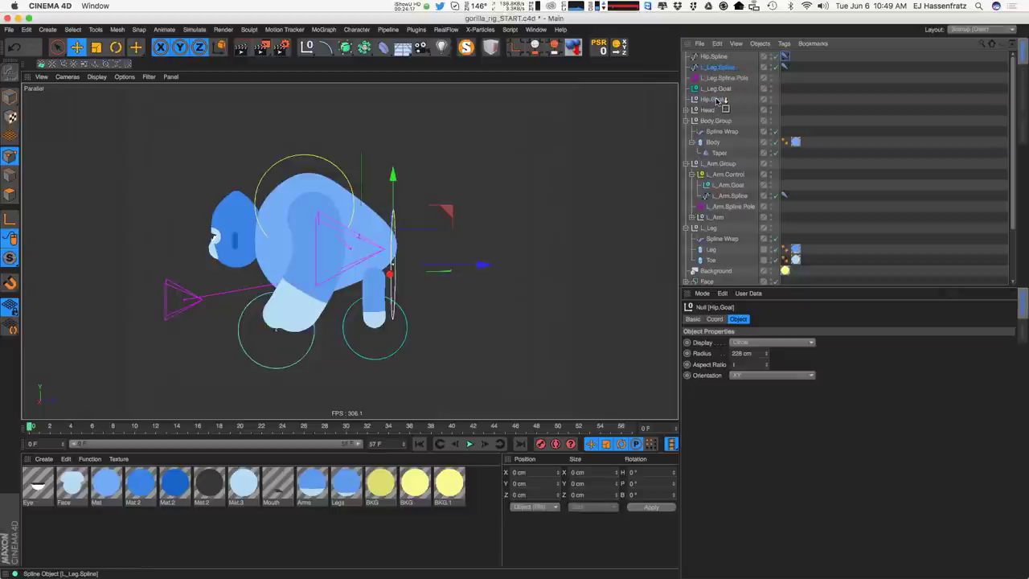
{"action": "left_click_drag", "start_coordinate": [712, 100], "coordinate": [714, 99]}
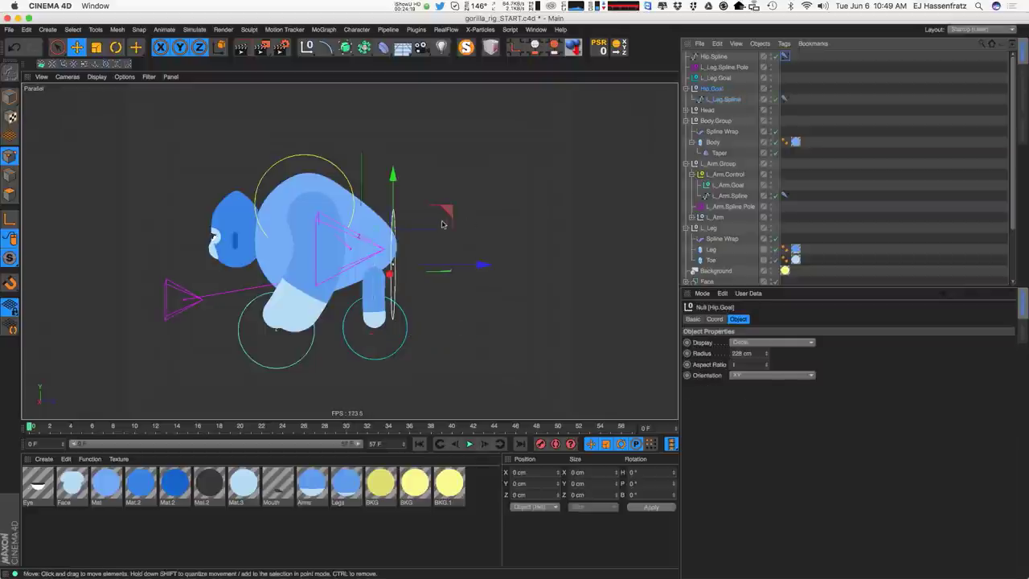
Test how the body and left leg follow Hip.Goal by moving it in several views, undoing the trial moves.
{"action": "left_click_drag", "start_coordinate": [443, 221], "coordinate": [463, 237]}
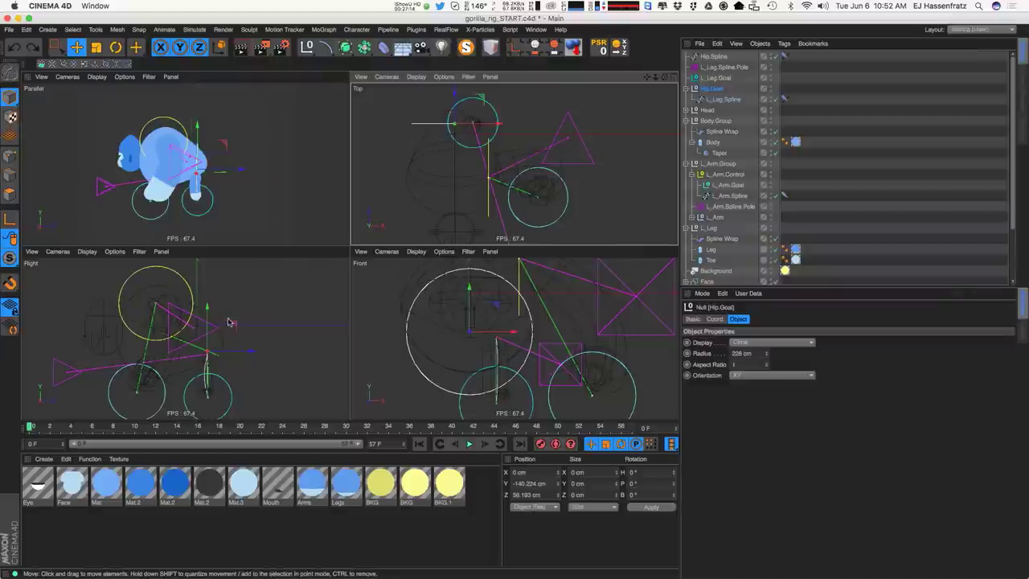
{"action": "mouse_move", "coordinate": [229, 322]}
{"action": "left_mouse_down"}
{"action": "mouse_move", "coordinate": [264, 305]}
{"action": "mouse_move", "coordinate": [241, 322]}
{"action": "mouse_move", "coordinate": [303, 321]}
{"action": "mouse_move", "coordinate": [213, 336]}
{"action": "mouse_move", "coordinate": [273, 325]}
{"action": "mouse_move", "coordinate": [241, 313]}
{"action": "mouse_move", "coordinate": [270, 293]}
{"action": "mouse_move", "coordinate": [233, 324]}
{"action": "left_mouse_up"}
{"action": "key", "text": "super+z"}
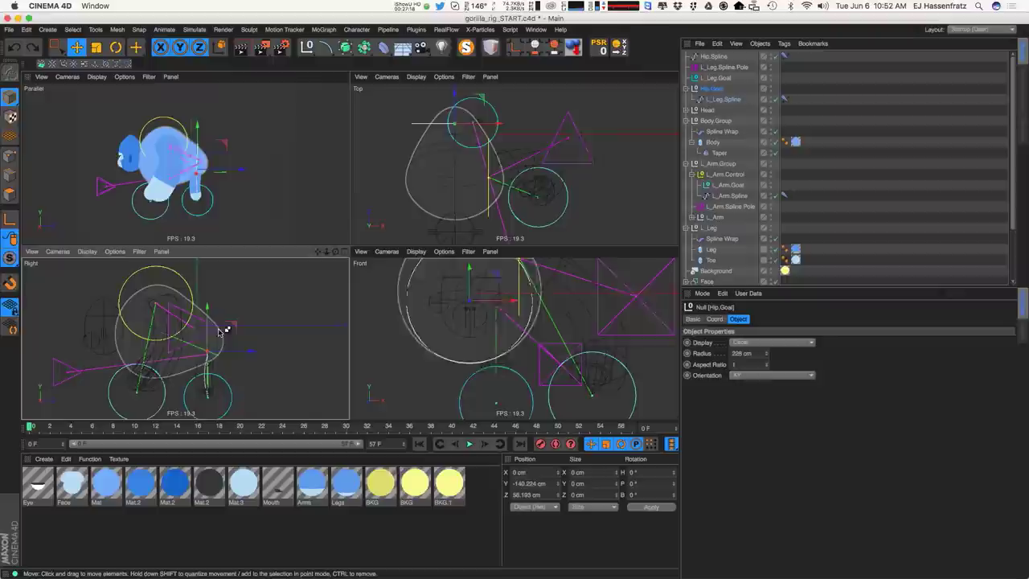
{"action": "left_click", "coordinate": [713, 90]}
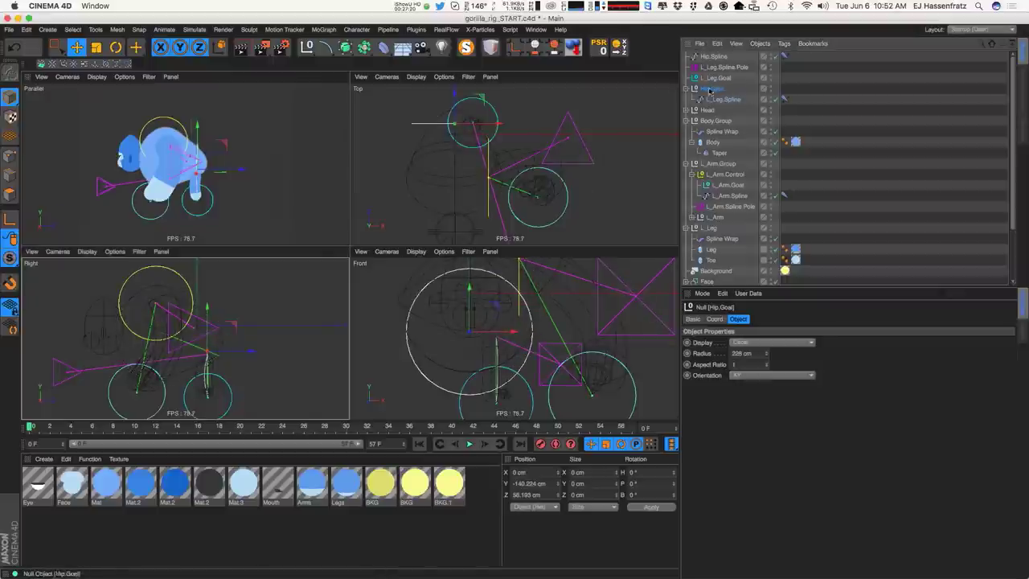
{"action": "left_click_drag", "start_coordinate": [255, 175], "coordinate": [218, 178], "text": "alt"}
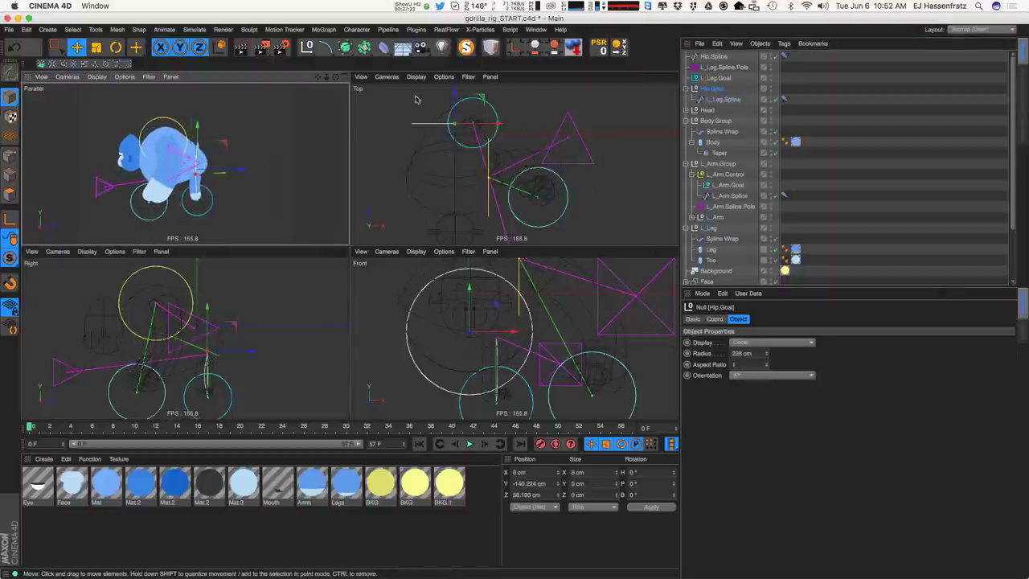
{"action": "mouse_move", "coordinate": [246, 352]}
{"action": "left_mouse_down"}
{"action": "mouse_move", "coordinate": [266, 354]}
{"action": "mouse_move", "coordinate": [250, 351]}
{"action": "left_mouse_up"}
{"action": "key", "text": "super+z"}
{"action": "key", "text": "super+z"}
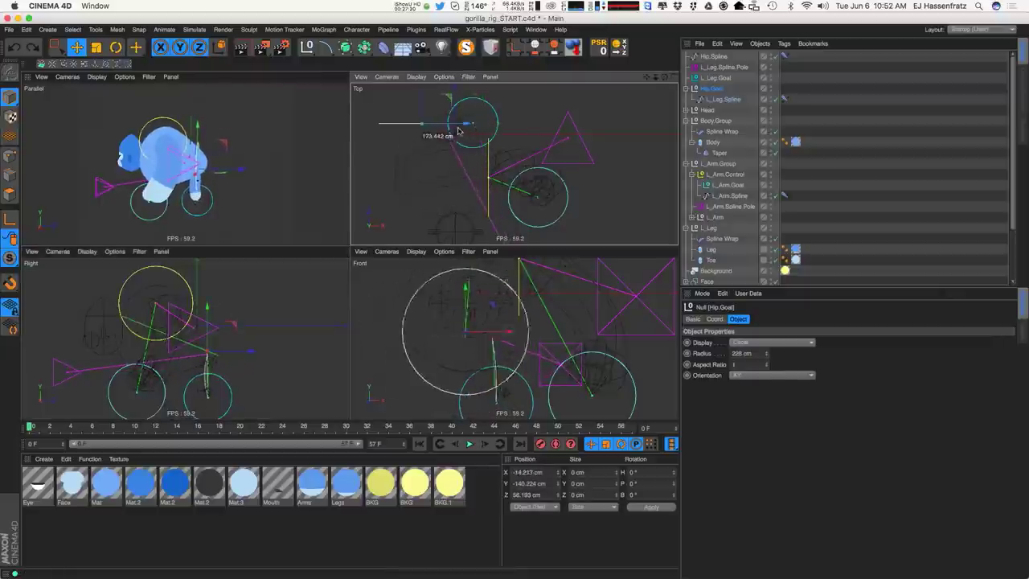
Add a Protection tag to Hip.Goal that locks only its Z position, leaving X, Y, scale and rotation free.
{"action": "right_click", "coordinate": [704, 88]}
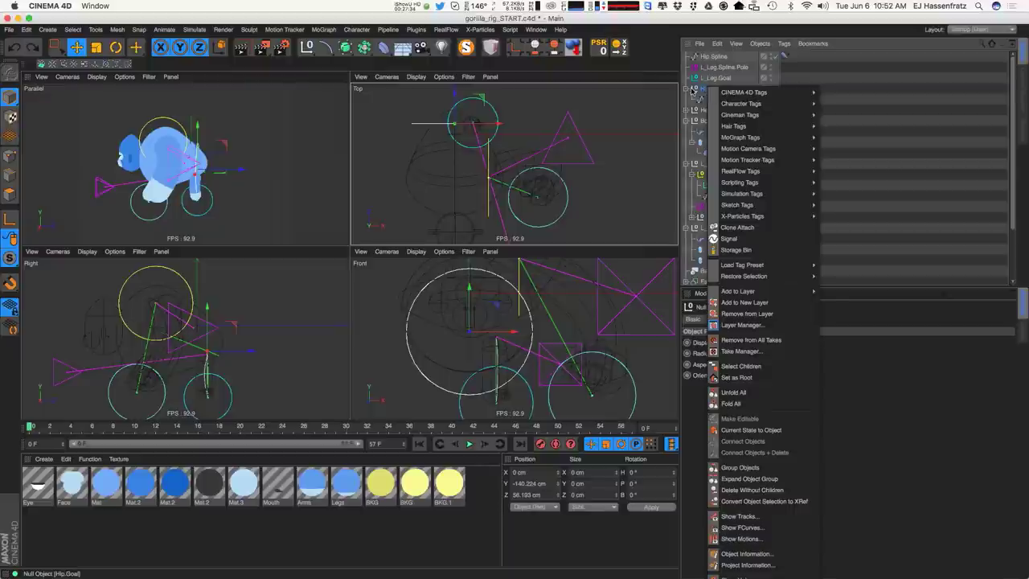
{"action": "left_click", "coordinate": [691, 90]}
{"action": "right_click", "coordinate": [721, 90]}
{"action": "mouse_move", "coordinate": [754, 97]}
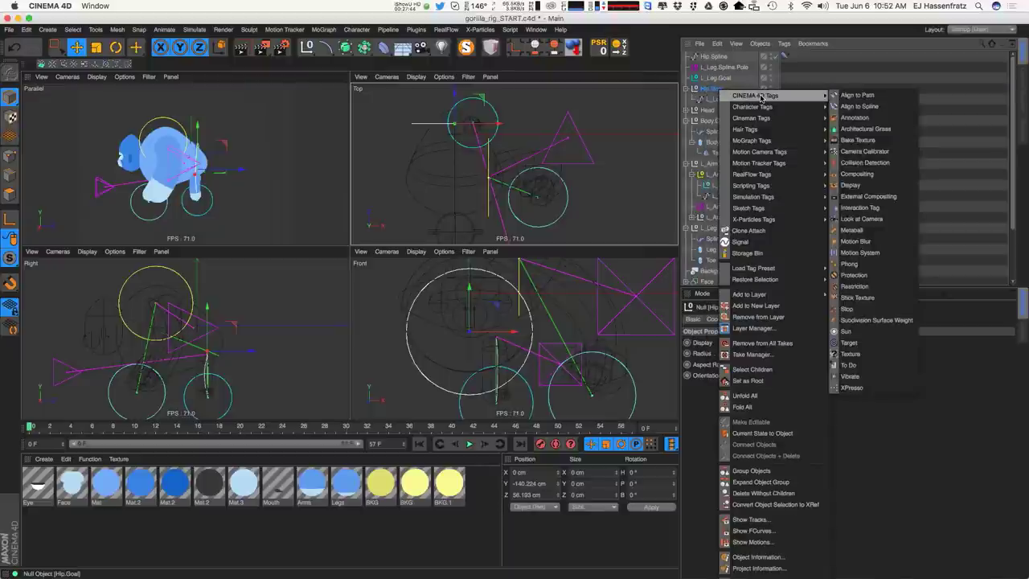
{"action": "left_click", "coordinate": [853, 275]}
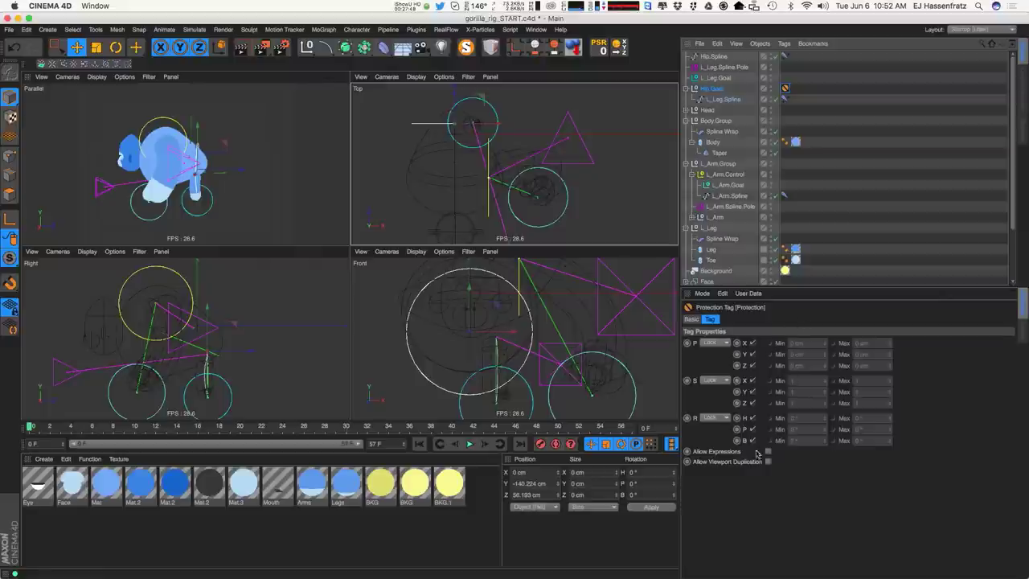
{"action": "left_click", "coordinate": [752, 343]}
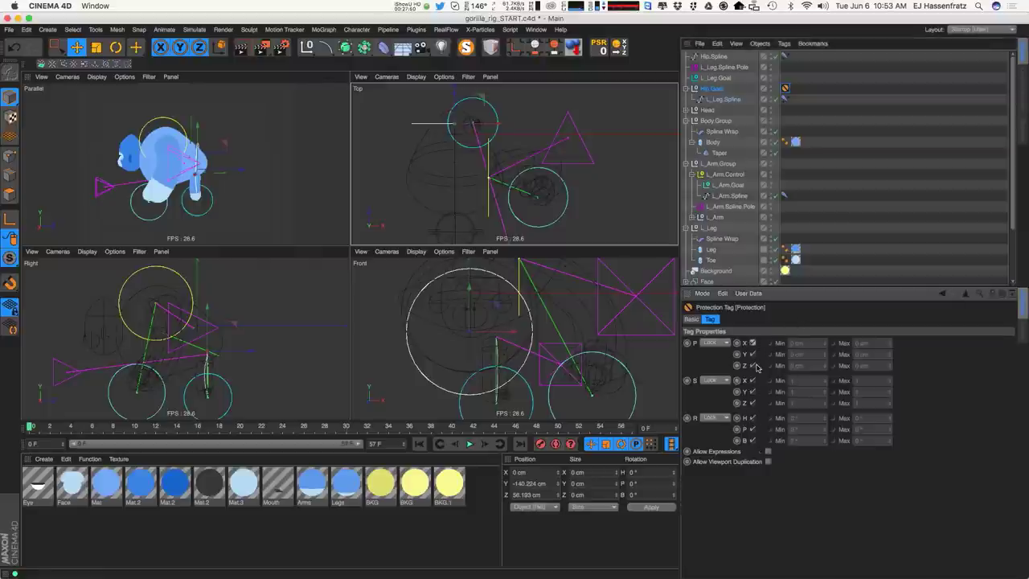
{"action": "left_click", "coordinate": [753, 353]}
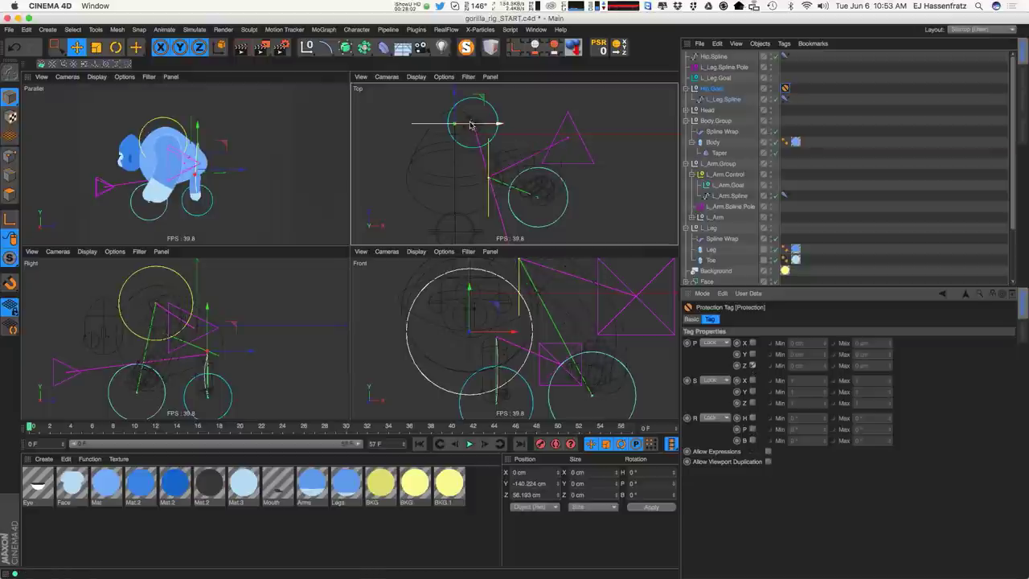
Test the Z lock by moving Hip.Goal in the Top and Right views, undoing each trial move.
{"action": "mouse_move", "coordinate": [477, 121]}
{"action": "left_mouse_down"}
{"action": "mouse_move", "coordinate": [487, 122]}
{"action": "mouse_move", "coordinate": [463, 122]}
{"action": "left_mouse_up"}
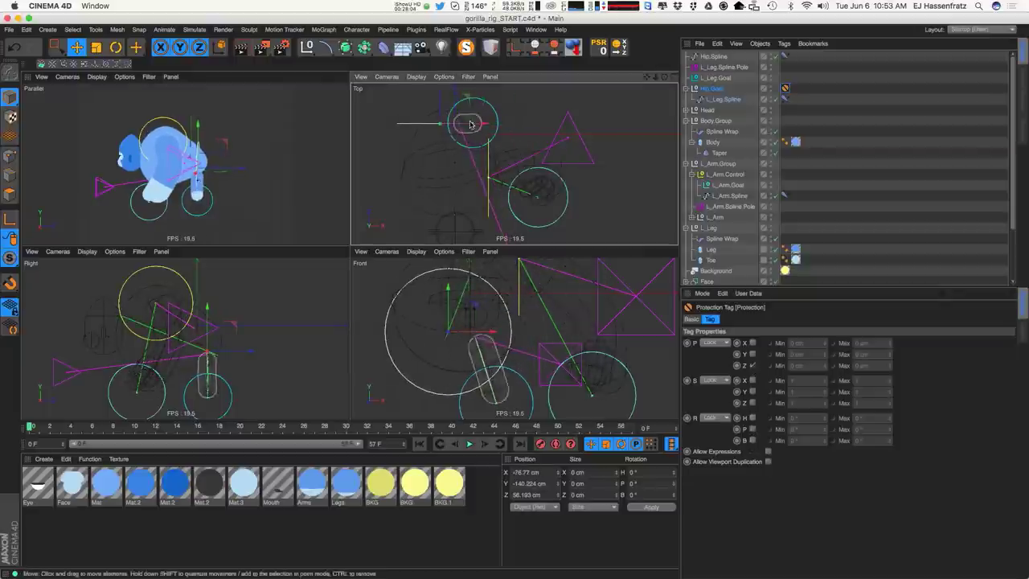
{"action": "key", "text": "super+z"}
{"action": "left_click_drag", "start_coordinate": [227, 351], "coordinate": [240, 361]}
{"action": "key", "text": "super+z"}
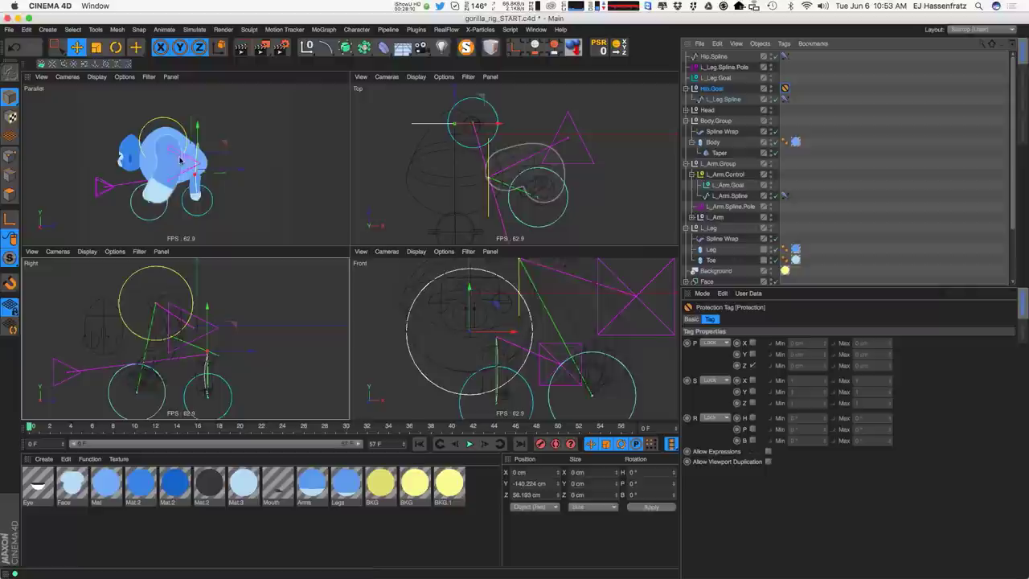
Examine the rigged arm and leg from several angles in the Parallel view, and the contents of L_Arm.Group.
{"action": "left_click_drag", "start_coordinate": [185, 162], "coordinate": [265, 165], "text": "alt"}
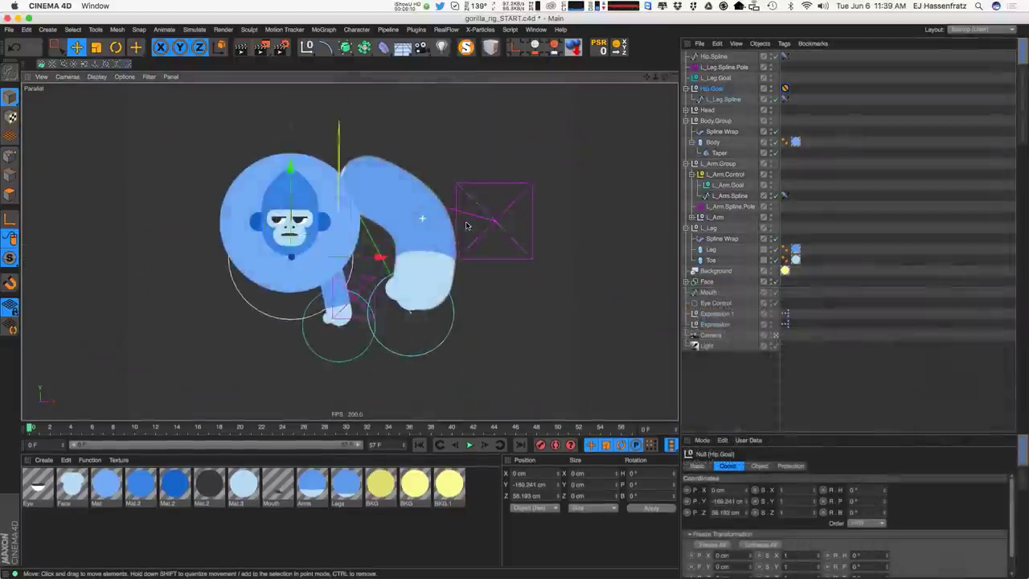
{"action": "mouse_move", "coordinate": [450, 233]}
{"action": "left_mouse_down"}
{"action": "mouse_move", "coordinate": [471, 225]}
{"action": "mouse_move", "coordinate": [478, 236]}
{"action": "mouse_move", "coordinate": [442, 228]}
{"action": "left_mouse_up"}
{"action": "left_click", "coordinate": [508, 260]}
{"action": "left_click_drag", "start_coordinate": [510, 261], "coordinate": [424, 249], "text": "alt"}
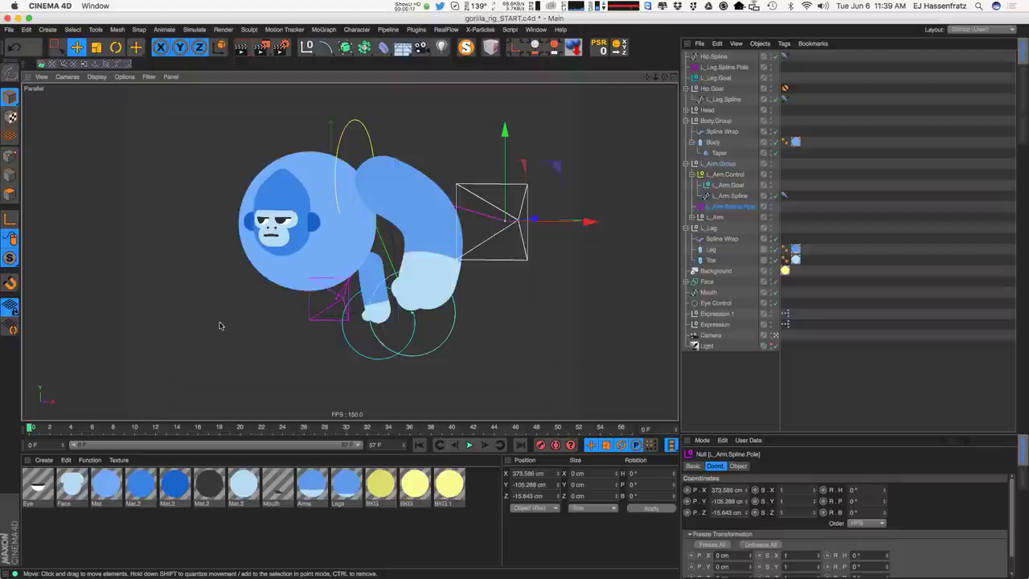
{"action": "left_click_drag", "start_coordinate": [264, 302], "coordinate": [452, 149], "text": "alt"}
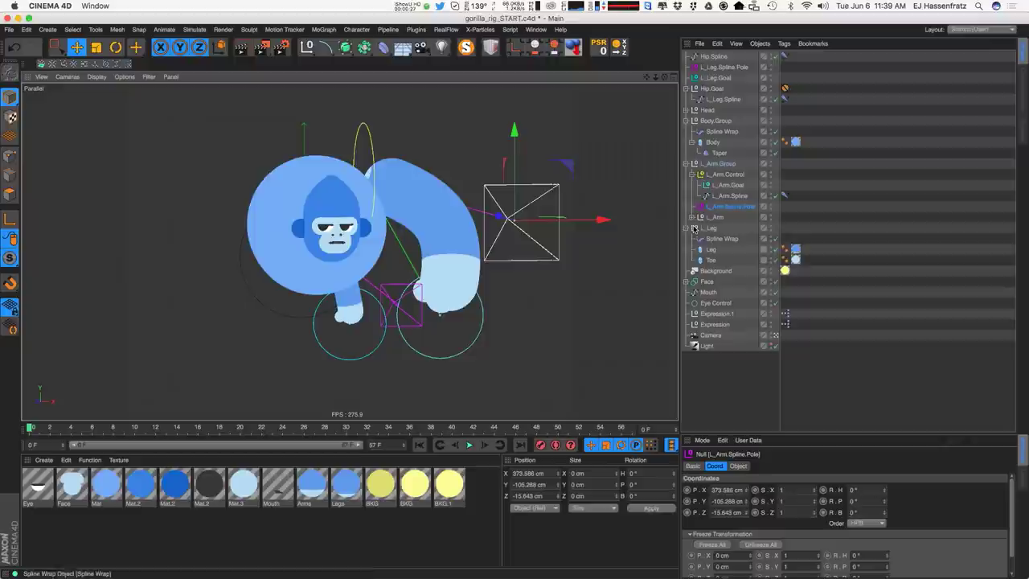
{"action": "left_click", "coordinate": [713, 164]}
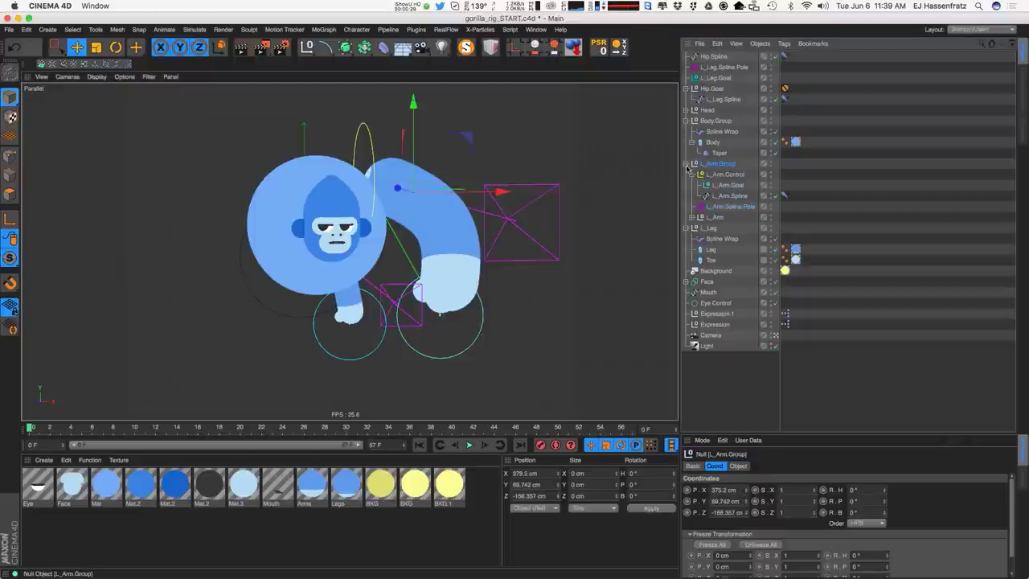
{"action": "left_click", "coordinate": [690, 164]}
{"action": "left_click", "coordinate": [690, 164]}
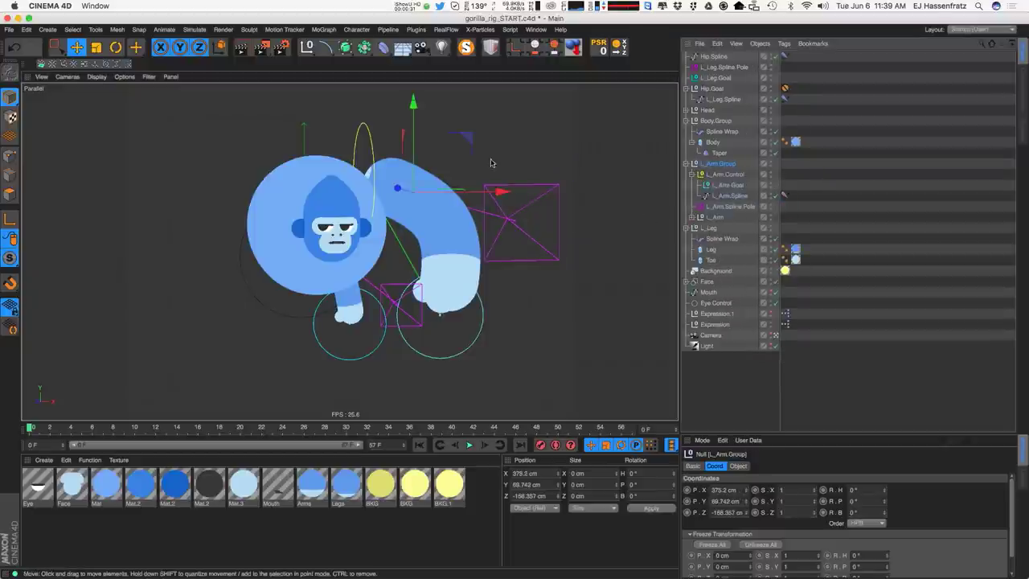
Move L_Leg below L_Leg.Goal in the hierarchy and take L_Leg.Spline out of Hip.Goal, placing it directly above L_Leg.
{"action": "left_click", "coordinate": [712, 229]}
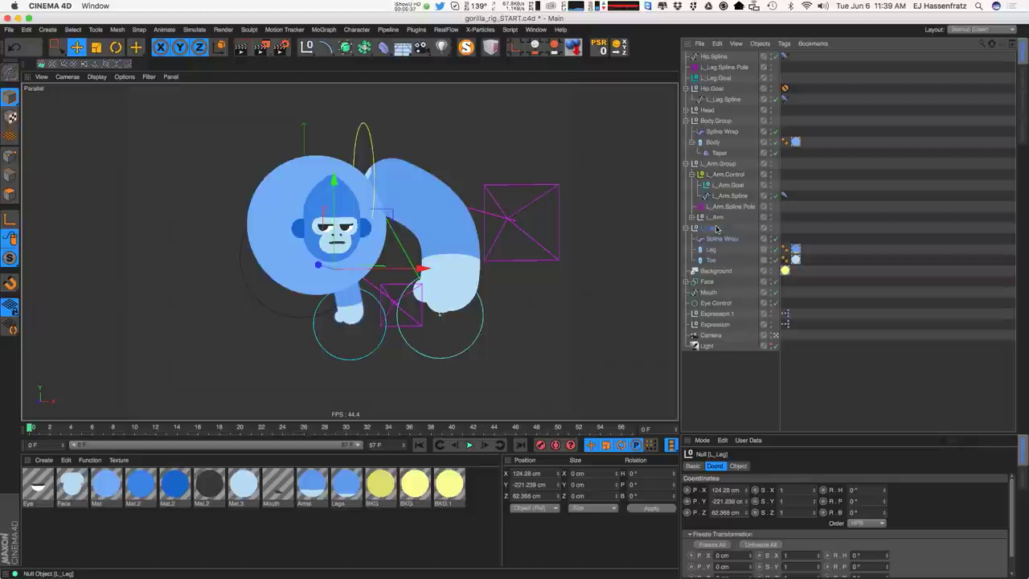
{"action": "left_click_drag", "start_coordinate": [703, 84], "coordinate": [704, 86]}
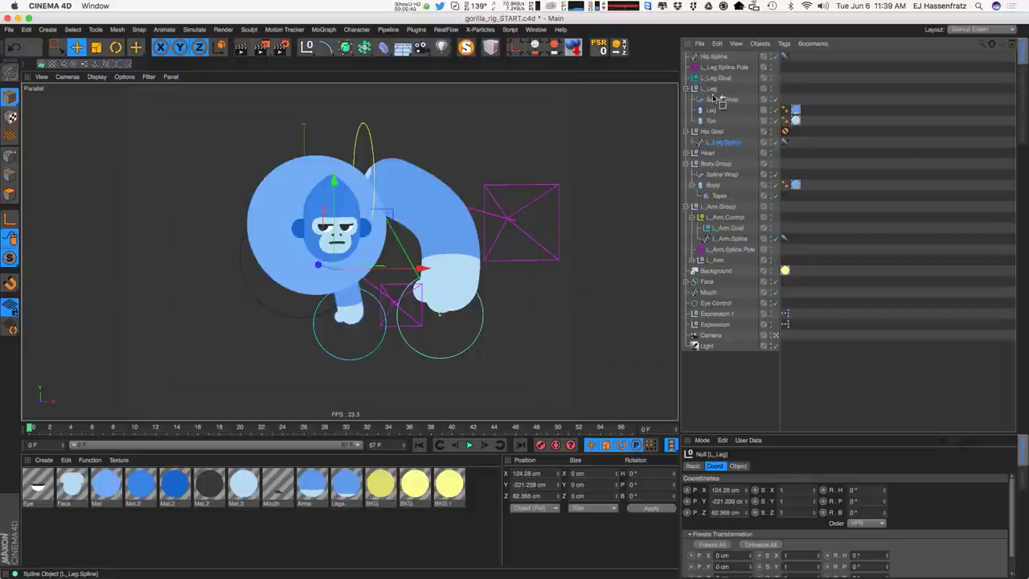
{"action": "left_click_drag", "start_coordinate": [712, 83], "coordinate": [713, 85]}
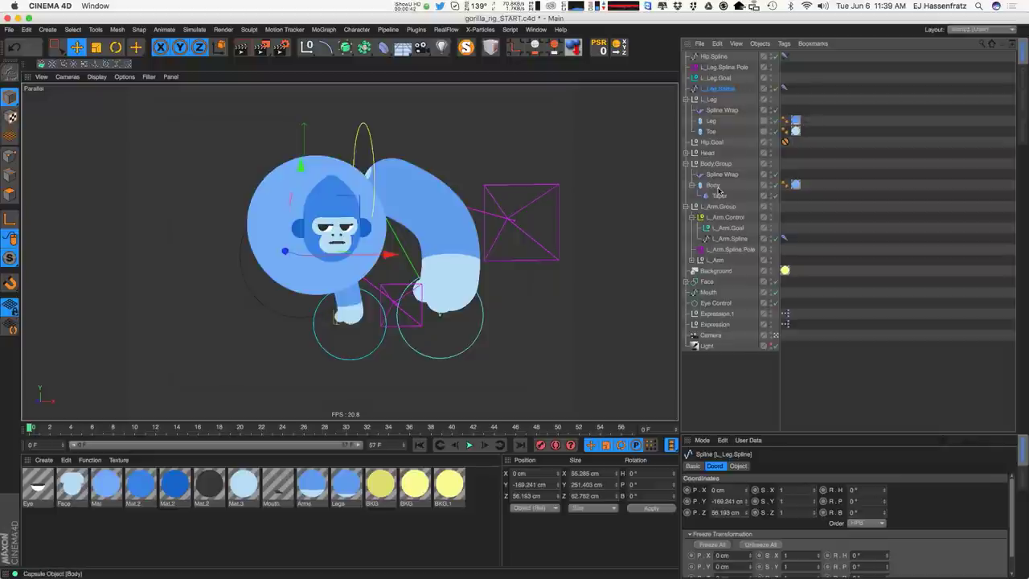
{"action": "left_click", "coordinate": [711, 142]}
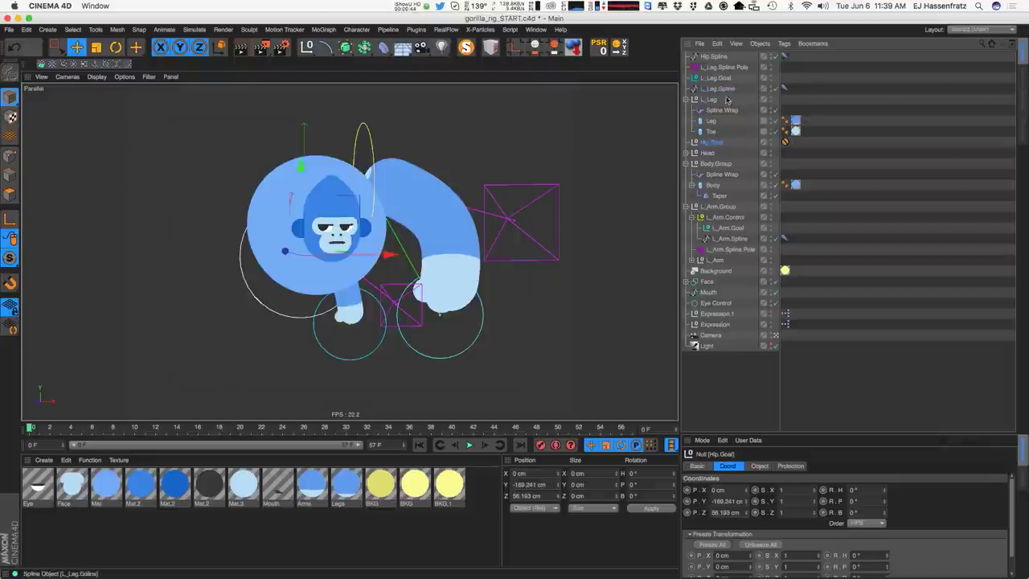
Group L_Leg.Spline.Pole, L_Leg.Goal, L_Leg.Spline and L_Leg under one null.
{"action": "left_click", "coordinate": [686, 98]}
{"action": "left_click", "coordinate": [709, 99]}
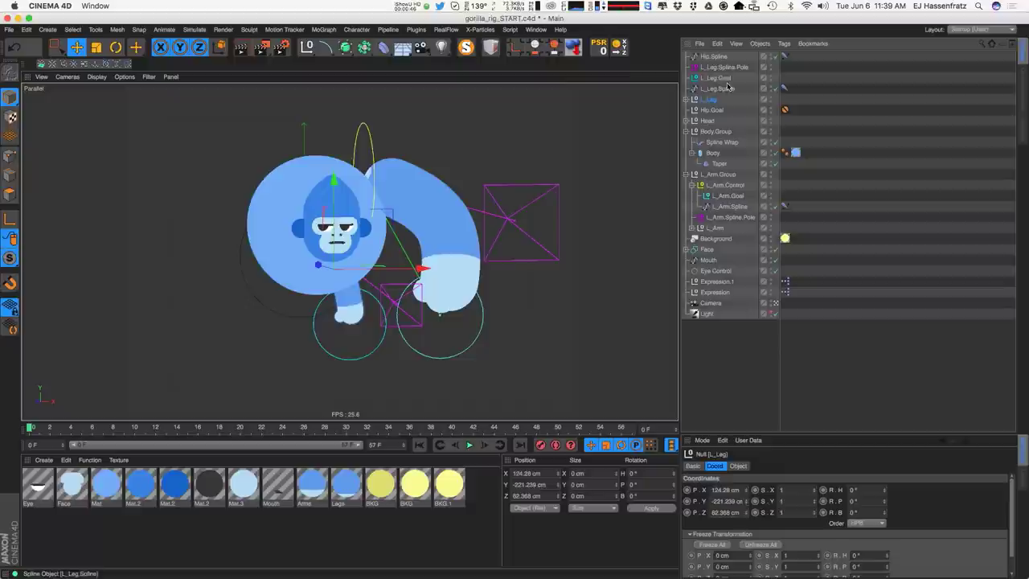
{"action": "left_click", "coordinate": [715, 57], "text": "shift"}
{"action": "left_click", "coordinate": [717, 58], "text": "super"}
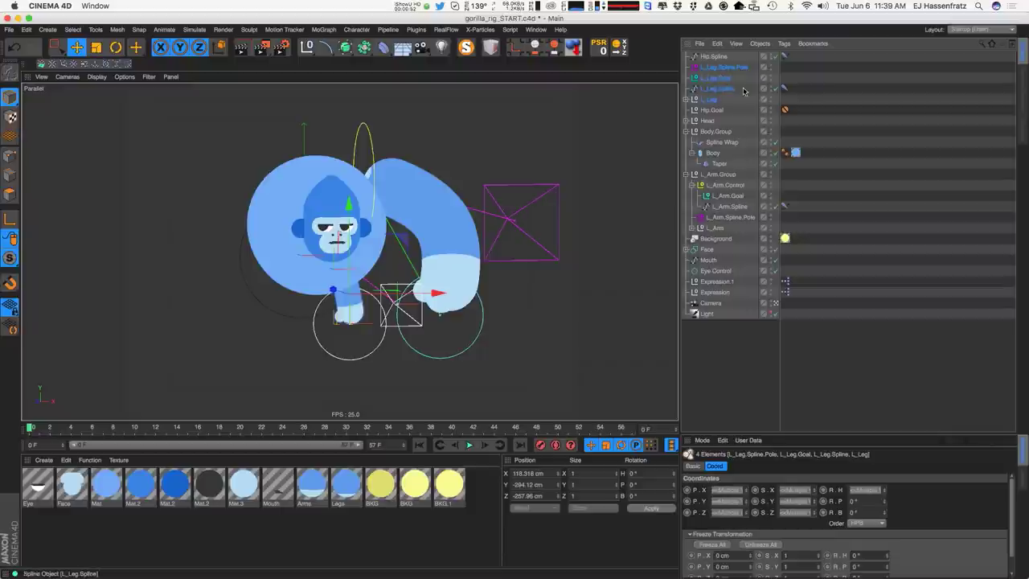
{"action": "left_click", "coordinate": [686, 99]}
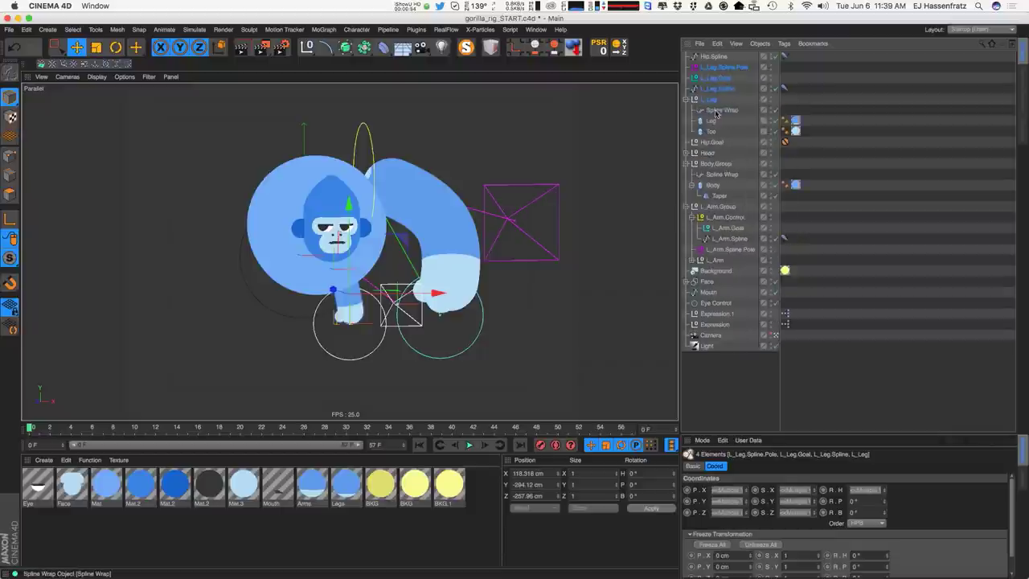
{"action": "right_click", "coordinate": [700, 98]}
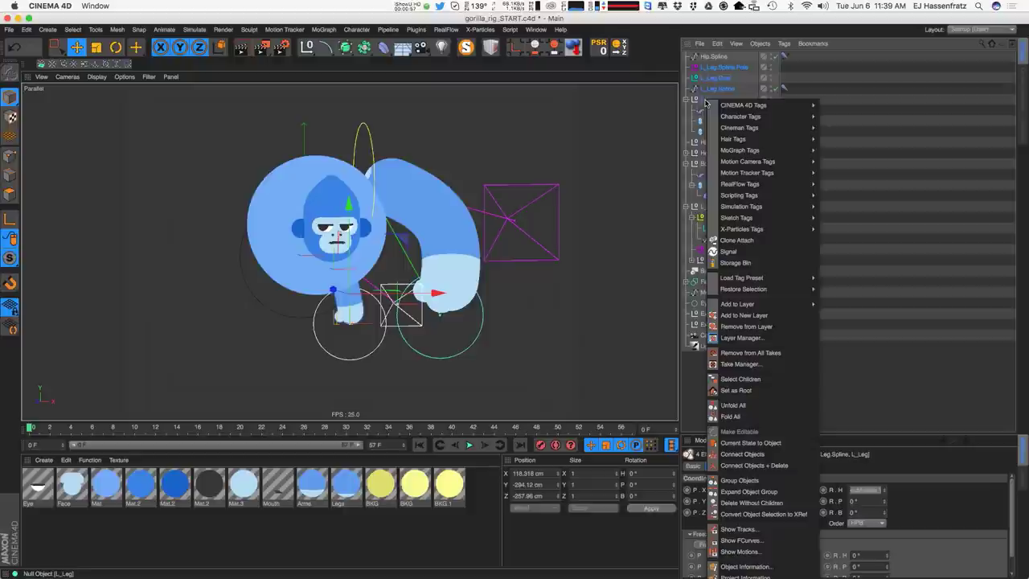
{"action": "left_click", "coordinate": [752, 481]}
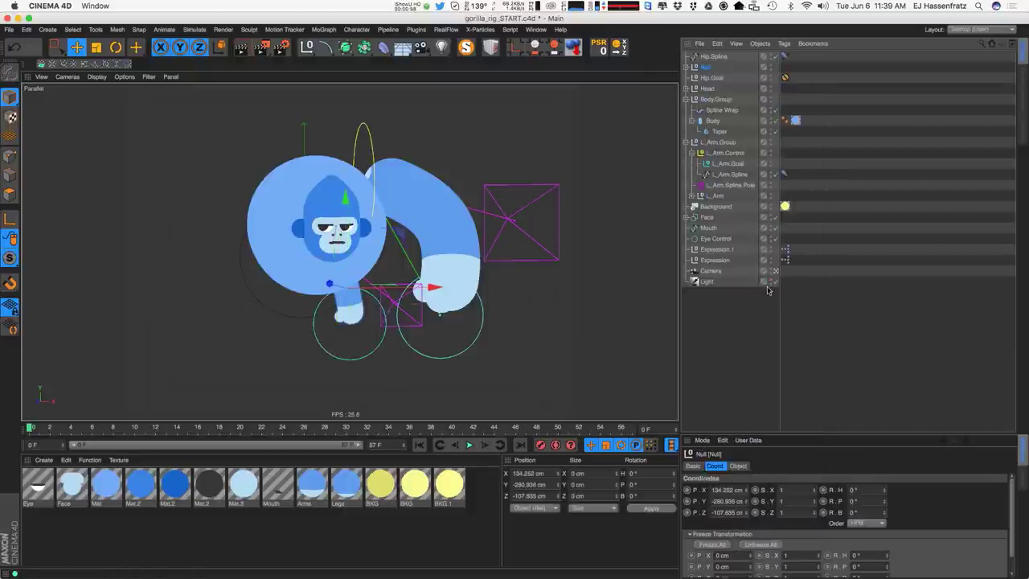
Rename the new null holding the left leg objects L_Leg.Group.
{"action": "double_click", "coordinate": [706, 68]}
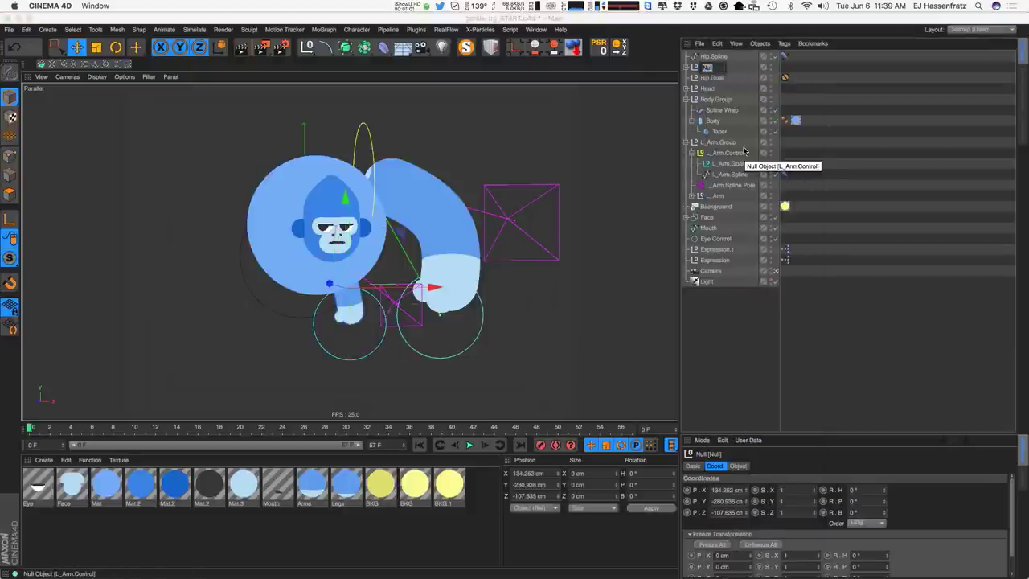
{"action": "type", "text": "L_Le"}
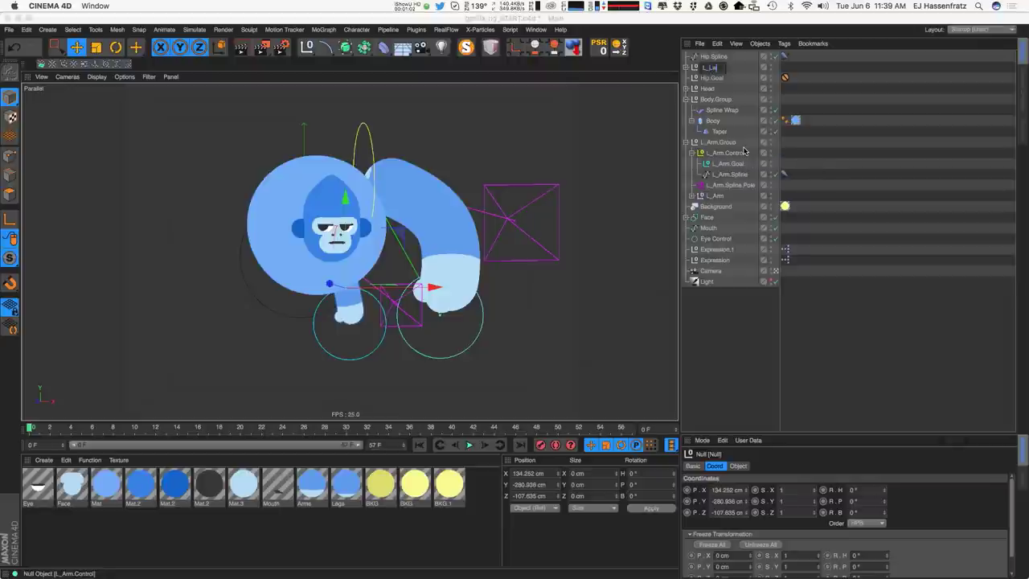
{"action": "type", "text": "g.Gro"}
{"action": "type", "text": "up"}
{"action": "key", "text": "Return"}
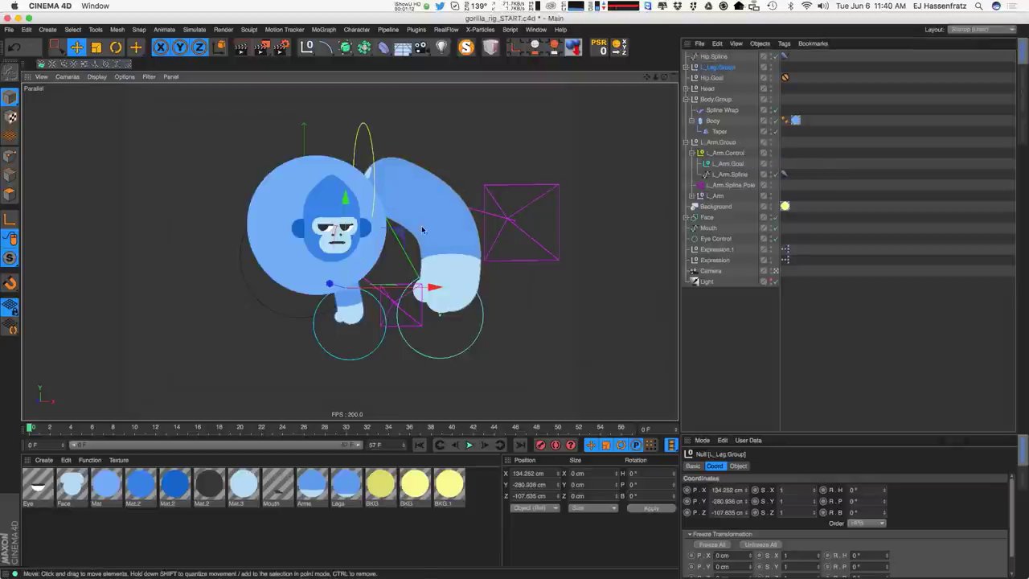
Try moving L_Leg.Group in the Parallel view, and undo the move.
{"action": "mouse_move", "coordinate": [423, 227]}
{"action": "left_mouse_down"}
{"action": "mouse_move", "coordinate": [429, 239]}
{"action": "mouse_move", "coordinate": [425, 231]}
{"action": "left_mouse_up"}
{"action": "mouse_move", "coordinate": [402, 251]}
{"action": "left_mouse_down", "text": "alt"}
{"action": "mouse_move", "coordinate": [377, 264]}
{"action": "mouse_move", "coordinate": [398, 235]}
{"action": "mouse_move", "coordinate": [385, 241]}
{"action": "left_mouse_up", "text": "alt"}
{"action": "left_click_drag", "start_coordinate": [385, 241], "coordinate": [434, 221]}
{"action": "key", "text": "super+z"}
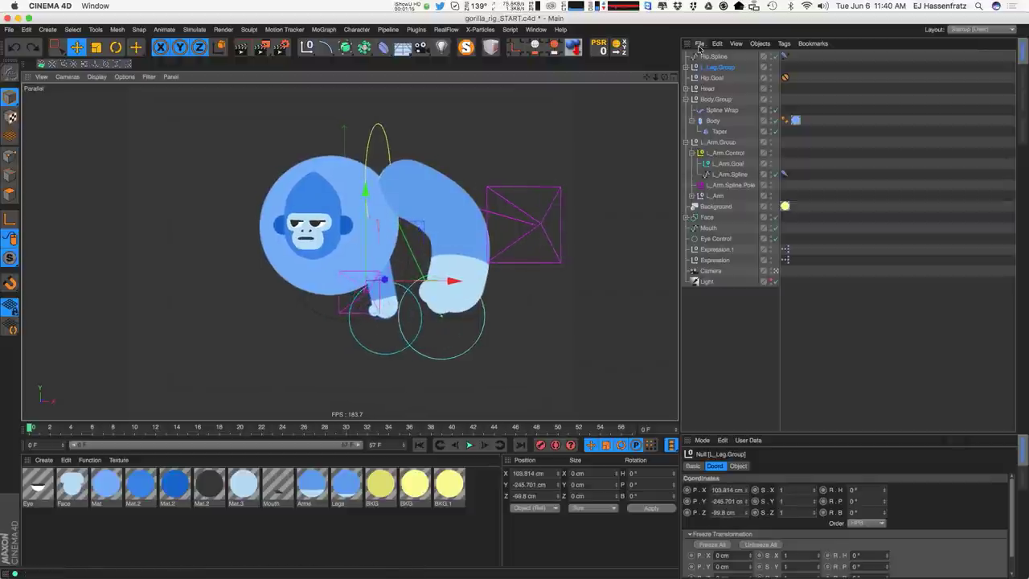
Activate the Mirror Tool with L_Leg.Group and L_Arm.Group selected, and enlarge the space for its settings.
{"action": "left_click", "coordinate": [686, 68]}
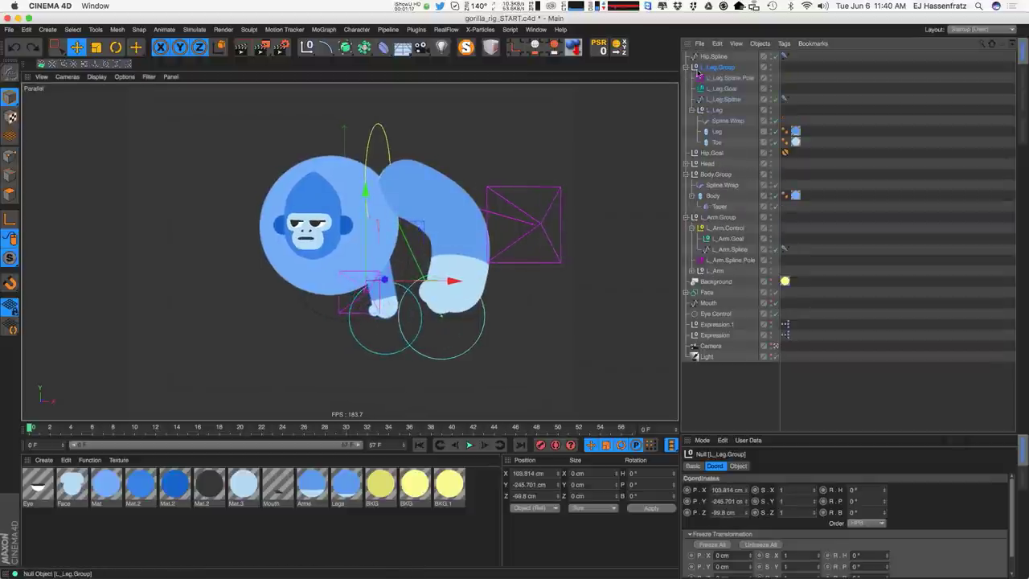
{"action": "left_click", "coordinate": [722, 217], "text": "shift"}
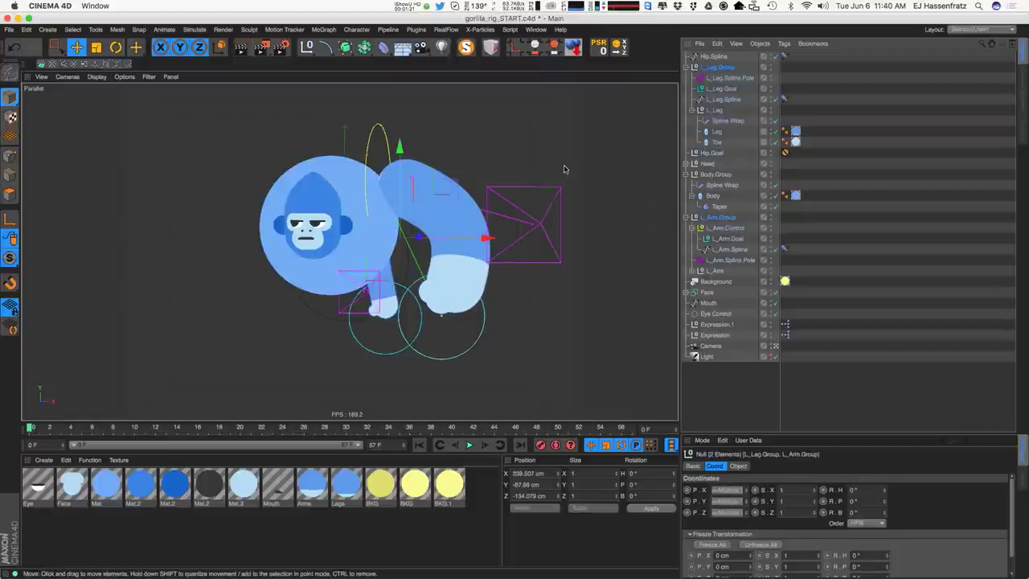
{"action": "left_click", "coordinate": [356, 29]}
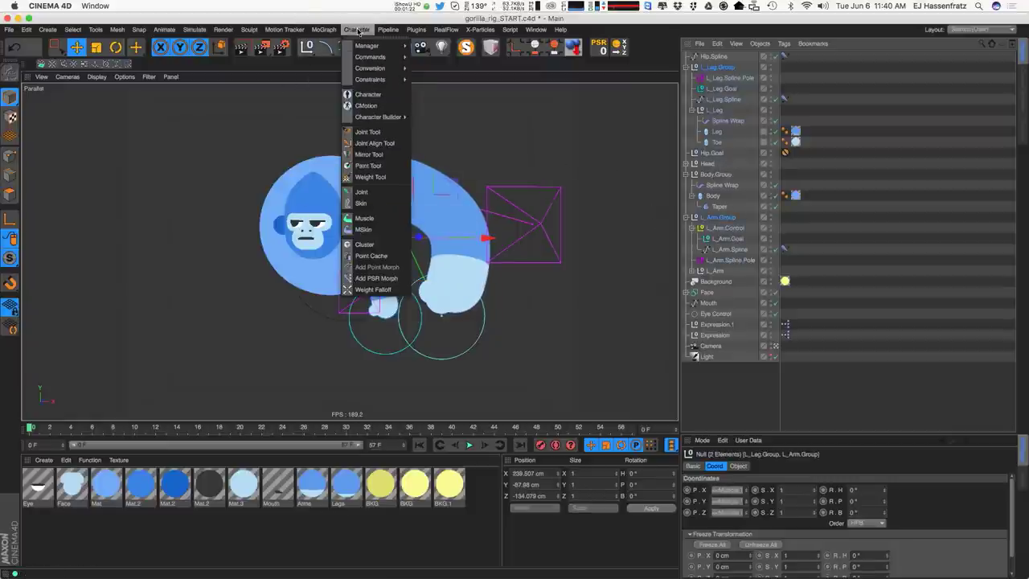
{"action": "left_click", "coordinate": [369, 153]}
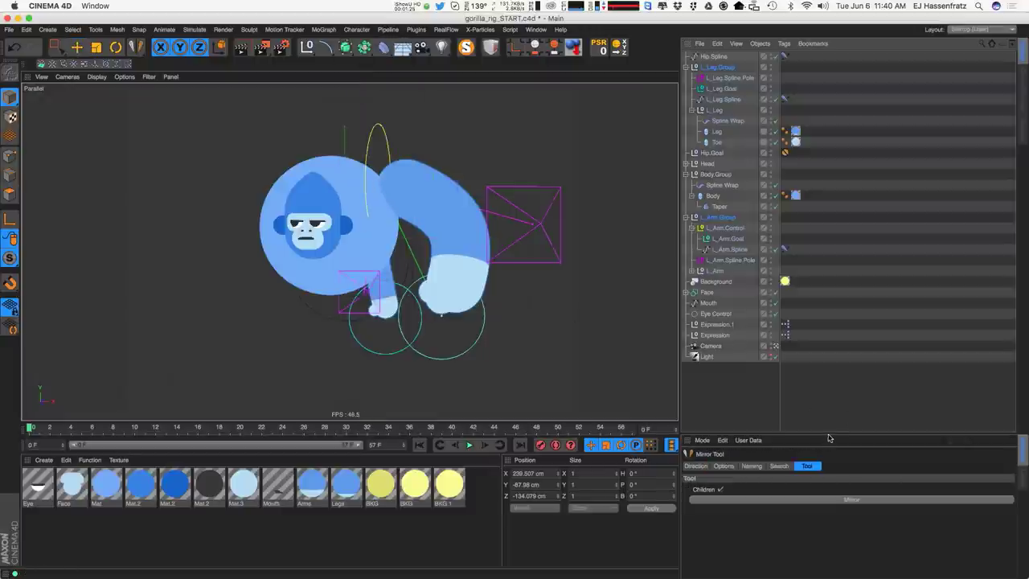
{"action": "left_click_drag", "start_coordinate": [829, 438], "coordinate": [829, 380]}
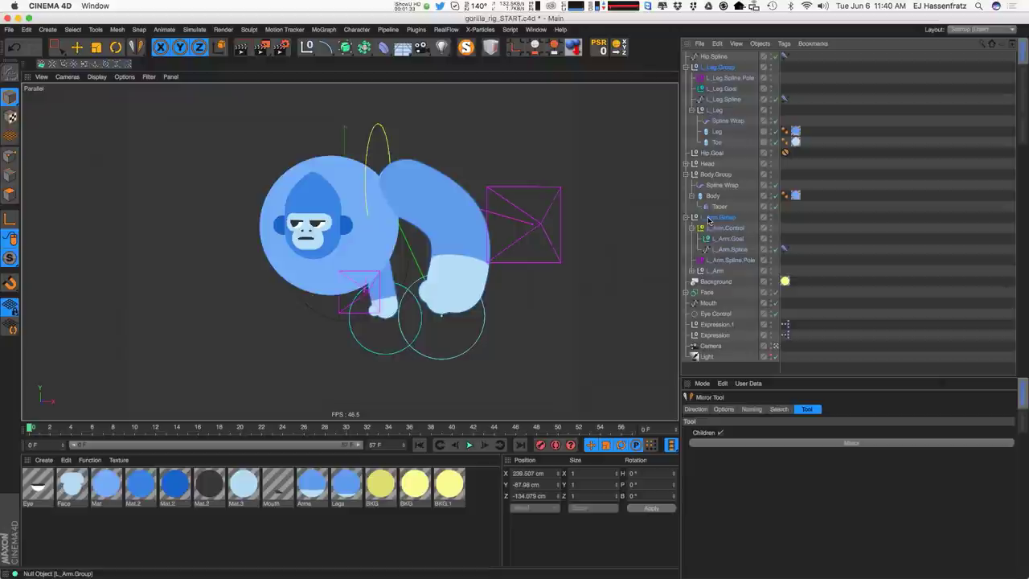
Review the Mirror Tool's options and set its naming to replace L_ with R_.
{"action": "left_click", "coordinate": [726, 409]}
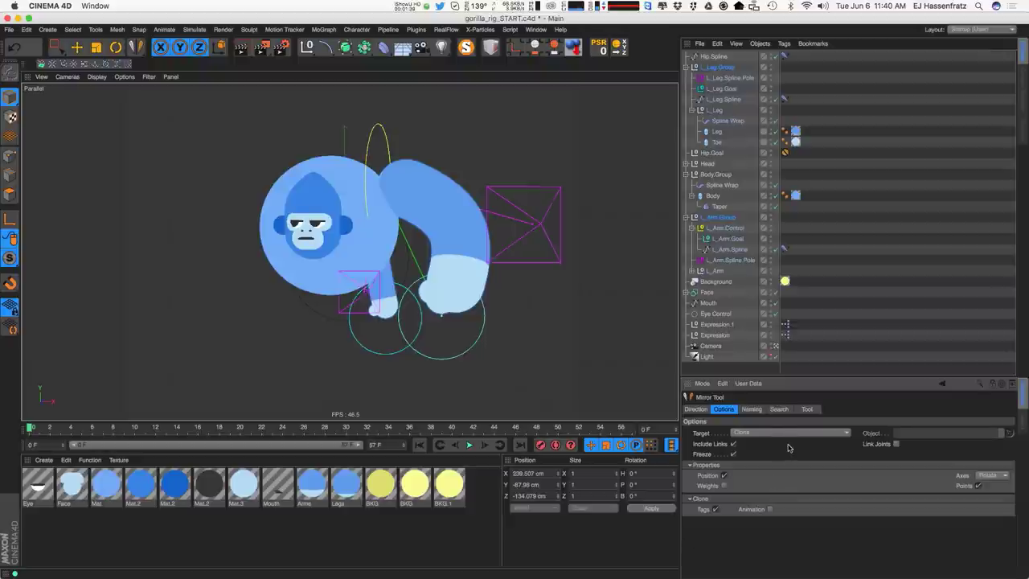
{"action": "left_click", "coordinate": [751, 410]}
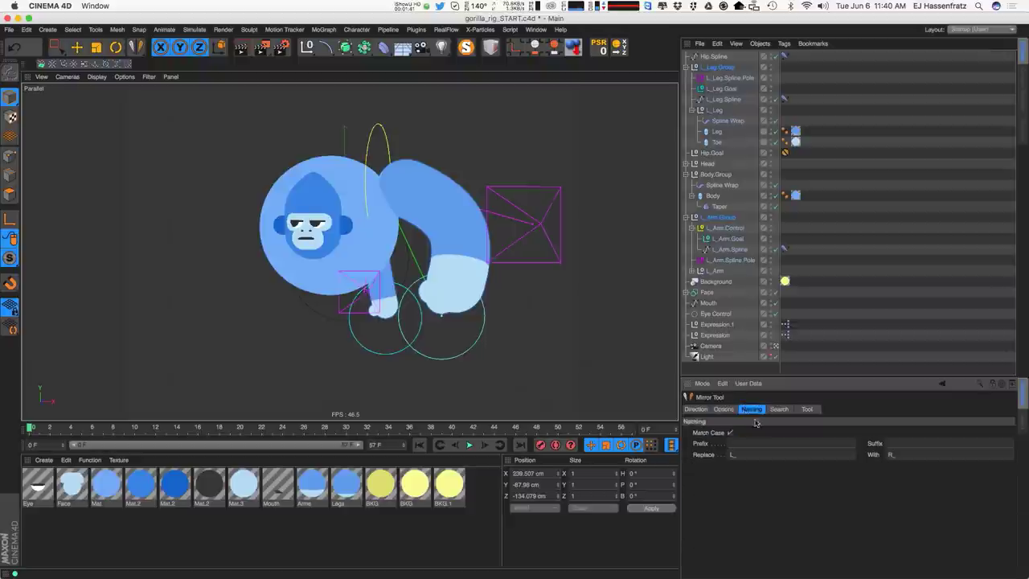
{"action": "double_click", "coordinate": [732, 455]}
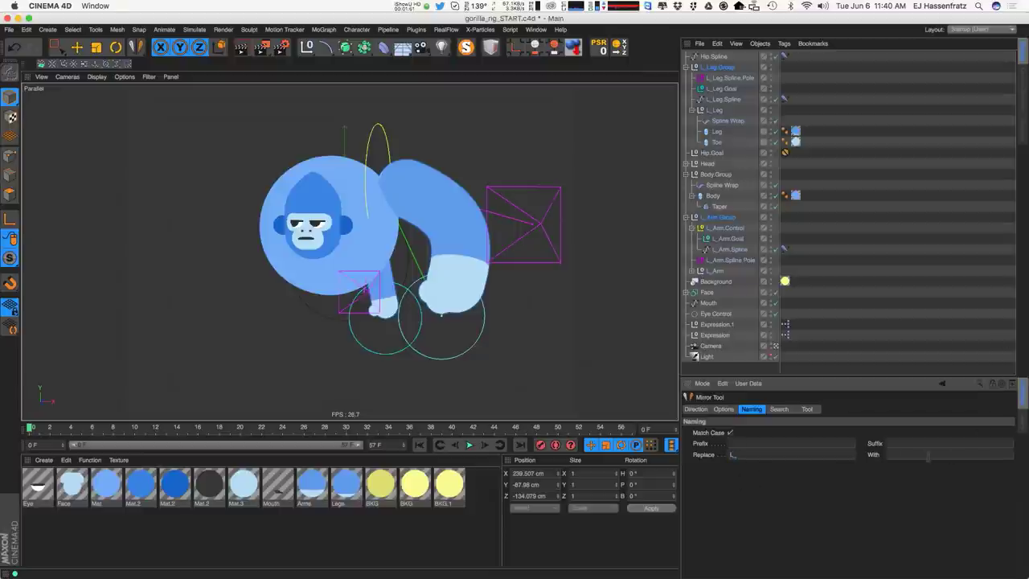
{"action": "type", "text": "_"}
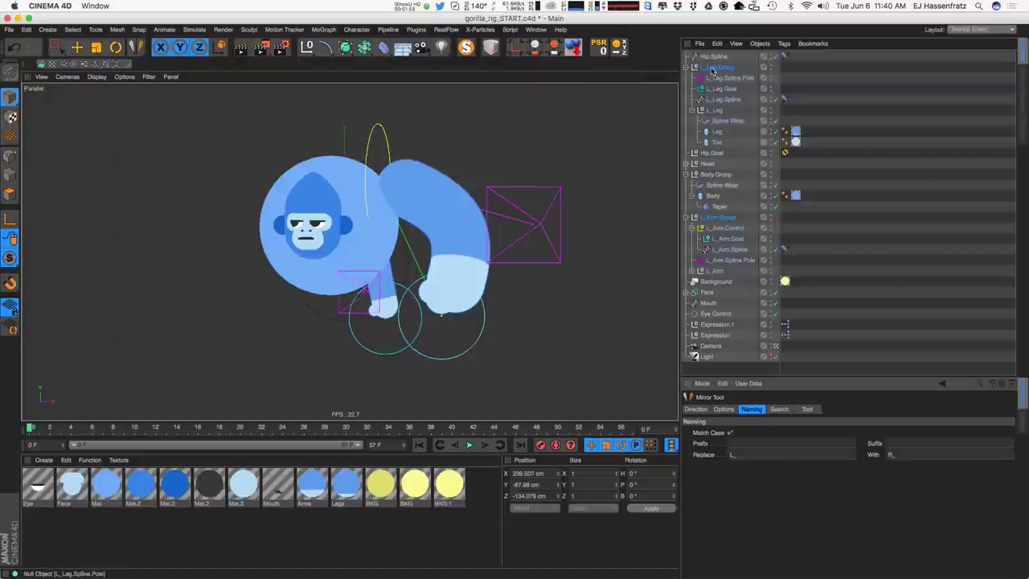
{"action": "left_click", "coordinate": [779, 409]}
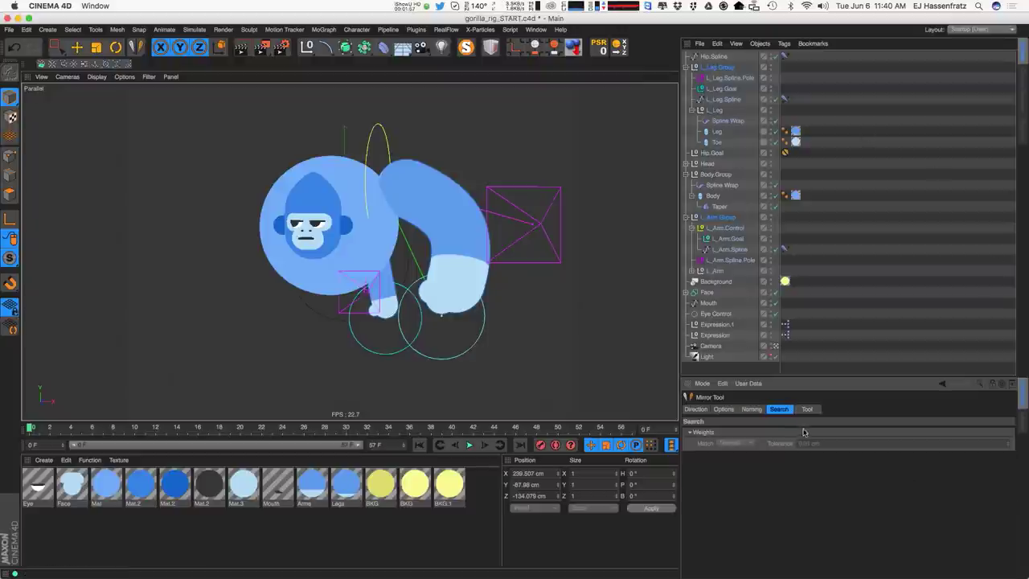
Mirror L_Leg.Group and L_Arm.Group with their children to create the right-side leg and arm rigs.
{"action": "left_click", "coordinate": [806, 409]}
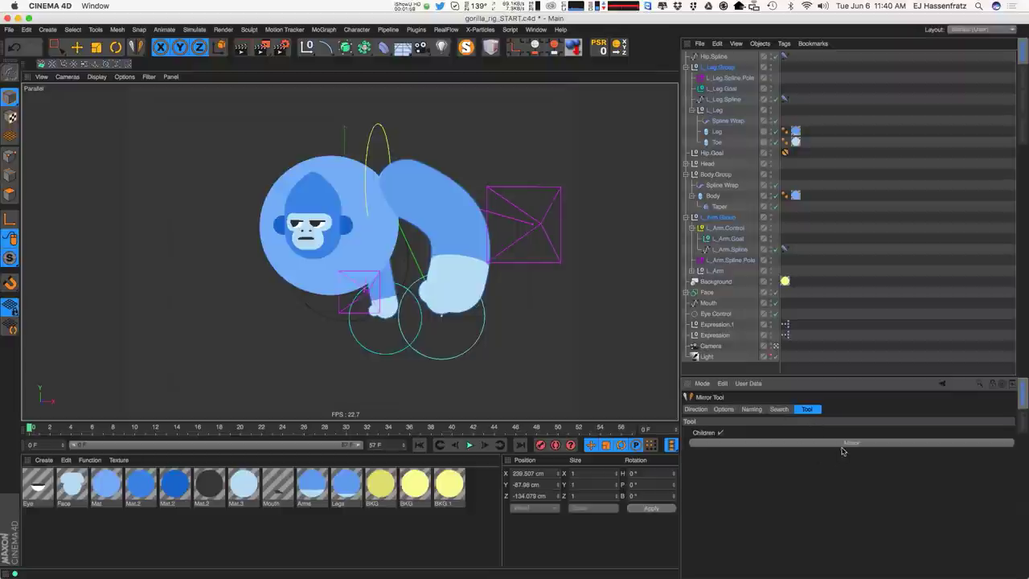
{"action": "left_click", "coordinate": [842, 444]}
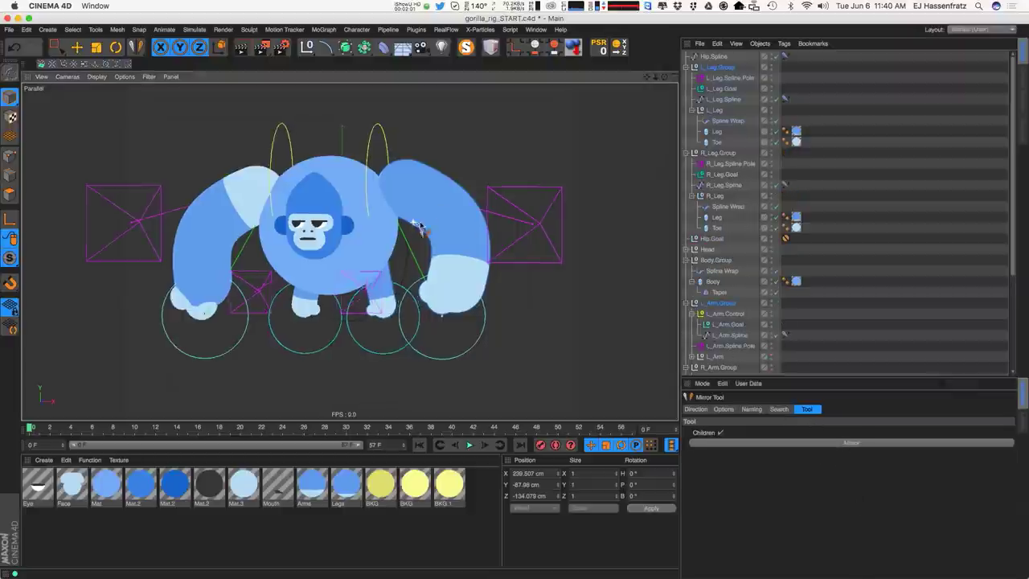
{"action": "key", "text": "e"}
{"action": "left_click", "coordinate": [785, 92]}
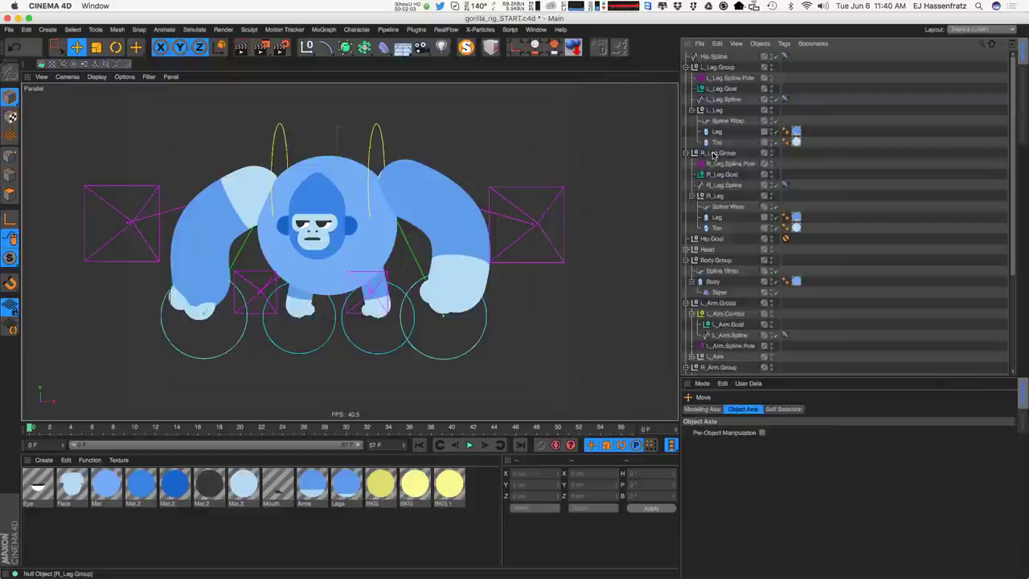
Try moving the mirrored right hand's goal in the Parallel view, and undo the move.
{"action": "left_click", "coordinate": [713, 154]}
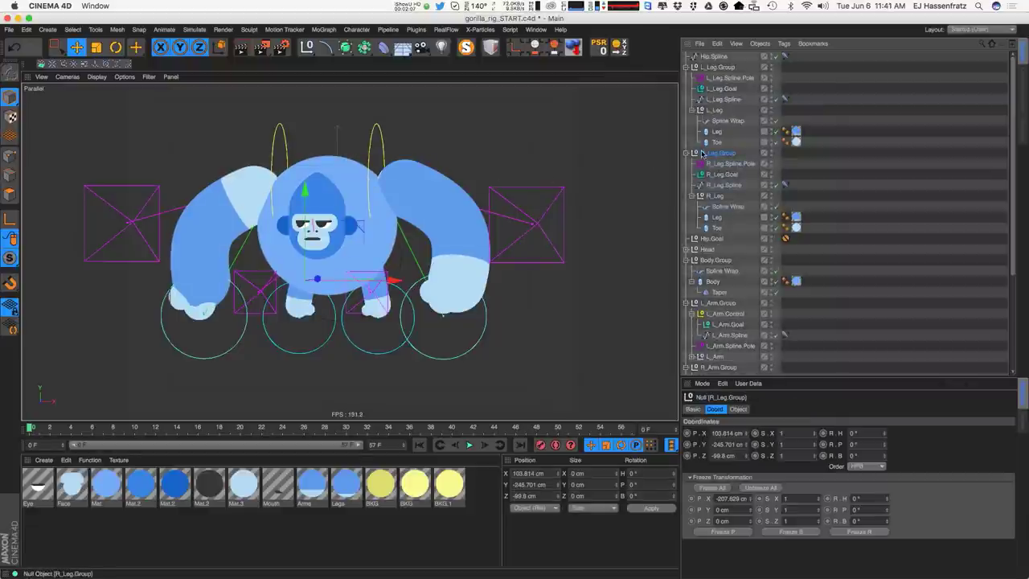
{"action": "mouse_move", "coordinate": [358, 239]}
{"action": "left_mouse_down", "text": "alt"}
{"action": "mouse_move", "coordinate": [396, 242]}
{"action": "mouse_move", "coordinate": [375, 245]}
{"action": "left_mouse_up", "text": "alt"}
{"action": "left_click", "coordinate": [232, 346]}
{"action": "left_click_drag", "start_coordinate": [232, 344], "coordinate": [310, 331]}
{"action": "key", "text": "super+z"}
{"action": "mouse_move", "coordinate": [319, 243]}
{"action": "left_mouse_down", "text": "alt"}
{"action": "mouse_move", "coordinate": [356, 243]}
{"action": "mouse_move", "coordinate": [327, 241]}
{"action": "left_mouse_up", "text": "alt"}
Set the orientation of the Arm capsule inside R_Arm to -Y.
{"action": "left_click", "coordinate": [221, 196]}
{"action": "mouse_move", "coordinate": [218, 287]}
{"action": "left_mouse_down", "text": "alt"}
{"action": "mouse_move", "coordinate": [187, 290]}
{"action": "mouse_move", "coordinate": [215, 286]}
{"action": "left_mouse_up", "text": "alt"}
{"action": "mouse_move", "coordinate": [195, 217]}
{"action": "left_mouse_down", "text": "alt"}
{"action": "mouse_move", "coordinate": [198, 230]}
{"action": "mouse_move", "coordinate": [212, 220]}
{"action": "left_mouse_up", "text": "alt"}
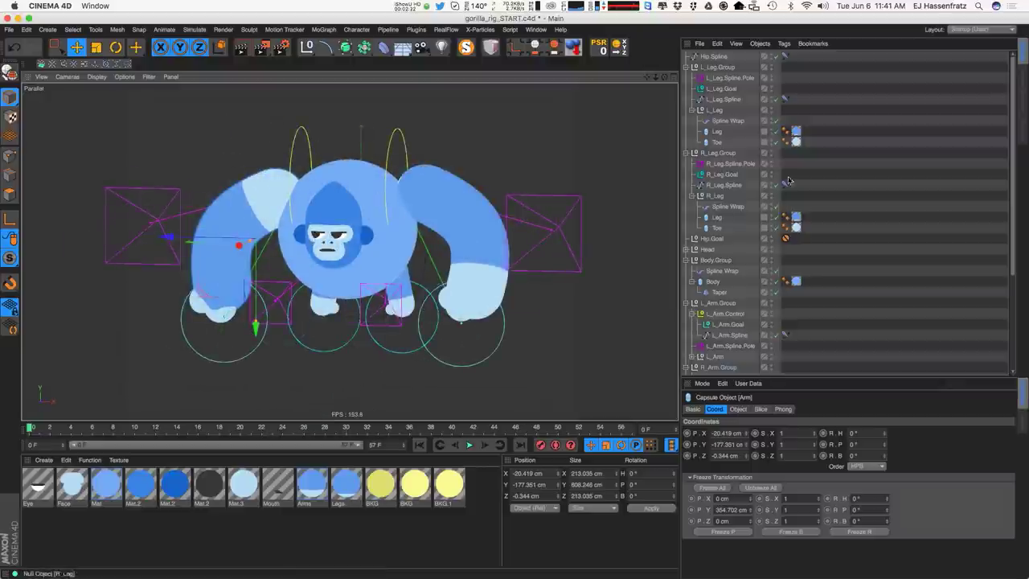
{"action": "scroll", "coordinate": [1010, 239], "scroll_direction": "down", "scroll_amount": 5}
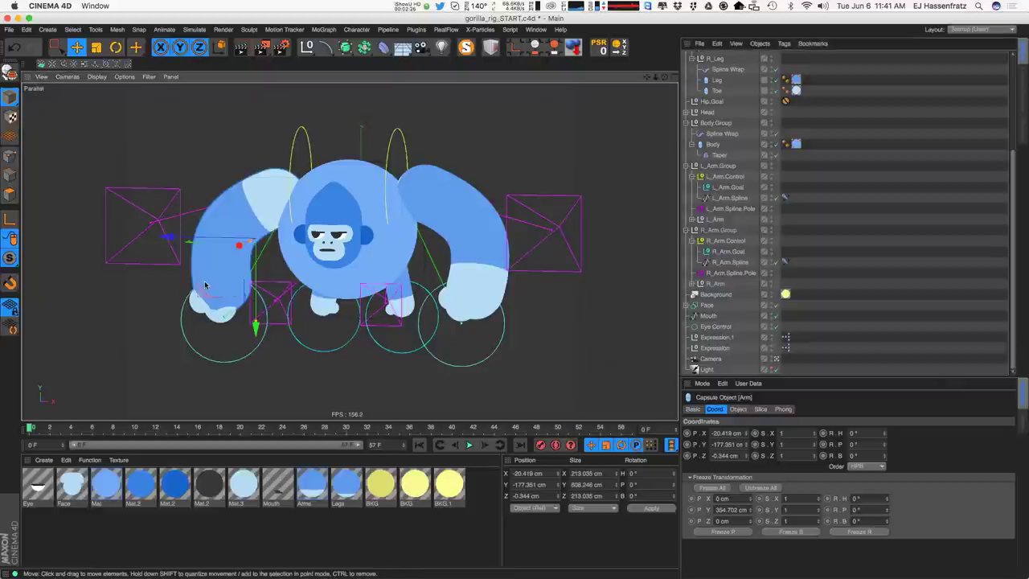
{"action": "left_click", "coordinate": [690, 283]}
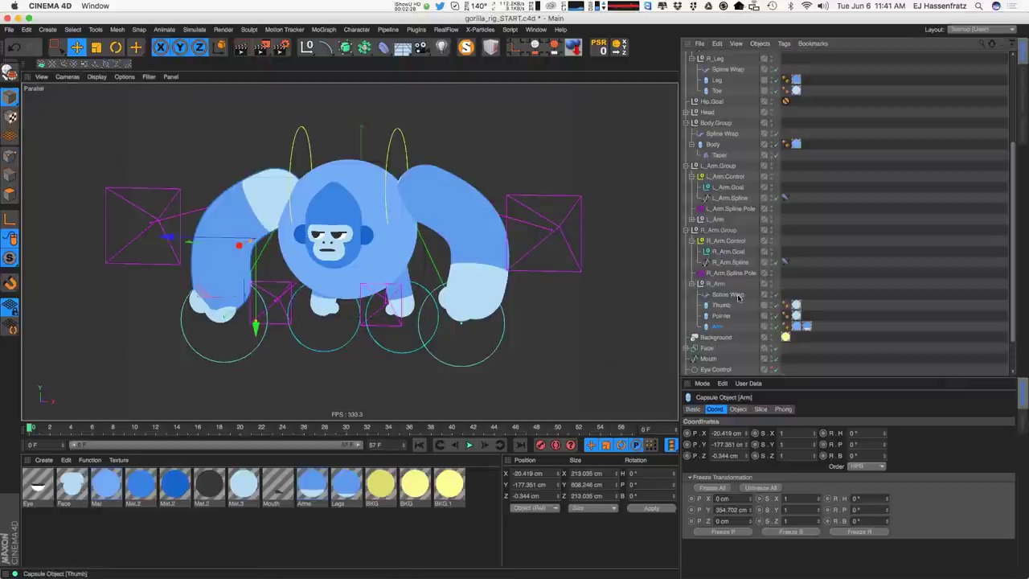
{"action": "scroll", "coordinate": [949, 338], "scroll_direction": "down", "scroll_amount": 2}
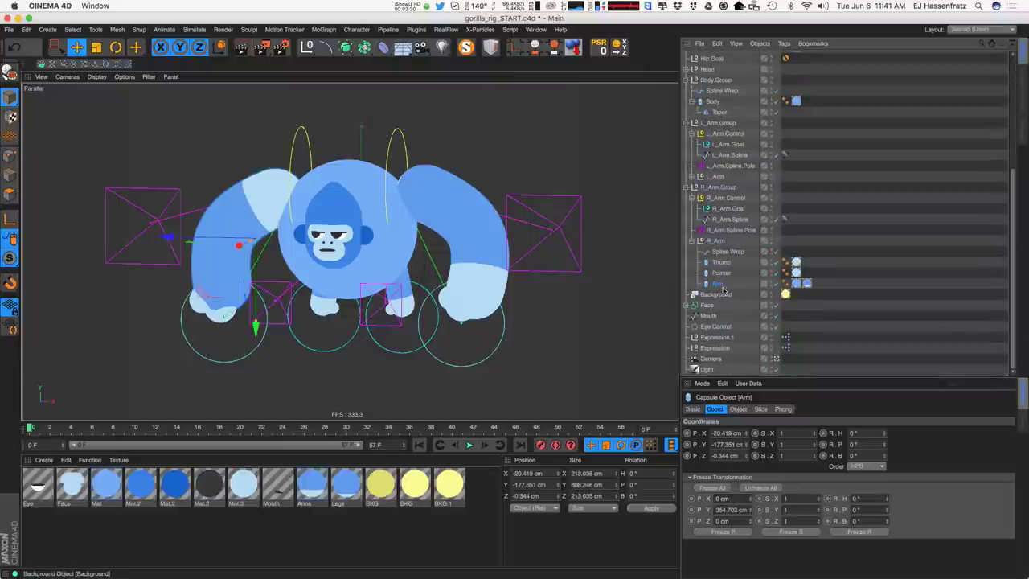
{"action": "left_click", "coordinate": [738, 408]}
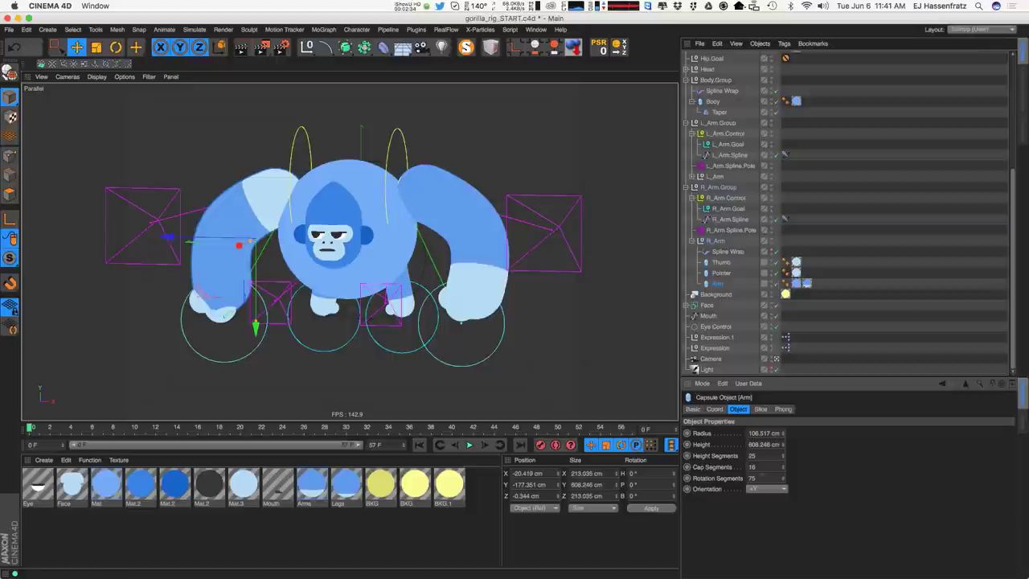
{"action": "left_click", "coordinate": [767, 492]}
{"action": "left_click", "coordinate": [780, 538]}
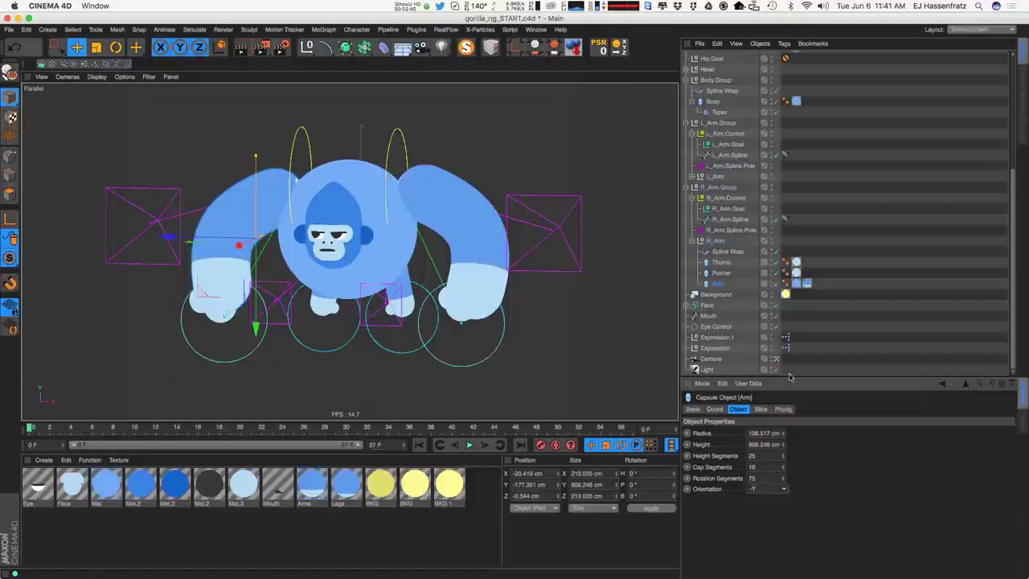
Set the banking of R_Arm's Spline Wrap to 0°.
{"action": "left_click", "coordinate": [727, 252]}
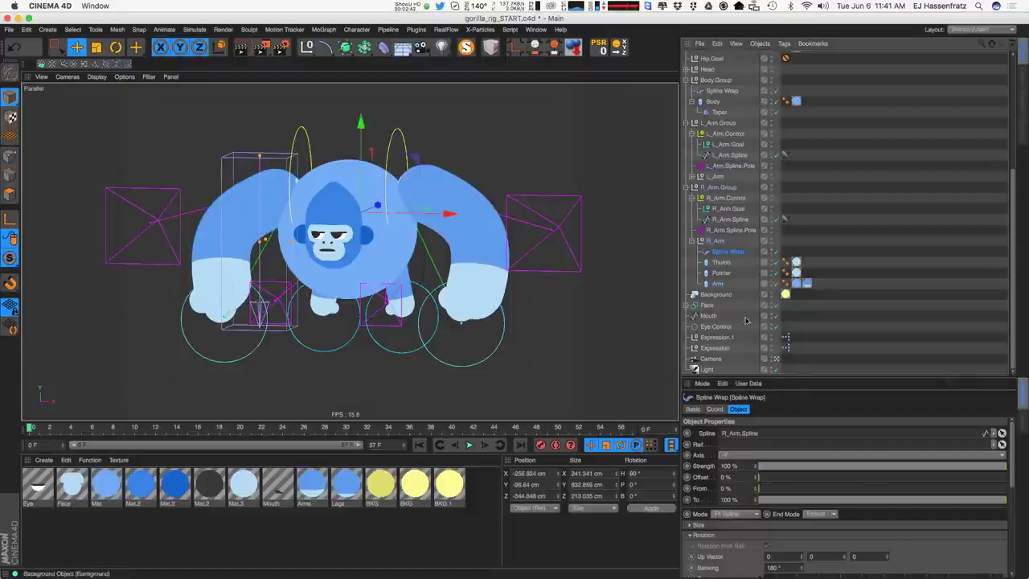
{"action": "left_click_drag", "start_coordinate": [900, 381], "coordinate": [892, 299]}
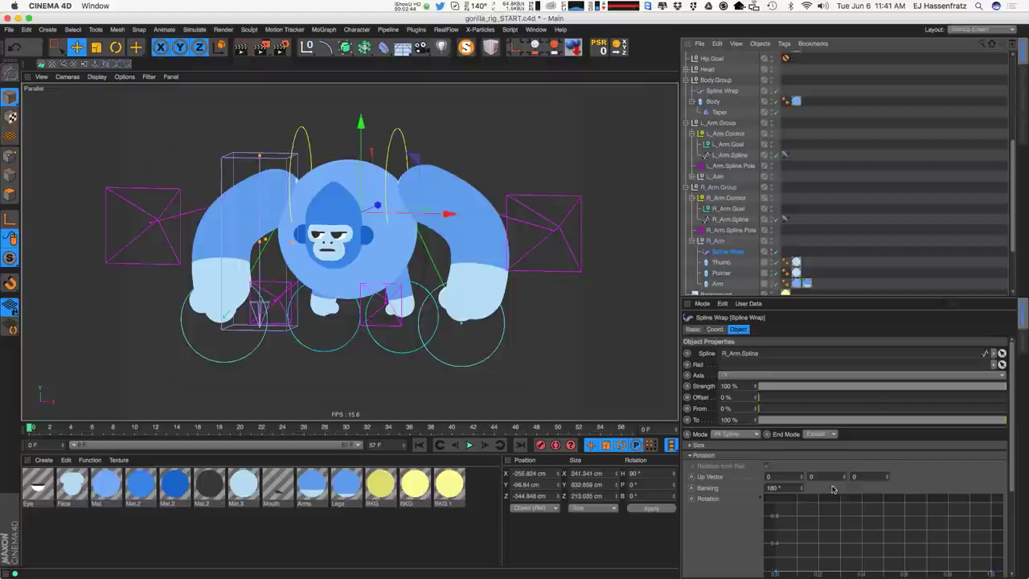
{"action": "left_click", "coordinate": [773, 487]}
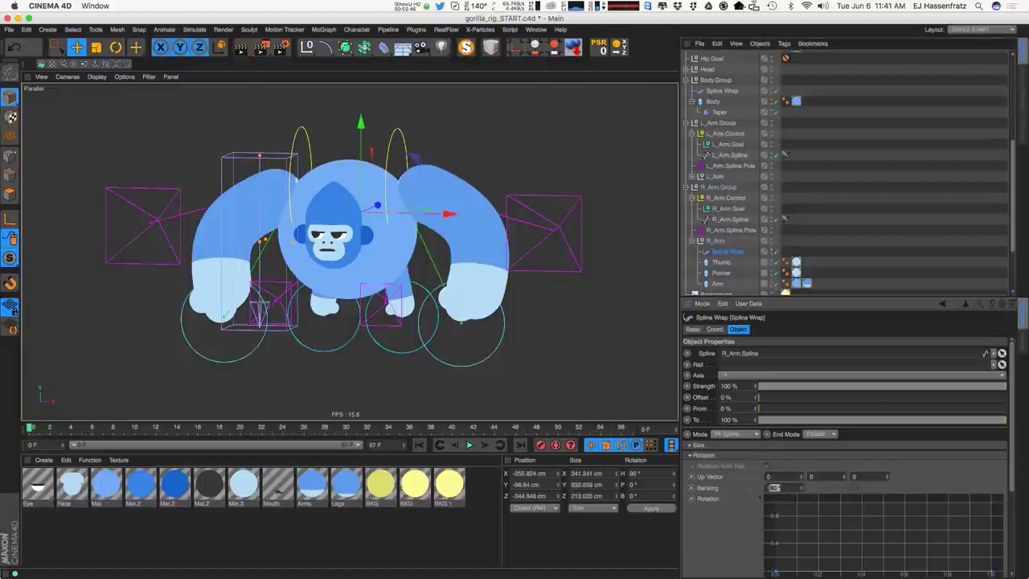
{"action": "type", "text": "0"}
{"action": "key", "text": "Return"}
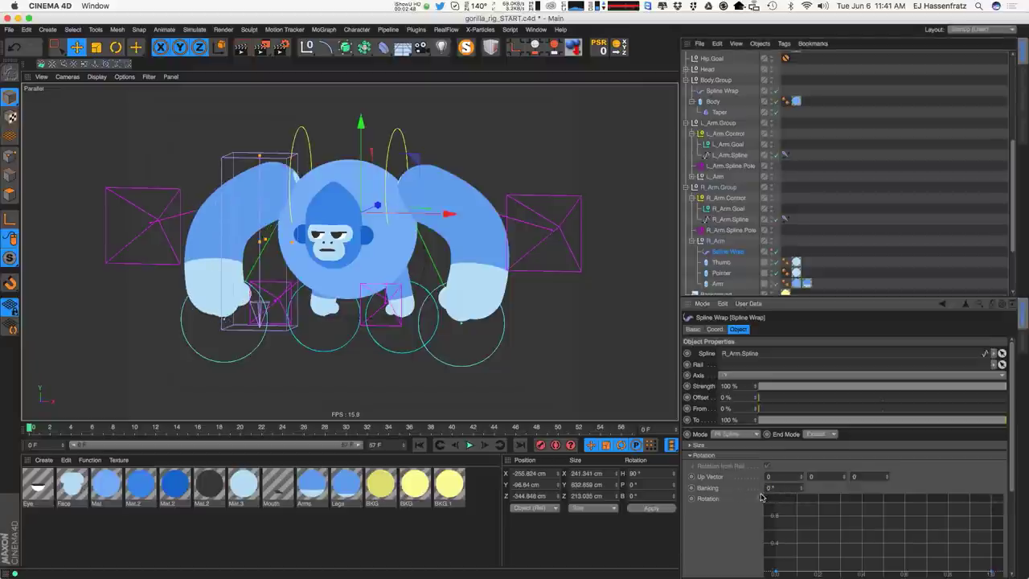
Test the corrected right arm by moving R_Arm.Goal, and undo the moves.
{"action": "mouse_move", "coordinate": [228, 237]}
{"action": "left_mouse_down", "text": "alt"}
{"action": "mouse_move", "coordinate": [142, 245]}
{"action": "mouse_move", "coordinate": [239, 233]}
{"action": "mouse_move", "coordinate": [230, 233]}
{"action": "left_mouse_up", "text": "alt"}
{"action": "left_click", "coordinate": [255, 348]}
{"action": "left_click_drag", "start_coordinate": [262, 319], "coordinate": [323, 319]}
{"action": "key", "text": "super+z"}
{"action": "key", "text": "super+z"}
{"action": "left_click_drag", "start_coordinate": [266, 299], "coordinate": [267, 297], "text": "alt"}
{"action": "left_click_drag", "start_coordinate": [265, 263], "coordinate": [279, 267]}
{"action": "key", "text": "super+z"}
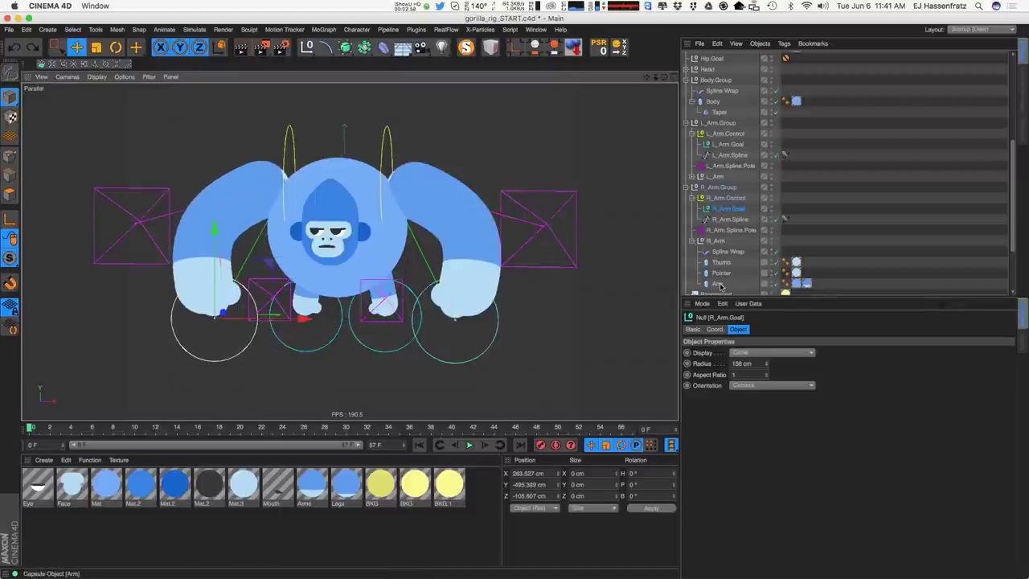
Try moving R_Arm.Goal and another limb goal, undoing each move.
{"action": "left_click", "coordinate": [718, 284]}
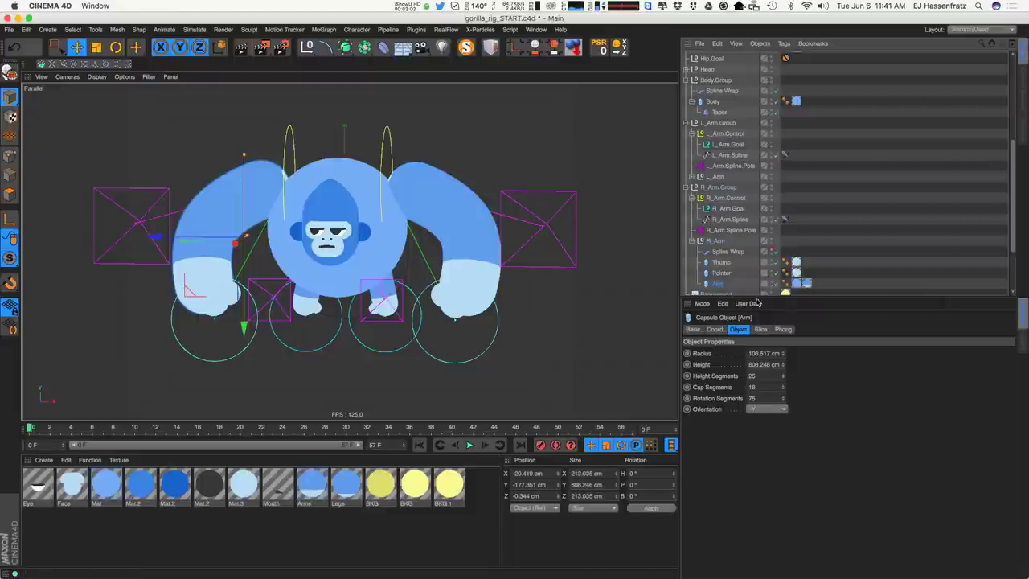
{"action": "left_click_drag", "start_coordinate": [792, 303], "coordinate": [792, 368]}
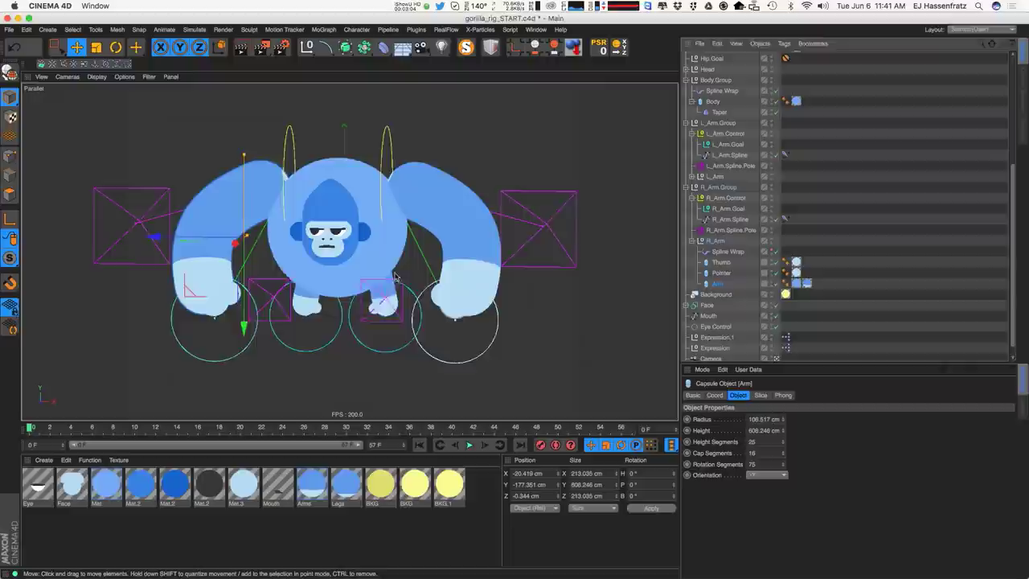
{"action": "mouse_move", "coordinate": [394, 257]}
{"action": "left_mouse_down", "text": "alt"}
{"action": "mouse_move", "coordinate": [425, 255]}
{"action": "mouse_move", "coordinate": [301, 255]}
{"action": "mouse_move", "coordinate": [408, 252]}
{"action": "mouse_move", "coordinate": [345, 270]}
{"action": "mouse_move", "coordinate": [387, 246]}
{"action": "mouse_move", "coordinate": [309, 262]}
{"action": "mouse_move", "coordinate": [394, 256]}
{"action": "left_mouse_up", "text": "alt"}
{"action": "left_click", "coordinate": [221, 365]}
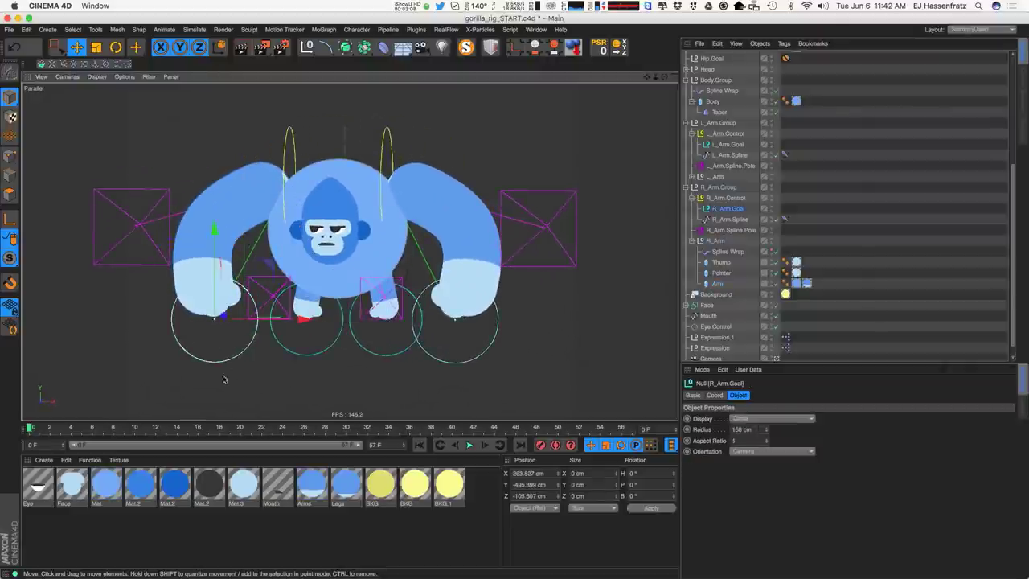
{"action": "mouse_move", "coordinate": [245, 332]}
{"action": "left_mouse_down"}
{"action": "mouse_move", "coordinate": [253, 334]}
{"action": "mouse_move", "coordinate": [239, 329]}
{"action": "left_mouse_up"}
{"action": "key", "text": "super+z"}
{"action": "left_click", "coordinate": [318, 354]}
{"action": "left_click_drag", "start_coordinate": [373, 342], "coordinate": [354, 337]}
{"action": "key", "text": "super+z"}
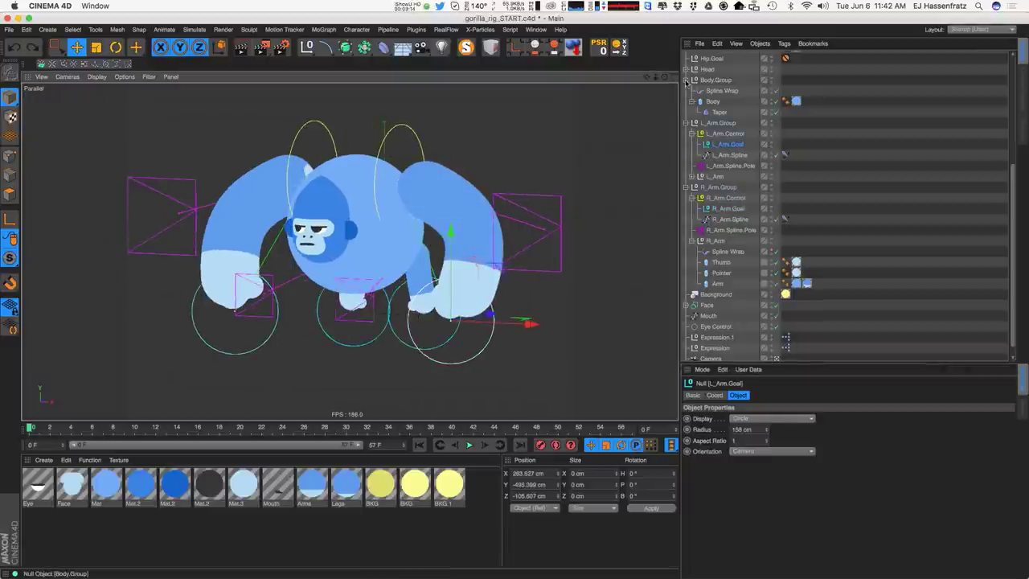
Test how the mirrored legs follow the body by moving Hip.Goal from different view angles, and undo each move.
{"action": "scroll", "coordinate": [727, 93], "scroll_direction": "up", "scroll_amount": 5}
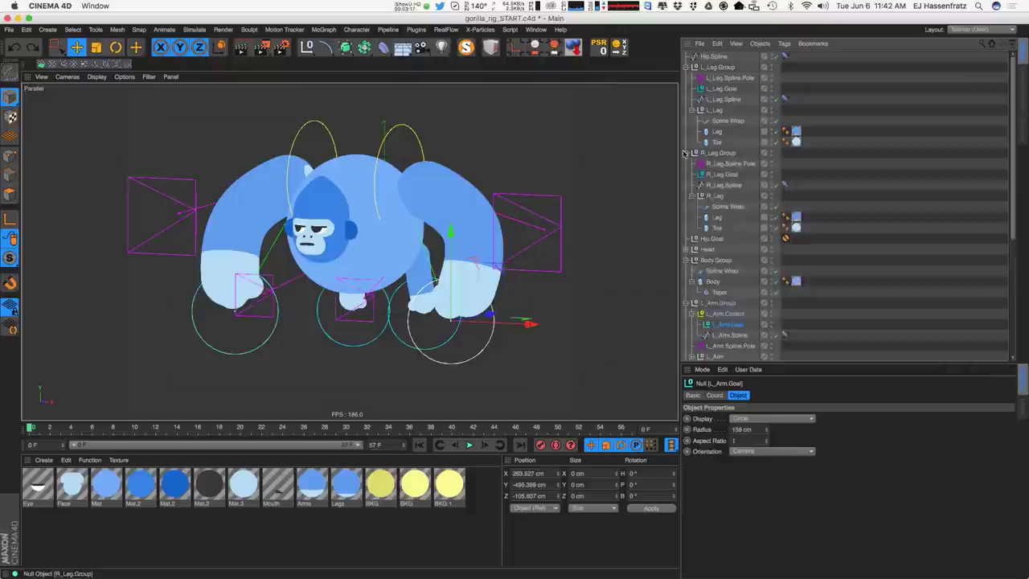
{"action": "left_click", "coordinate": [686, 153]}
{"action": "left_click", "coordinate": [712, 239]}
{"action": "mouse_move", "coordinate": [442, 177]}
{"action": "left_mouse_down"}
{"action": "mouse_move", "coordinate": [452, 201]}
{"action": "mouse_move", "coordinate": [456, 190]}
{"action": "left_mouse_up"}
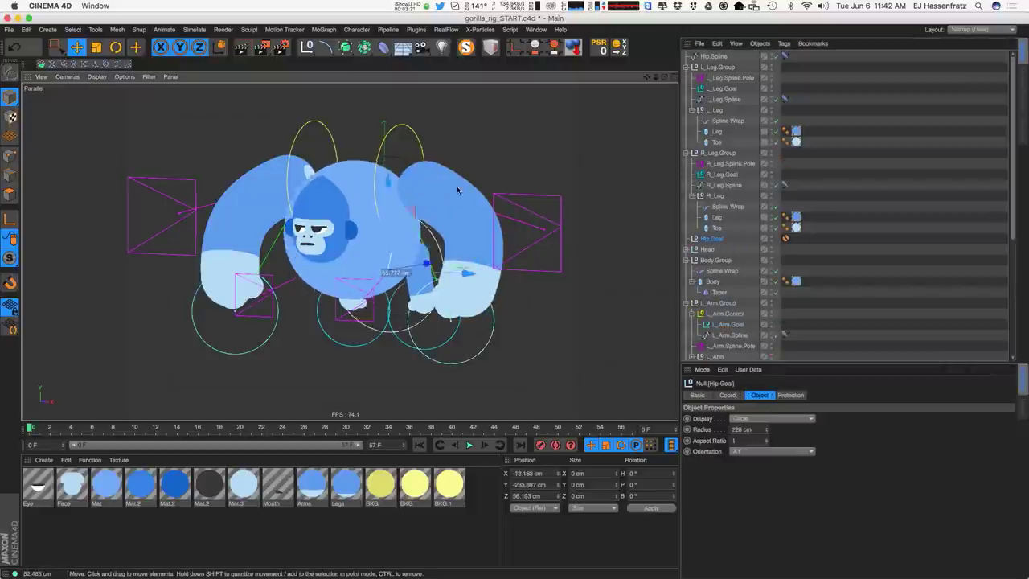
{"action": "key", "text": "super+z"}
{"action": "left_click_drag", "start_coordinate": [426, 226], "coordinate": [455, 210], "text": "alt"}
{"action": "left_click_drag", "start_coordinate": [458, 208], "coordinate": [410, 259]}
{"action": "key", "text": "super+z"}
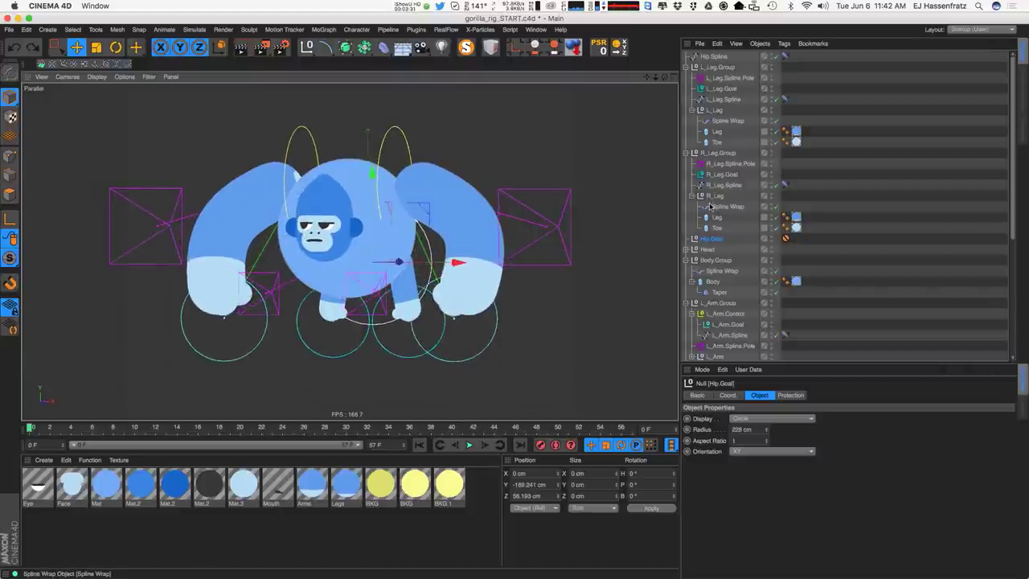
Make L_Leg.Spline and R_Leg.Spline children of Hip.Goal.
{"action": "left_click", "coordinate": [725, 186]}
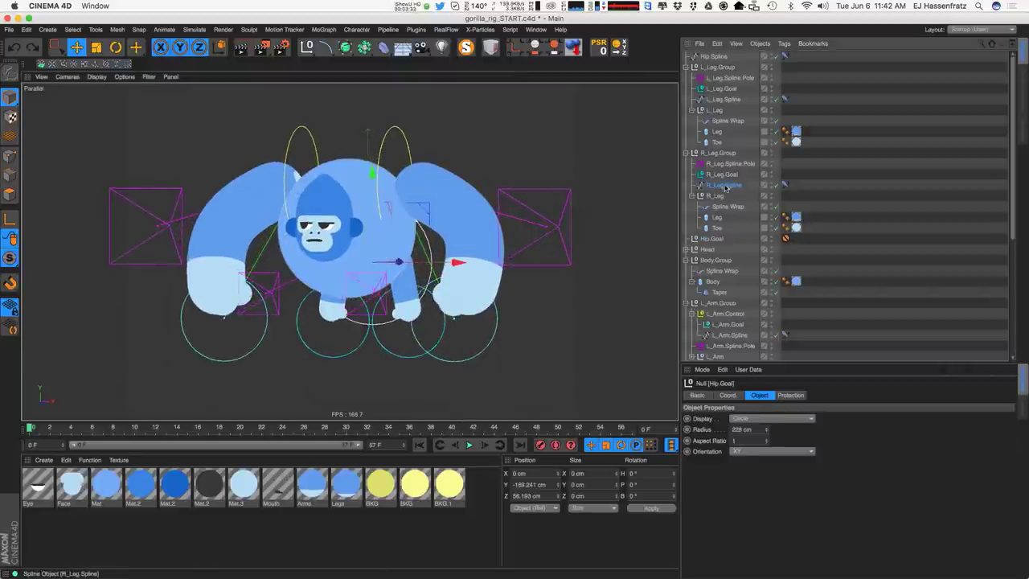
{"action": "left_click_drag", "start_coordinate": [1014, 206], "coordinate": [938, 192]}
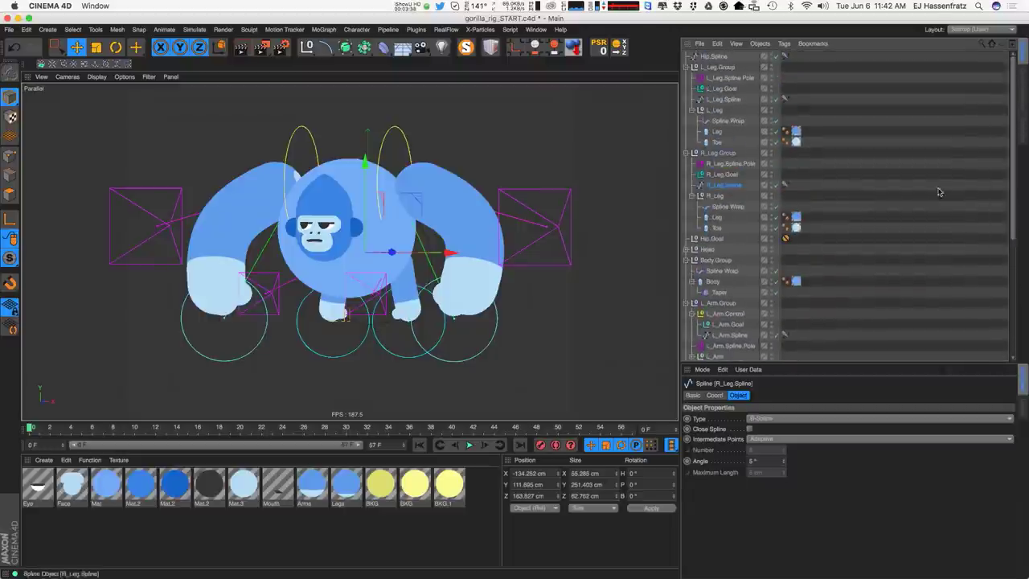
{"action": "left_click", "coordinate": [726, 99], "text": "ctrl"}
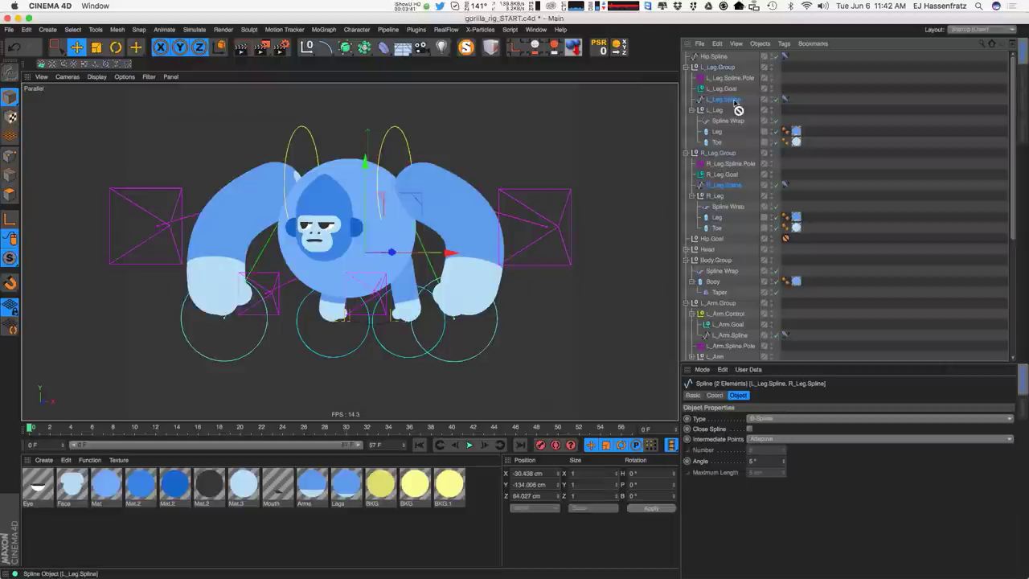
{"action": "left_click_drag", "start_coordinate": [711, 241], "coordinate": [713, 240]}
Try moving Hip.Goal with both leg splines parented to it, and undo the move.
{"action": "left_click", "coordinate": [712, 217]}
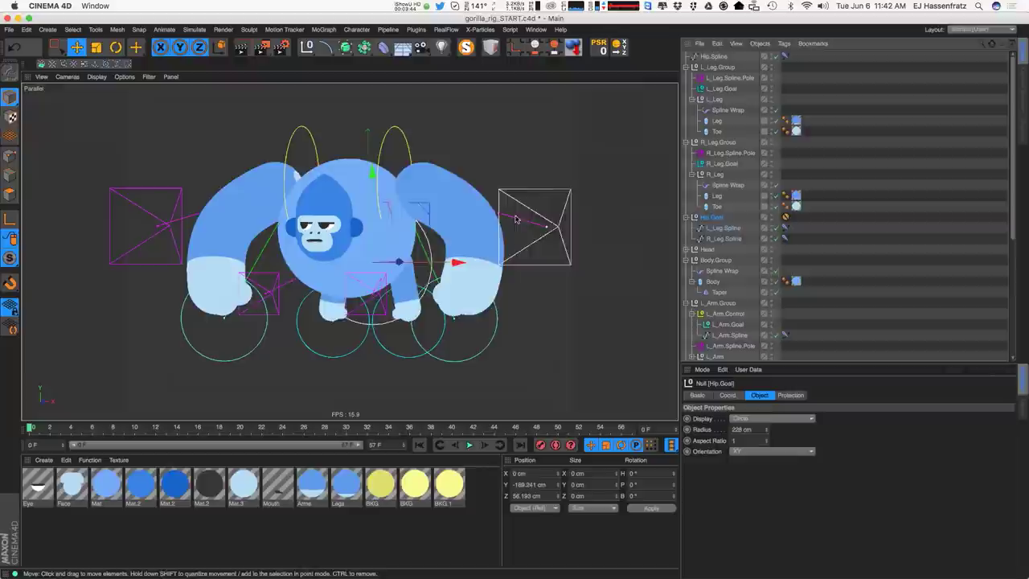
{"action": "mouse_move", "coordinate": [428, 230]}
{"action": "left_mouse_down"}
{"action": "mouse_move", "coordinate": [420, 240]}
{"action": "mouse_move", "coordinate": [411, 219]}
{"action": "mouse_move", "coordinate": [446, 212]}
{"action": "mouse_move", "coordinate": [393, 240]}
{"action": "mouse_move", "coordinate": [421, 219]}
{"action": "left_mouse_up"}
{"action": "key", "text": "super+z"}
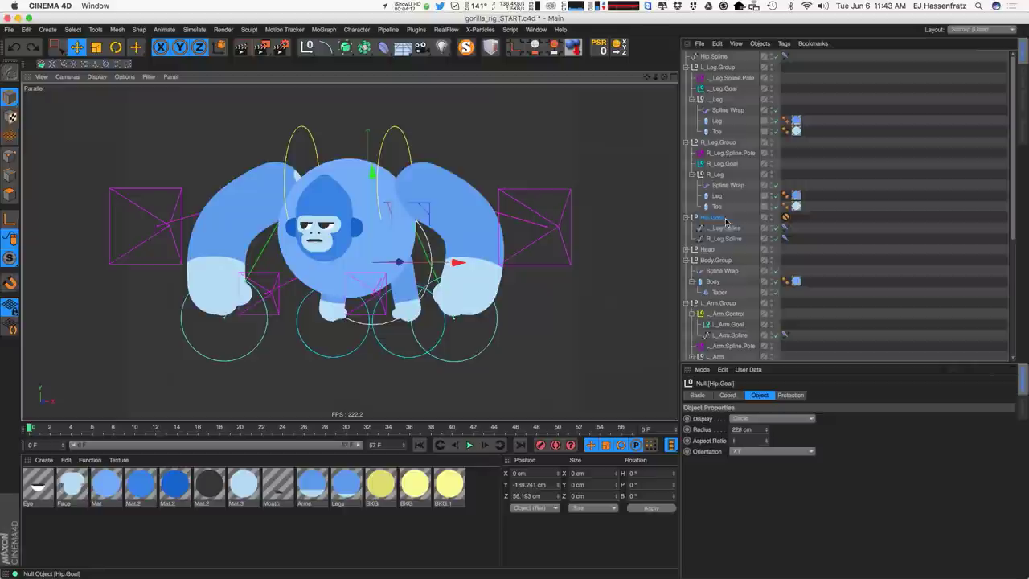
Place Hip.Goal directly below Hip.Spline in the object hierarchy, and test moving it before undoing that move.
{"action": "left_click_drag", "start_coordinate": [714, 217], "coordinate": [836, 181]}
{"action": "left_click_drag", "start_coordinate": [727, 67], "coordinate": [733, 70]}
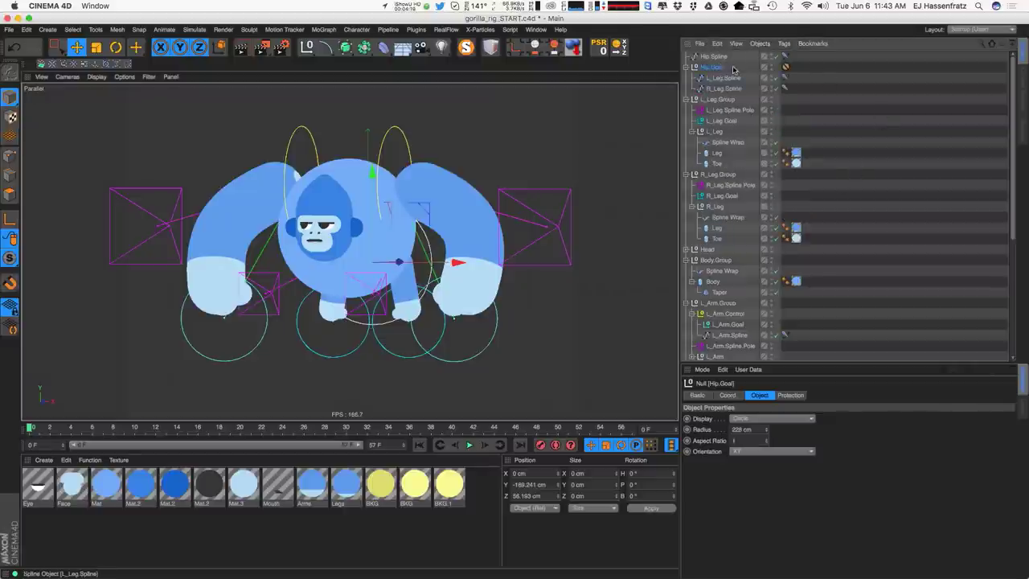
{"action": "left_click_drag", "start_coordinate": [423, 211], "coordinate": [451, 278]}
{"action": "key", "text": "super+z"}
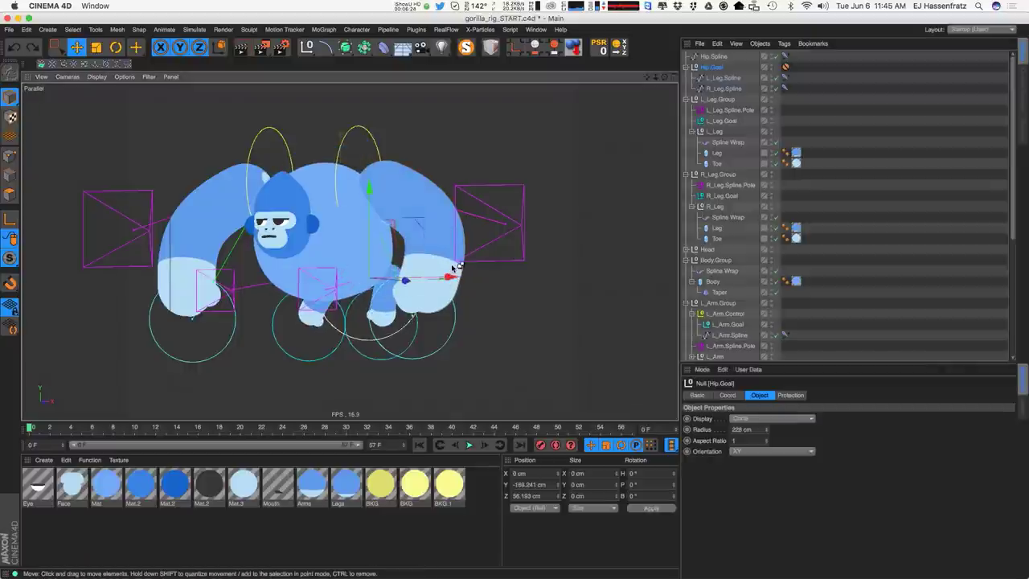
{"action": "left_click_drag", "start_coordinate": [363, 230], "coordinate": [384, 234], "text": "alt"}
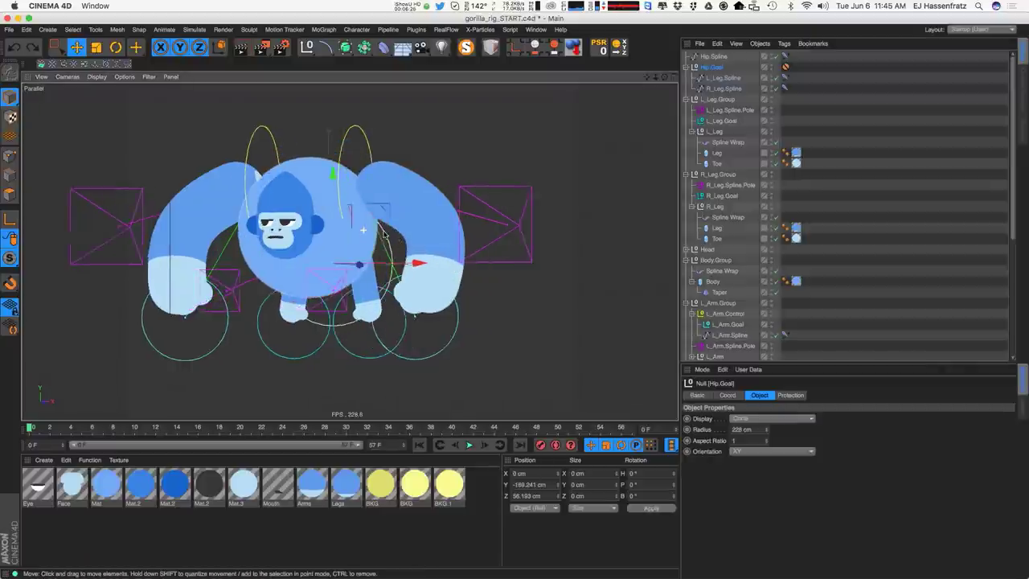
Set Stretch to 100% on the IK tags of both L_Leg.Spline and R_Leg.Spline.
{"action": "left_click", "coordinate": [785, 78]}
{"action": "left_click", "coordinate": [785, 88], "text": "shift"}
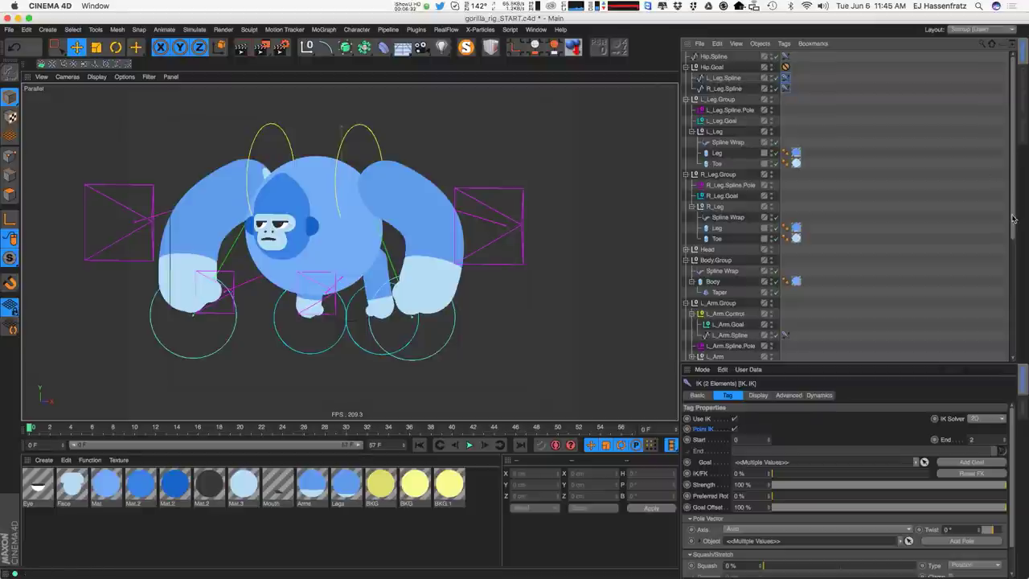
{"action": "mouse_move", "coordinate": [1013, 219]}
{"action": "left_mouse_down"}
{"action": "mouse_move", "coordinate": [1013, 273]}
{"action": "mouse_move", "coordinate": [1012, 217]}
{"action": "left_mouse_up"}
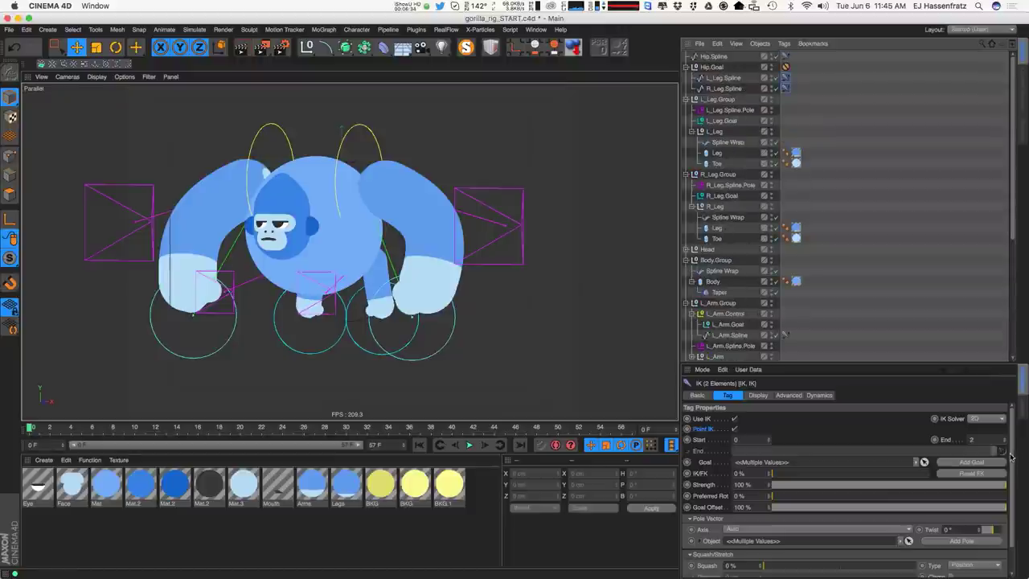
{"action": "scroll", "coordinate": [1010, 456], "scroll_direction": "down", "scroll_amount": 2}
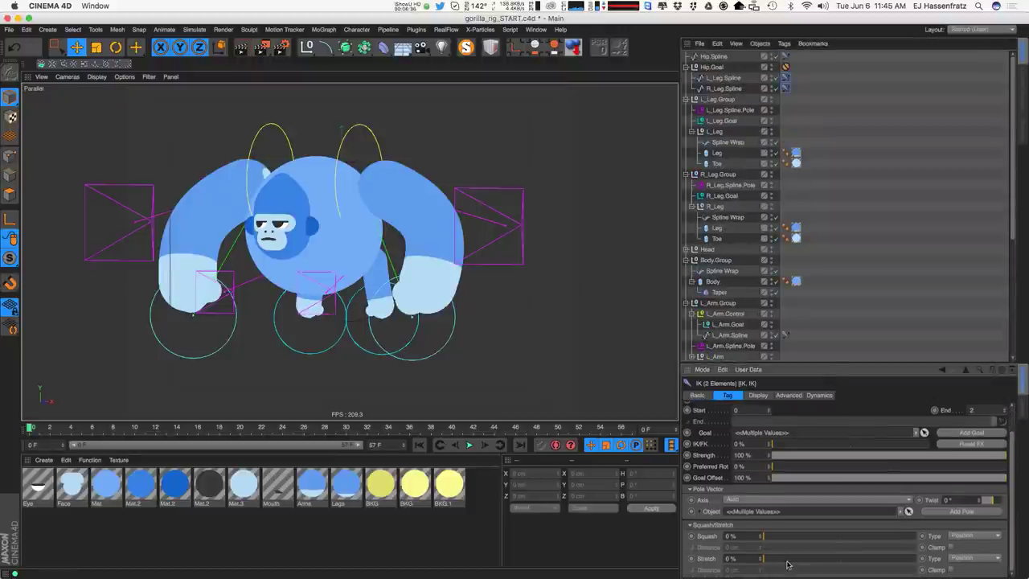
{"action": "left_click_drag", "start_coordinate": [786, 560], "coordinate": [930, 553]}
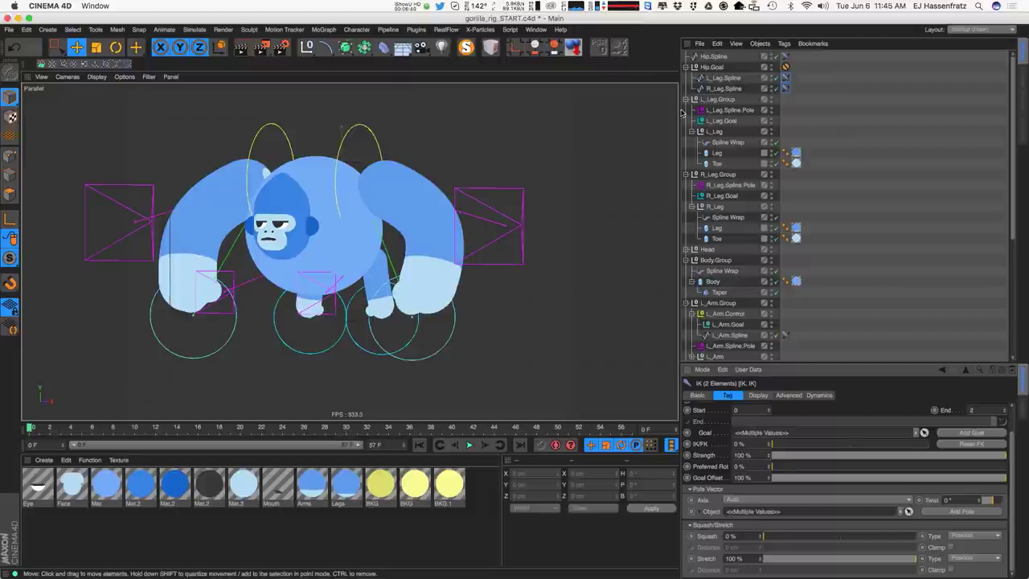
Try moving Hip.Goal up and down to test the leg stretch, and undo the move.
{"action": "left_click", "coordinate": [712, 68]}
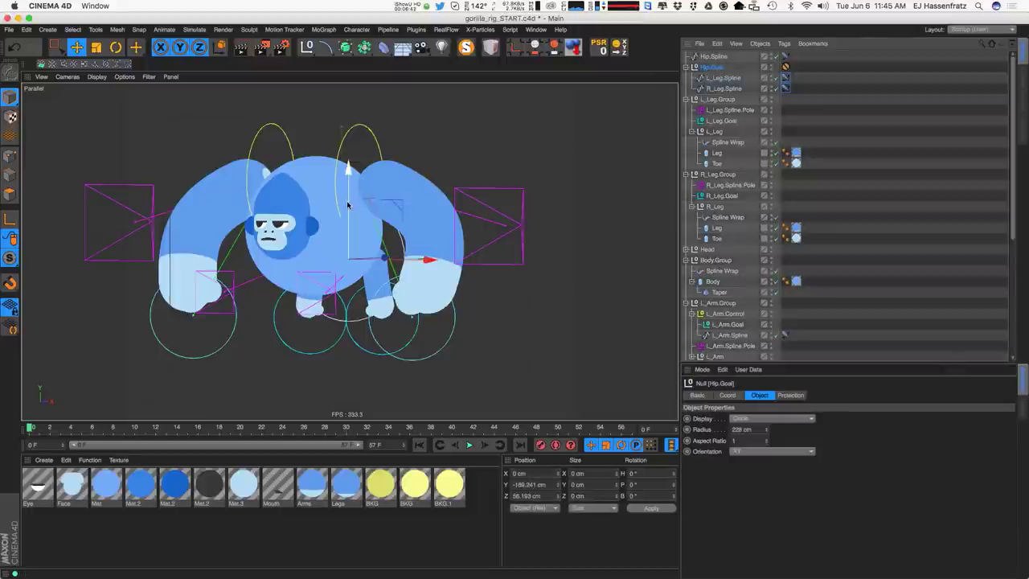
{"action": "left_click_drag", "start_coordinate": [348, 255], "coordinate": [370, 216]}
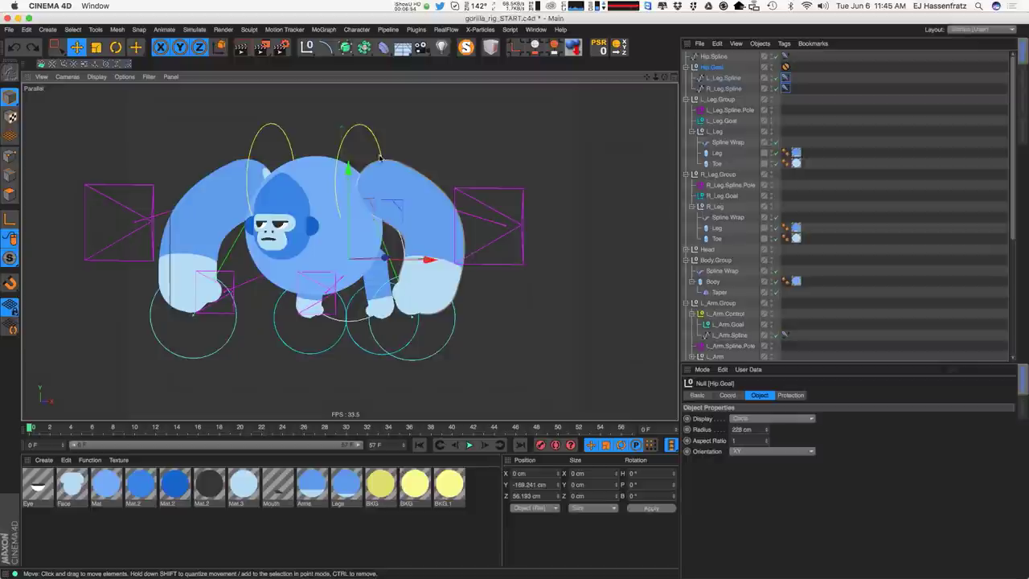
{"action": "left_click_drag", "start_coordinate": [343, 190], "coordinate": [347, 158]}
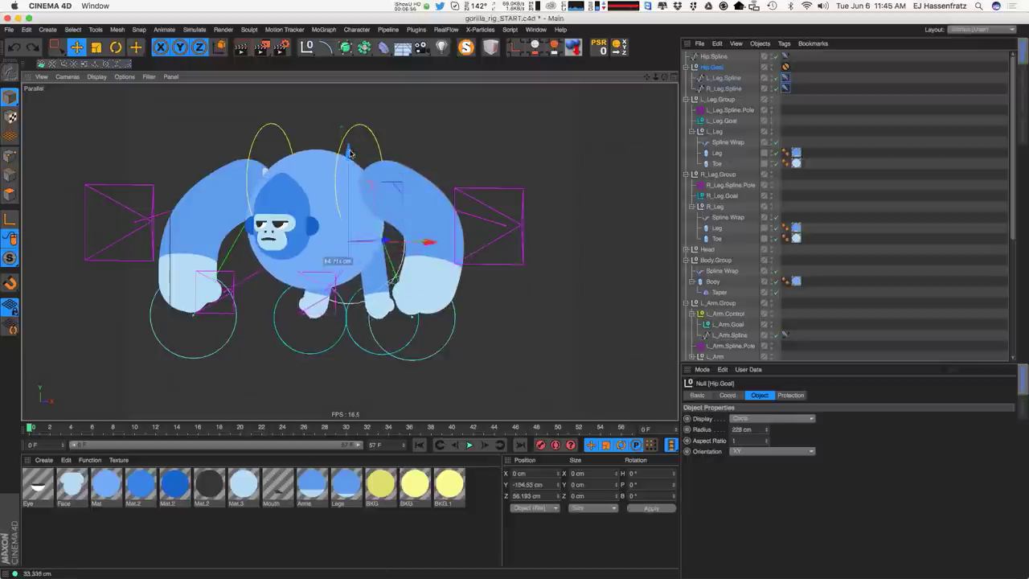
{"action": "left_click_drag", "start_coordinate": [351, 166], "coordinate": [358, 199]}
{"action": "key", "text": "ctrl+z"}
Raise Hip.Goal to about X 15.88 cm, Y -8.52 cm to test how both legs deform.
{"action": "left_click", "coordinate": [728, 217]}
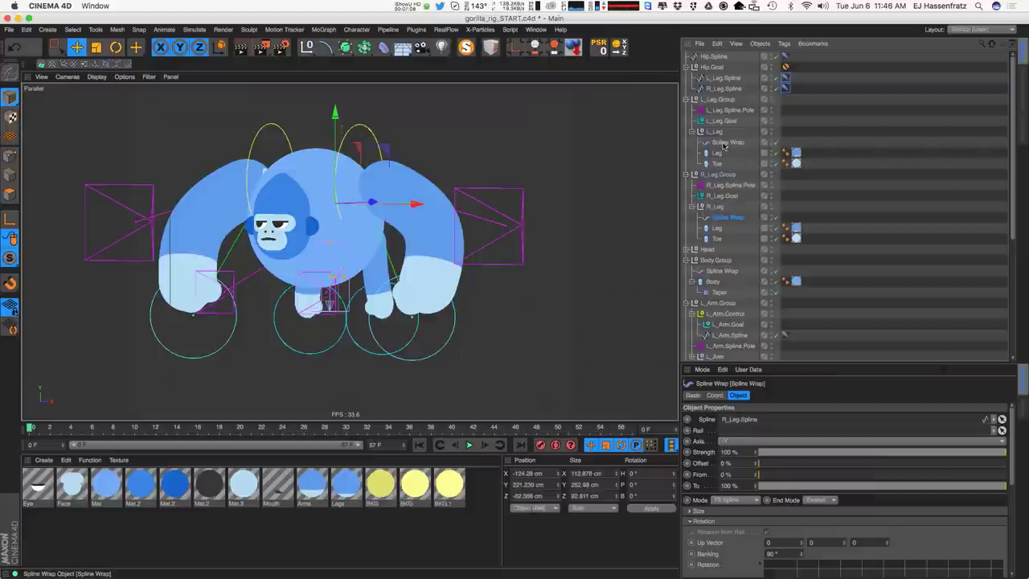
{"action": "left_click", "coordinate": [728, 141], "text": "ctrl"}
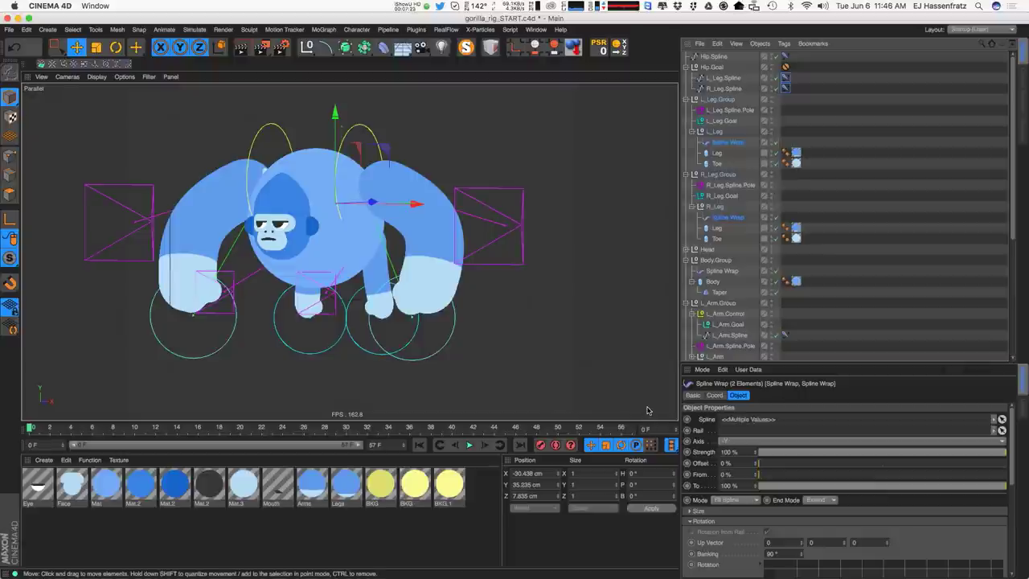
{"action": "left_click_drag", "start_coordinate": [335, 335], "coordinate": [352, 315], "text": "alt"}
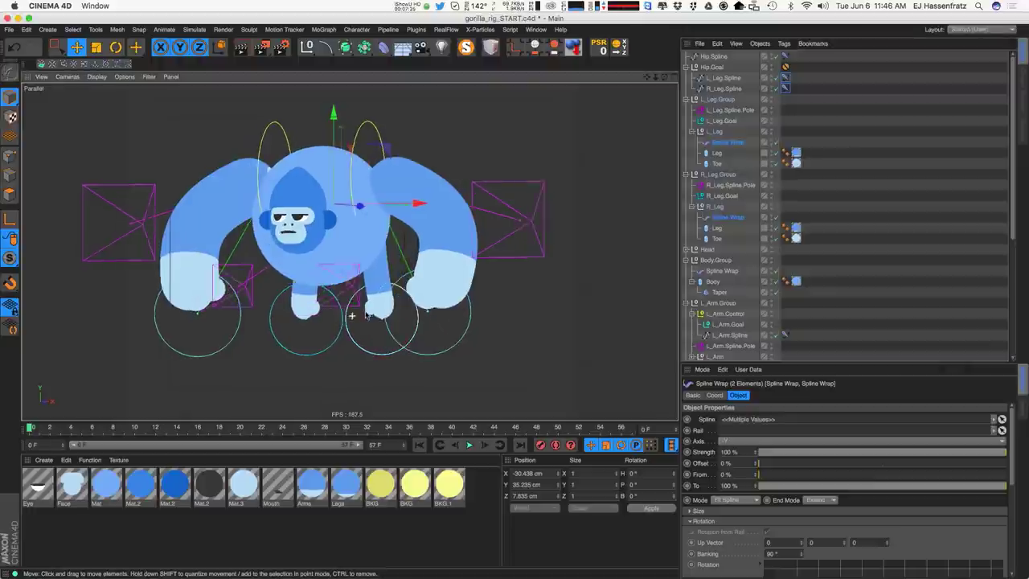
{"action": "left_click", "coordinate": [712, 66]}
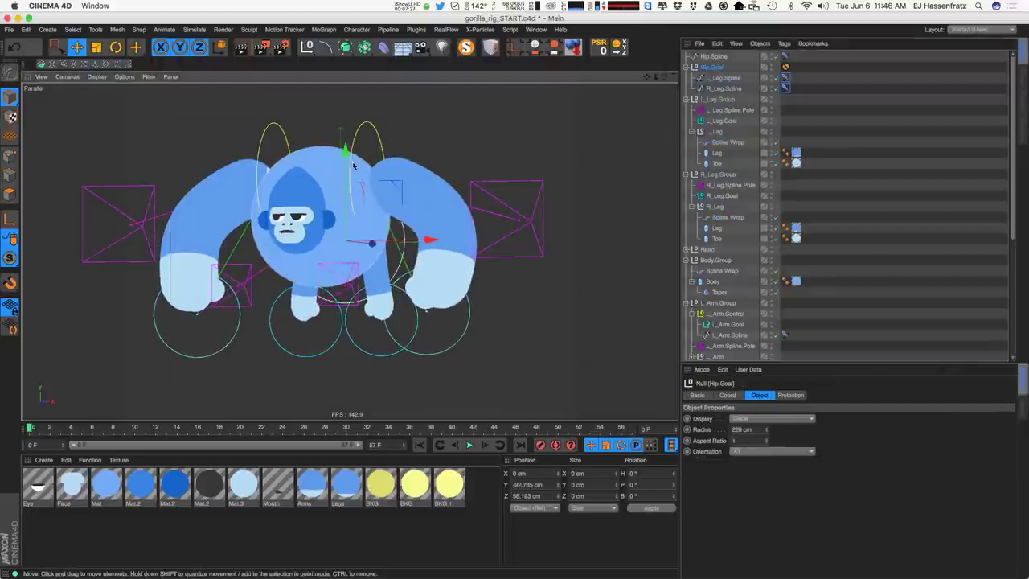
{"action": "mouse_move", "coordinate": [352, 154]}
{"action": "left_mouse_down"}
{"action": "mouse_move", "coordinate": [354, 141]}
{"action": "mouse_move", "coordinate": [358, 182]}
{"action": "mouse_move", "coordinate": [359, 144]}
{"action": "left_mouse_up"}
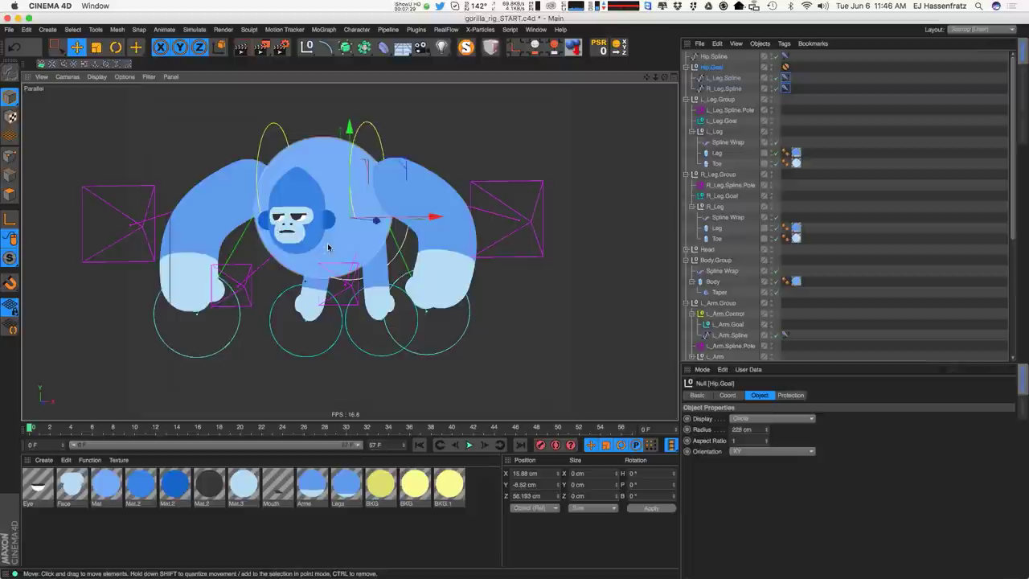
Set the Up Vector's Z value to 1 on the Spline Wraps of L_Leg and R_Leg, and test moving Hip.Goal.
{"action": "left_click", "coordinate": [727, 143]}
{"action": "left_click", "coordinate": [711, 217], "text": "ctrl"}
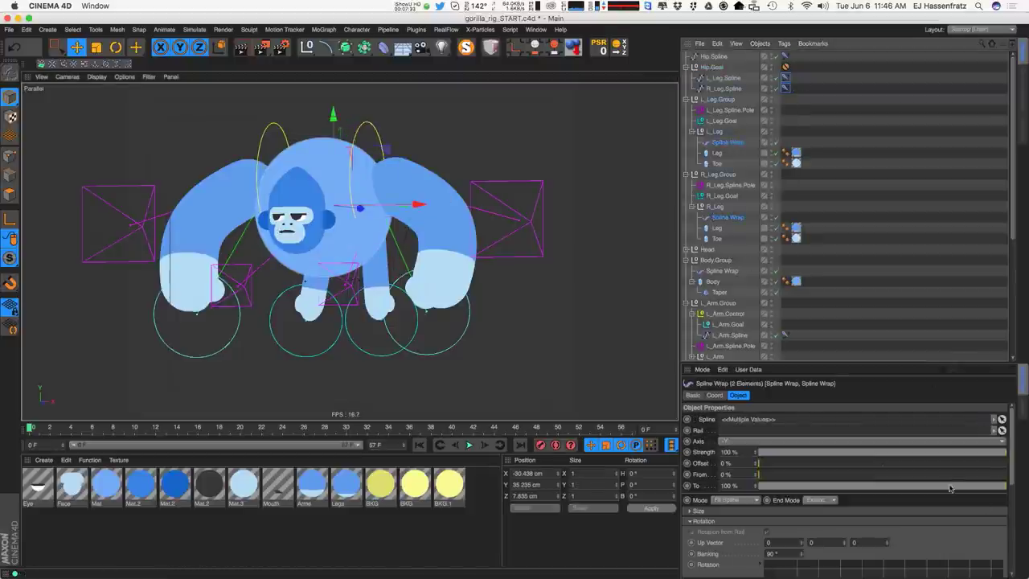
{"action": "left_click", "coordinate": [768, 543]}
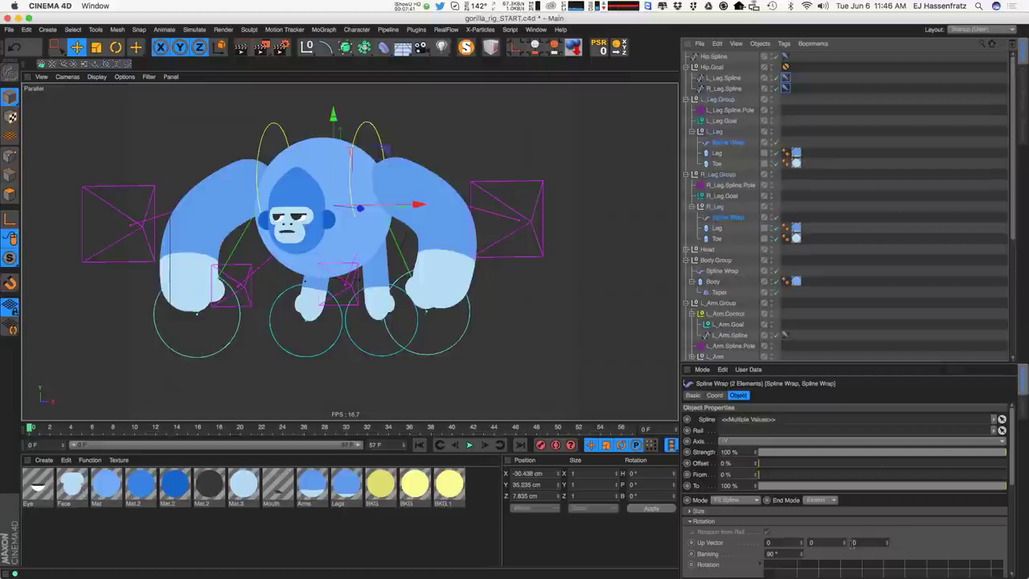
{"action": "double_click", "coordinate": [852, 544]}
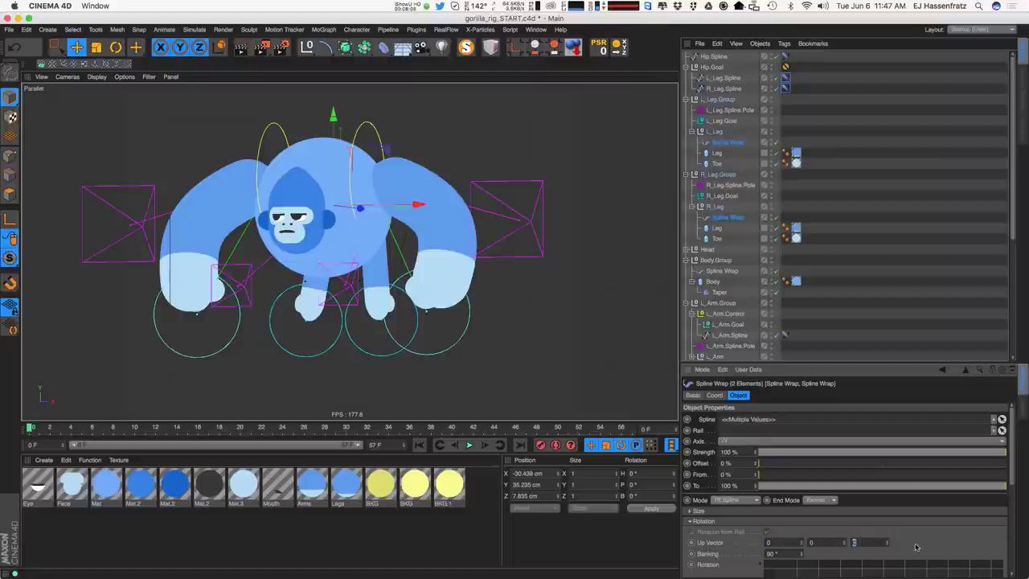
{"action": "key", "text": "Return"}
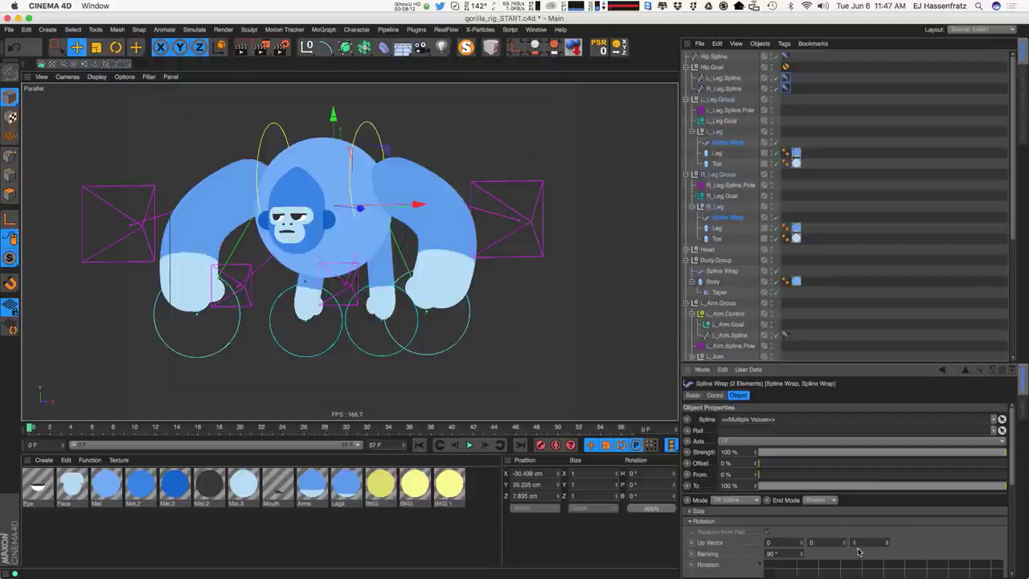
{"action": "left_click", "coordinate": [708, 66]}
{"action": "mouse_move", "coordinate": [398, 178]}
{"action": "left_mouse_down"}
{"action": "mouse_move", "coordinate": [405, 202]}
{"action": "mouse_move", "coordinate": [402, 144]}
{"action": "mouse_move", "coordinate": [391, 155]}
{"action": "mouse_move", "coordinate": [403, 161]}
{"action": "left_mouse_up"}
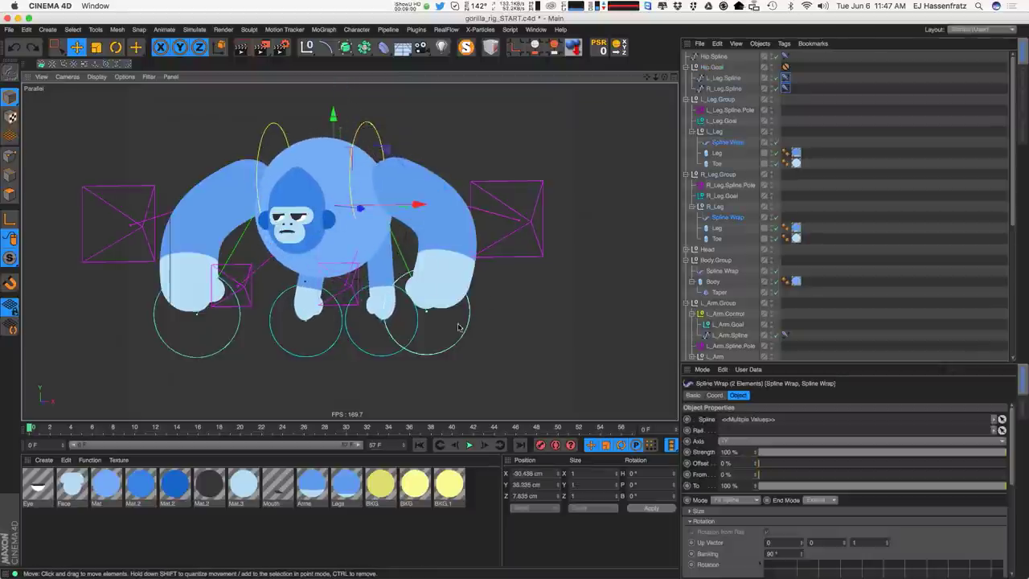
Try moving L_Arm.Goal up and outward to test the left arm, and return it to its starting position.
{"action": "left_click", "coordinate": [464, 328]}
{"action": "left_click_drag", "start_coordinate": [522, 319], "coordinate": [594, 241]}
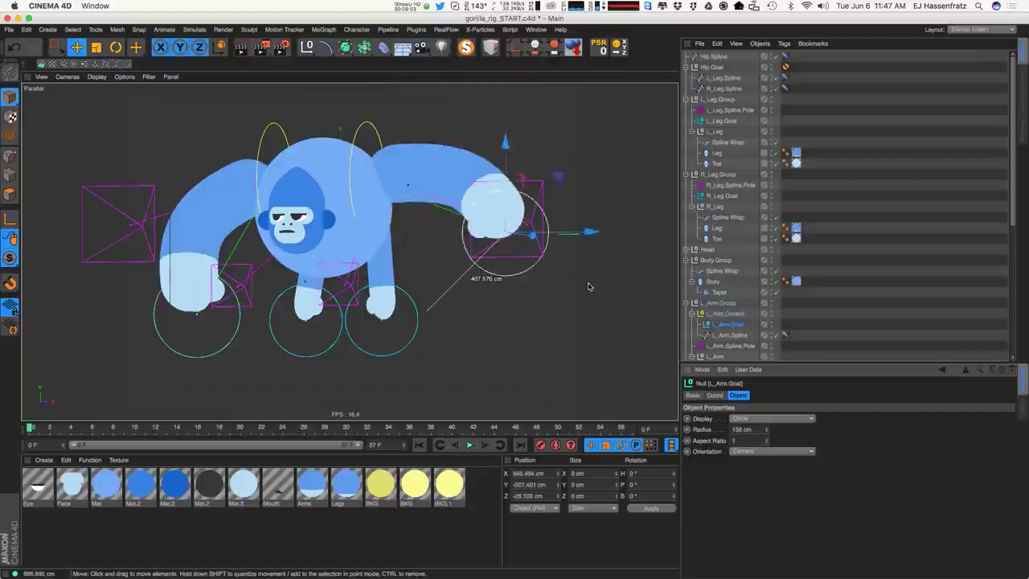
{"action": "left_click_drag", "start_coordinate": [589, 286], "coordinate": [510, 365]}
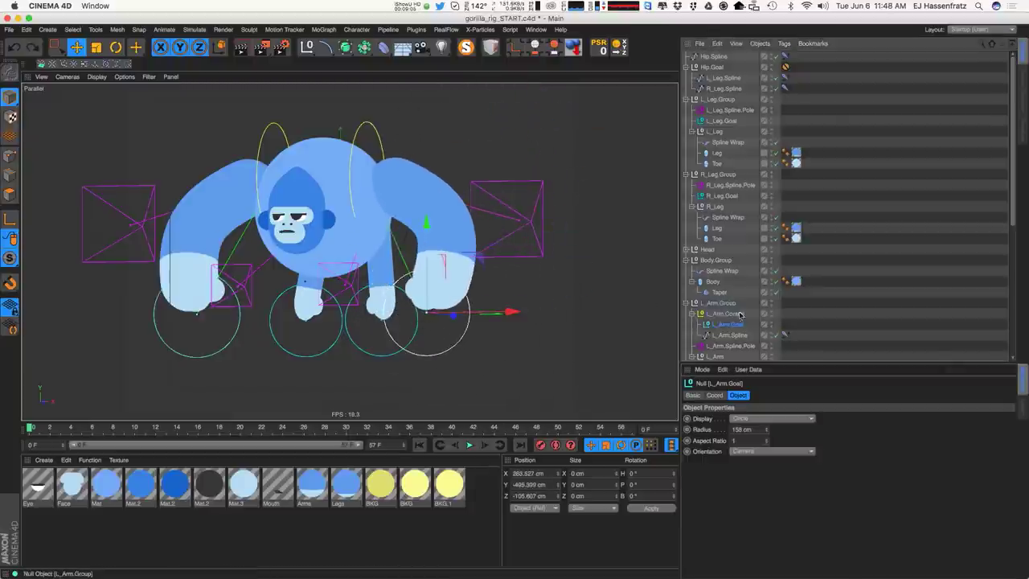
Select the Spline Wraps of L_Arm and R_Arm together and examine their rotation settings.
{"action": "scroll", "coordinate": [1003, 176], "scroll_direction": "down", "scroll_amount": 10}
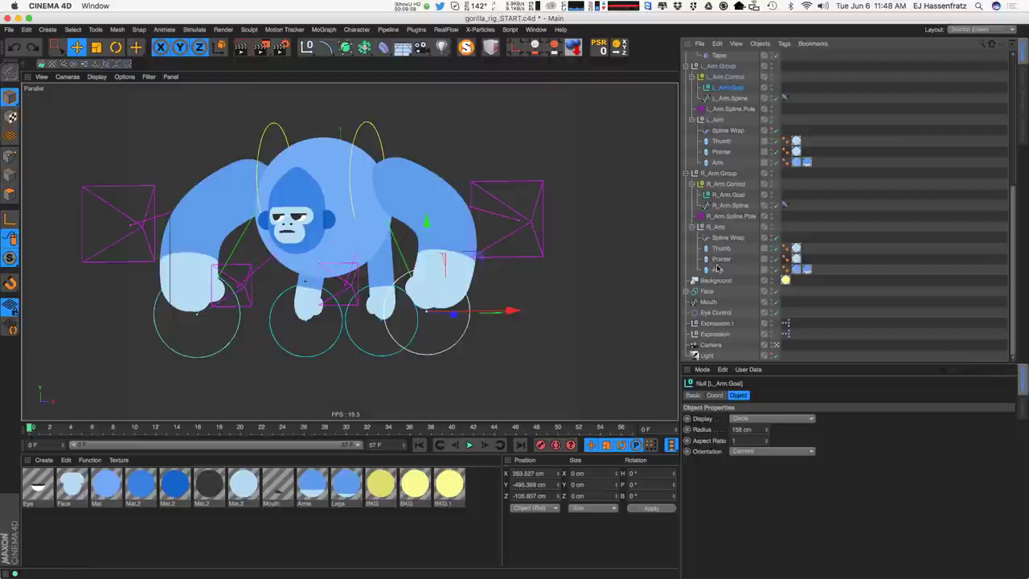
{"action": "left_click", "coordinate": [726, 239]}
{"action": "left_click", "coordinate": [711, 131], "text": "shift"}
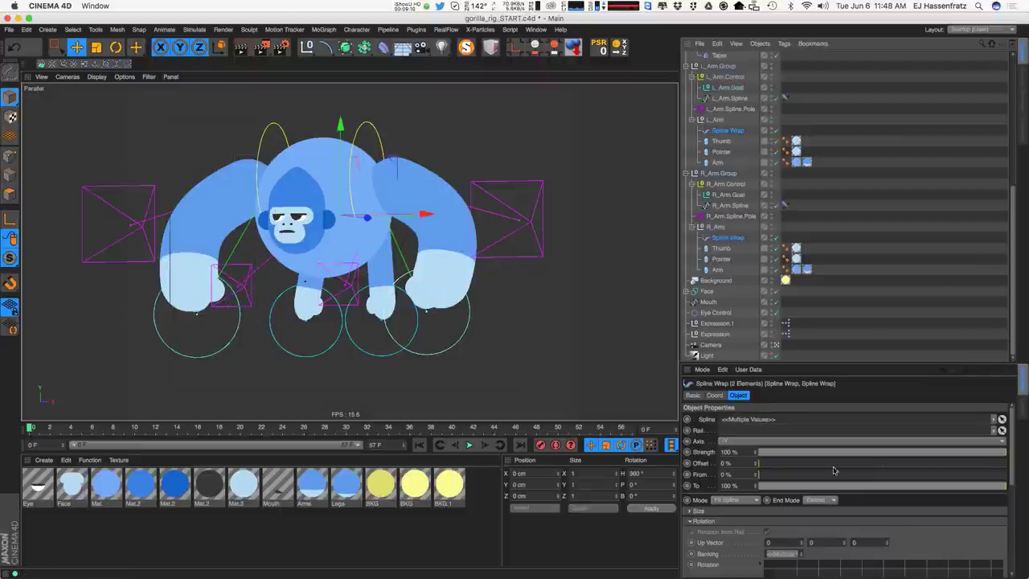
Try moving L_Arm.Goal while viewing the gorilla from the side, and undo the move.
{"action": "left_click", "coordinate": [442, 349]}
{"action": "left_click_drag", "start_coordinate": [443, 349], "coordinate": [354, 338], "text": "alt"}
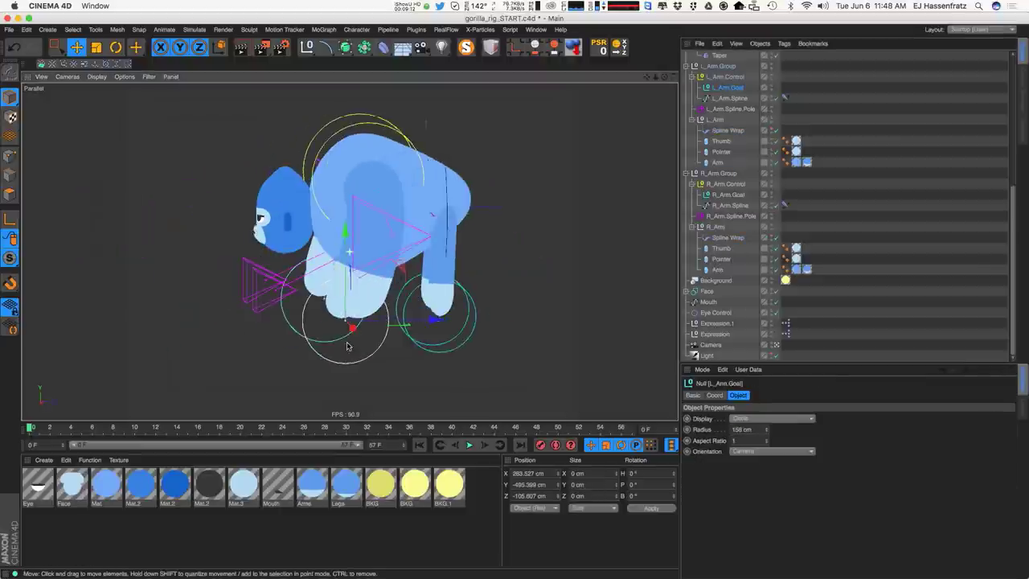
{"action": "left_click_drag", "start_coordinate": [433, 295], "coordinate": [466, 283]}
{"action": "key", "text": "super+z"}
Try moving Hip.Goal from two front viewing angles to test how the body and arms follow, undoing each move.
{"action": "left_click_drag", "start_coordinate": [397, 295], "coordinate": [539, 277], "text": "alt"}
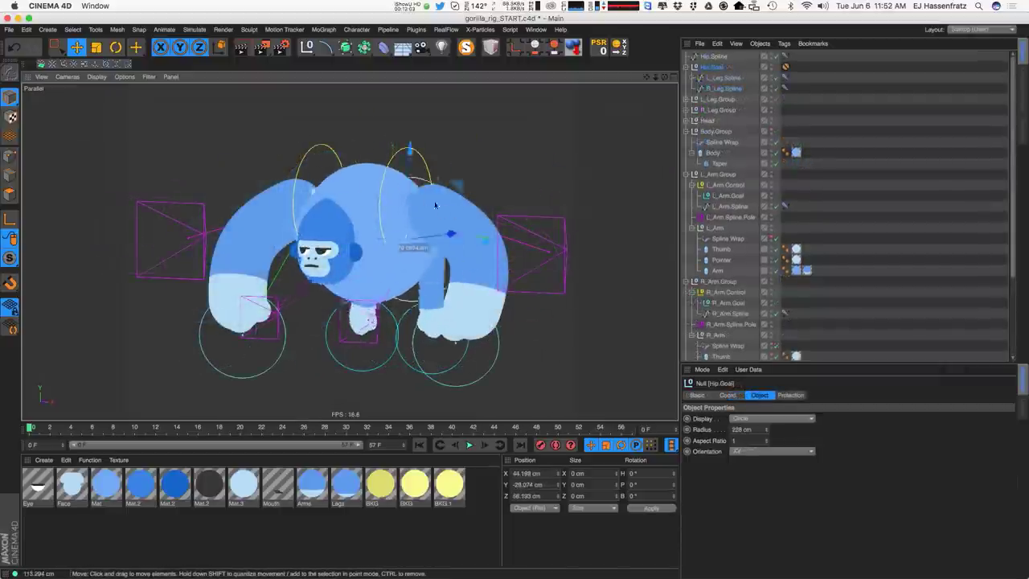
{"action": "left_click_drag", "start_coordinate": [435, 204], "coordinate": [442, 227]}
{"action": "key", "text": "super+z"}
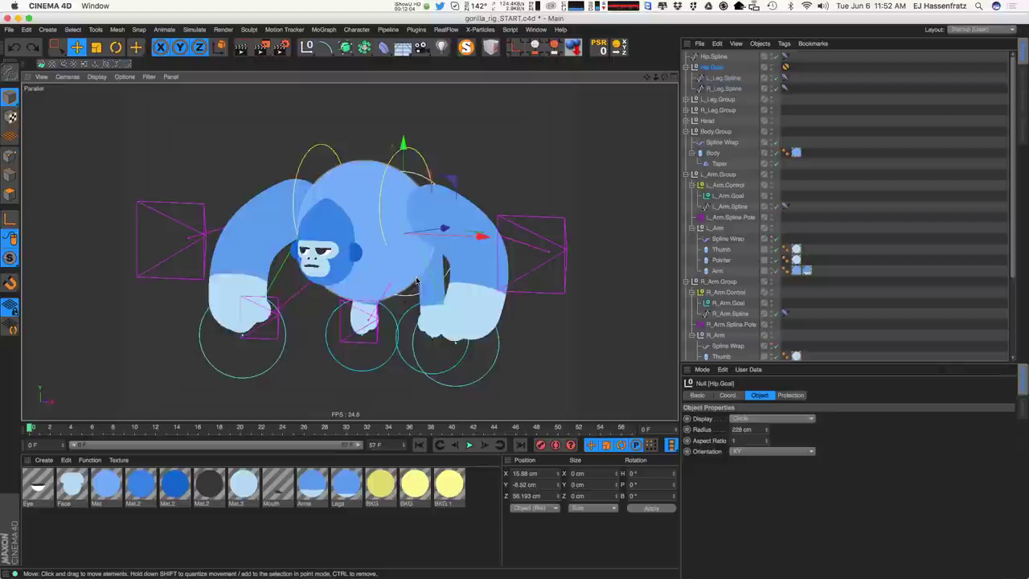
{"action": "left_click_drag", "start_coordinate": [404, 270], "coordinate": [432, 265], "text": "alt"}
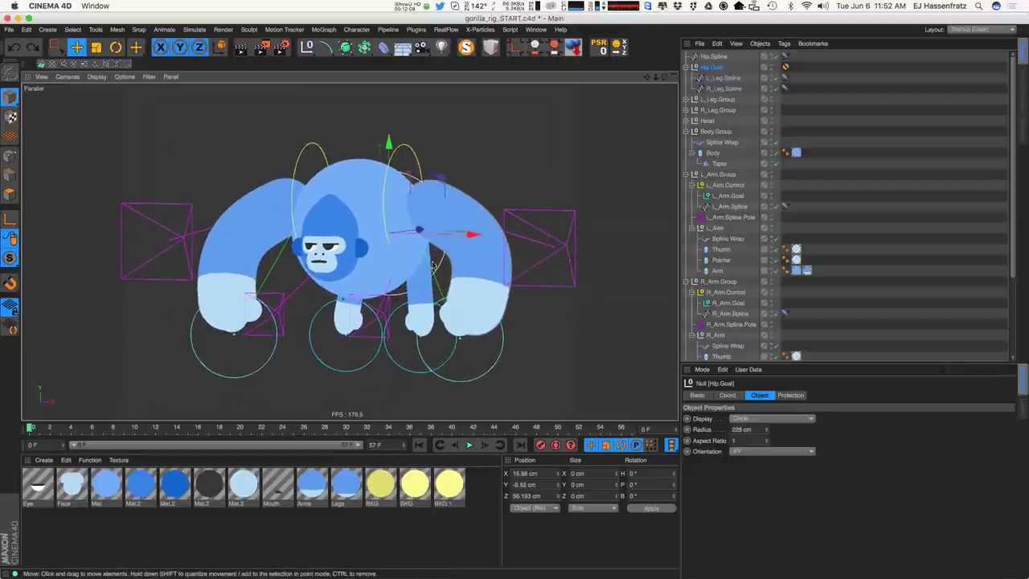
{"action": "mouse_move", "coordinate": [354, 227]}
{"action": "left_mouse_down"}
{"action": "mouse_move", "coordinate": [246, 228]}
{"action": "mouse_move", "coordinate": [413, 230]}
{"action": "mouse_move", "coordinate": [354, 191]}
{"action": "mouse_move", "coordinate": [360, 169]}
{"action": "mouse_move", "coordinate": [341, 179]}
{"action": "mouse_move", "coordinate": [358, 211]}
{"action": "left_mouse_up"}
{"action": "key", "text": "super+z"}
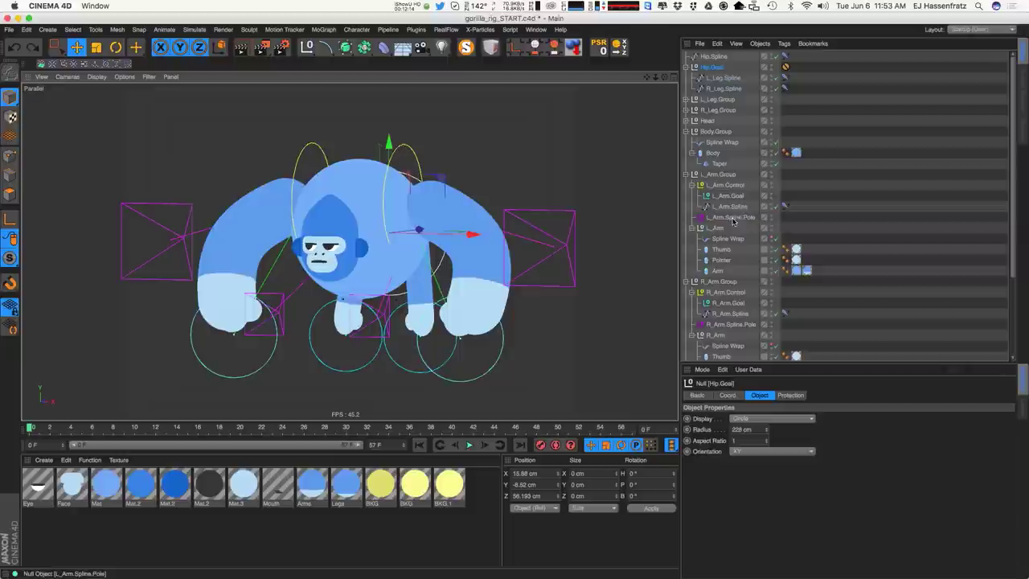
Make L_Arm.Control and R_Arm.Control children of Hip.Goal, and test moving Hip.Goal before undoing that move.
{"action": "left_click", "coordinate": [727, 186]}
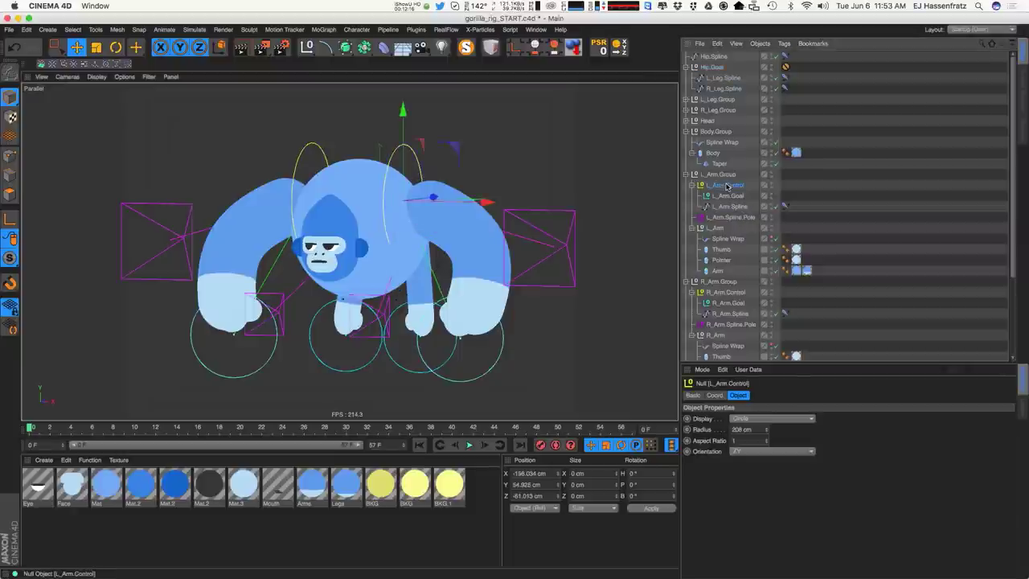
{"action": "left_click", "coordinate": [731, 293], "text": "shift"}
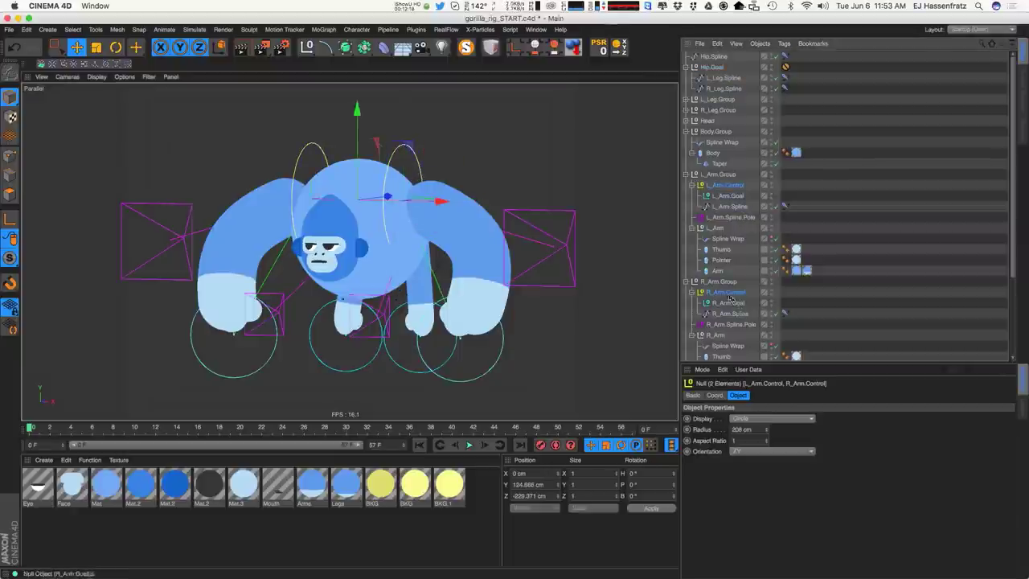
{"action": "left_click_drag", "start_coordinate": [840, 190], "coordinate": [713, 70]}
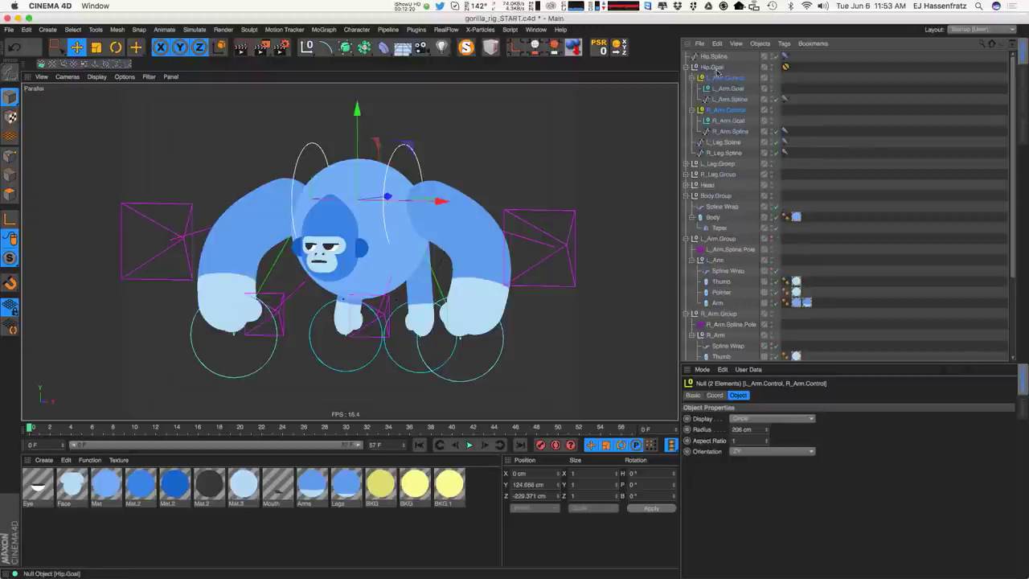
{"action": "left_click", "coordinate": [712, 67]}
{"action": "left_click_drag", "start_coordinate": [524, 137], "coordinate": [494, 253]}
{"action": "key", "text": "super+z"}
Make Hip.Spline a child of Hip.Goal, and test moving Hip.Goal with it.
{"action": "left_click", "coordinate": [712, 56]}
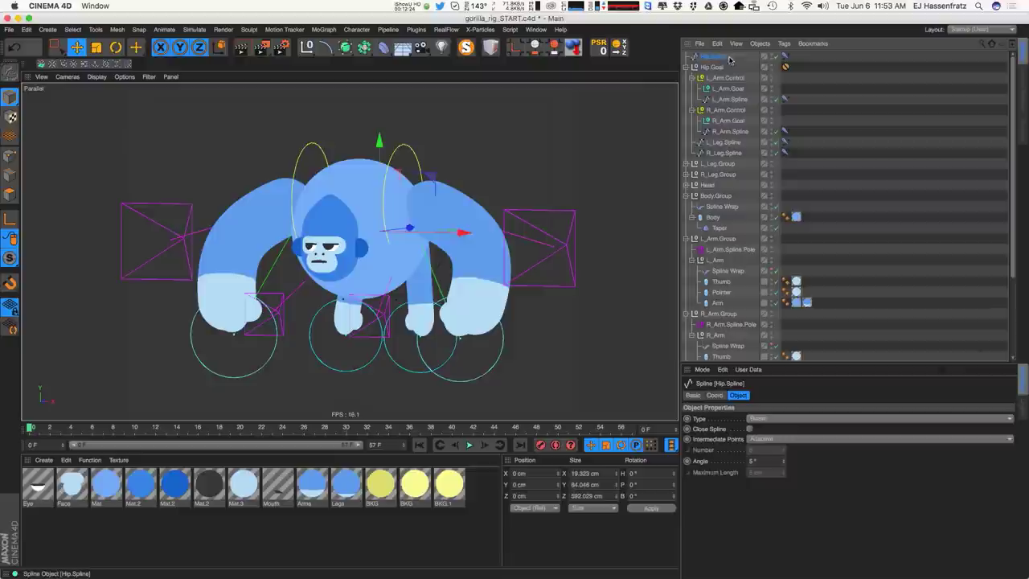
{"action": "left_click", "coordinate": [712, 57]}
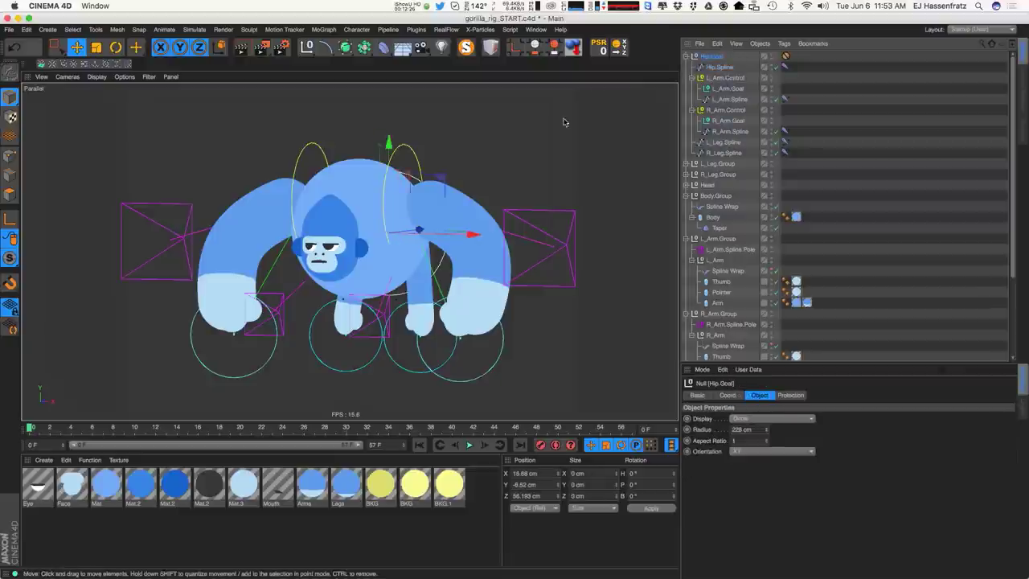
{"action": "left_click_drag", "start_coordinate": [496, 185], "coordinate": [524, 165]}
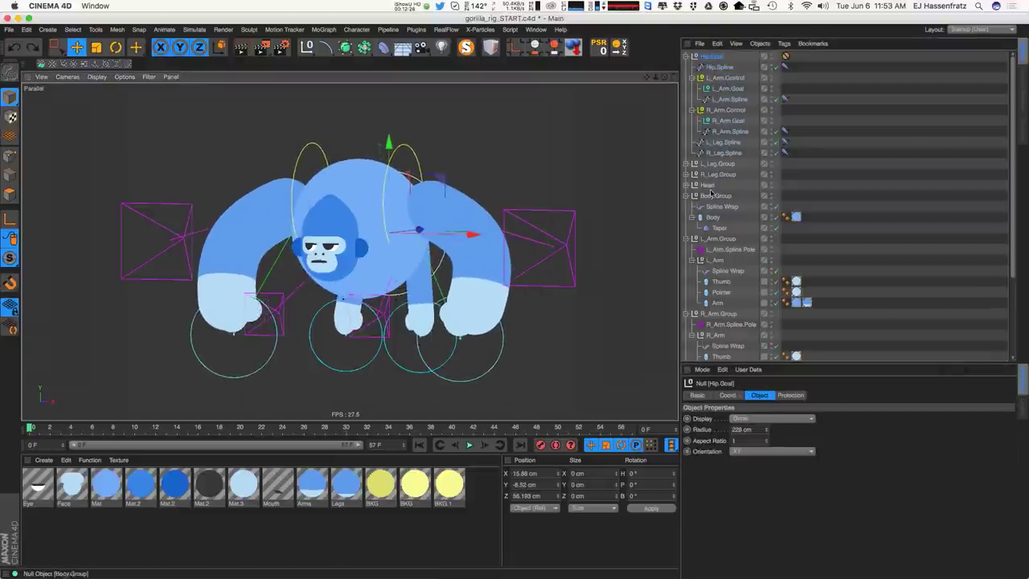
Make Head a child of Hip.Goal, and test rotating Hip.Goal before undoing the rotation.
{"action": "left_click", "coordinate": [709, 186]}
{"action": "left_click_drag", "start_coordinate": [724, 62], "coordinate": [717, 57]}
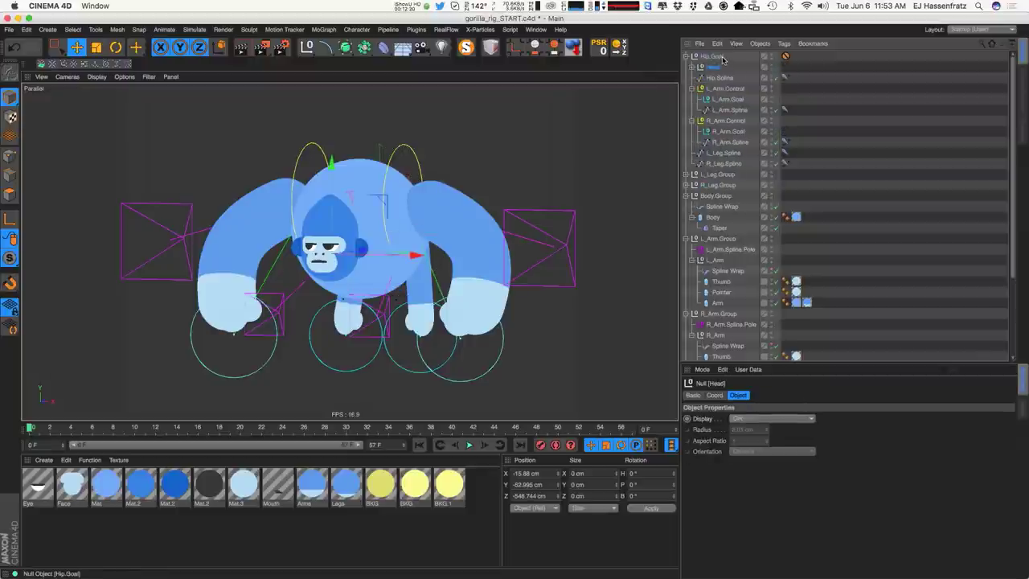
{"action": "left_click", "coordinate": [712, 57]}
{"action": "key", "text": "r"}
{"action": "left_click_drag", "start_coordinate": [401, 254], "coordinate": [420, 203]}
{"action": "key", "text": "super+z"}
{"action": "key", "text": "e"}
Check where L_Leg.Goal sits inside L_Leg.Group, and test how the limbs react to moving Hip.Goal.
{"action": "left_click", "coordinate": [401, 363]}
{"action": "left_click_drag", "start_coordinate": [349, 352], "coordinate": [316, 347], "text": "alt"}
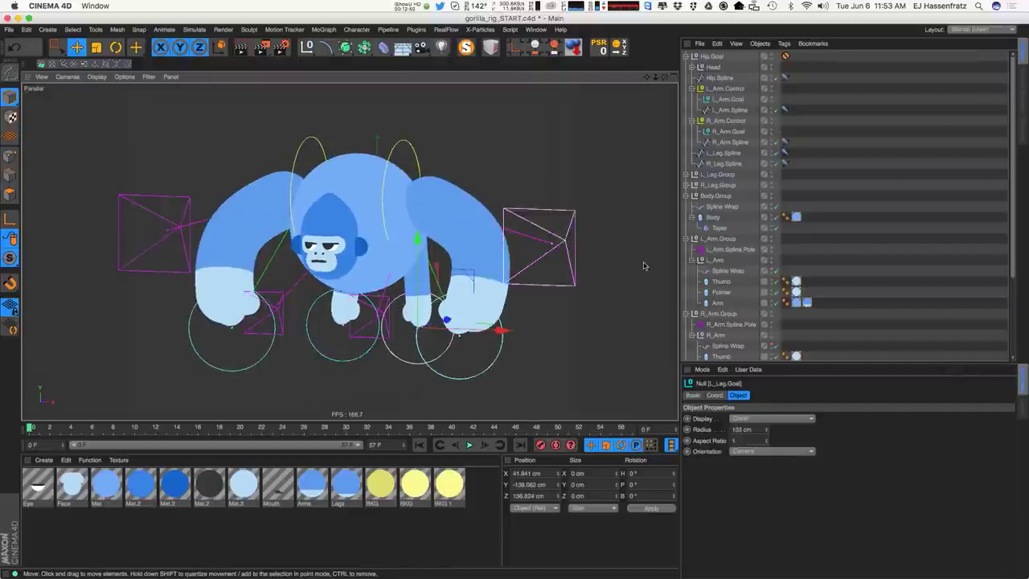
{"action": "left_click", "coordinate": [684, 174]}
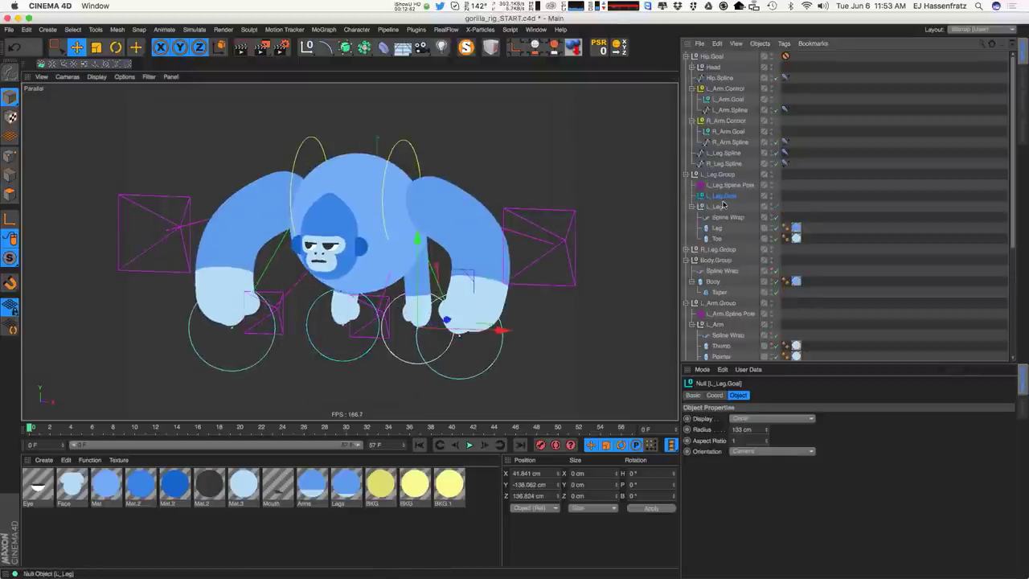
{"action": "left_click", "coordinate": [712, 57]}
{"action": "mouse_move", "coordinate": [528, 221]}
{"action": "left_mouse_down"}
{"action": "mouse_move", "coordinate": [539, 207]}
{"action": "mouse_move", "coordinate": [526, 223]}
{"action": "left_mouse_up"}
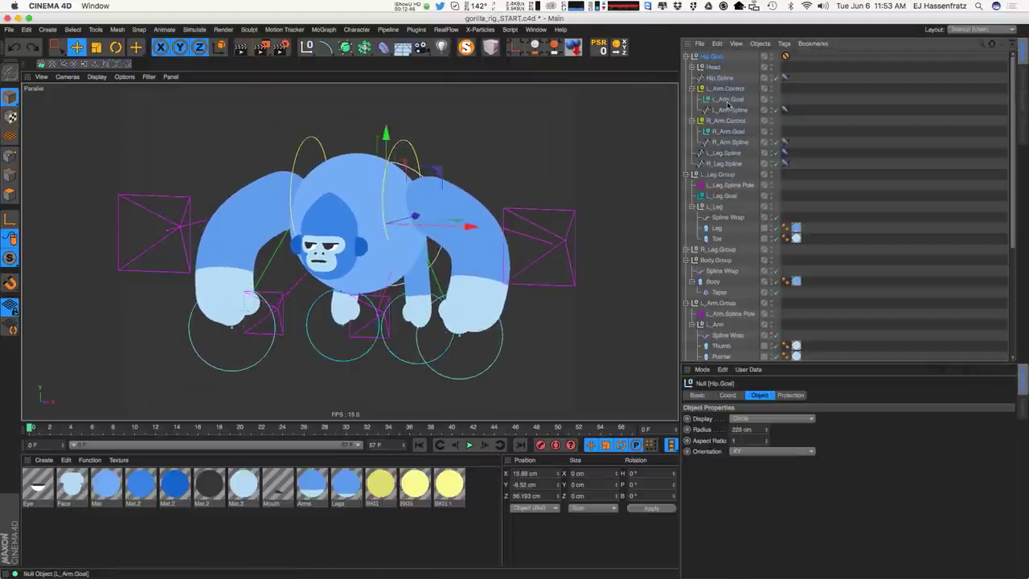
Move L_Arm.Goal and R_Arm.Goal out of the arm controls to the top hierarchy level above Hip.Goal, and select Hip.Goal.
{"action": "left_click", "coordinate": [729, 99]}
{"action": "left_click", "coordinate": [729, 131]}
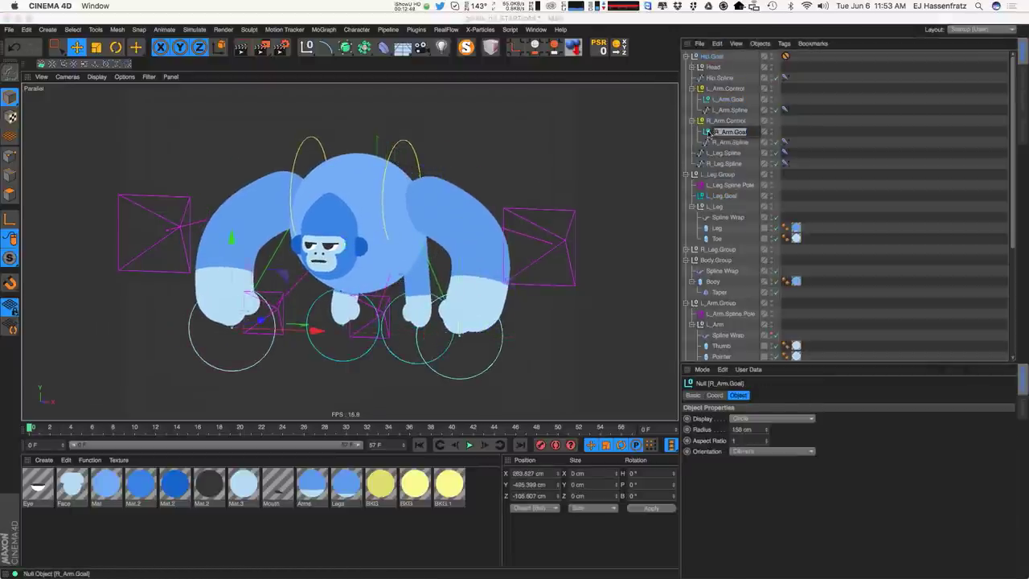
{"action": "left_click", "coordinate": [723, 100], "text": "shift"}
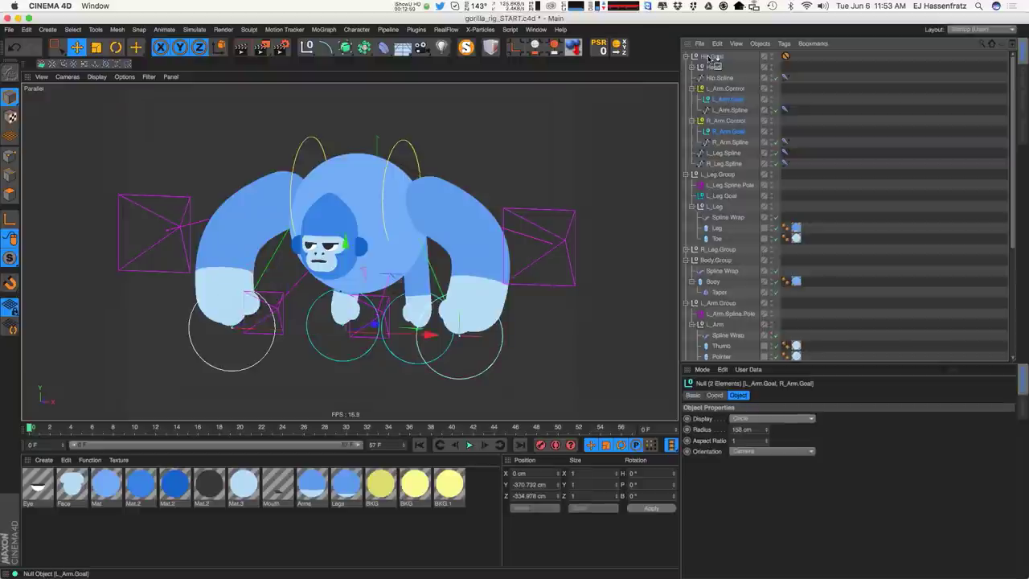
{"action": "left_click_drag", "start_coordinate": [711, 55], "coordinate": [710, 53]}
{"action": "left_click", "coordinate": [712, 78]}
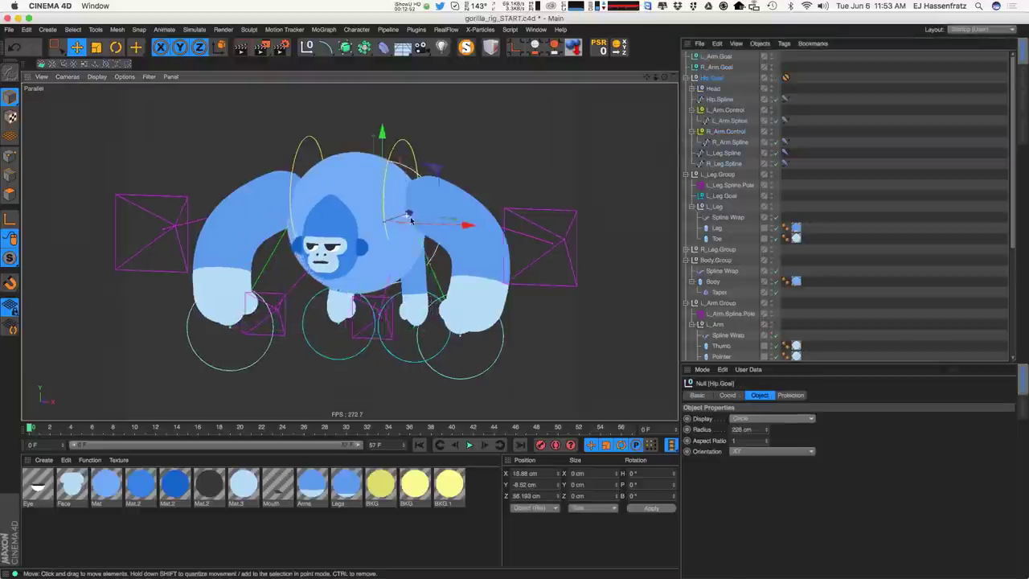
Test moving Hip.Goal, undo it, and undo the reparenting so L_Arm.Goal and R_Arm.Goal return inside their arm controls.
{"action": "left_click_drag", "start_coordinate": [451, 213], "coordinate": [403, 180]}
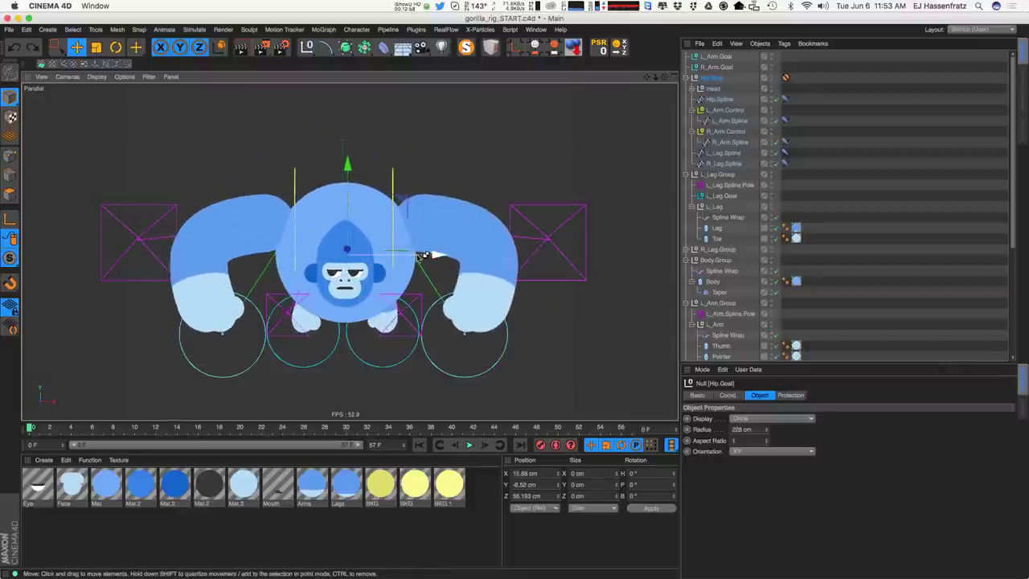
{"action": "key", "text": "super+z"}
{"action": "key", "text": "super+z"}
{"action": "key", "text": "super+z"}
{"action": "key", "text": "super+z"}
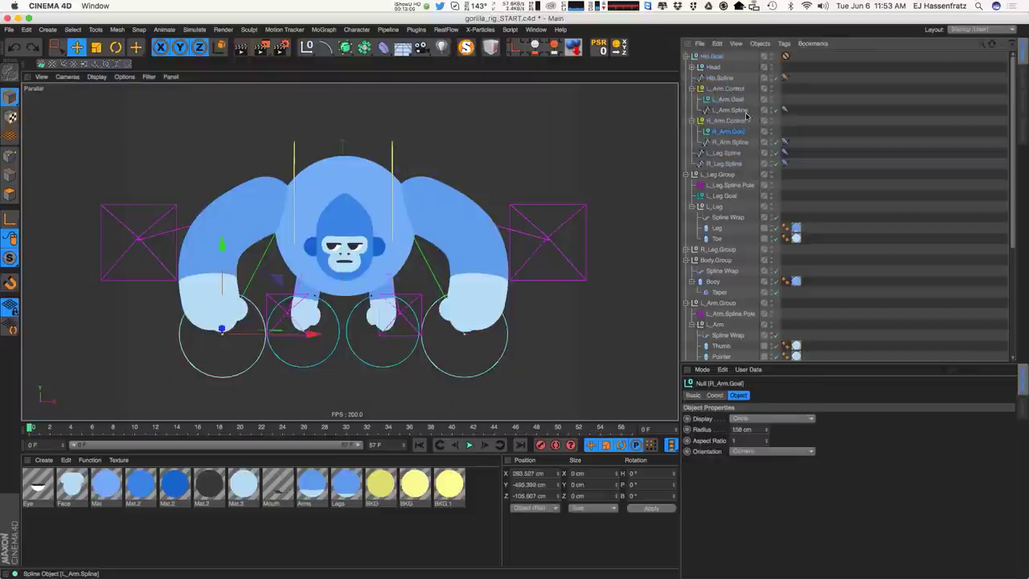
Test moving the left hand with L_Arm.Goal, and undo the move.
{"action": "left_click_drag", "start_coordinate": [449, 207], "coordinate": [436, 219], "text": "alt"}
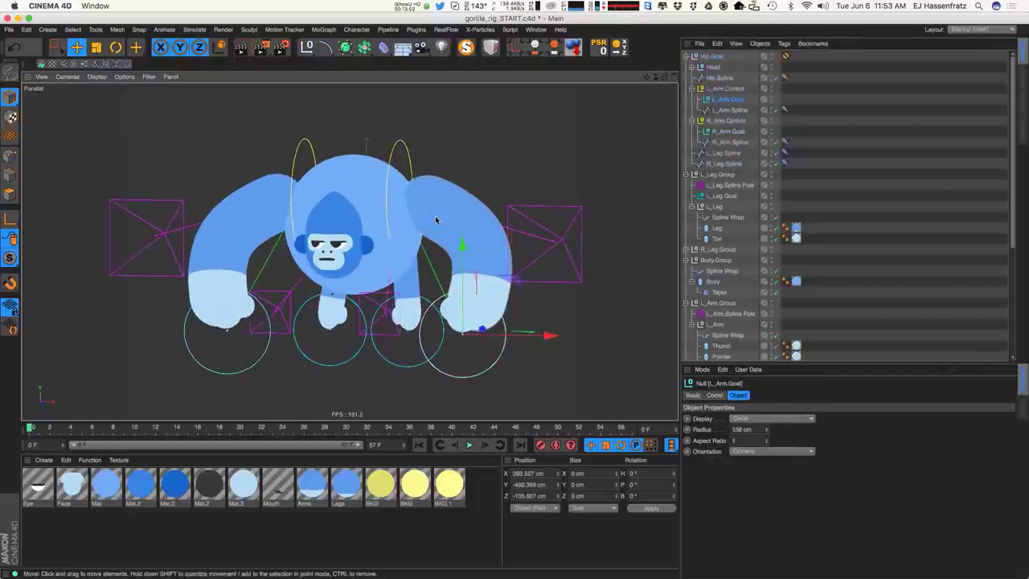
{"action": "left_click_drag", "start_coordinate": [545, 289], "coordinate": [488, 277]}
{"action": "key", "text": "super+z"}
{"action": "left_click_drag", "start_coordinate": [450, 184], "coordinate": [464, 186], "text": "alt"}
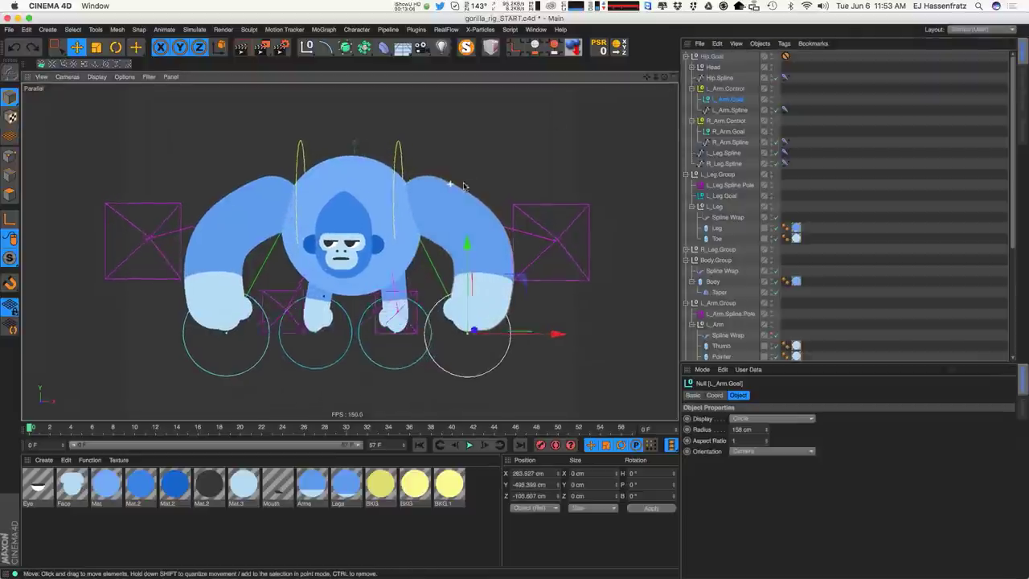
Test rotating L_Arm.Control at the left shoulder, undo the rotation, and return to the Move tool.
{"action": "left_click", "coordinate": [394, 152]}
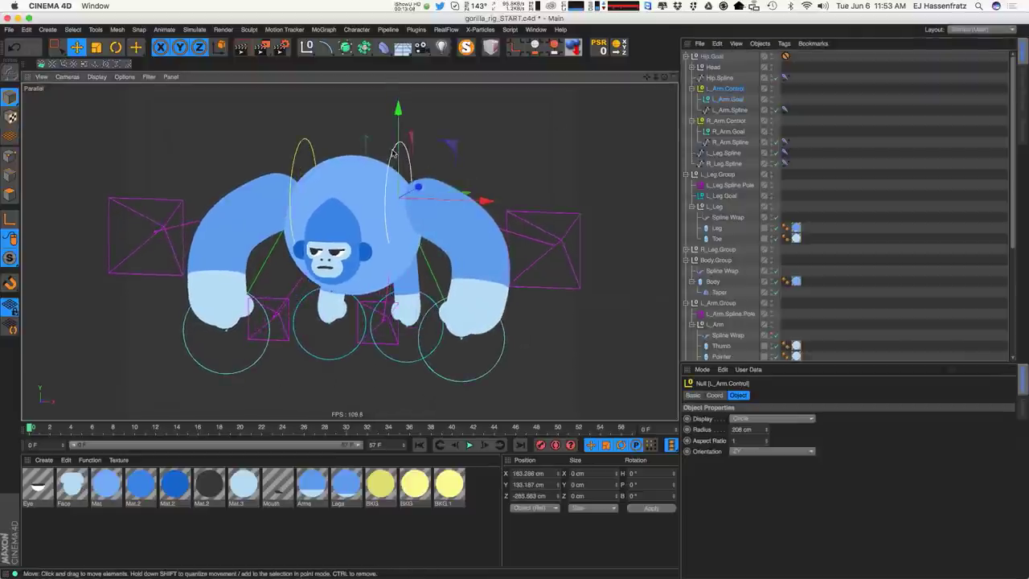
{"action": "key", "text": "r"}
{"action": "left_click_drag", "start_coordinate": [385, 202], "coordinate": [476, 189]}
{"action": "key", "text": "super+z"}
{"action": "key", "text": "e"}
Test moving L_Arm.Spline.Pole to see how it bends the left arm, and undo the move.
{"action": "left_click", "coordinate": [554, 246]}
{"action": "left_click_drag", "start_coordinate": [452, 281], "coordinate": [487, 282], "text": "alt"}
{"action": "left_click_drag", "start_coordinate": [519, 268], "coordinate": [504, 271]}
{"action": "key", "text": "ctrl+z"}
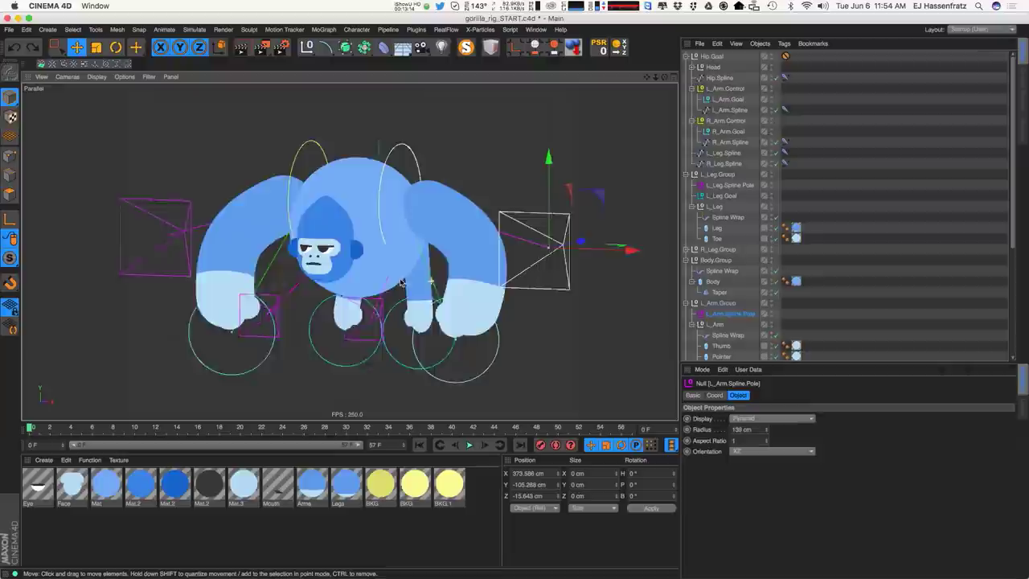
Test swinging the right arm by rotating R_Arm.Control, and undo the rotation.
{"action": "left_click", "coordinate": [361, 338]}
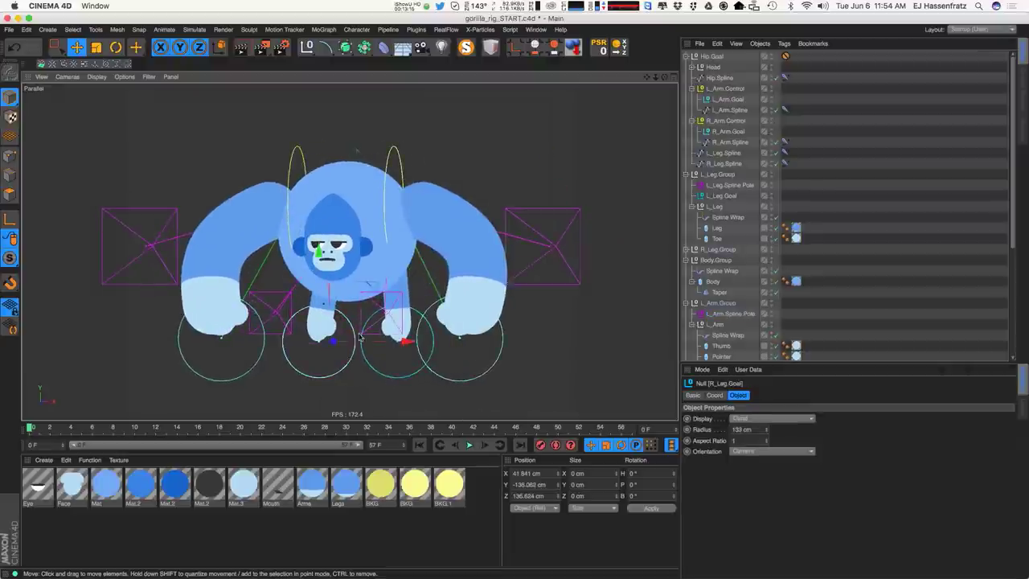
{"action": "left_click", "coordinate": [143, 280]}
{"action": "left_click", "coordinate": [288, 191]}
{"action": "key", "text": "r"}
{"action": "left_click_drag", "start_coordinate": [288, 193], "coordinate": [292, 163]}
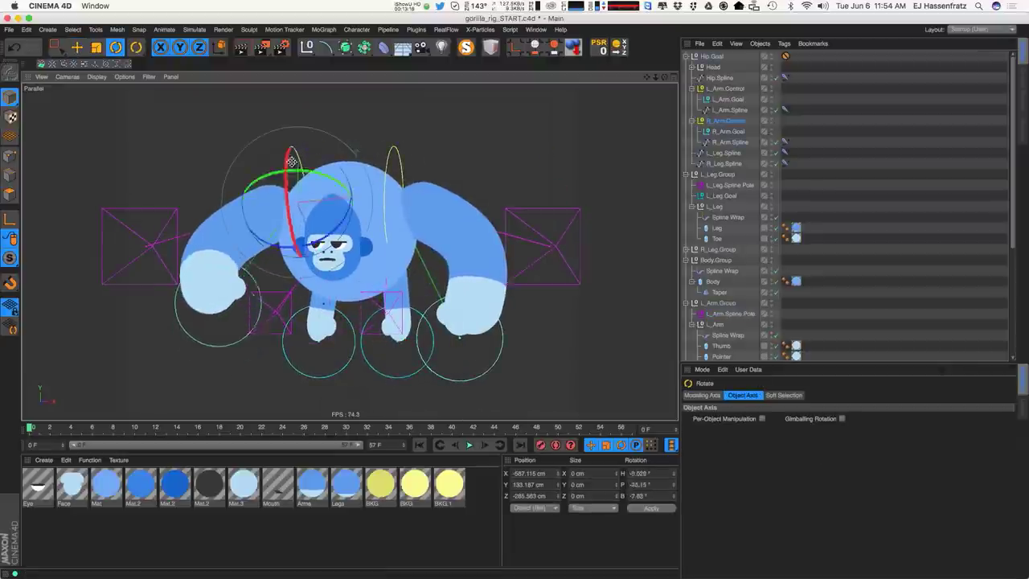
{"action": "key", "text": "ctrl+z"}
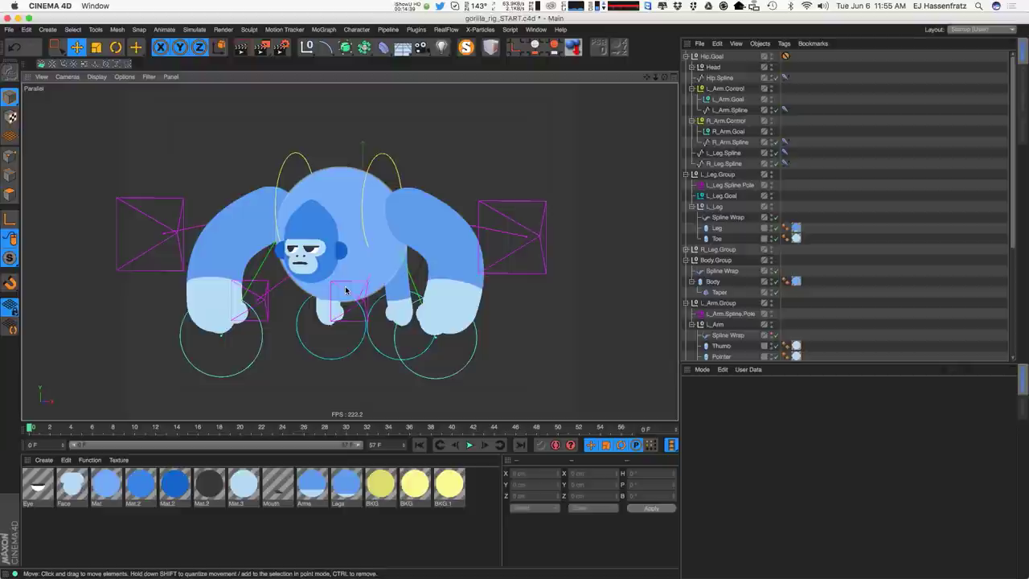
Raise the left hand above the shoulder with L_Arm.Goal, show the goal's coordinates, and keep testing the raised arm's bend.
{"action": "left_click_drag", "start_coordinate": [391, 357], "coordinate": [485, 153]}
{"action": "middle_click_drag", "start_coordinate": [553, 228], "coordinate": [567, 252], "text": "alt"}
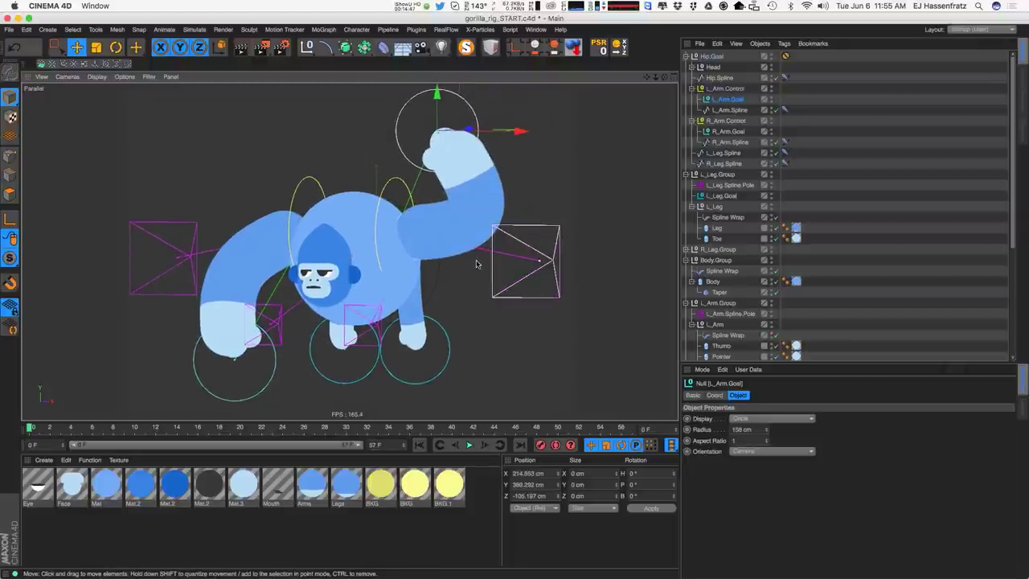
{"action": "left_click_drag", "start_coordinate": [520, 131], "coordinate": [517, 165]}
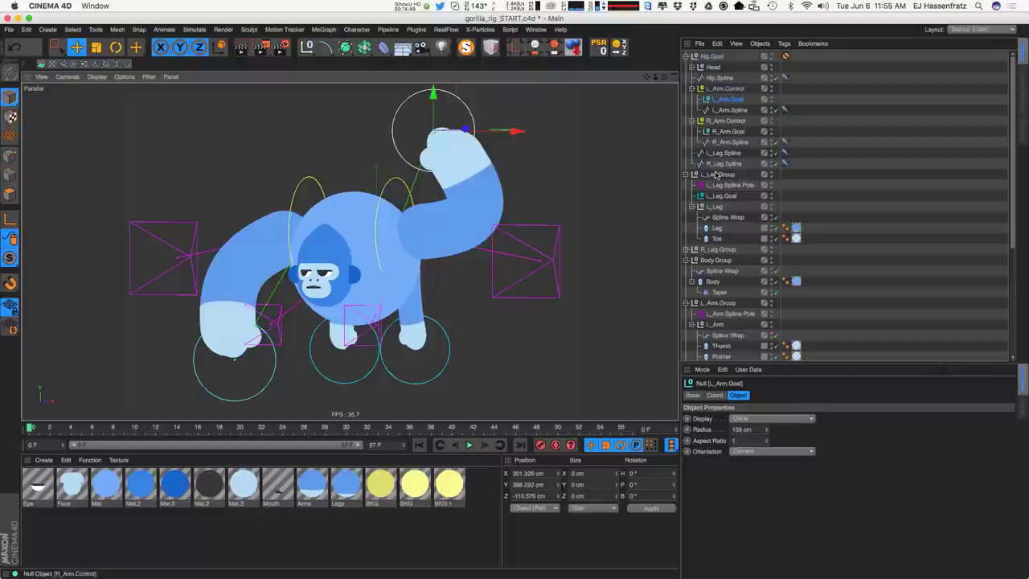
{"action": "left_click", "coordinate": [714, 394]}
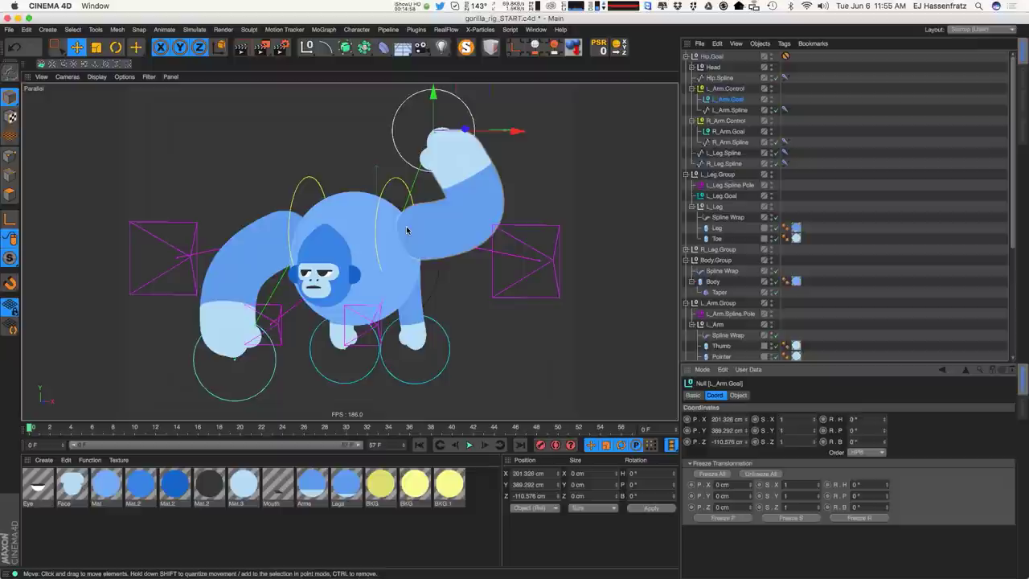
{"action": "left_click_drag", "start_coordinate": [492, 192], "coordinate": [469, 90]}
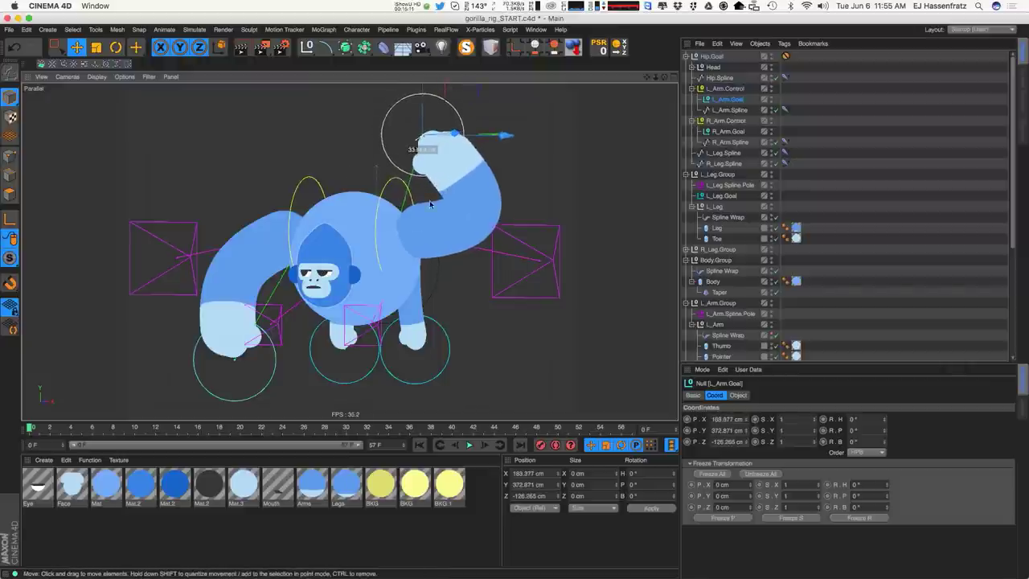
Lower L_Arm.Goal back to ground level, and bring the left hand up in front of the chest.
{"action": "left_click_drag", "start_coordinate": [436, 186], "coordinate": [500, 297]}
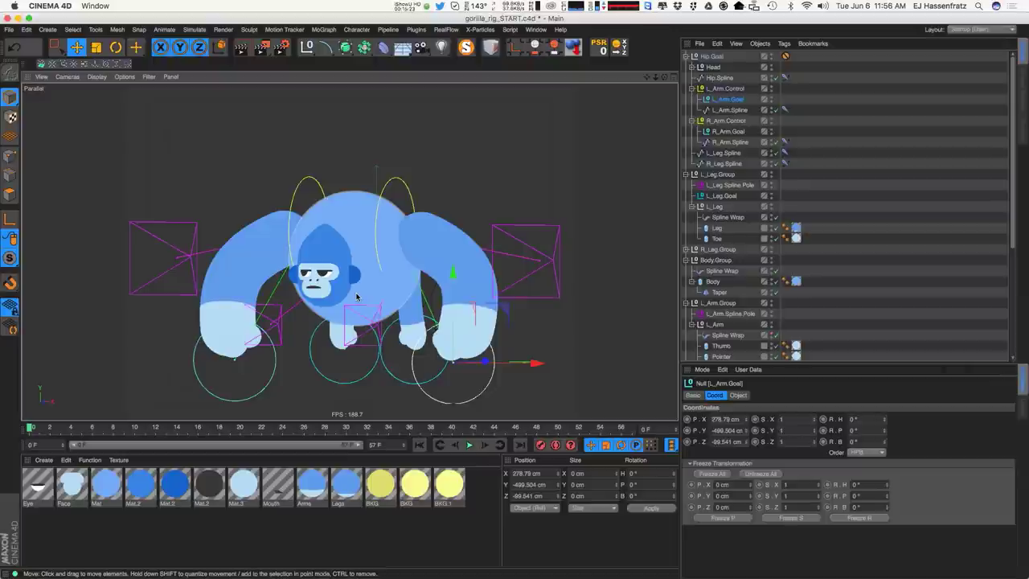
{"action": "left_click_drag", "start_coordinate": [539, 299], "coordinate": [546, 298]}
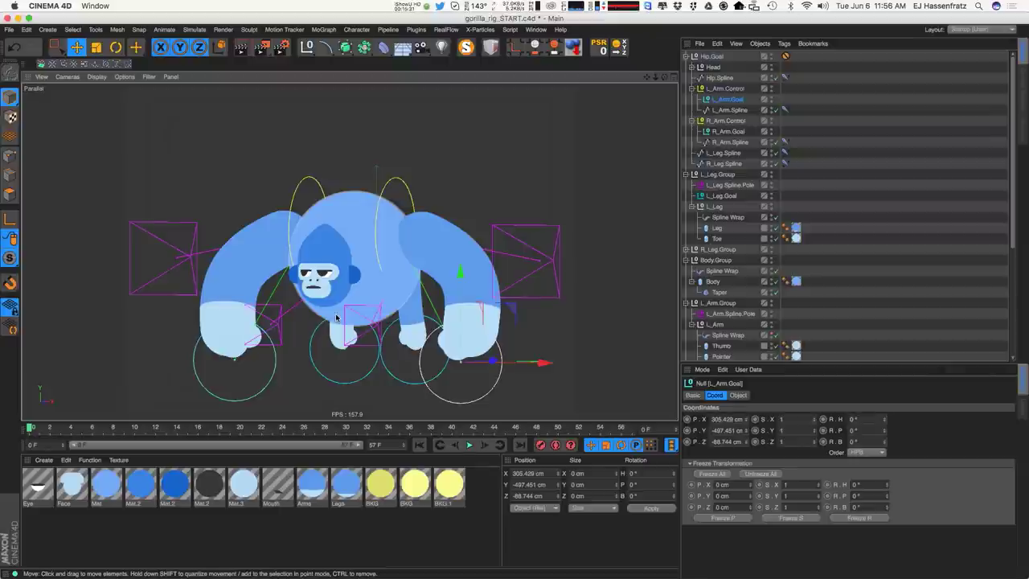
{"action": "left_click_drag", "start_coordinate": [350, 221], "coordinate": [367, 197]}
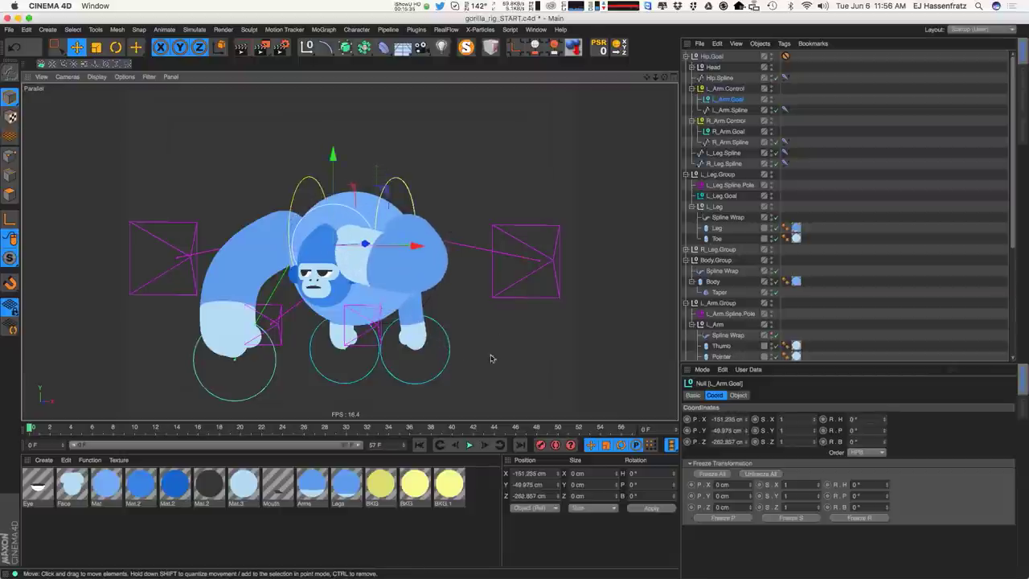
{"action": "middle_click_drag", "start_coordinate": [330, 397], "coordinate": [349, 396], "text": "alt"}
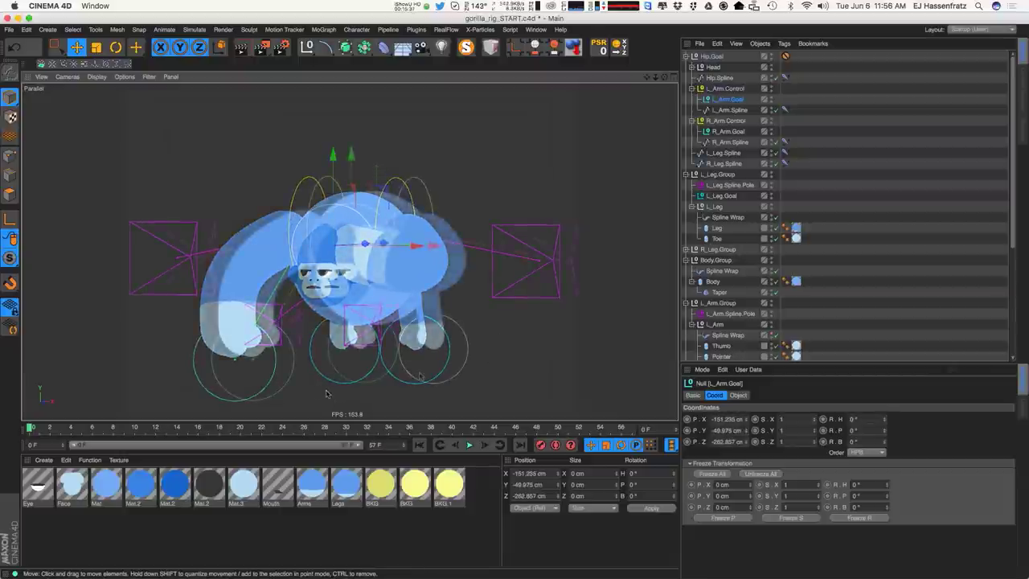